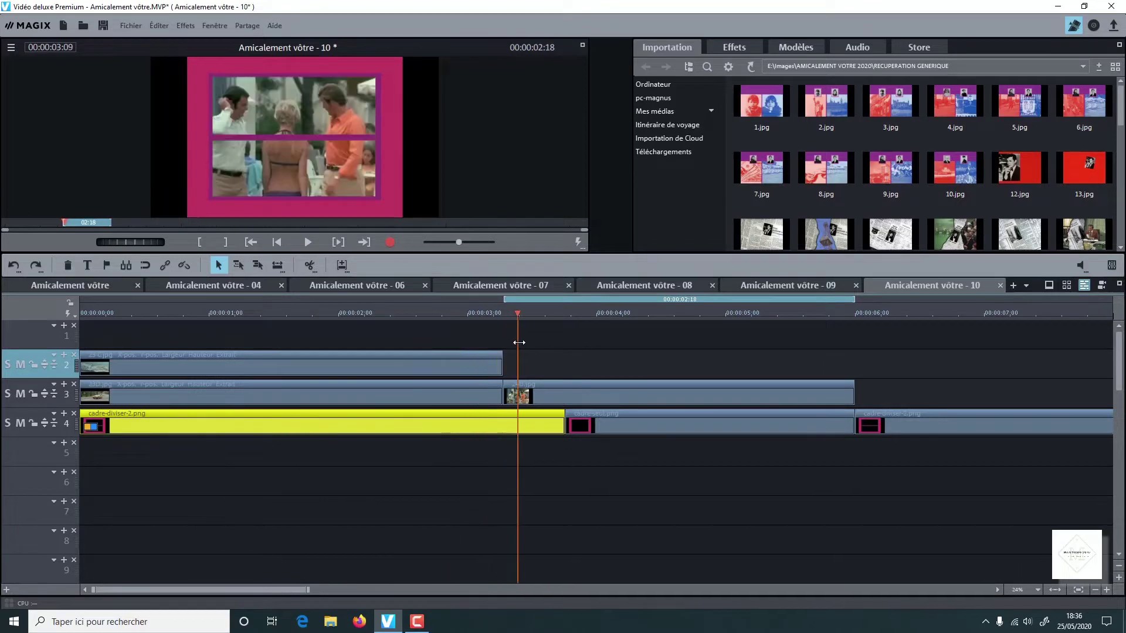
Examine the opening clips 23 C.jpg, 23D.jpg and 24D.jpg on tracks 2 and 3, with the preview at about one second.
left_click(562, 392)
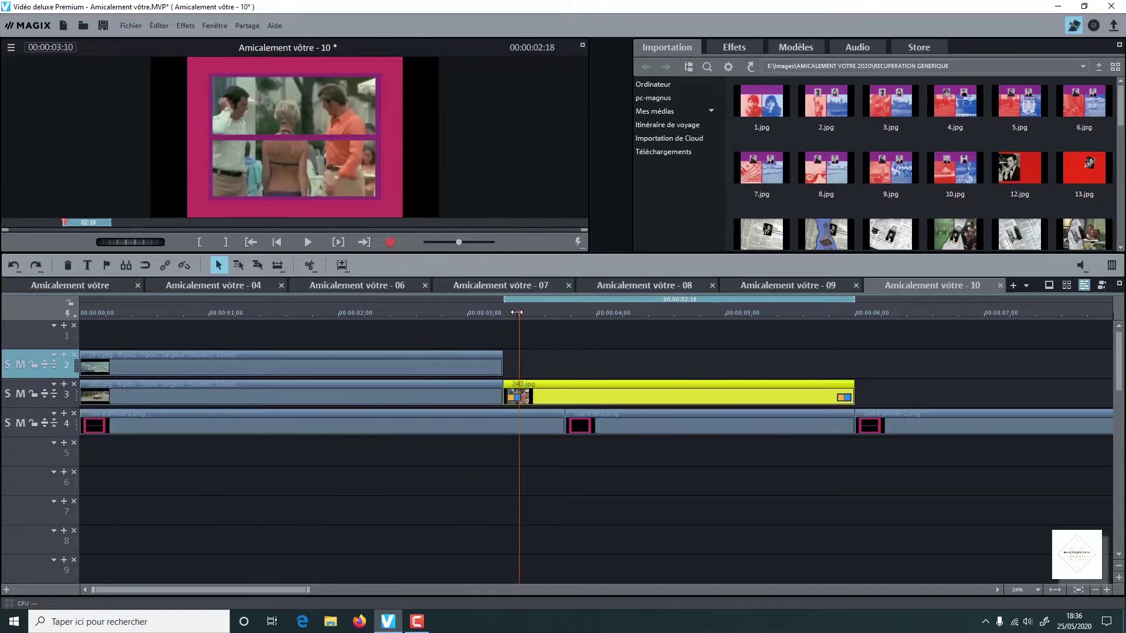
left_click_drag(517, 312, 229, 317)
left_click(590, 411)
left_click(296, 364)
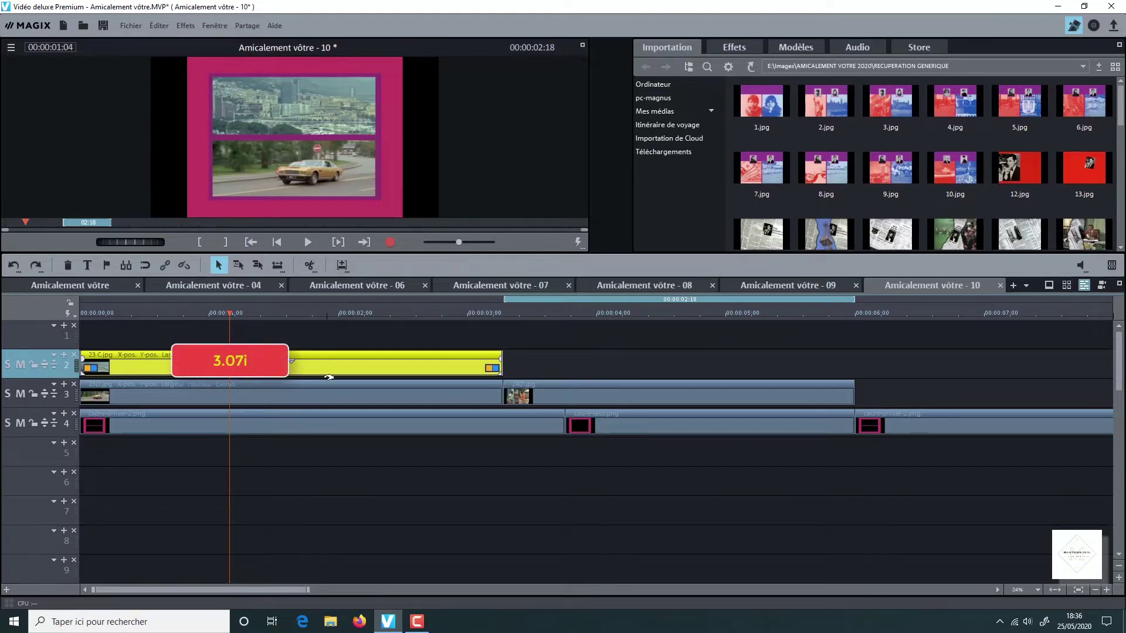
left_click(327, 395)
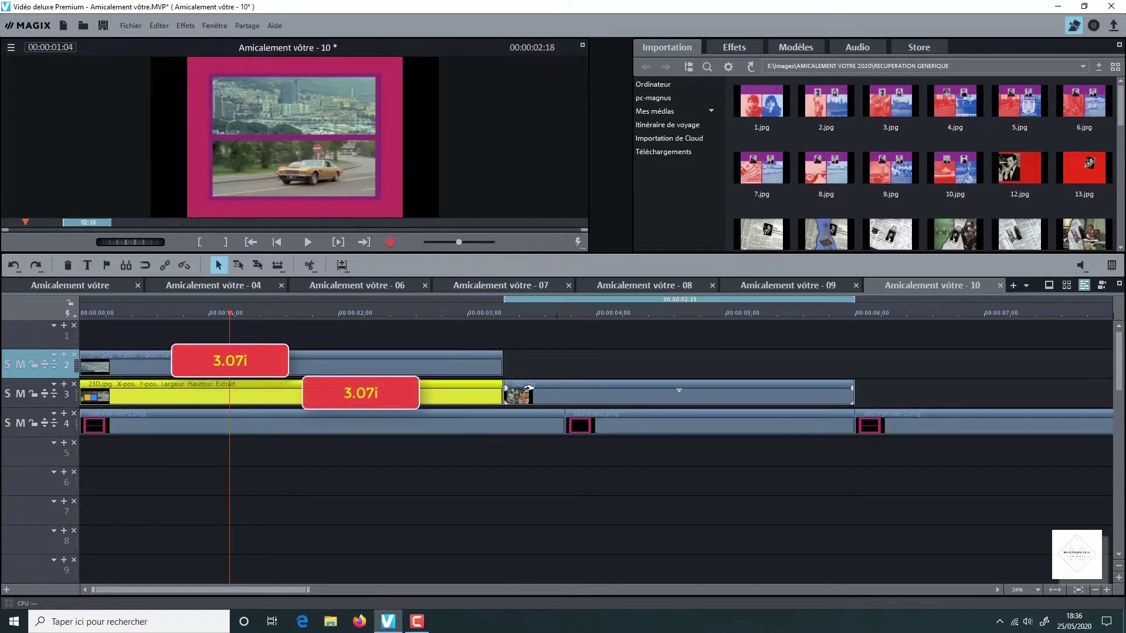
left_click(617, 390)
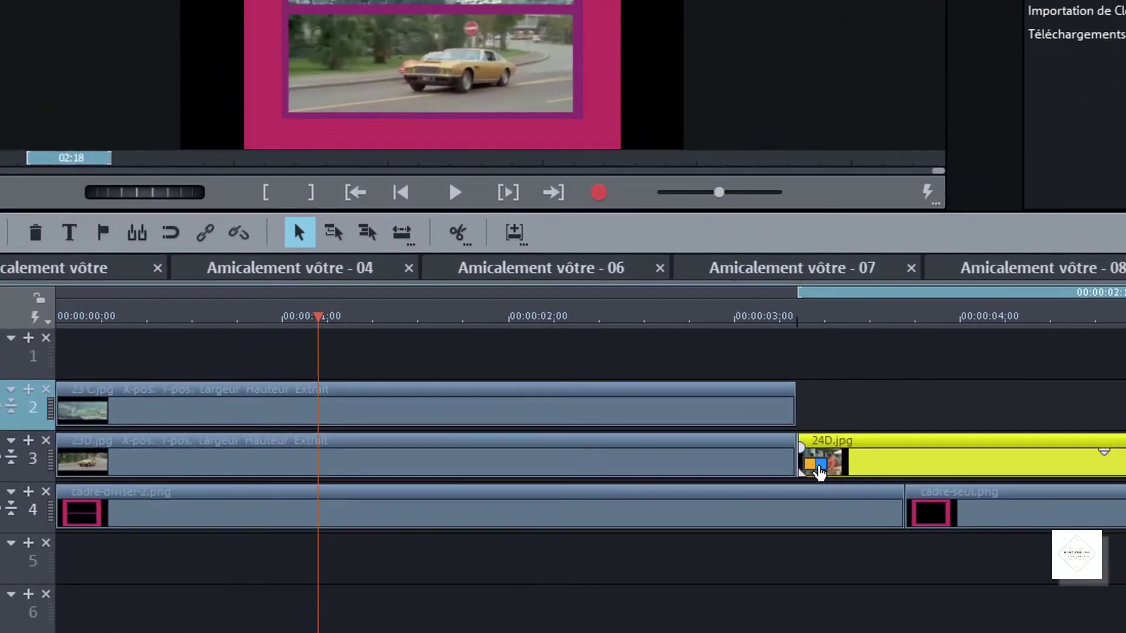
Apply a Fondu croisé transition to the start of 24D.jpg on track 3 and stop its preview playback.
left_click(818, 468)
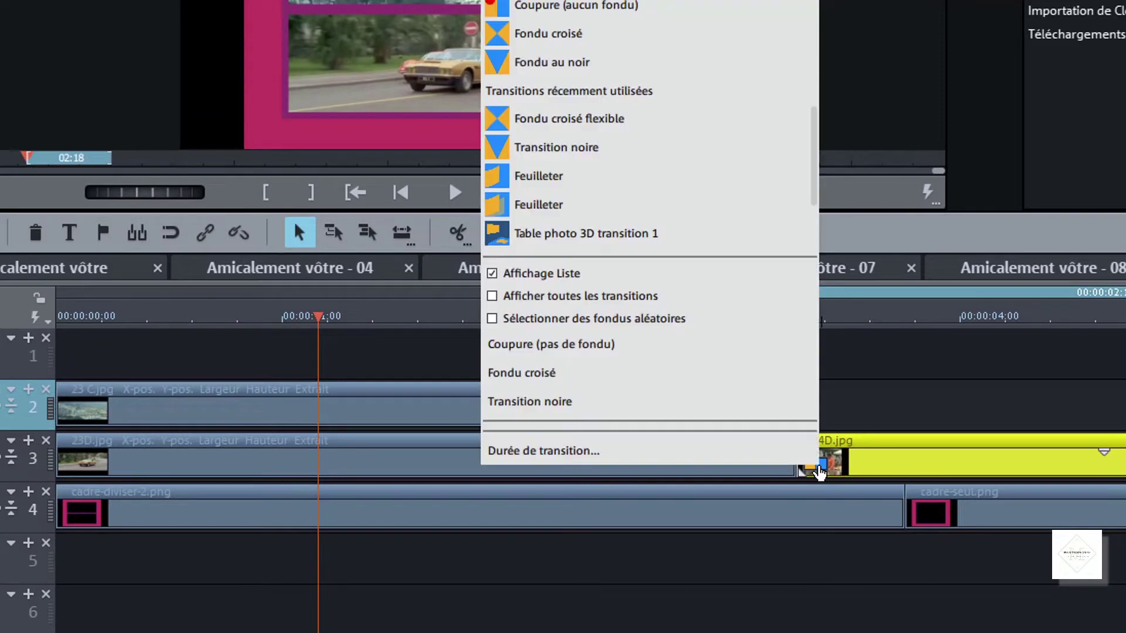
left_click(576, 35)
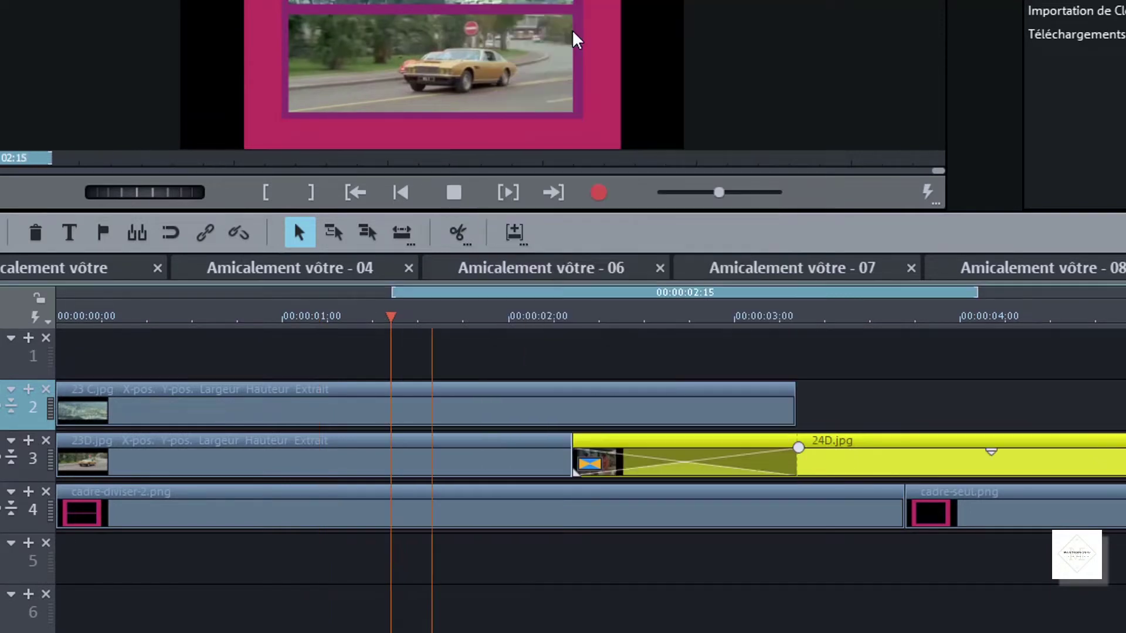
left_click(454, 194)
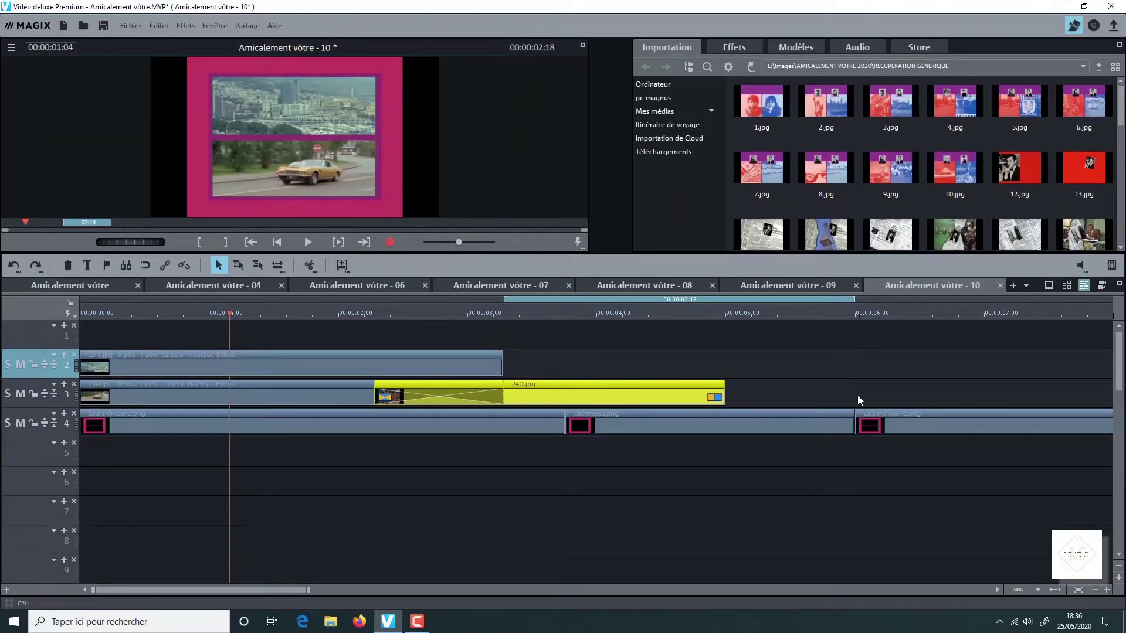
Shorten the crossfade between 23D.jpg and 24D.jpg on track 3 to about 4 frames.
left_click(849, 314)
left_click(853, 315)
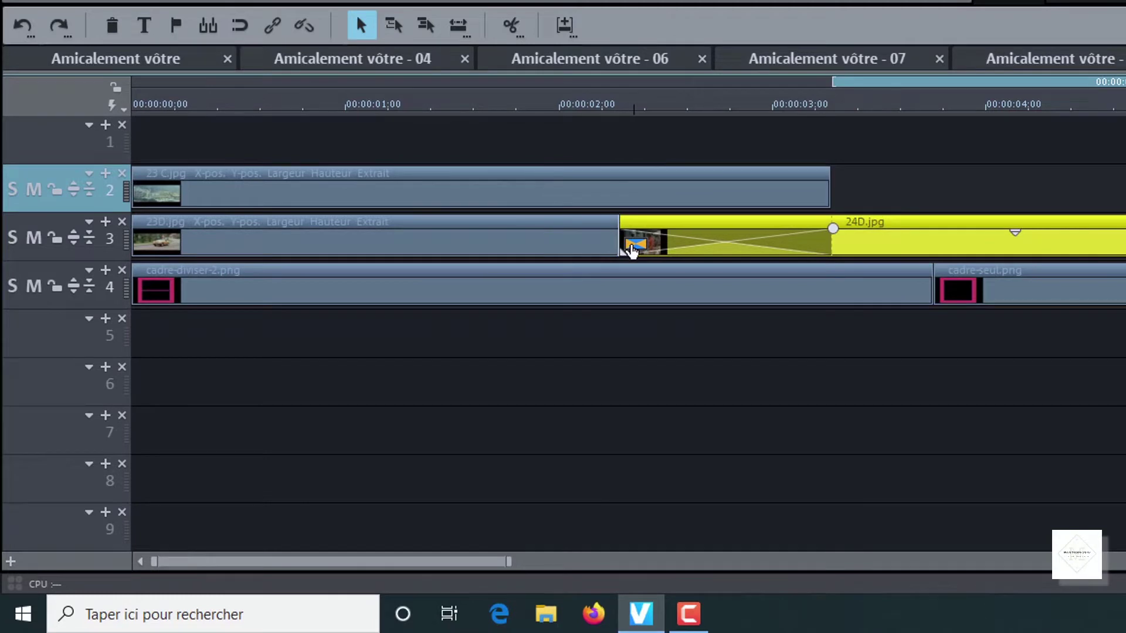
left_click_drag(628, 250, 632, 251)
right_click(630, 248)
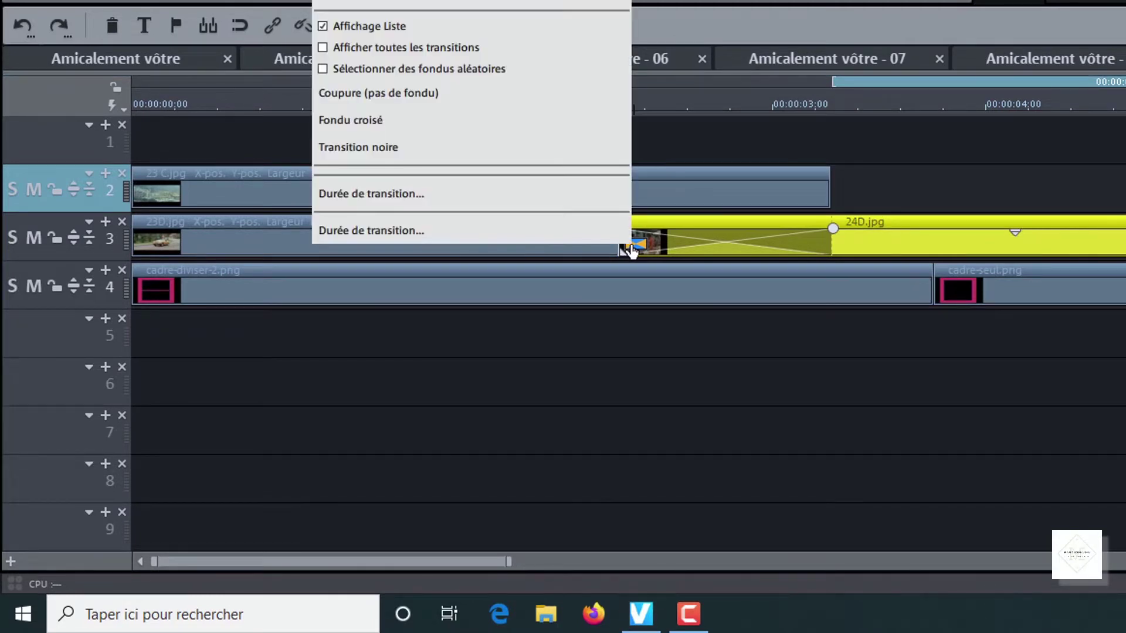
left_click(484, 231)
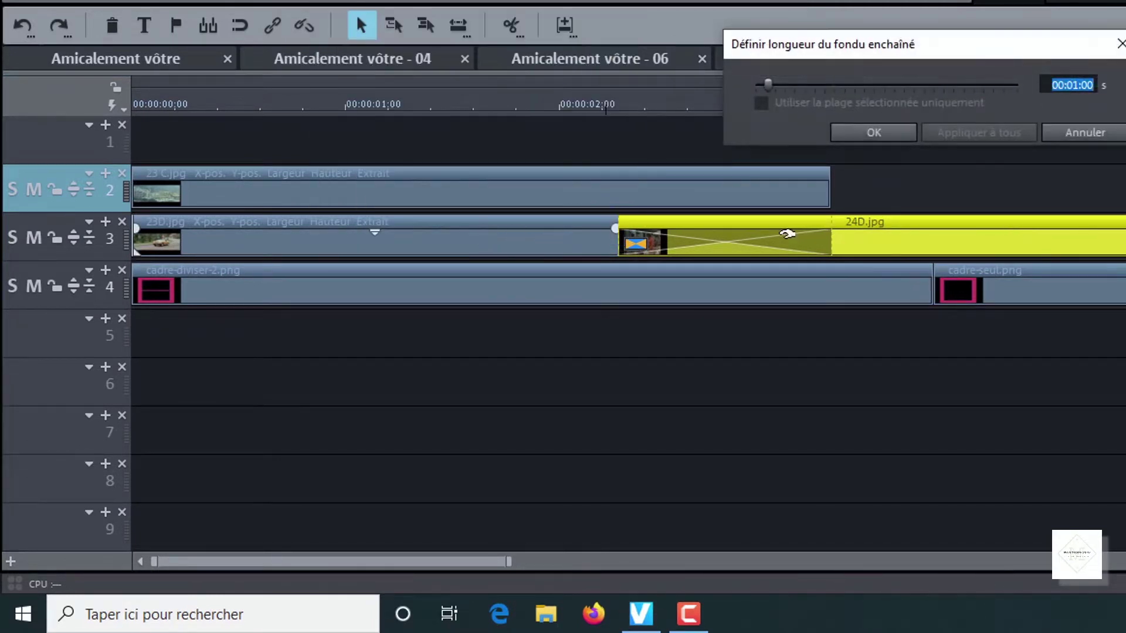
double_click(1086, 86)
double_click(1073, 86)
type("00:")
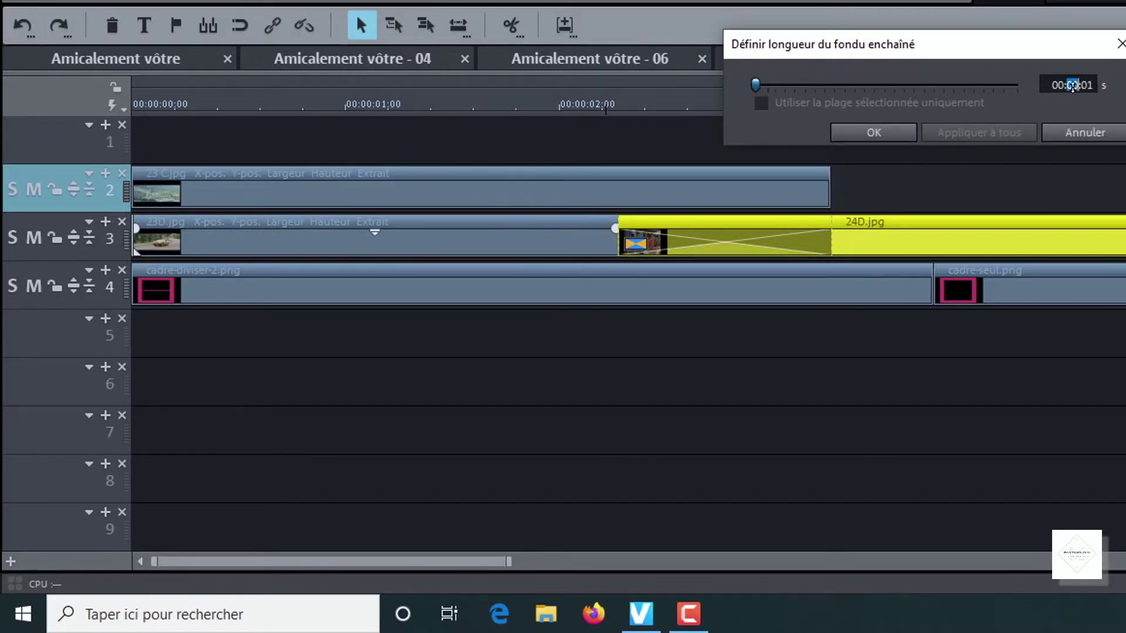
double_click(1086, 86)
type("14")
type("01")
left_click(890, 138)
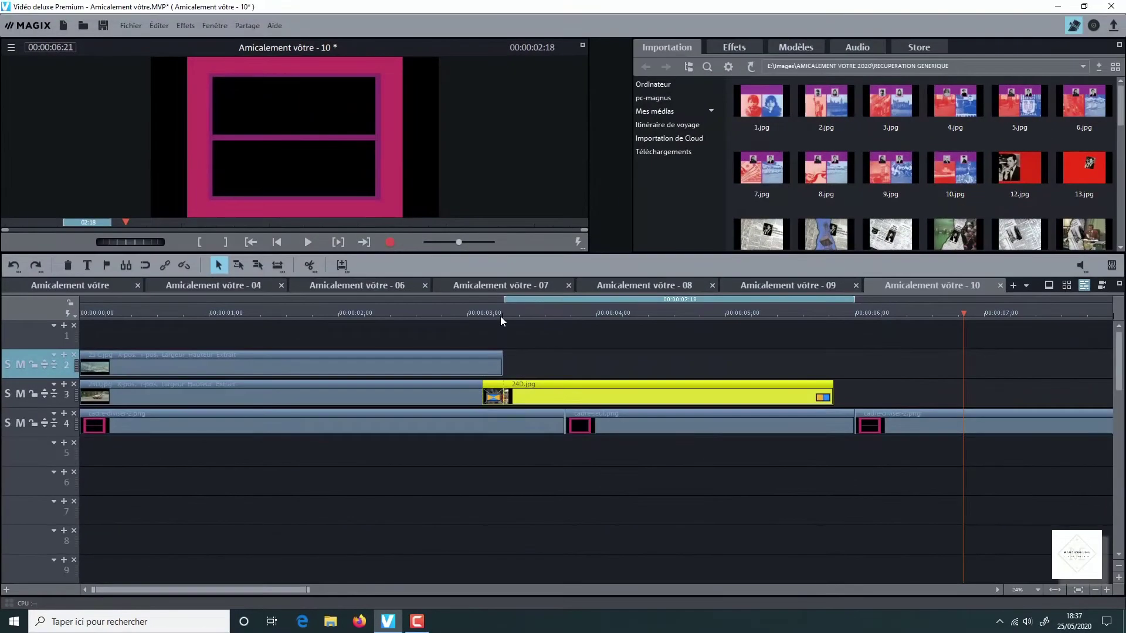
Extend the end of 24D.jpg on track 3 to 00:00:06:00, where the next cadre-diviser-2.png clip begins on track 4.
left_click(503, 315)
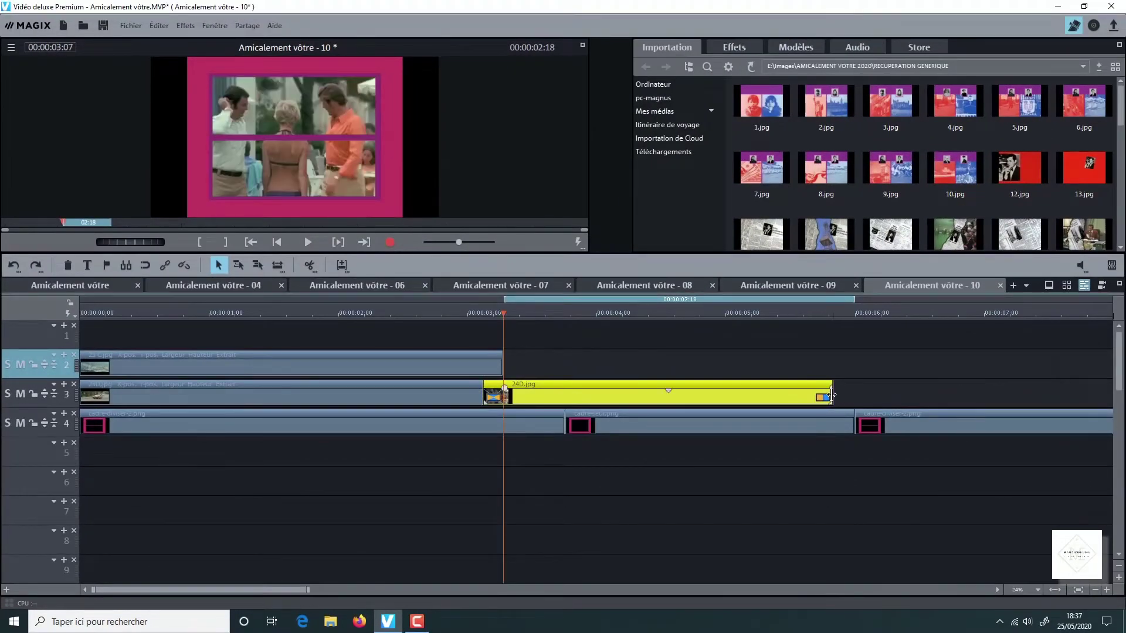
left_click_drag(831, 394, 853, 392)
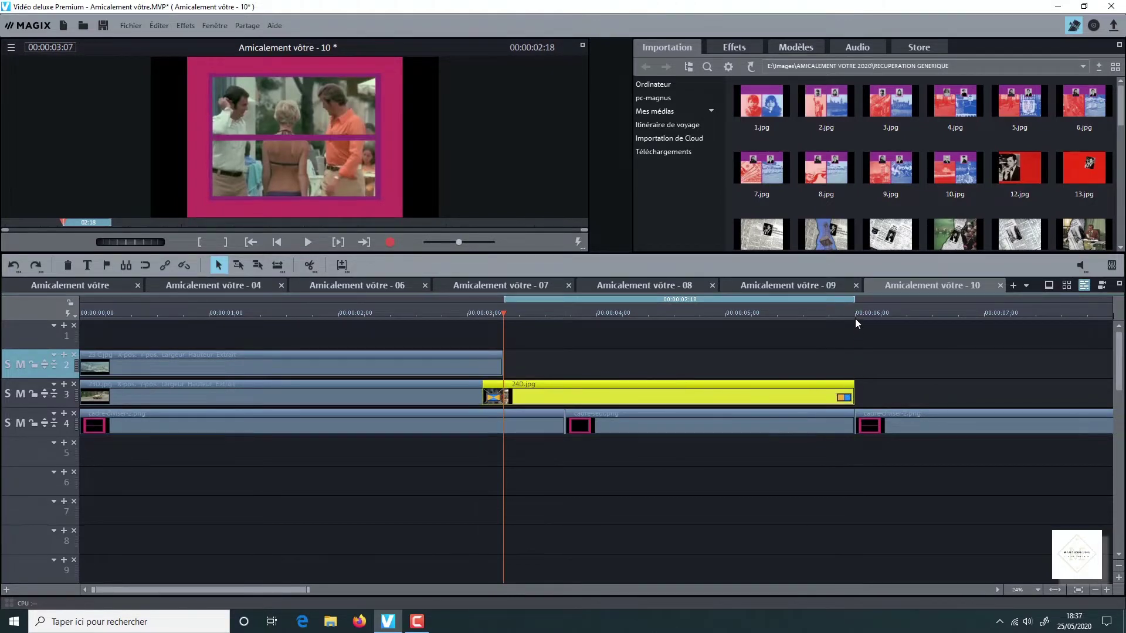
left_click(855, 314)
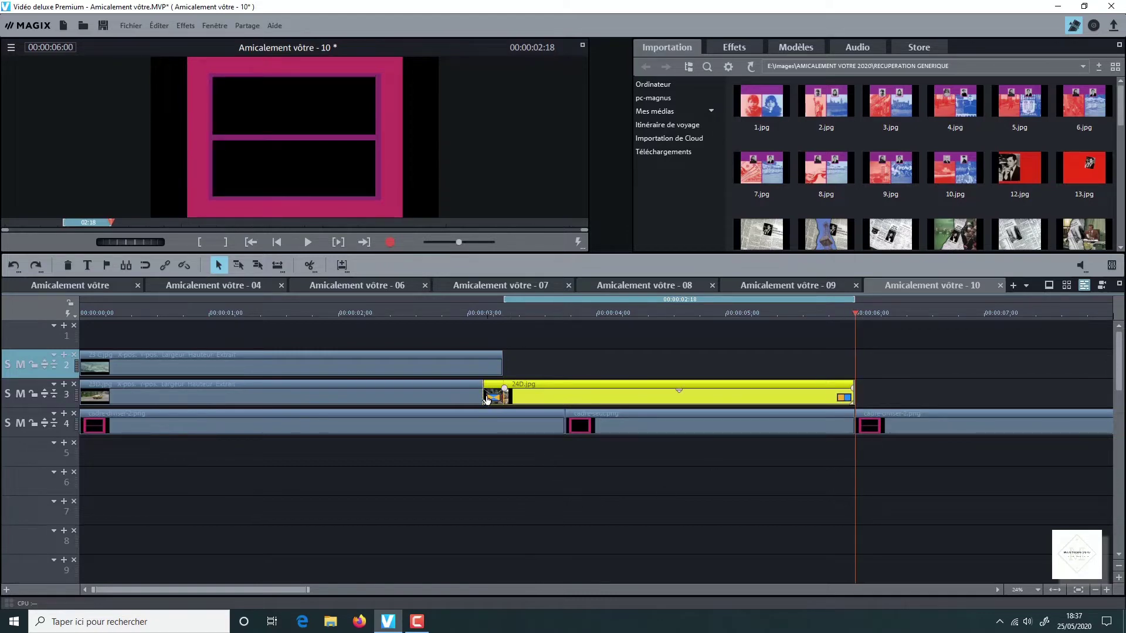
Add a short fade-out to the end of 23 C.jpg on track 2, starting at 00:00:03:03.
left_click_drag(855, 313, 481, 336)
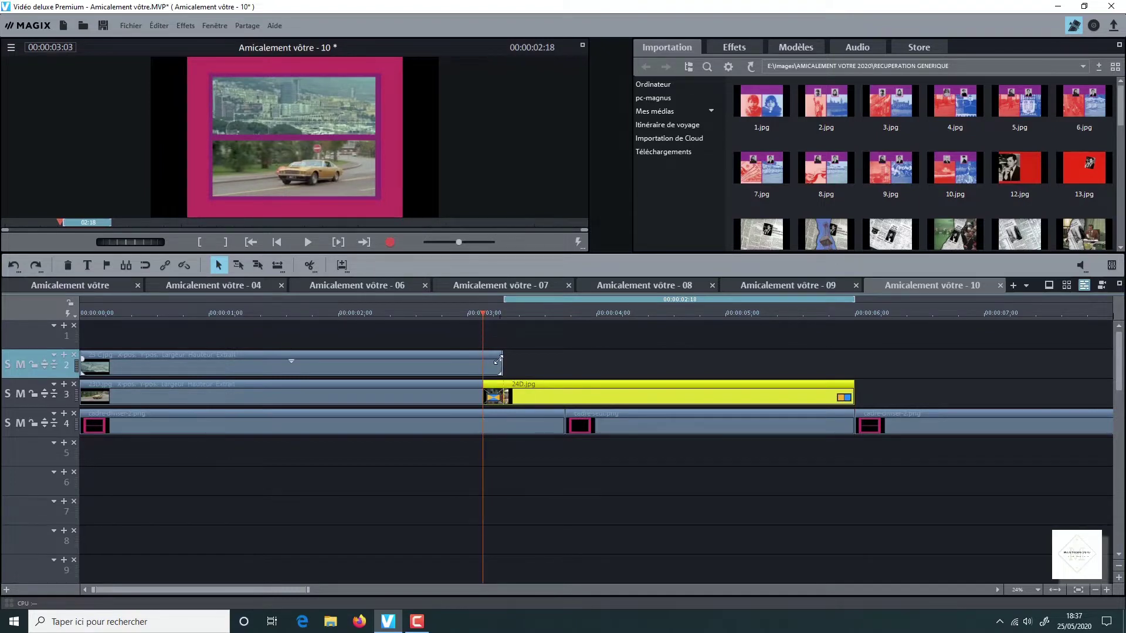
left_click(499, 360)
left_click_drag(497, 358, 483, 361)
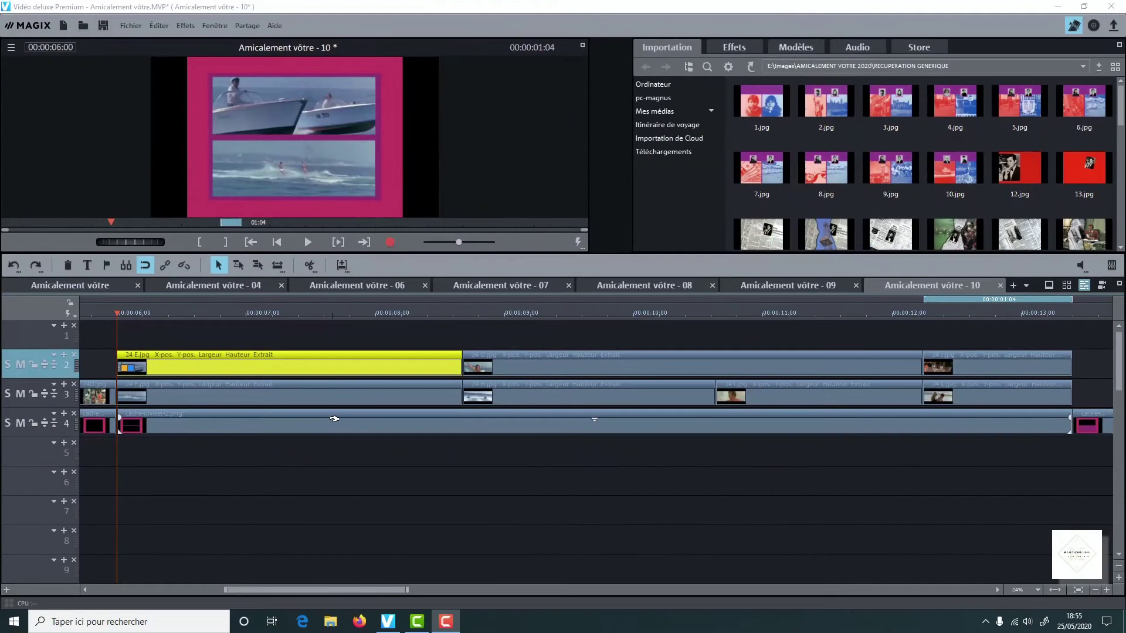
Examine the first two clip groups on tracks 2 to 4, before and after the six-second mark.
left_click(334, 419)
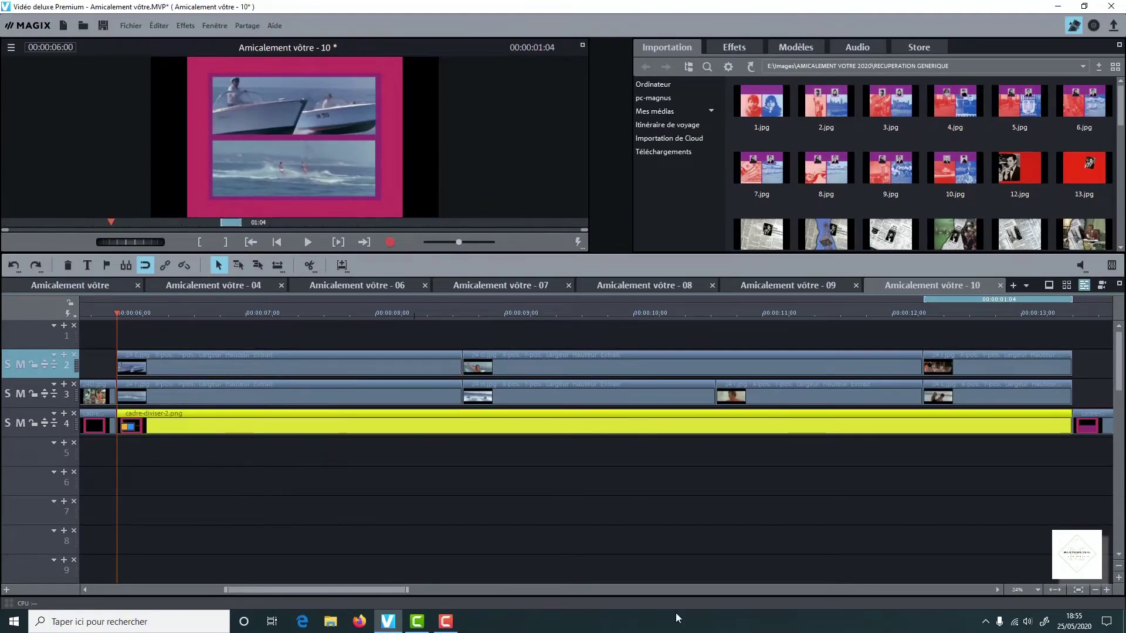
left_click(1095, 590)
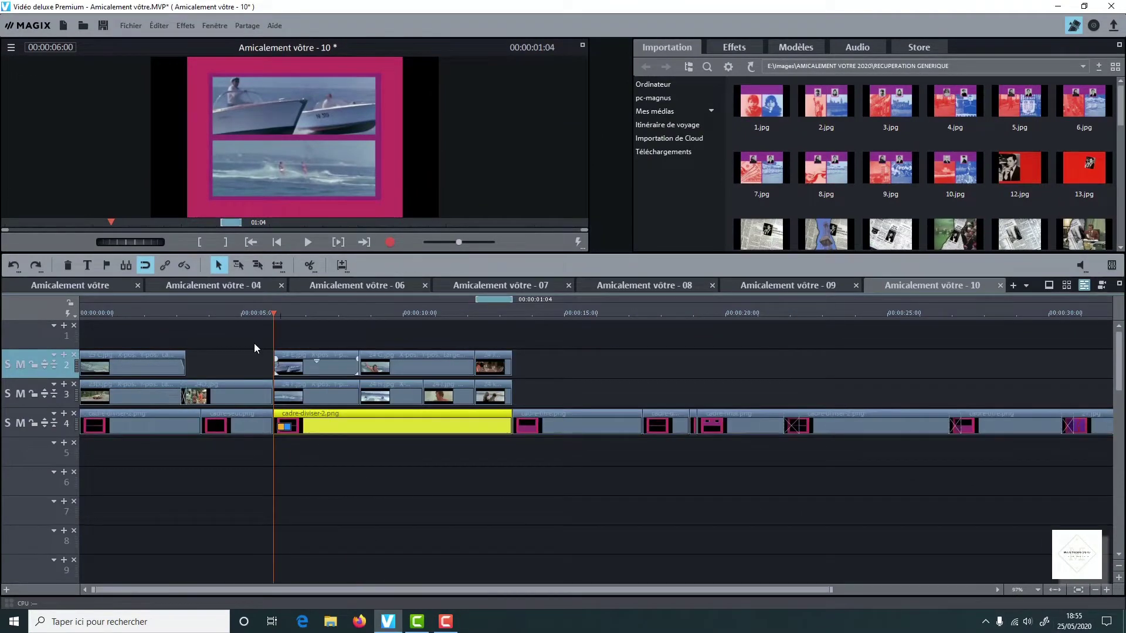
left_click_drag(100, 332, 251, 424)
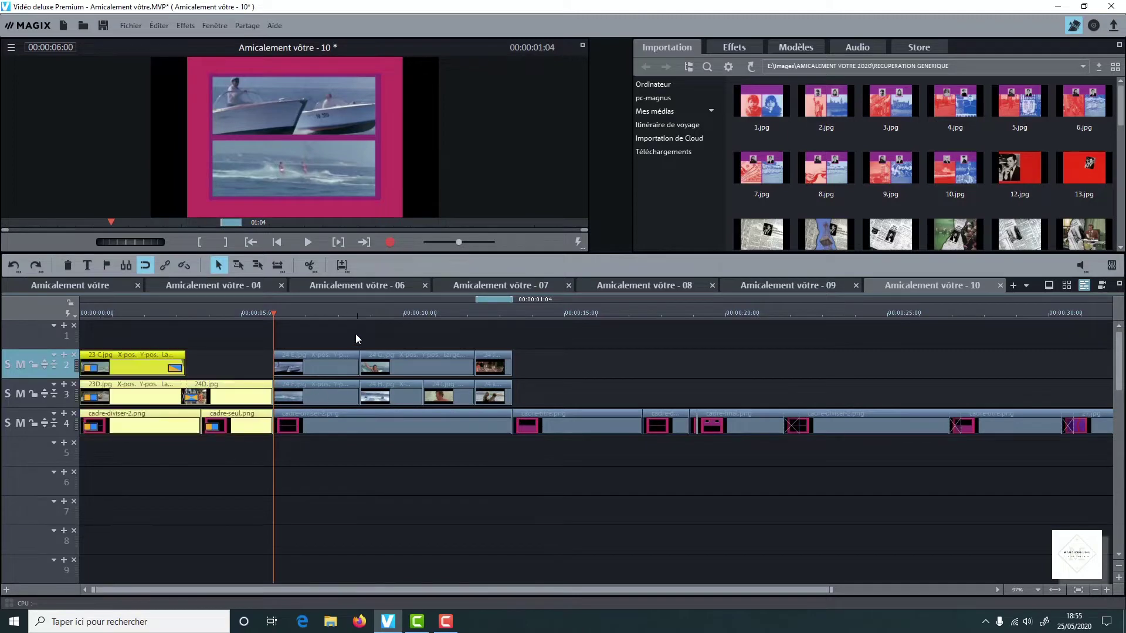
left_click_drag(300, 326, 466, 442)
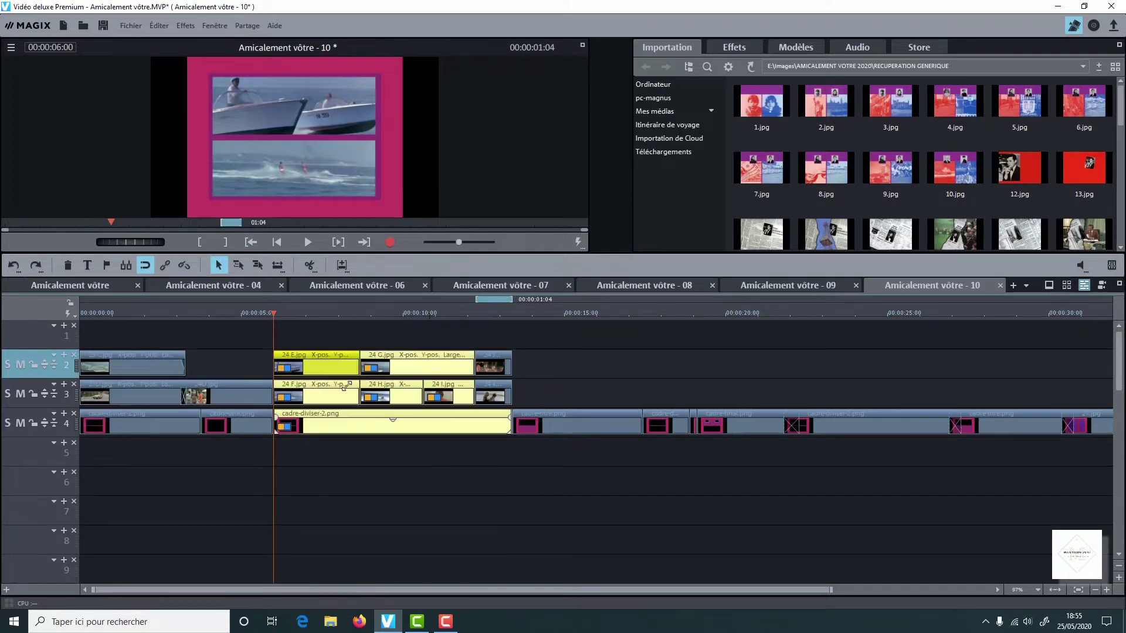
left_click_drag(295, 332, 477, 453)
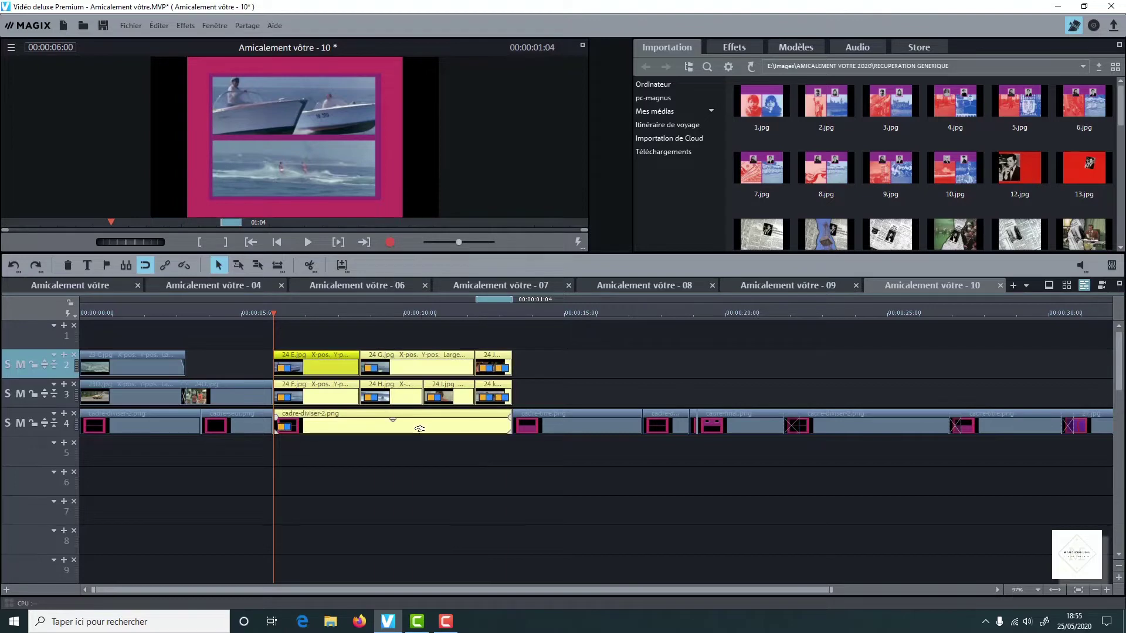
left_click(1107, 590)
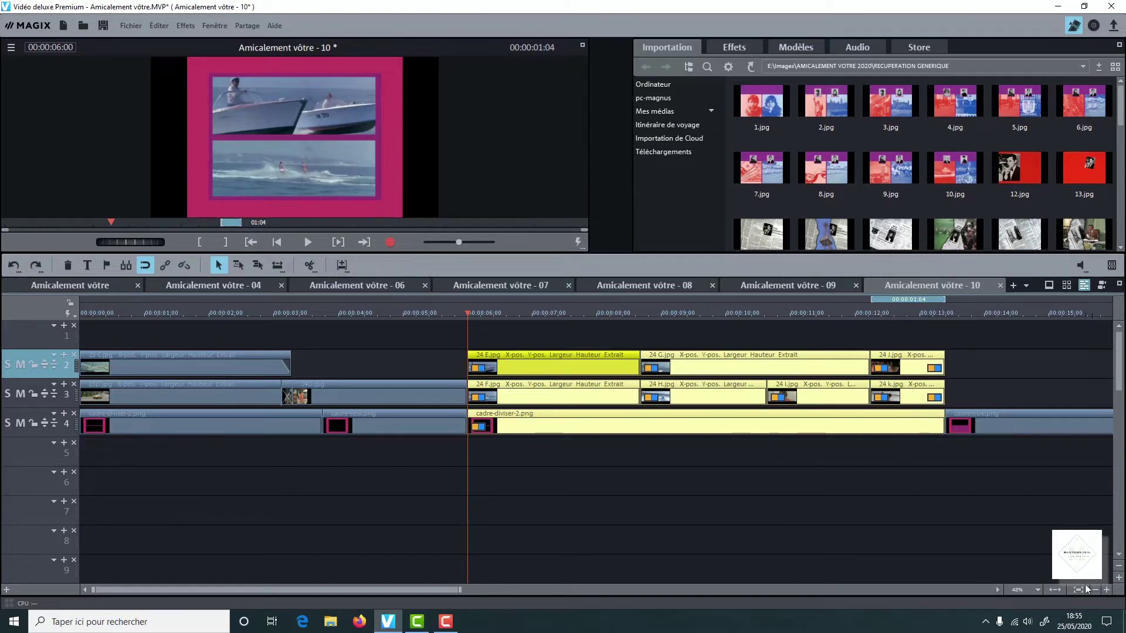
left_click(1106, 591)
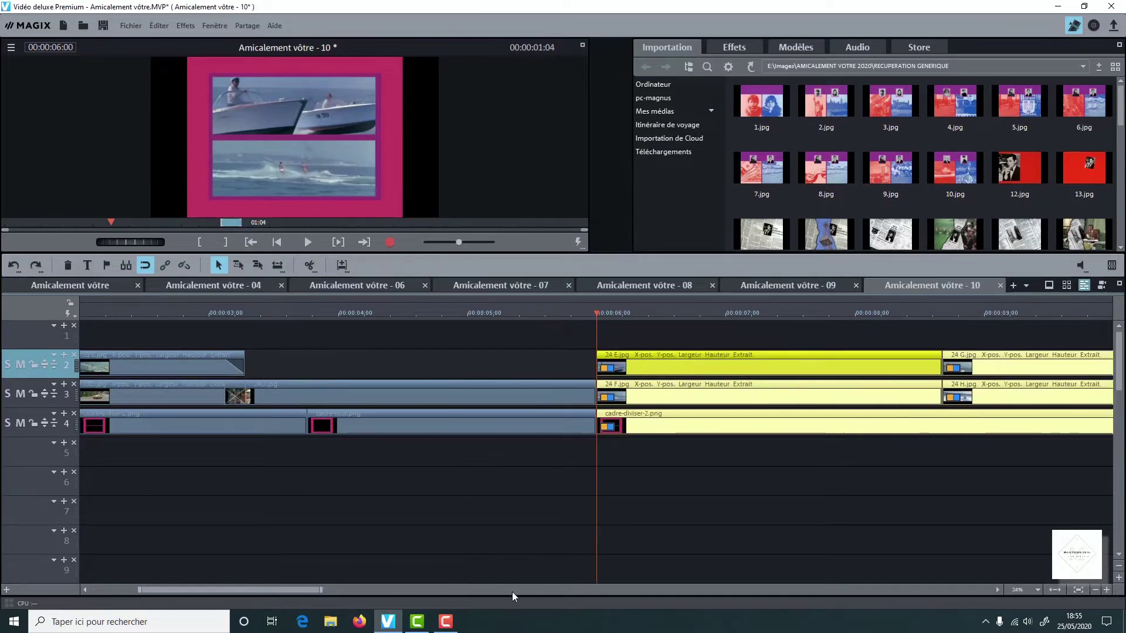
left_click_drag(215, 586, 306, 592)
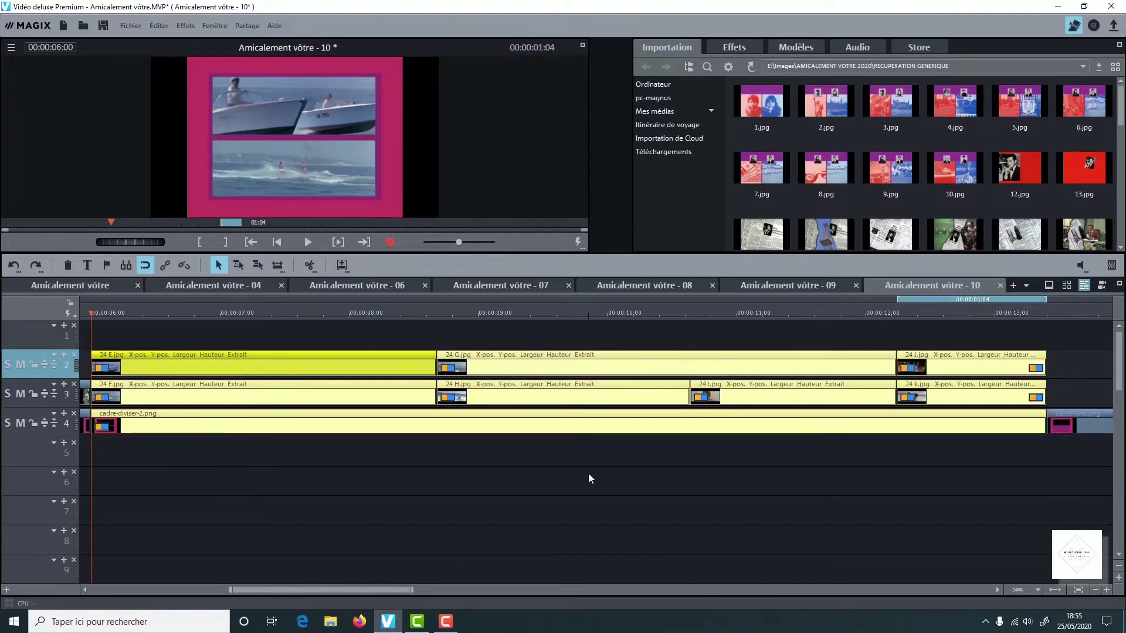
Review the individual clips from 24 E.jpg through 24 k.jpg on tracks 2 and 3, including how they line up.
left_click(290, 367)
left_click_drag(326, 335, 321, 404)
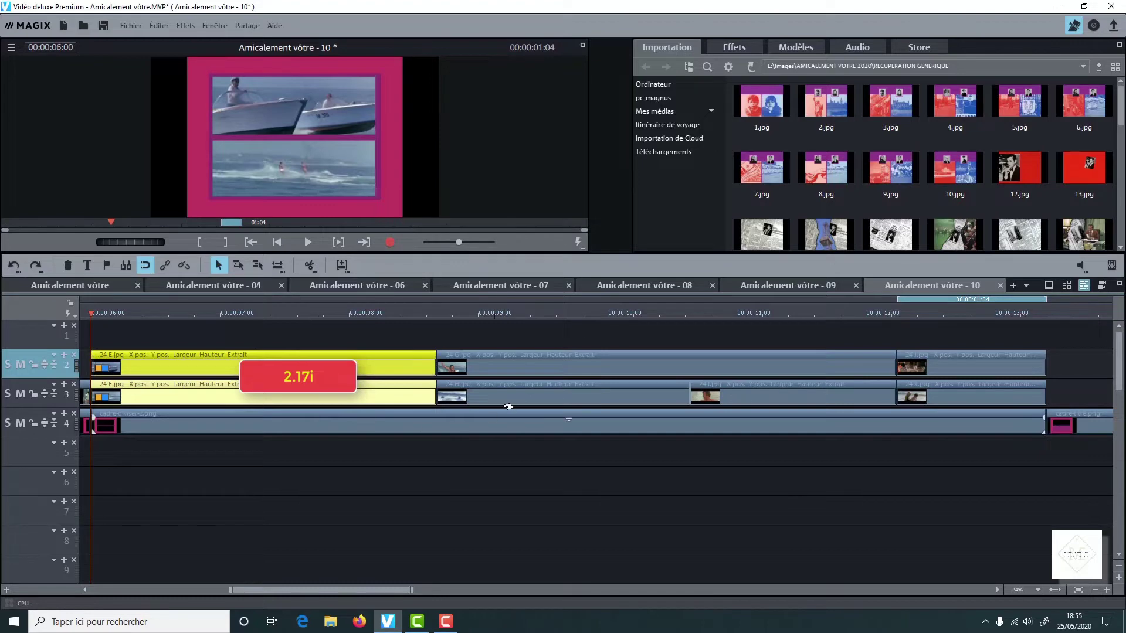
left_click(521, 360)
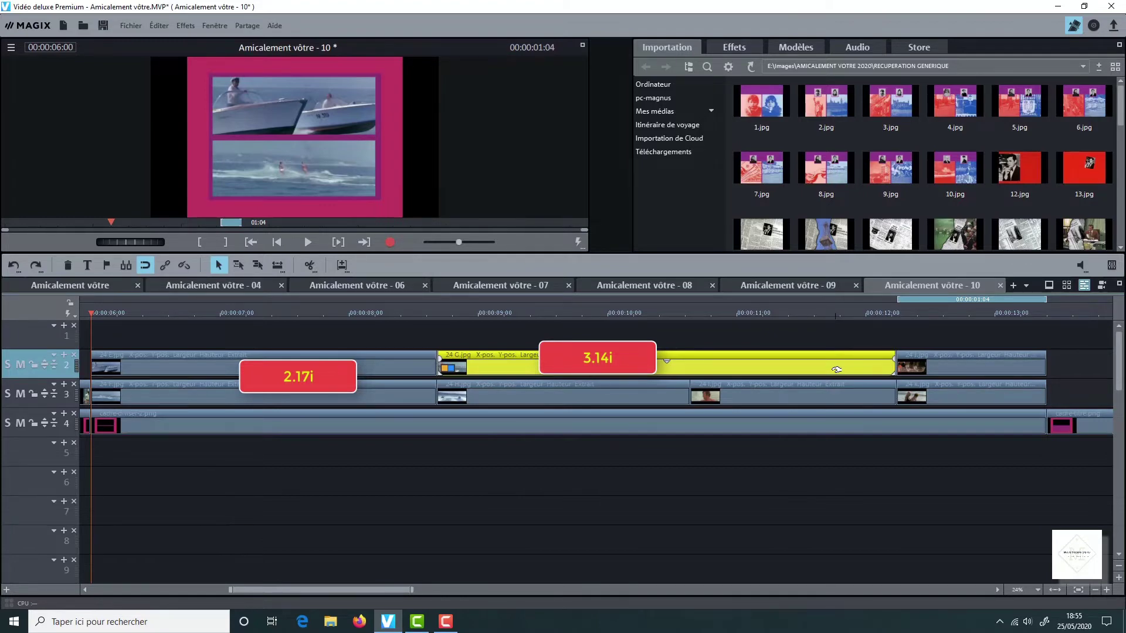
left_click(652, 394)
left_click(786, 394)
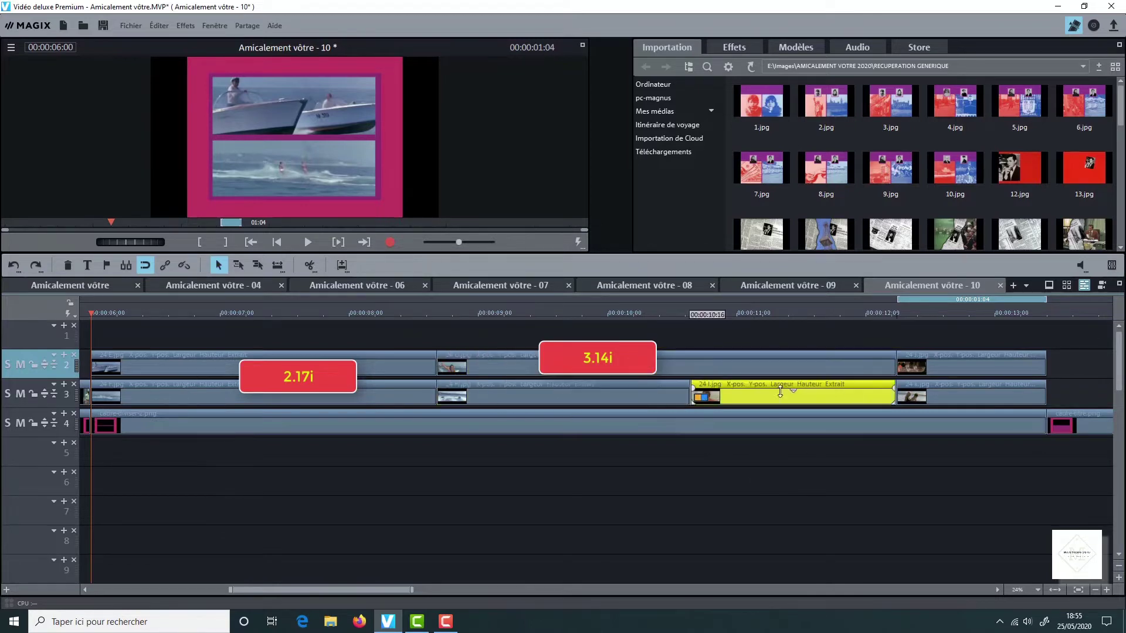
left_click(680, 394)
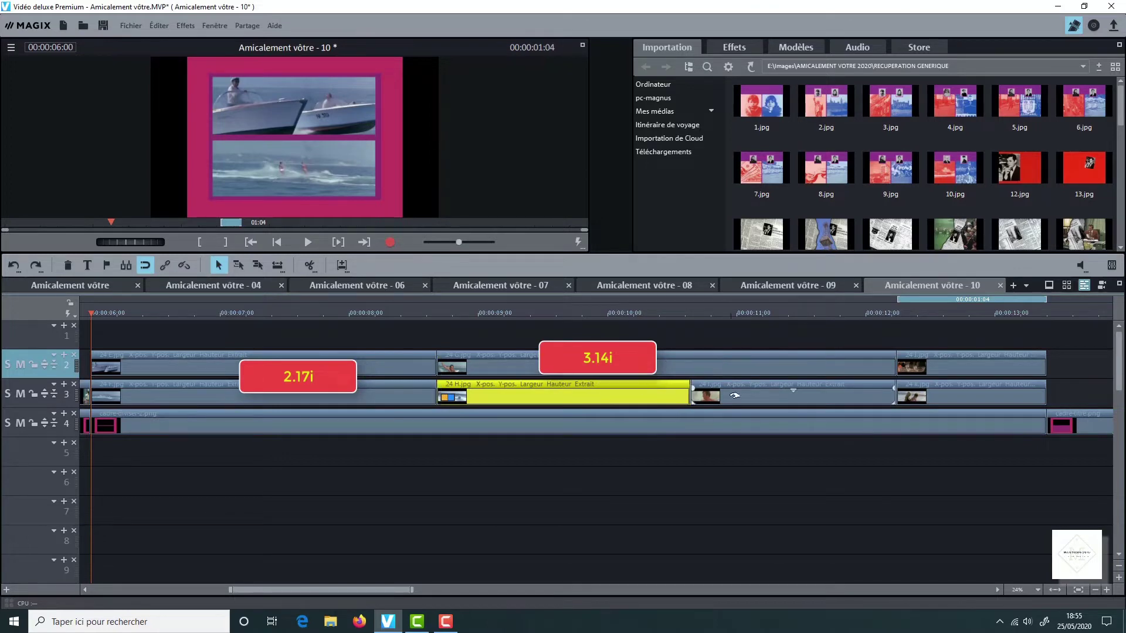
left_click(701, 396)
left_click(652, 397)
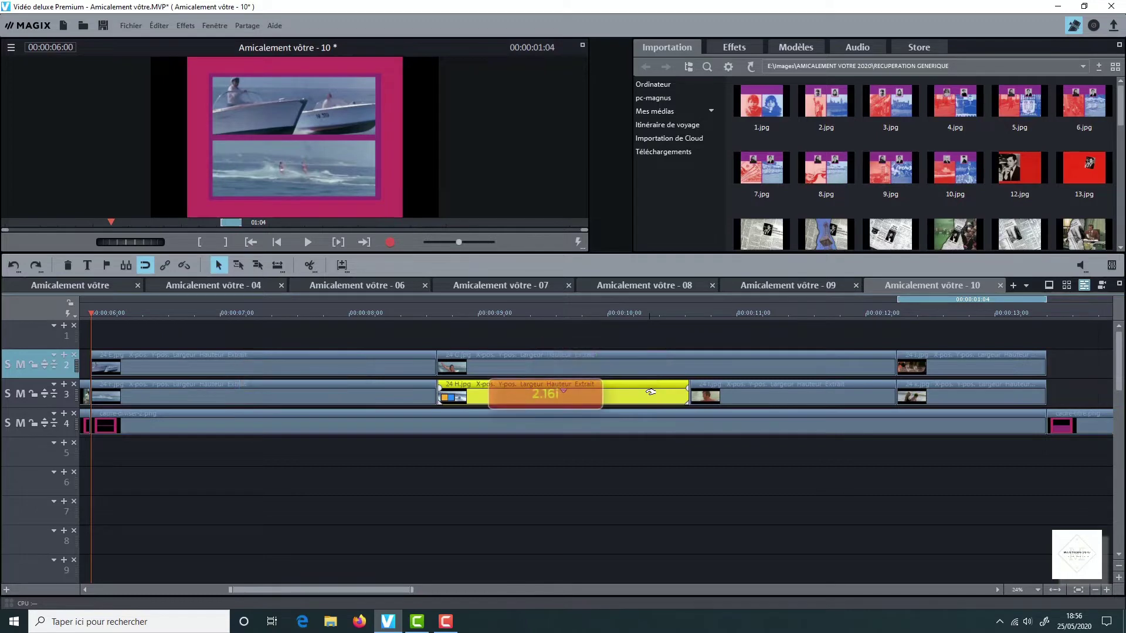
left_click(711, 403)
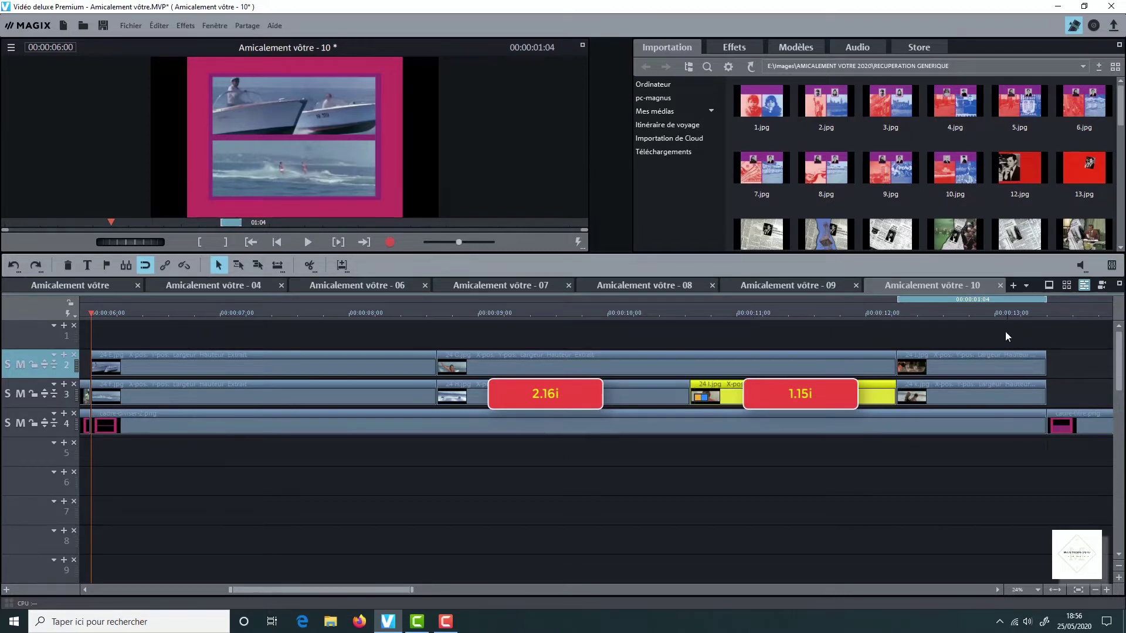
left_click_drag(1006, 332, 991, 399)
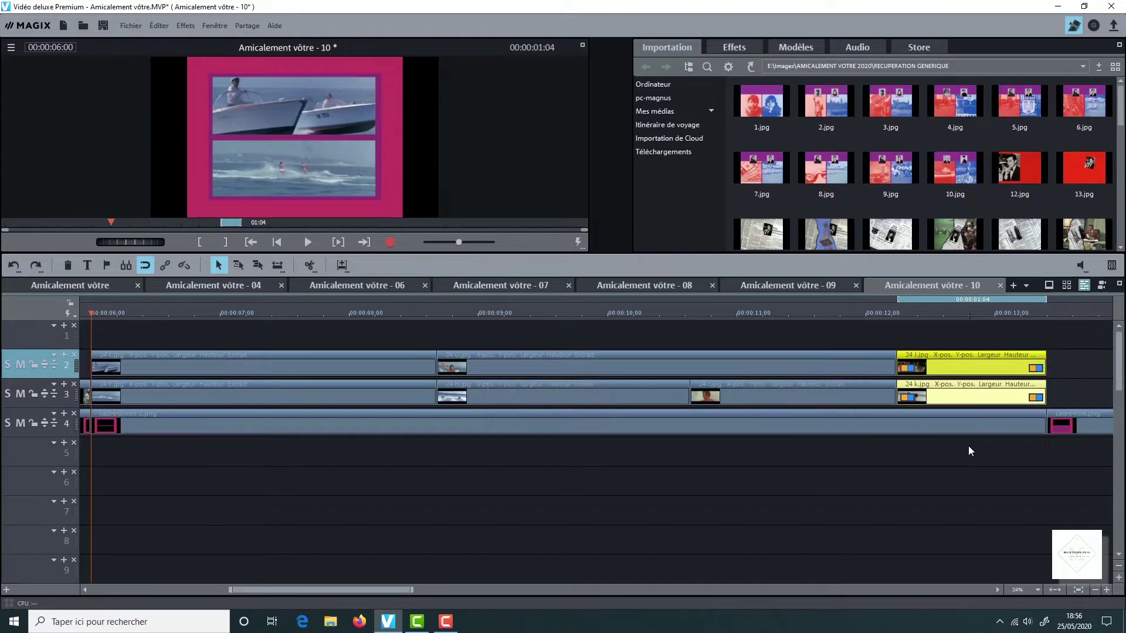
left_click(968, 482)
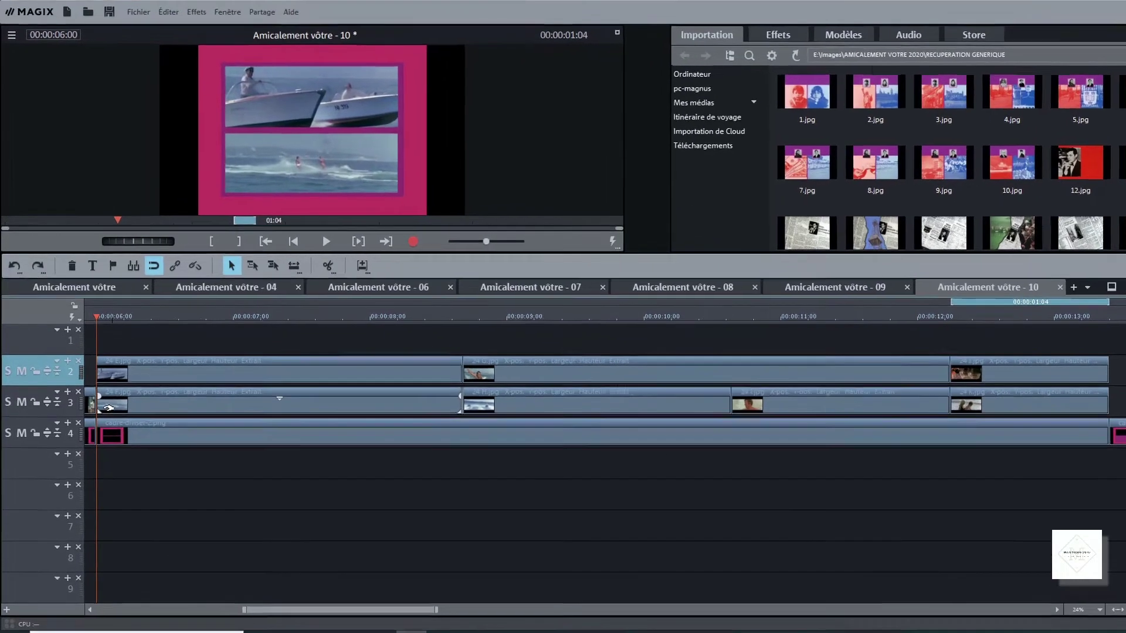
Apply a crossfade between 24D.jpg and 24 F.jpg on track 3.
left_click(107, 399)
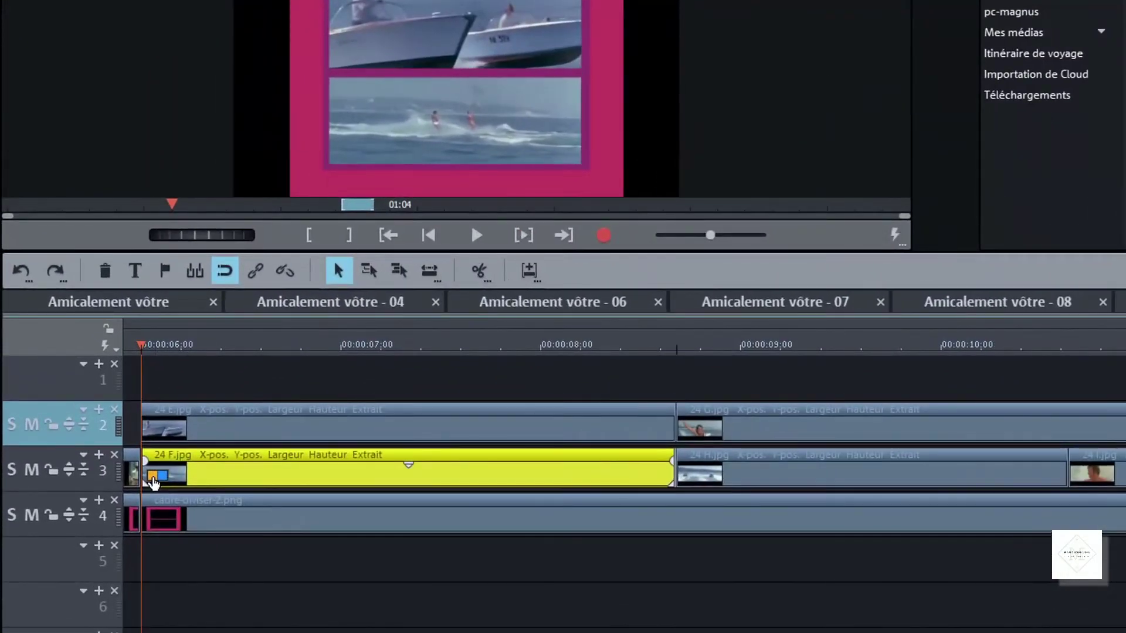
left_click(154, 477)
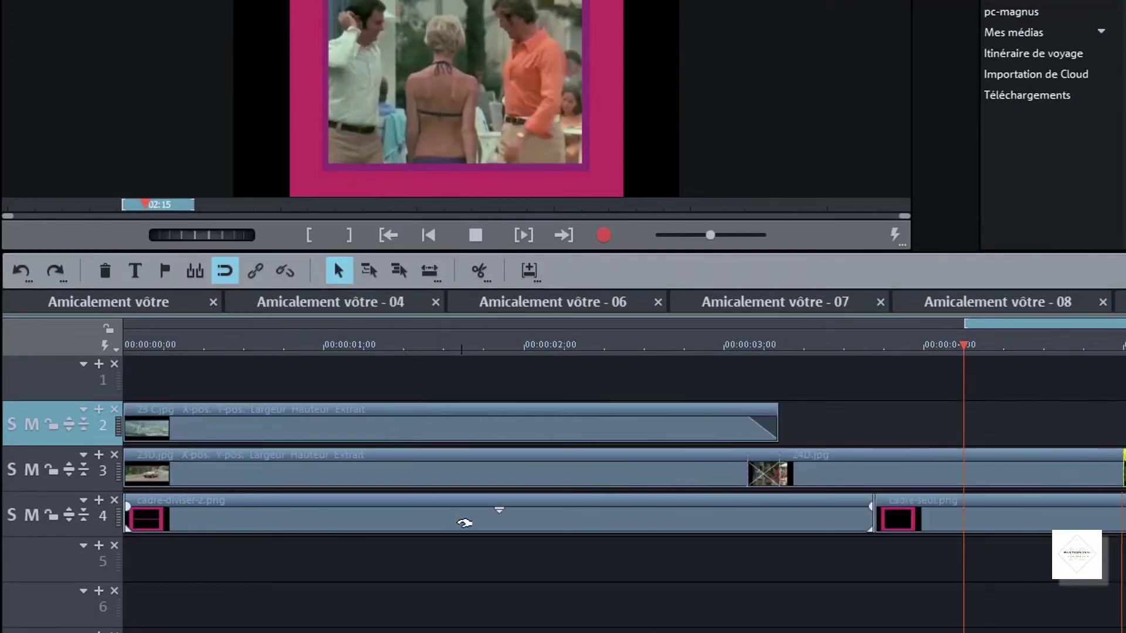
Shorten the crossfade between 24D.jpg and 24 F.jpg on track 3 so that it starts at 00:00:05:17.
left_click(475, 234)
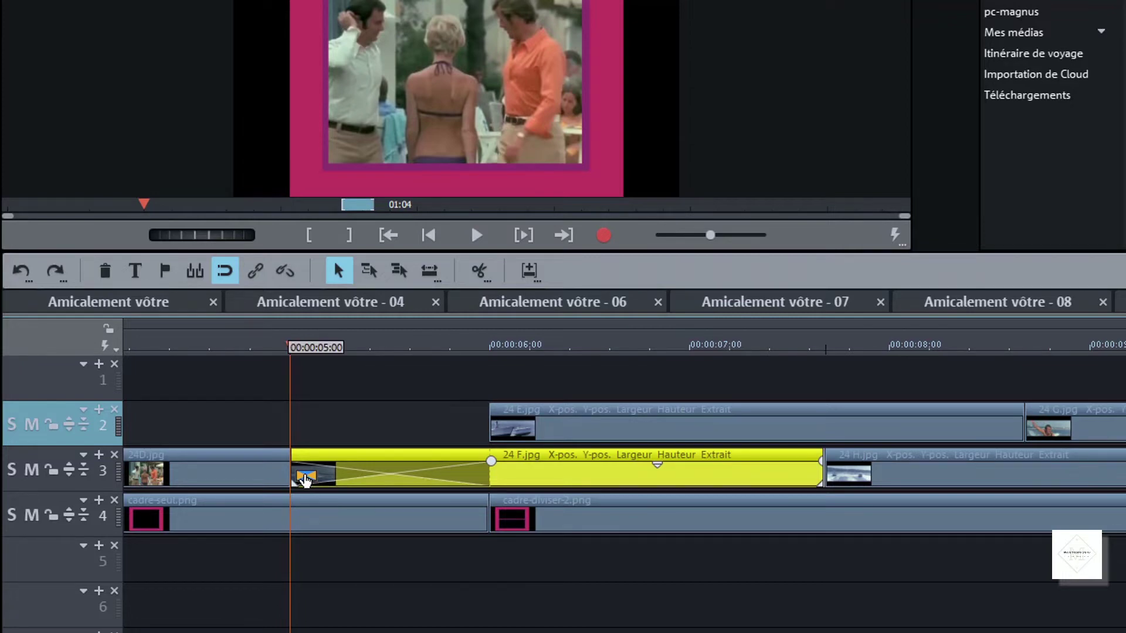
right_click(304, 481)
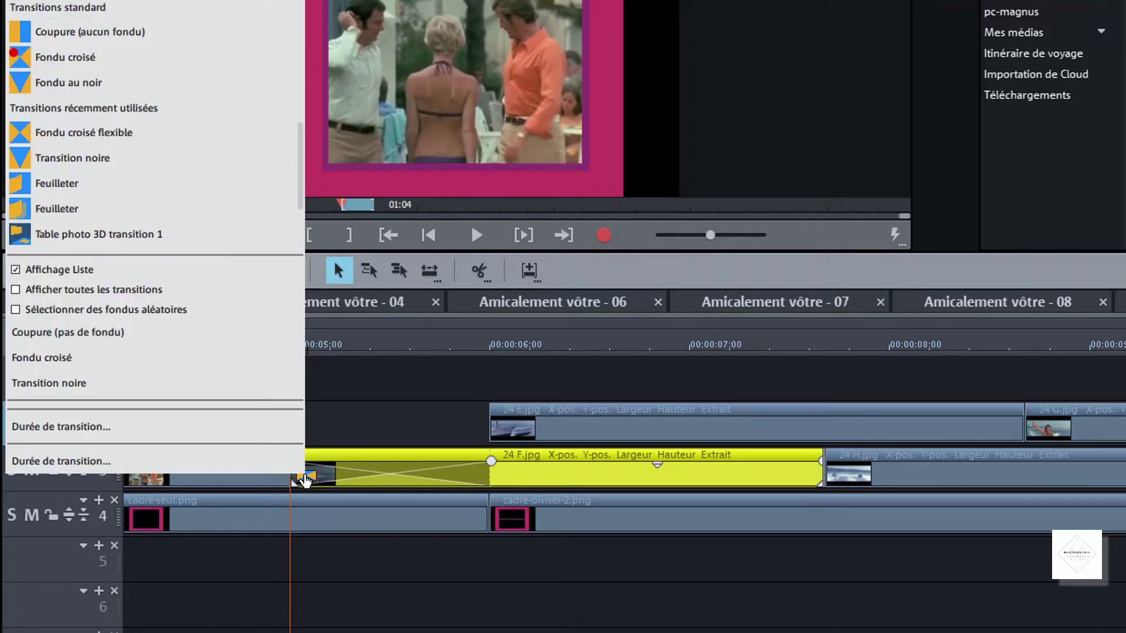
left_click(200, 459)
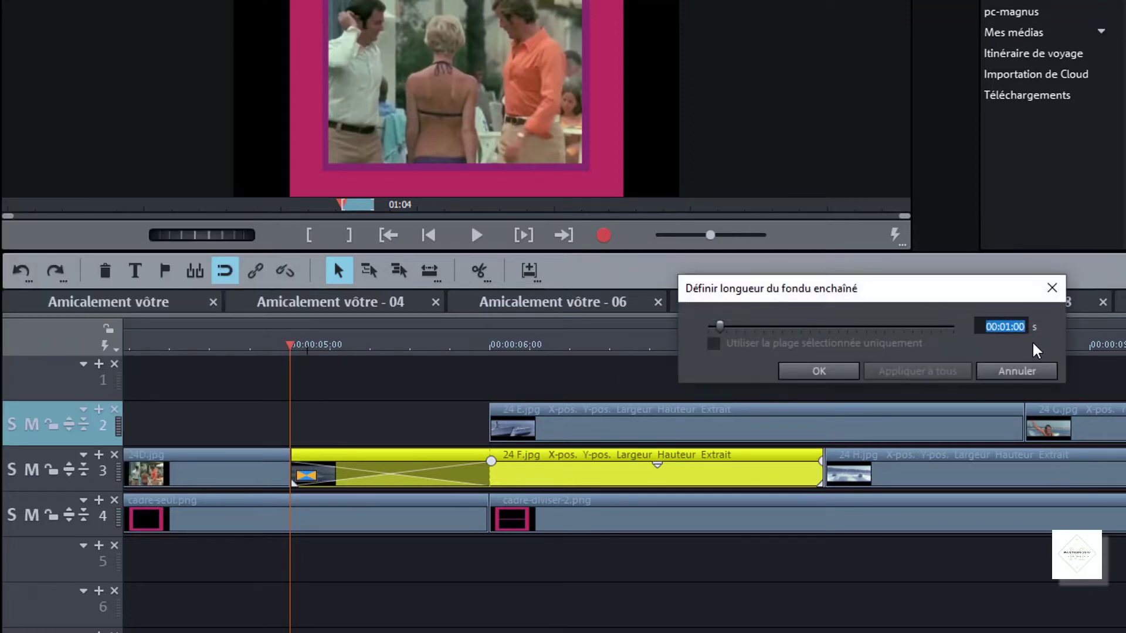
double_click(1006, 327)
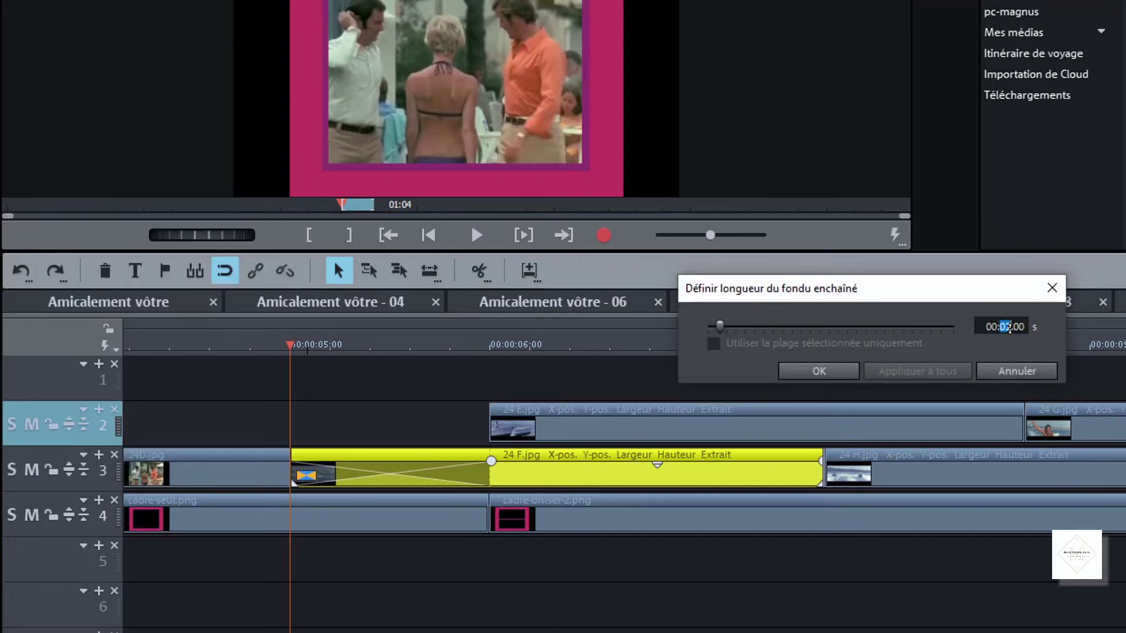
type("0")
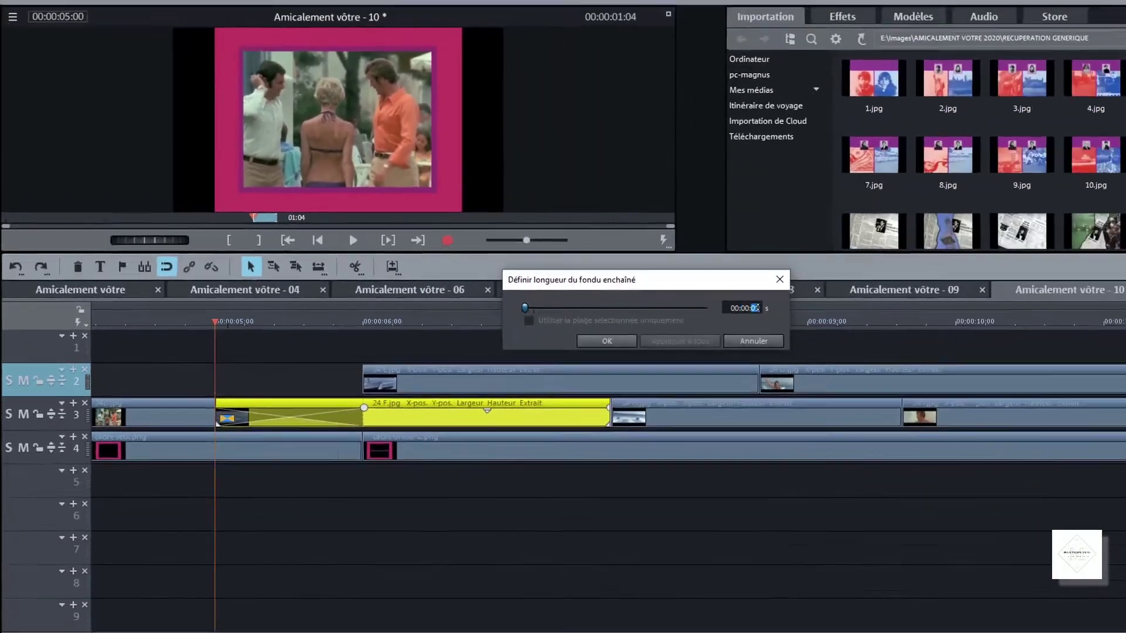
double_click(1019, 326)
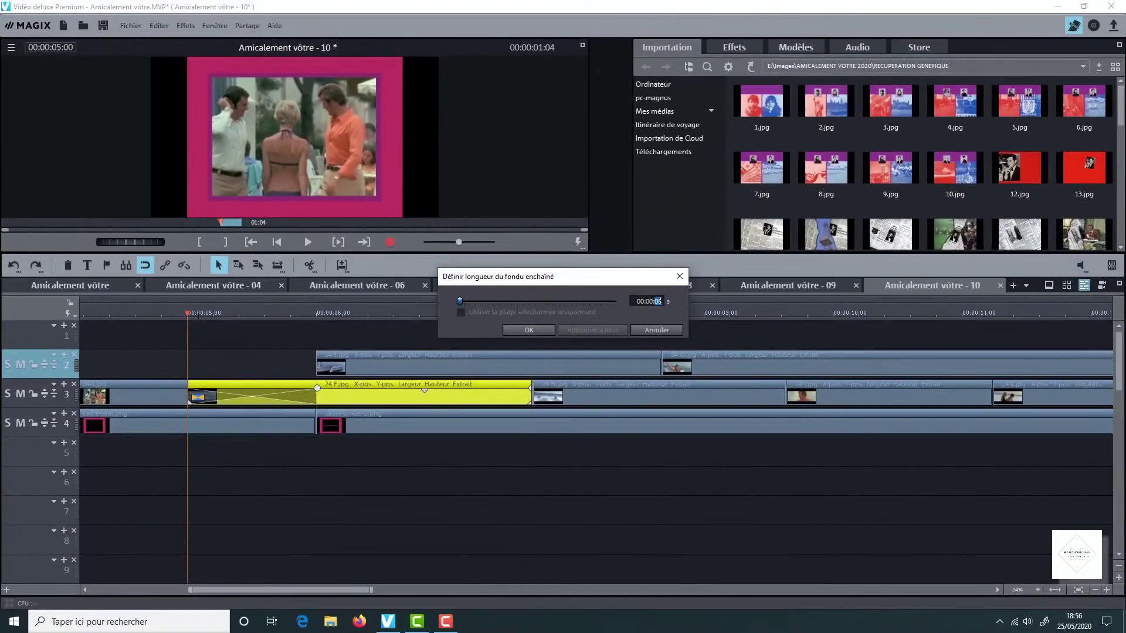
left_click(540, 325)
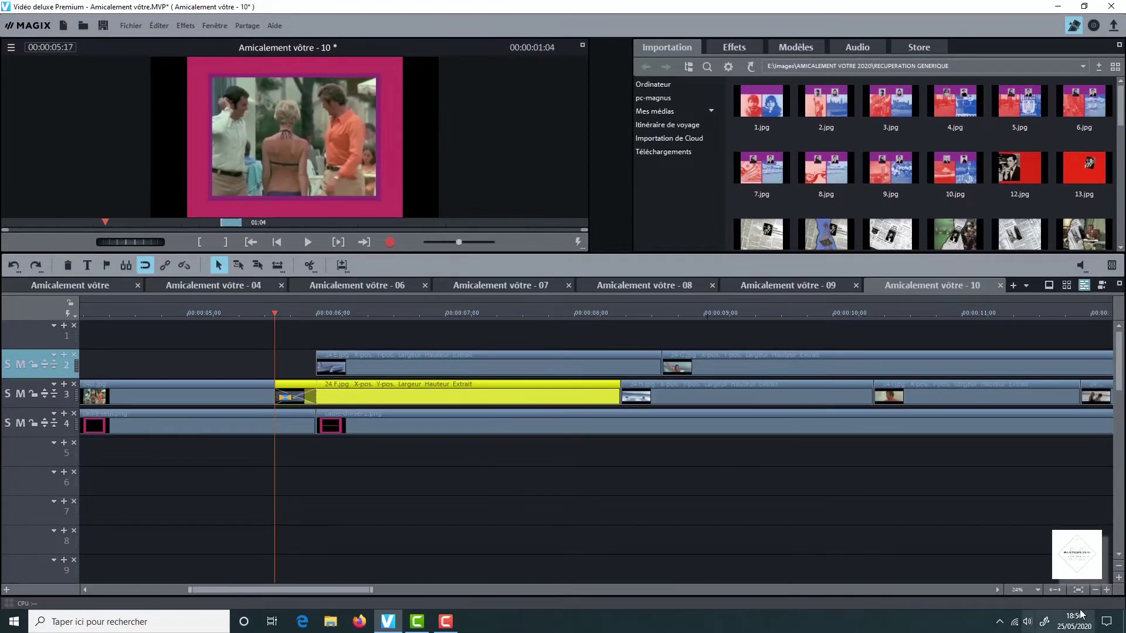
Move 24 k.jpg, 24 I.jpg and 24 H.jpg on track 3 into line with the track 2 clips, and extend 24 F.jpg to meet 24 H.jpg.
left_click(1095, 590)
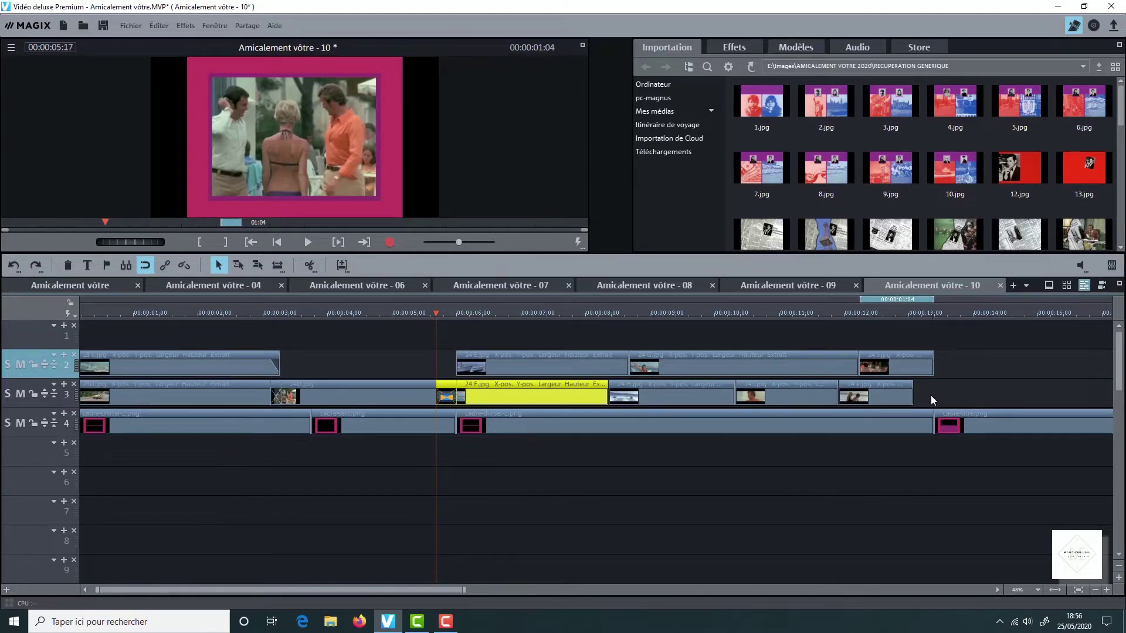
mouse_move(893, 388)
left_click_drag(892, 385, 848, 387)
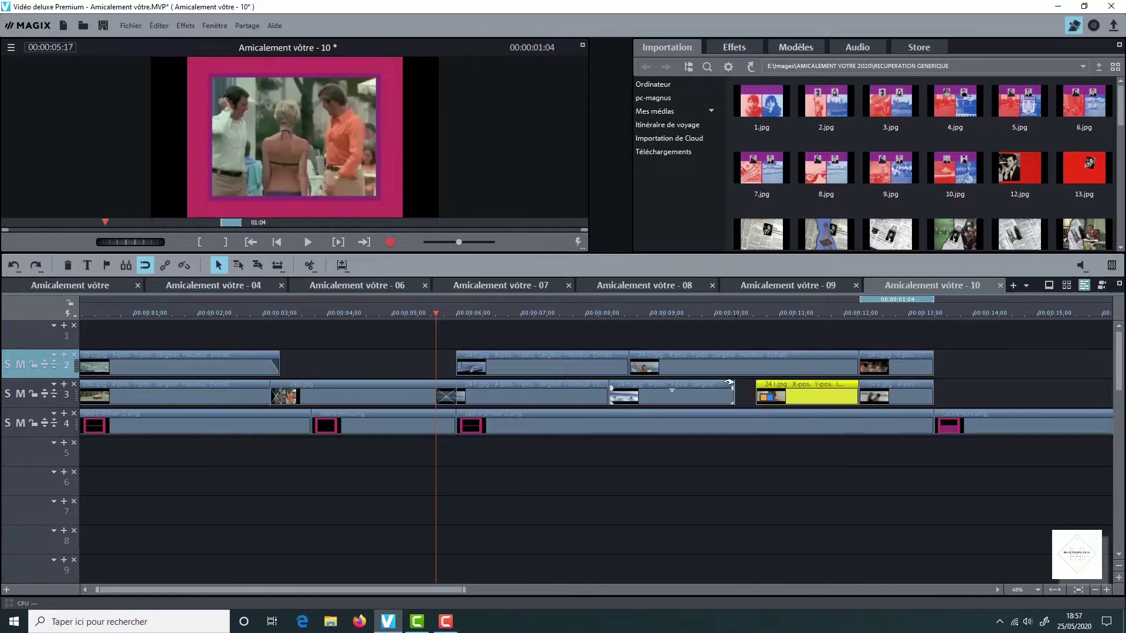
left_click_drag(726, 385, 744, 385)
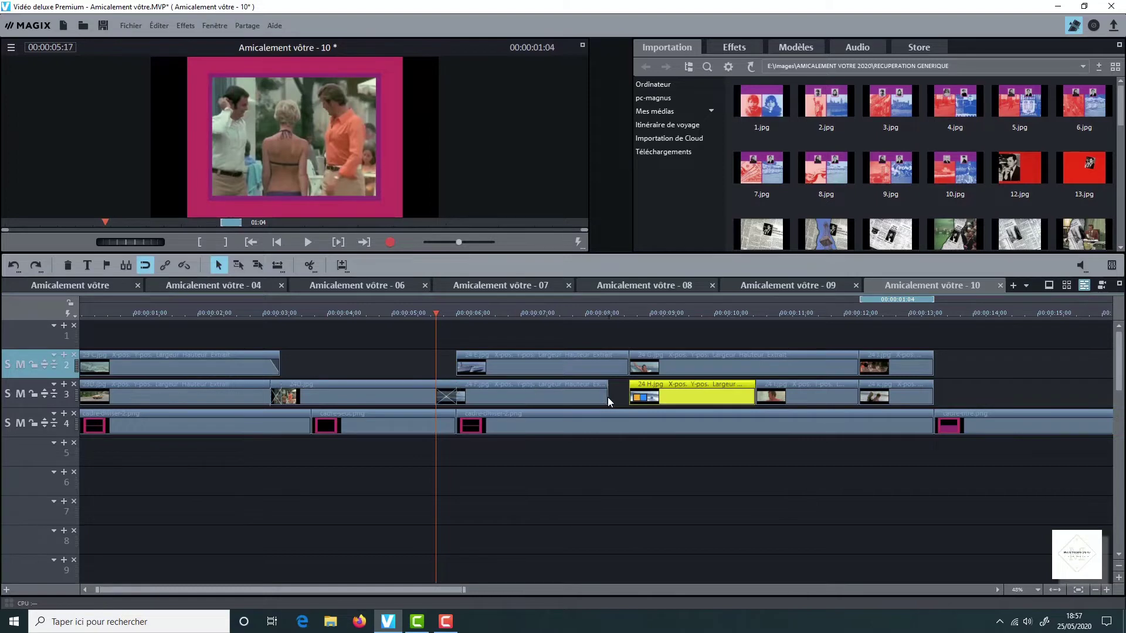
left_click_drag(606, 395, 625, 394)
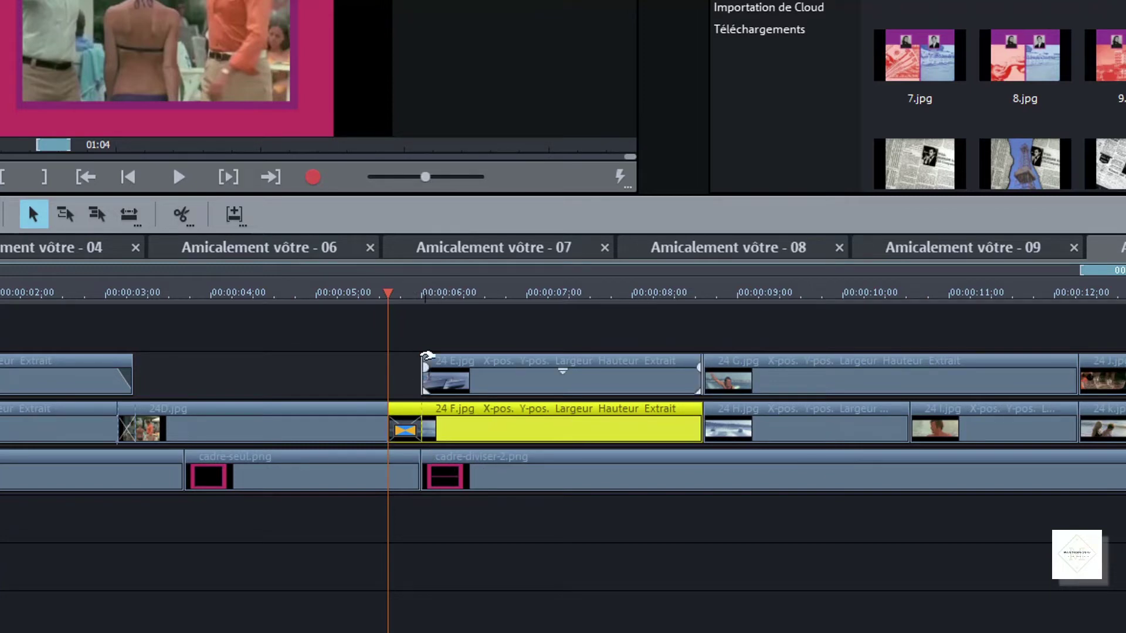
Try to shift the crossfade between 24D.jpg and 24 F.jpg to the playhead at 00:00:06:00.
left_click(421, 296)
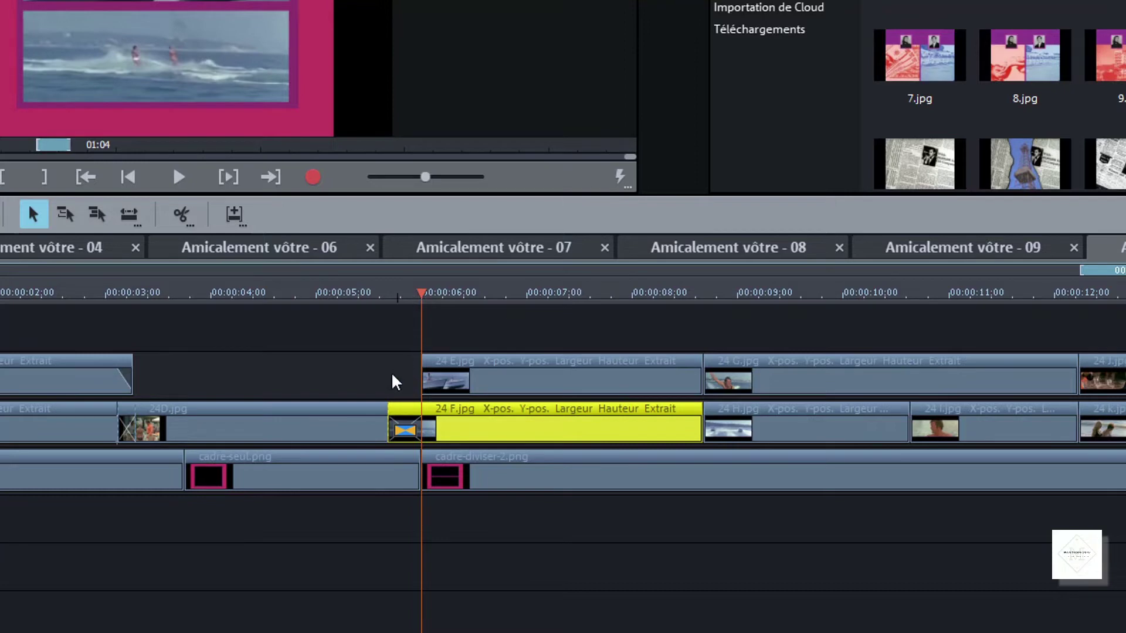
left_click(388, 428)
left_click_drag(389, 428, 419, 428)
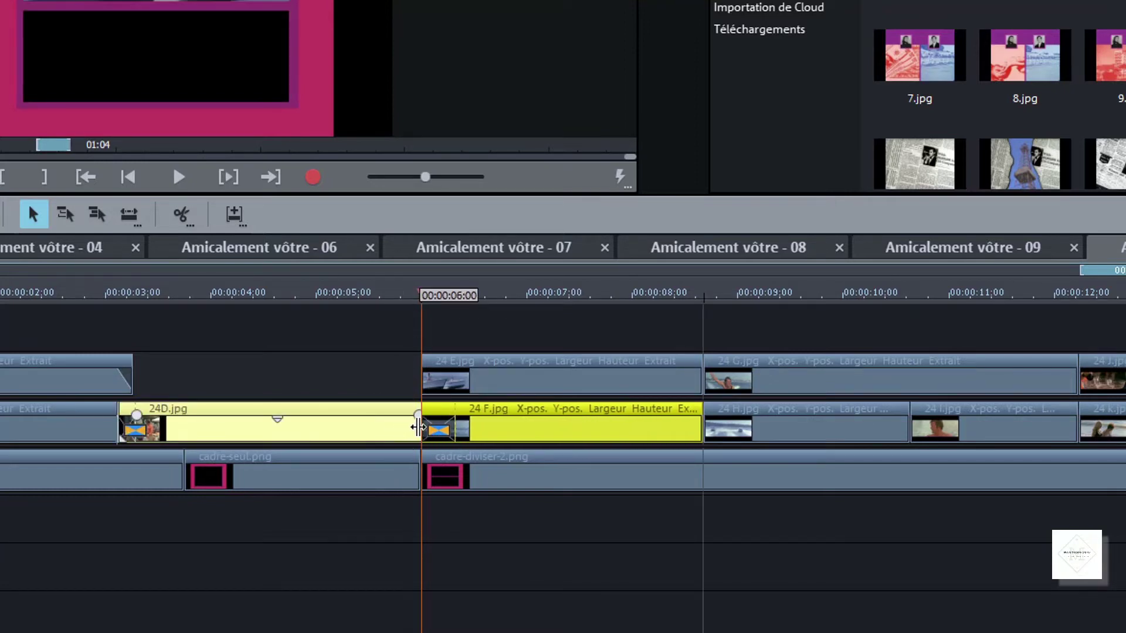
left_click(421, 427)
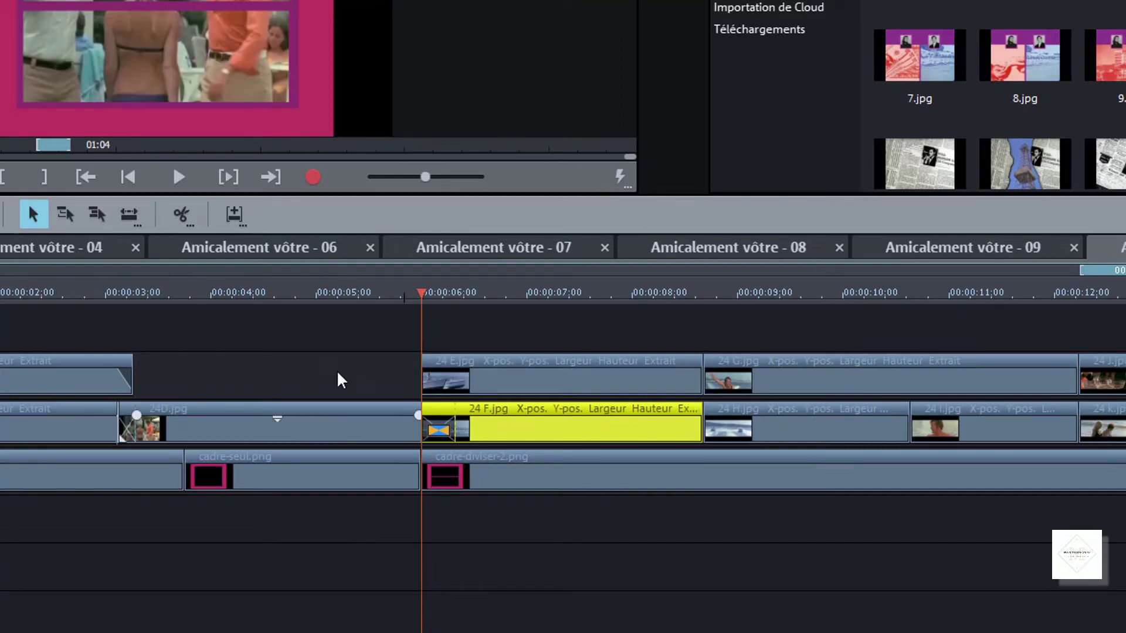
key("ctrl+z")
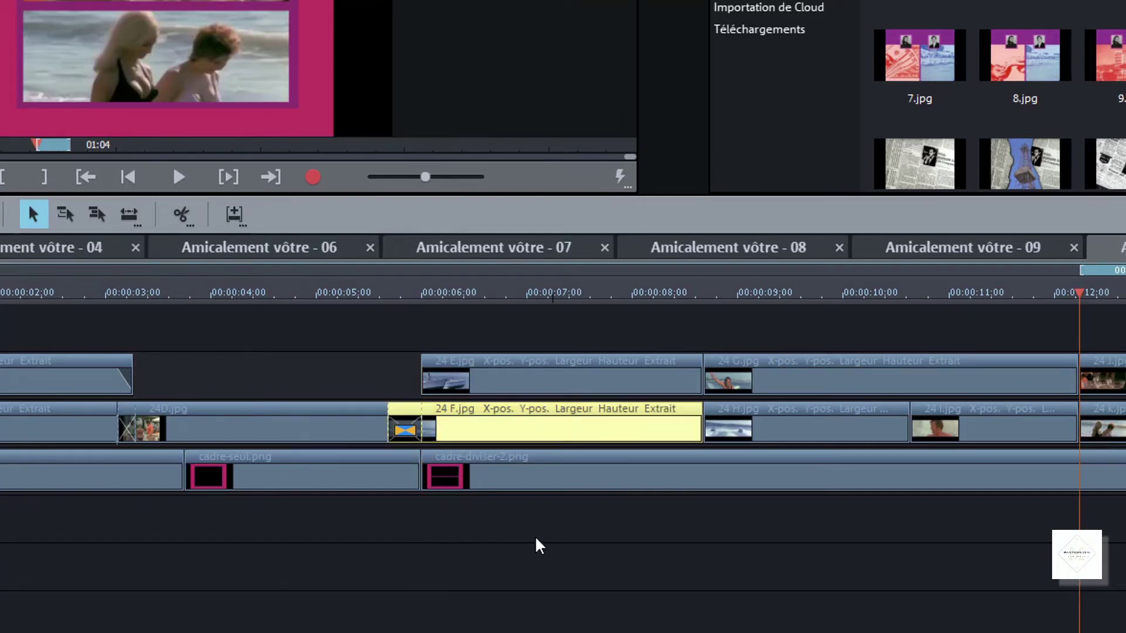
Extend 24D.jpg on track 3 so its crossfade into 24 F.jpg starts level with 24 E.jpg at 00:00:06:00.
left_click(758, 293)
left_click_drag(627, 327, 363, 319)
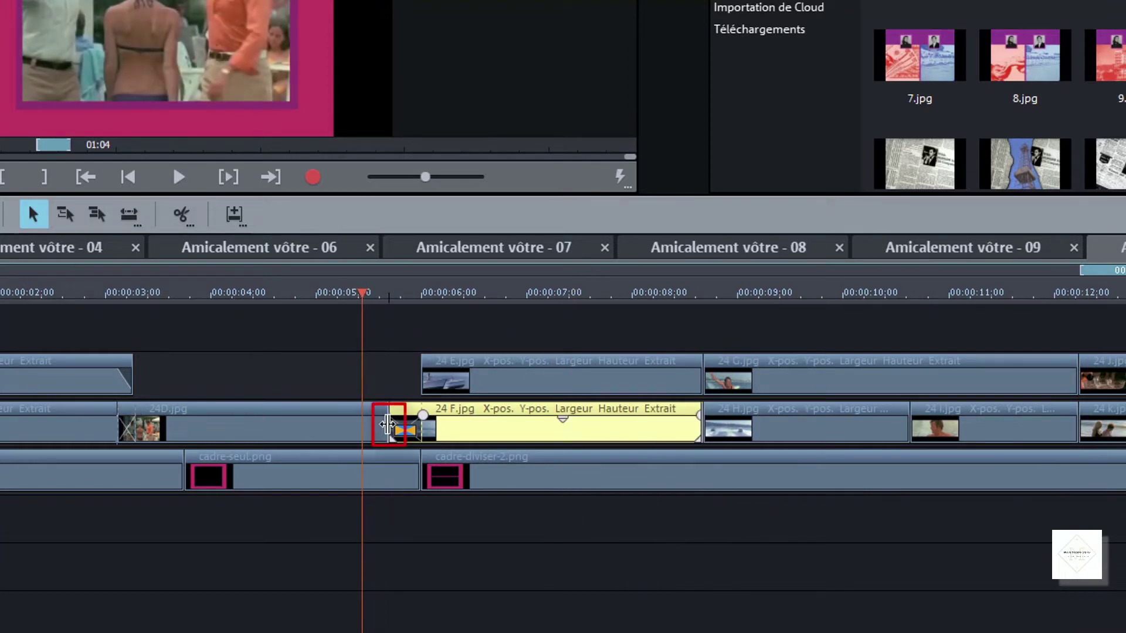
left_click_drag(387, 423, 414, 422)
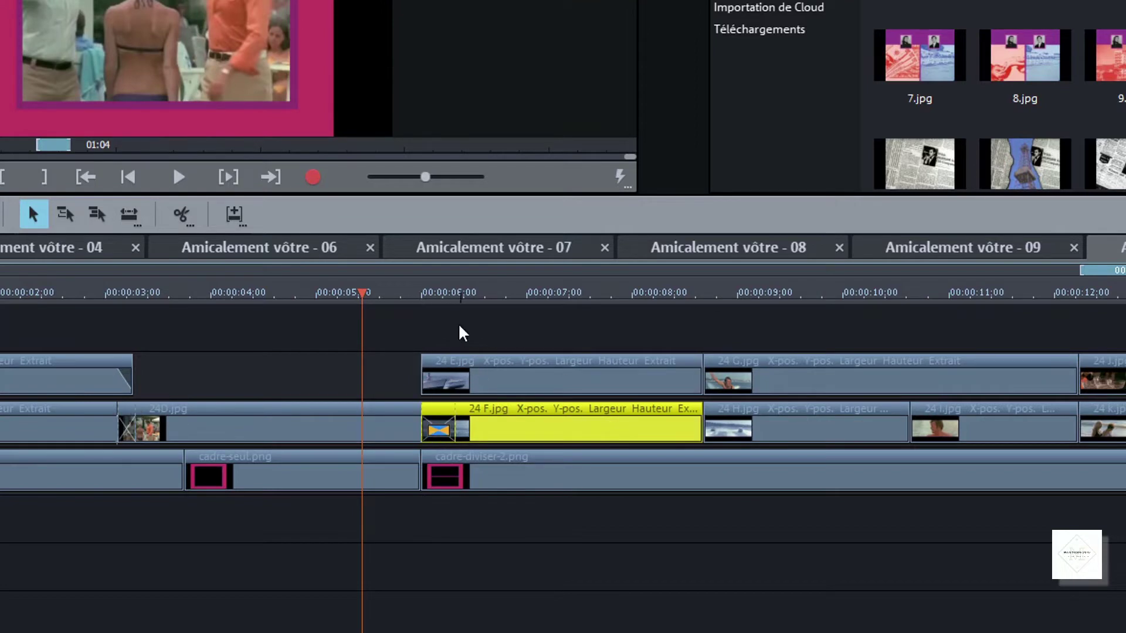
Add a fade-in to the start of 24 E.jpg on track 2, ending at 00:00:06:08, and move the playhead to 00:00:08:08.
left_click(458, 296)
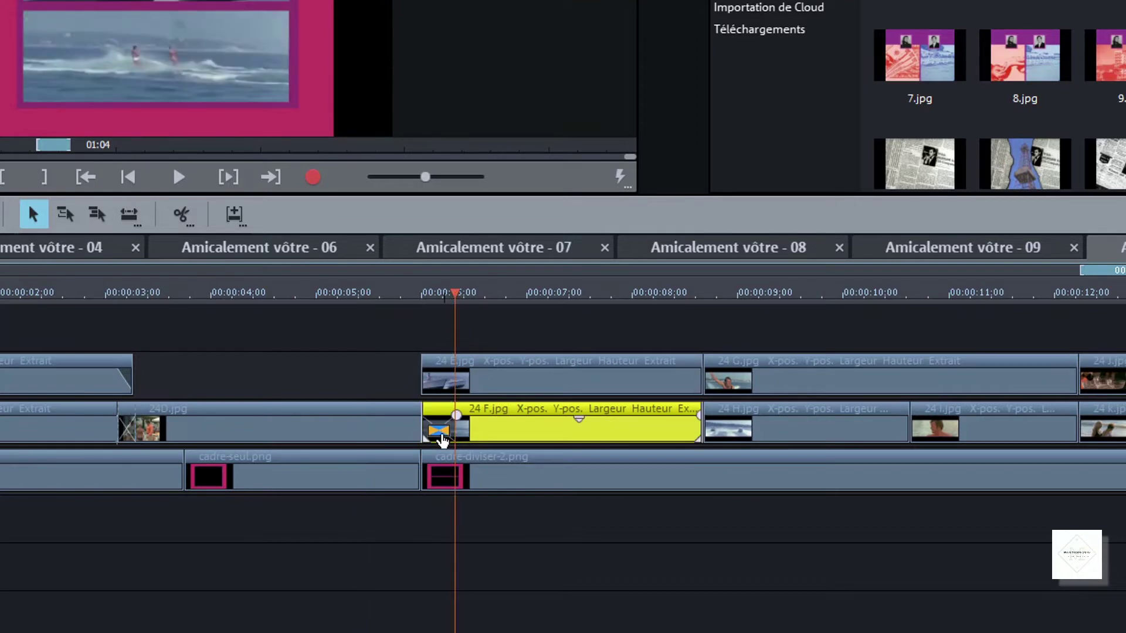
left_click(454, 368)
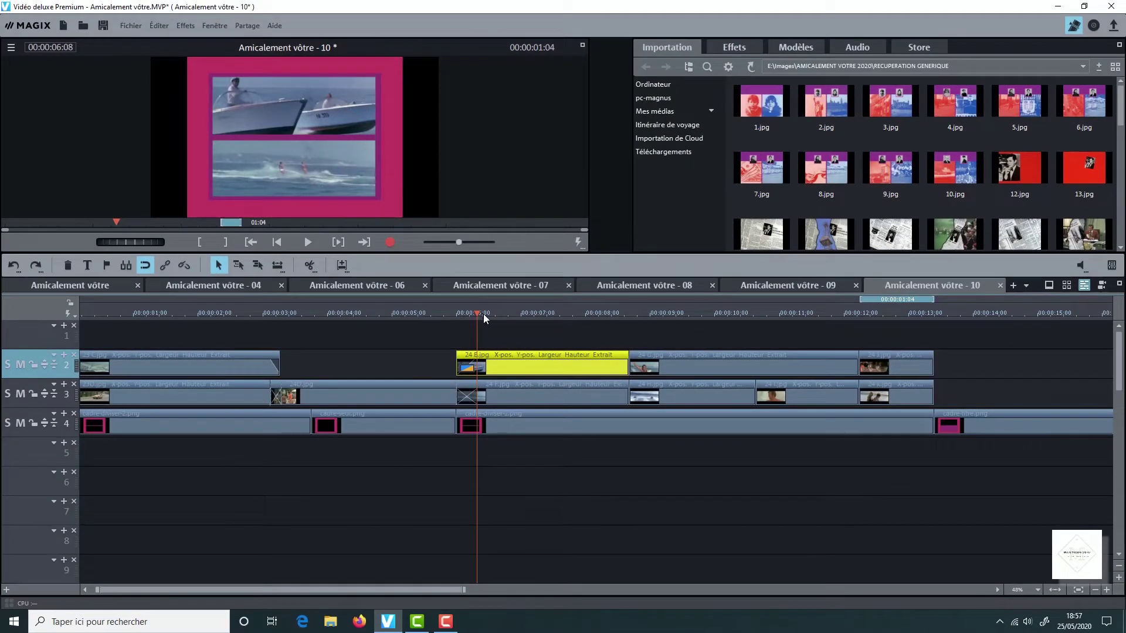
left_click_drag(480, 318, 606, 376)
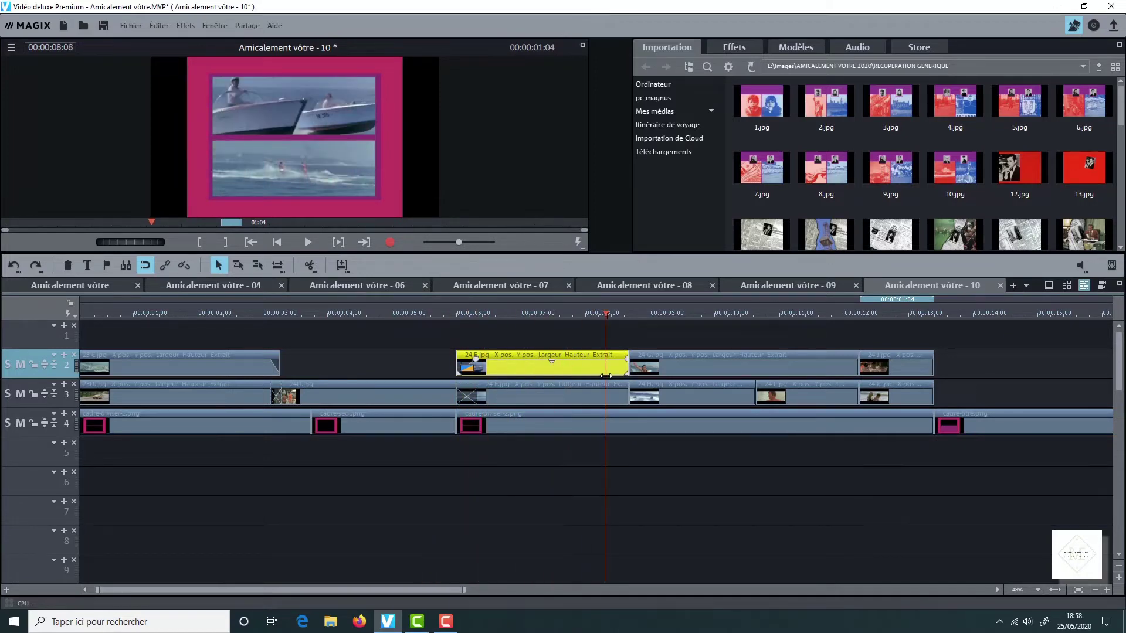
Apply a crossfade (Fondu croisé) between 24 F.jpg and 24 H.jpg on track 3.
left_click(650, 390)
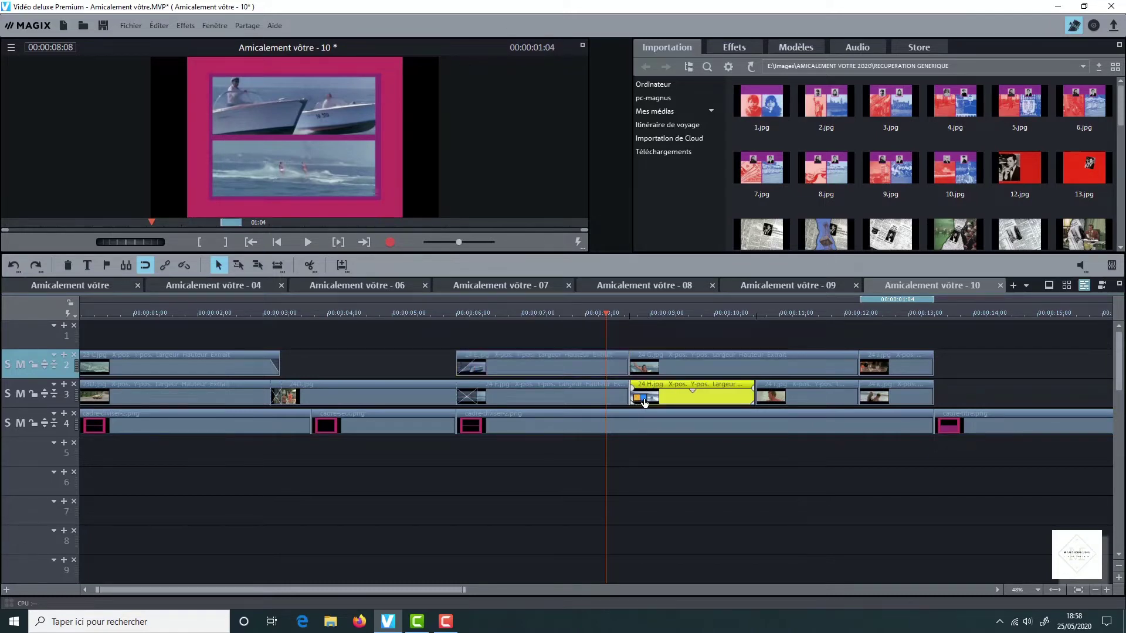
left_click(643, 401)
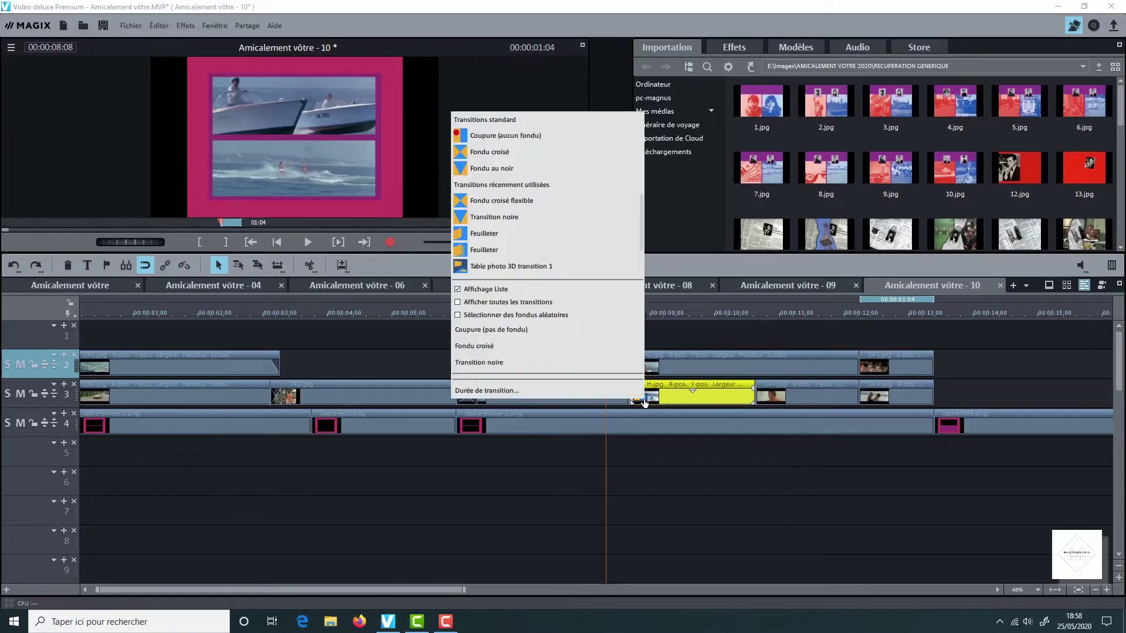
left_click(536, 391)
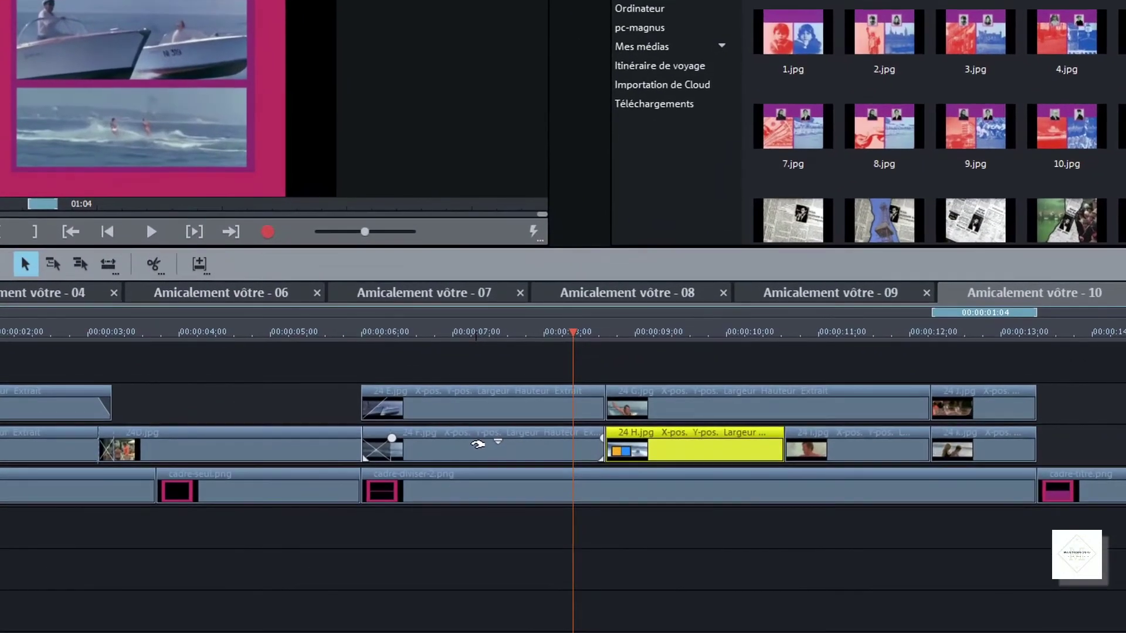
left_click(620, 457)
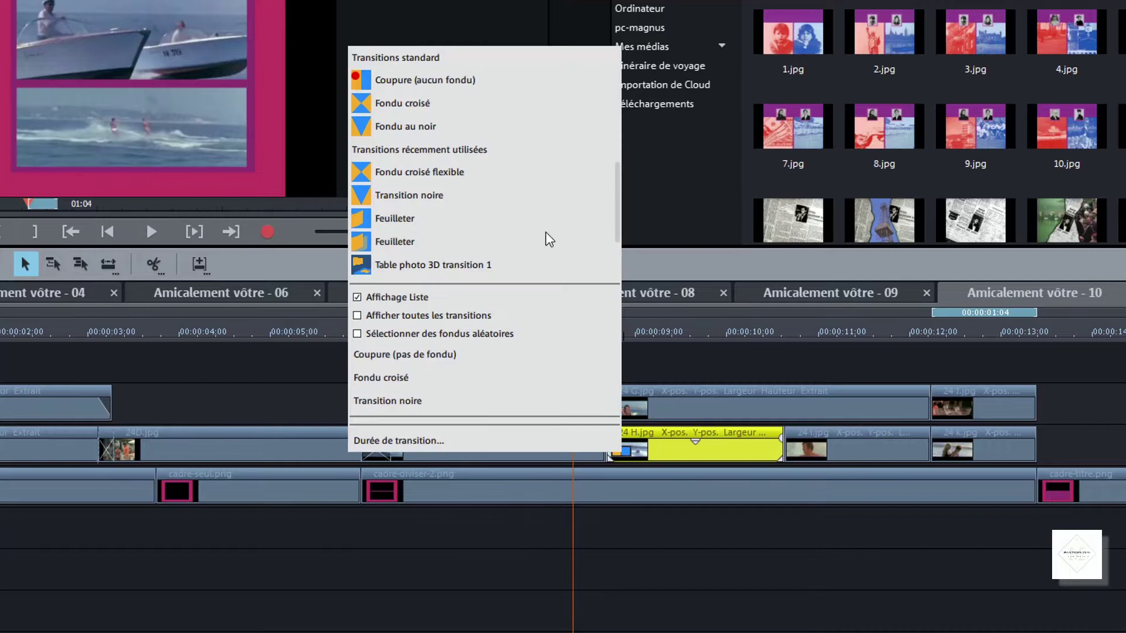
left_click(424, 102)
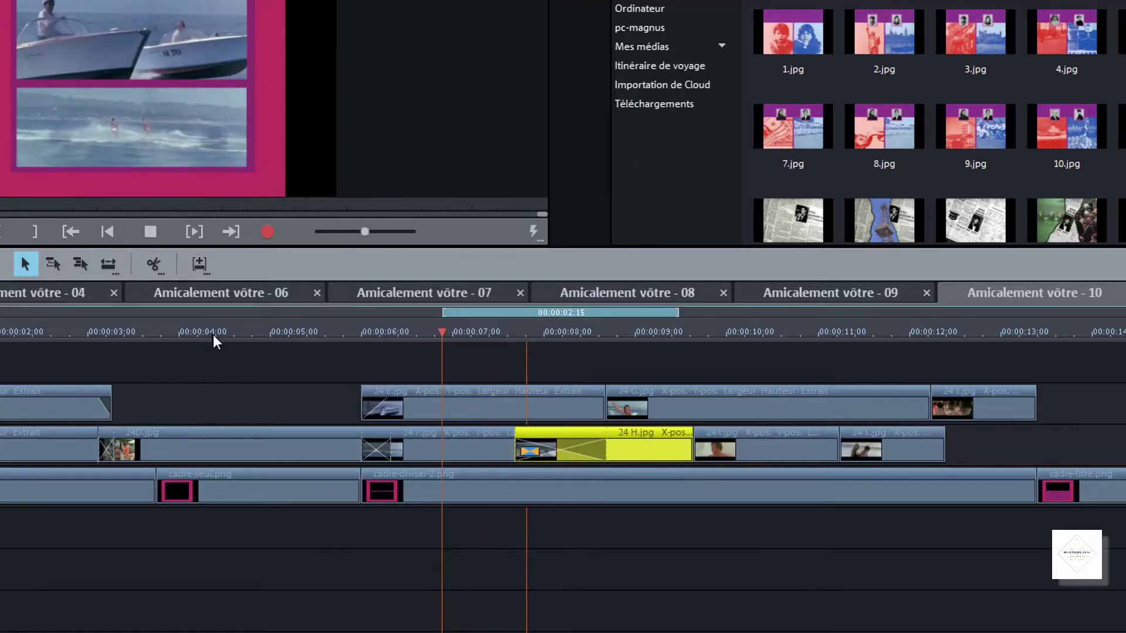
left_click(159, 230)
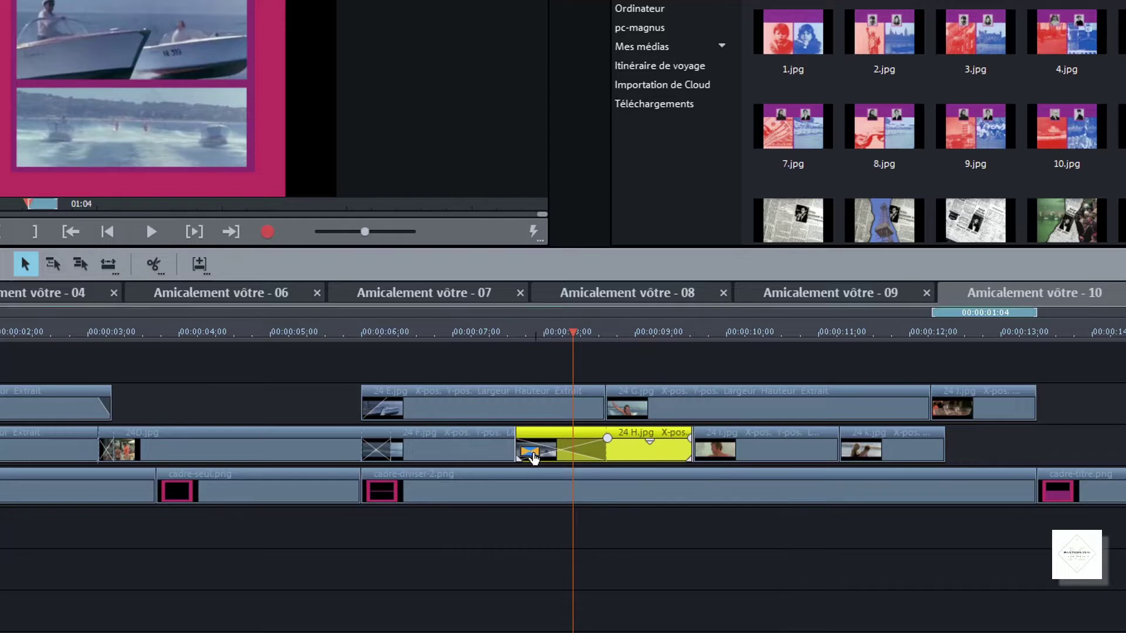
Set the duration of the crossfade between 24 F.jpg and 24 H.jpg to 00:00:15.
left_click(531, 456)
left_click(387, 438)
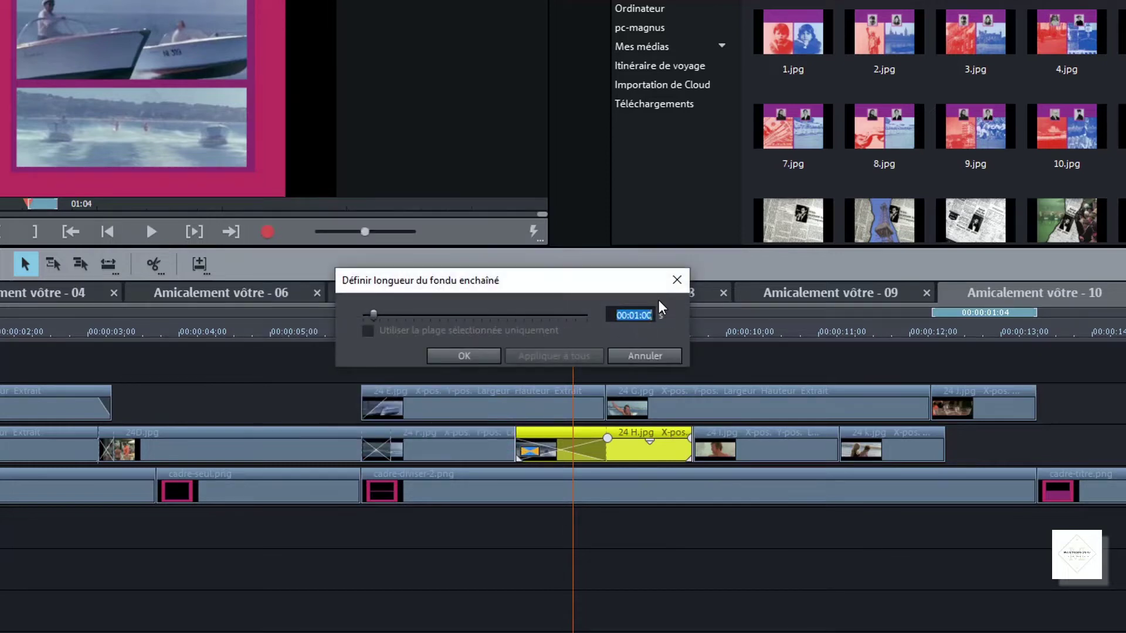
type("0")
type("15")
left_click(475, 354)
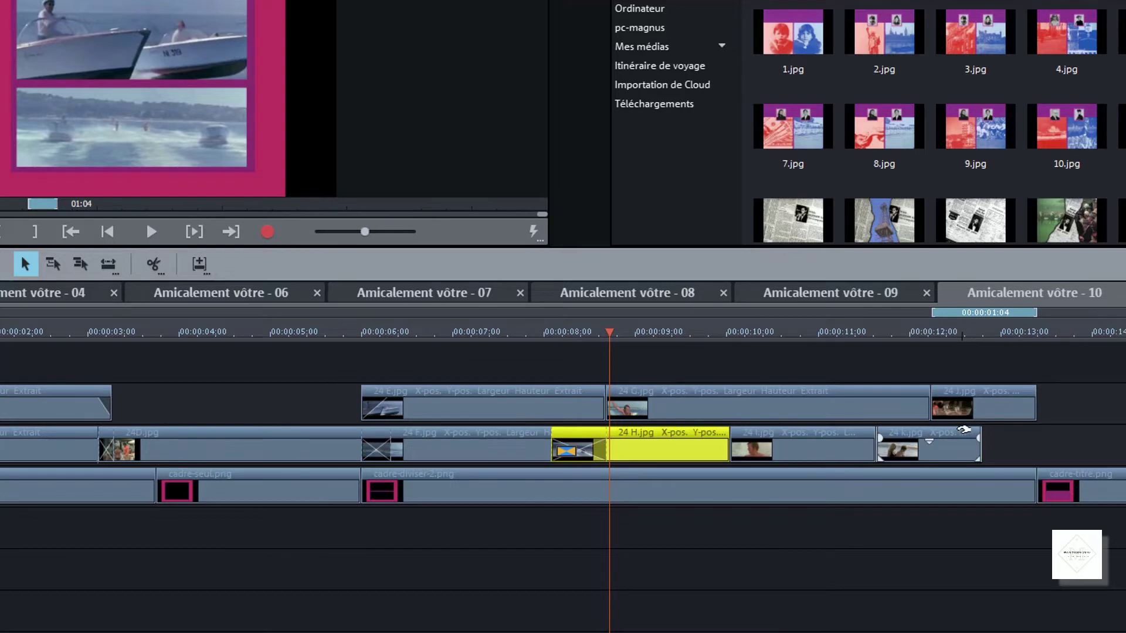
Realign 24 k.jpg under 24 J.jpg with 24 I.jpg directly before it on track 3, and extend 24 H.jpg to meet 24 I.jpg.
left_click_drag(964, 430, 1018, 431)
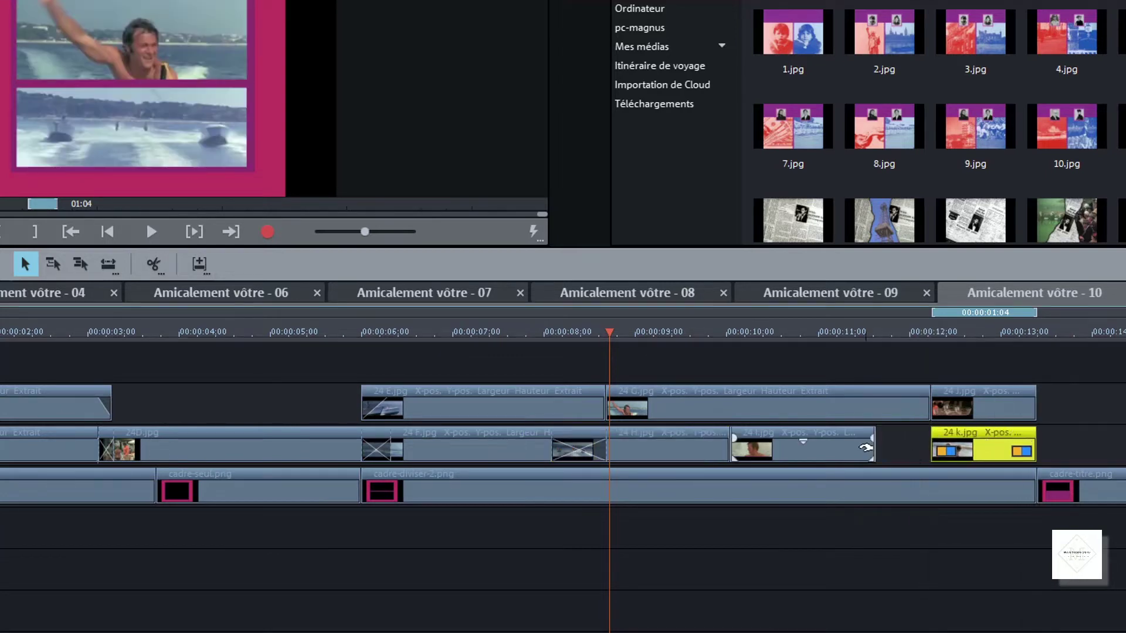
left_click_drag(806, 437, 860, 437)
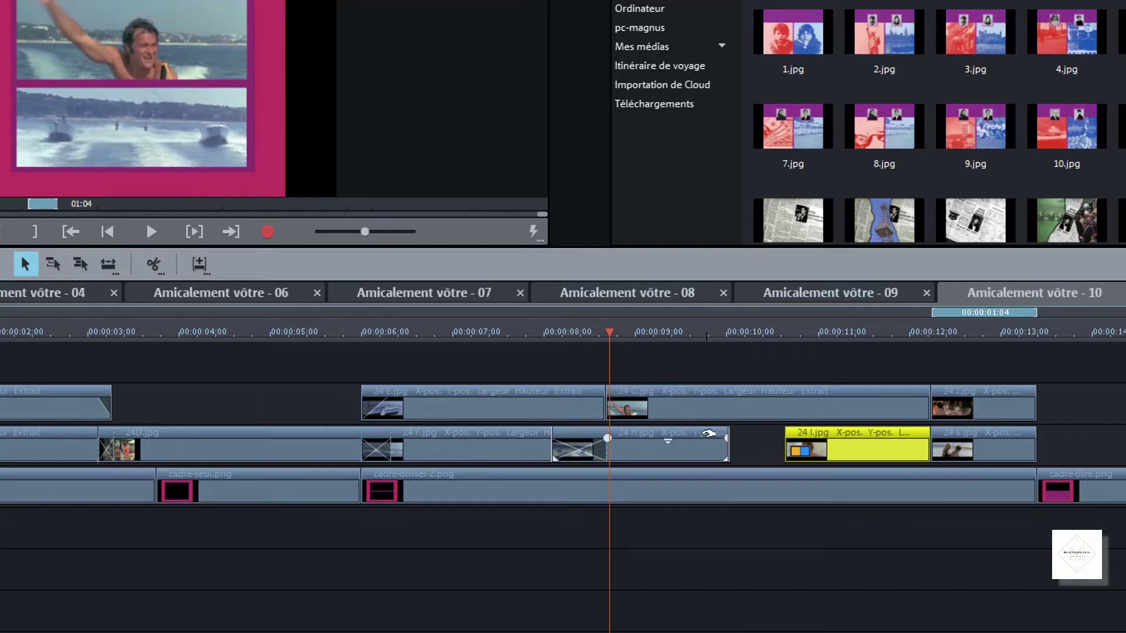
left_click_drag(728, 453, 782, 452)
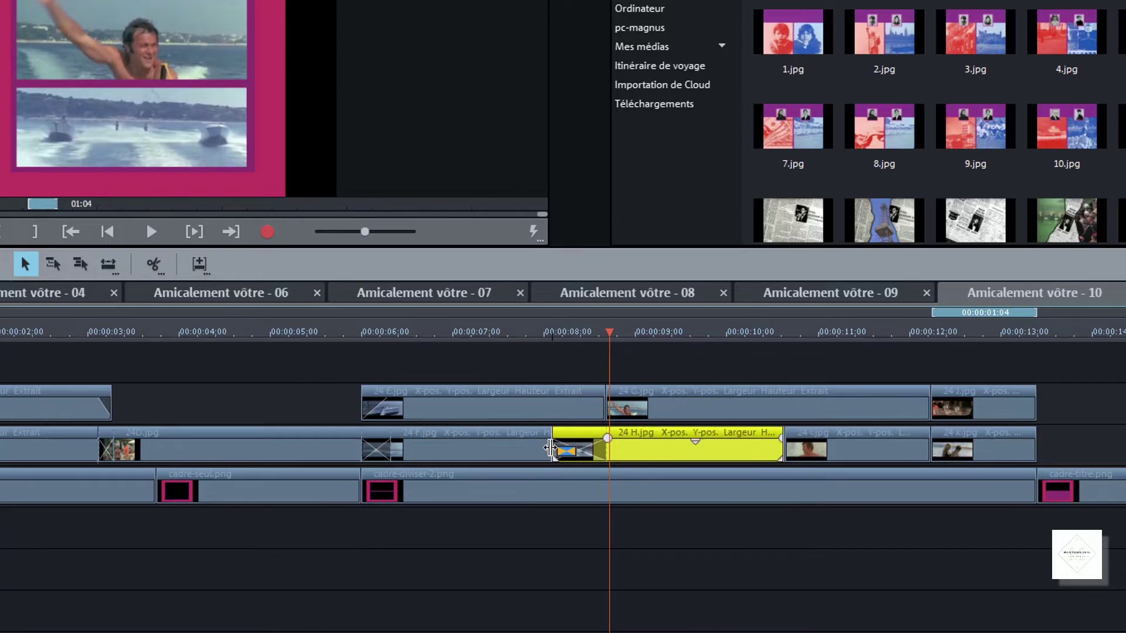
Shift the start of the crossfade between 24 F.jpg and 24 H.jpg to the start of 24 G.jpg, and place the playhead there.
left_click_drag(551, 449, 602, 449)
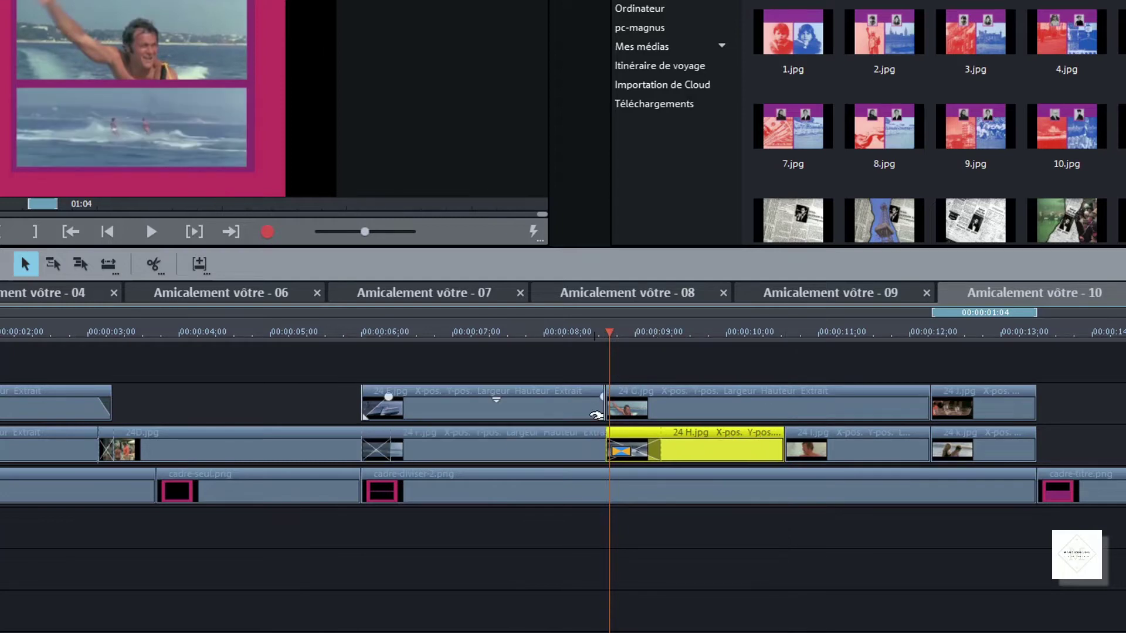
left_click(604, 331)
left_click(604, 330)
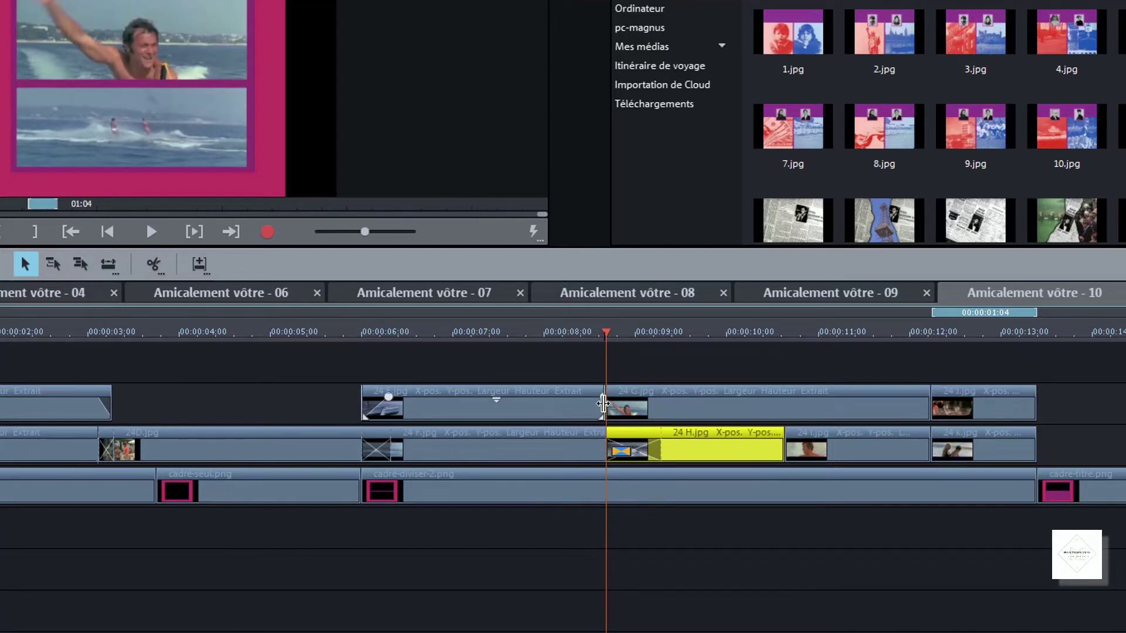
Apply a crossfade (Fondu croisé) between 24 E.jpg and 24 G.jpg on track 2.
left_click(648, 401)
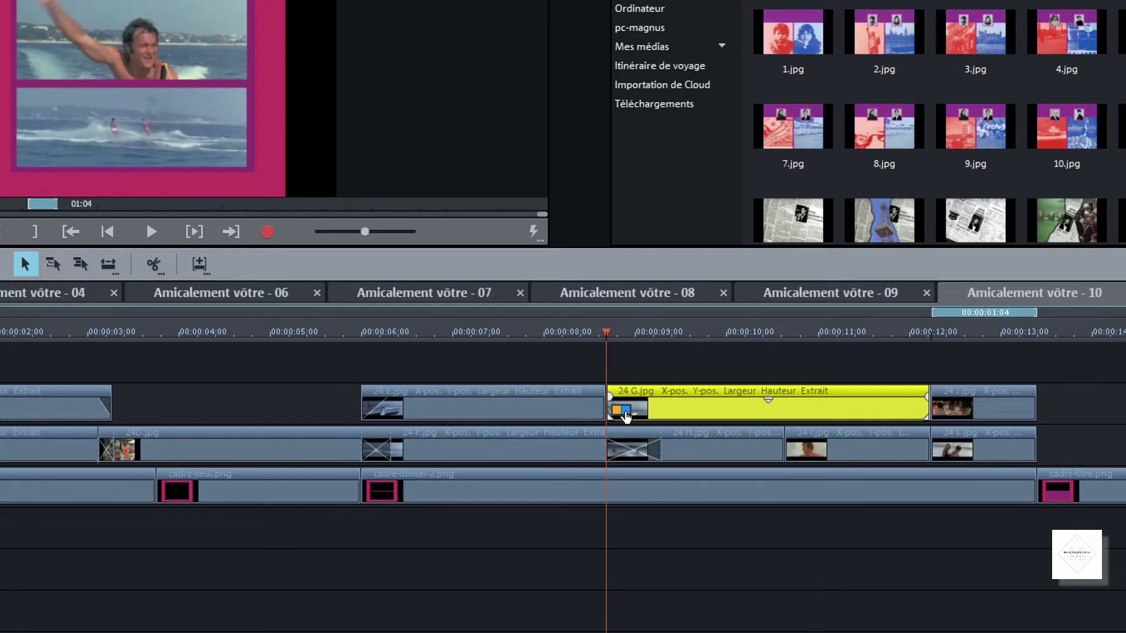
left_click(623, 413)
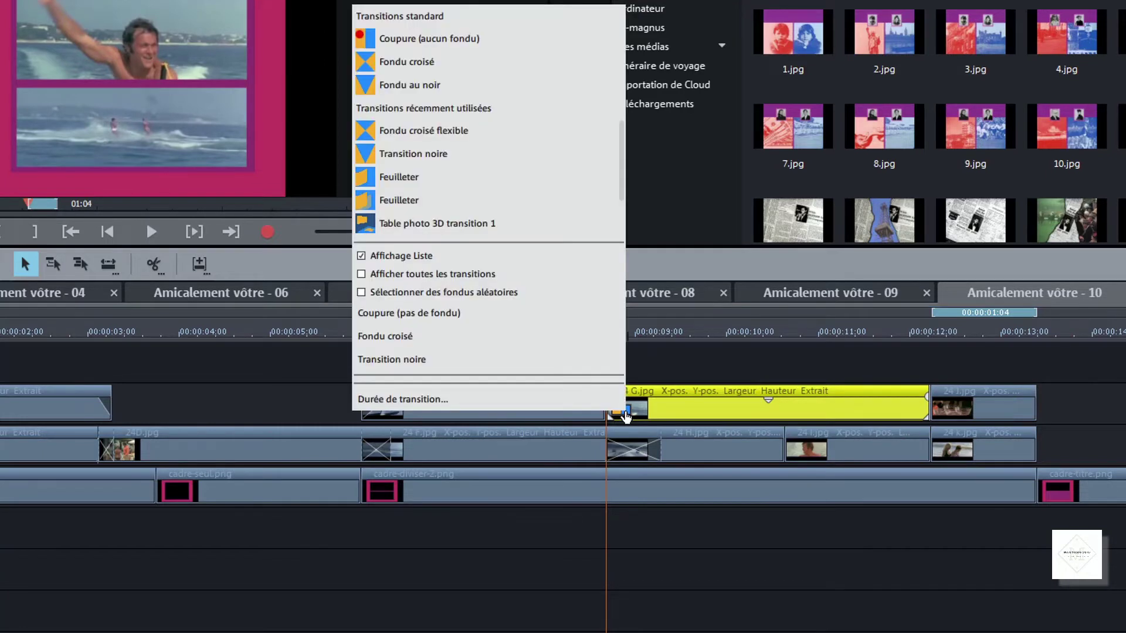
left_click(389, 63)
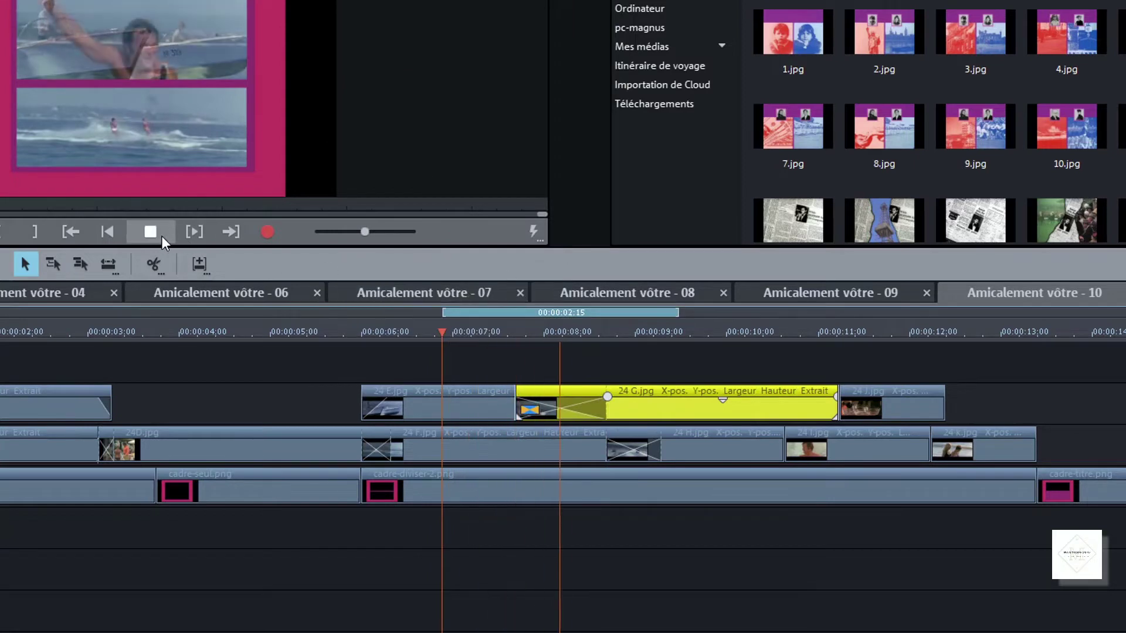
left_click(160, 235)
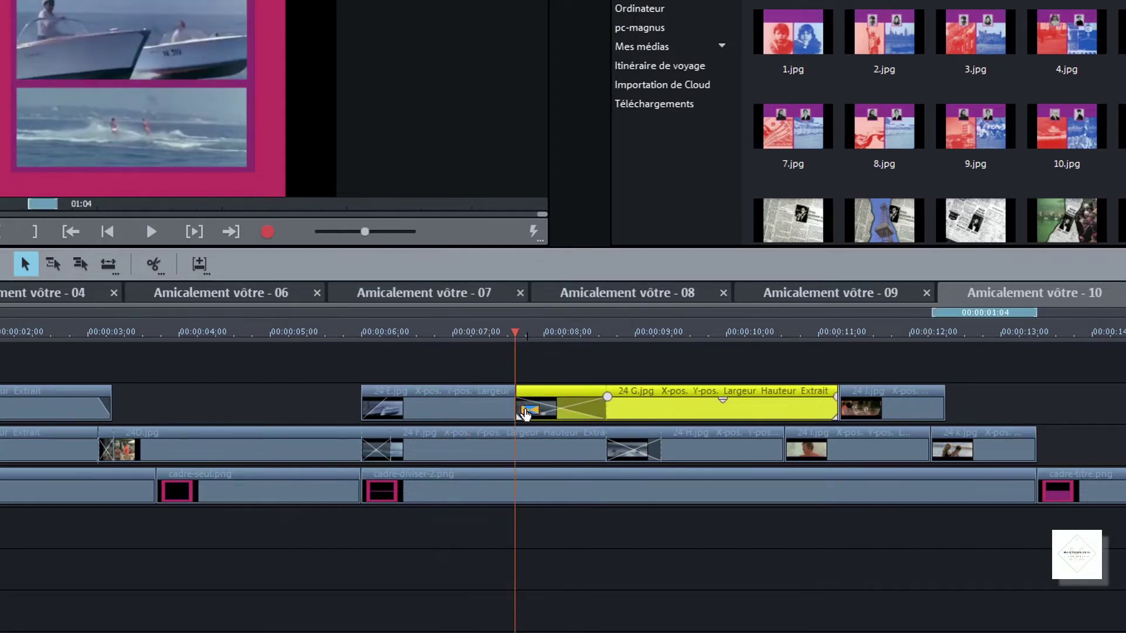
Set the duration of the crossfade between 24 E.jpg and 24 G.jpg to 00:00:15.
right_click(524, 412)
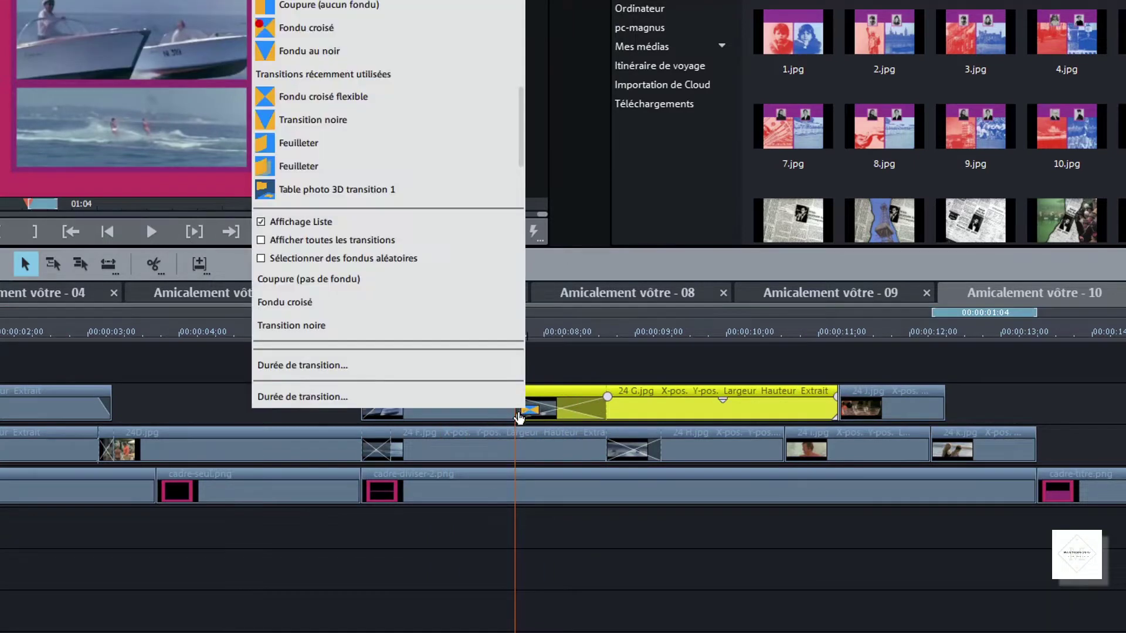
left_click(414, 403)
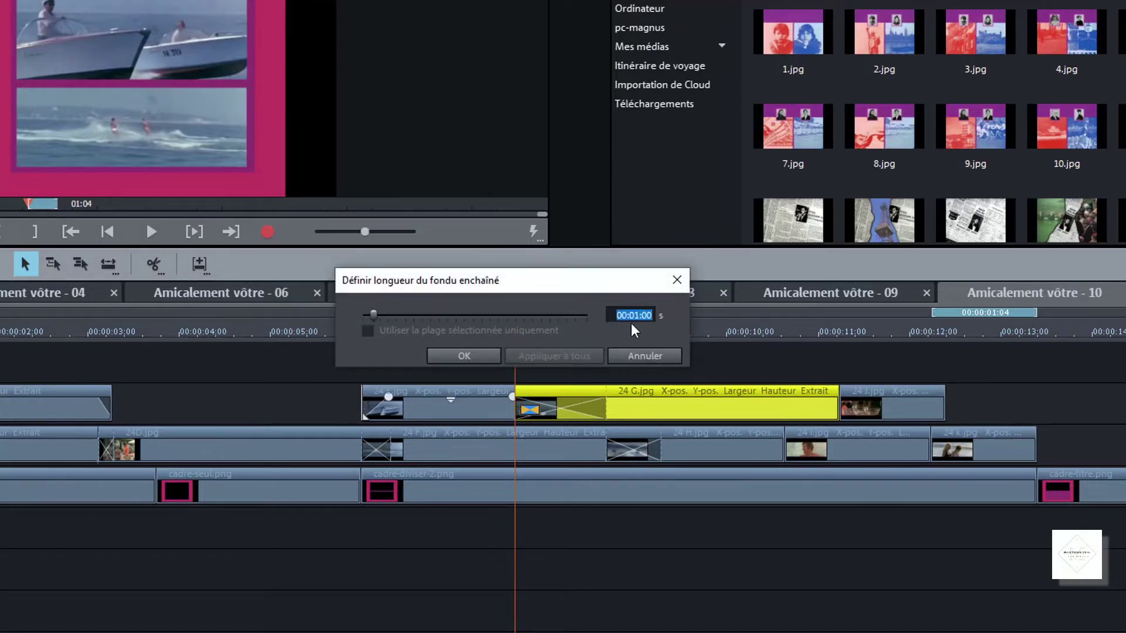
type("00:")
left_click(646, 315)
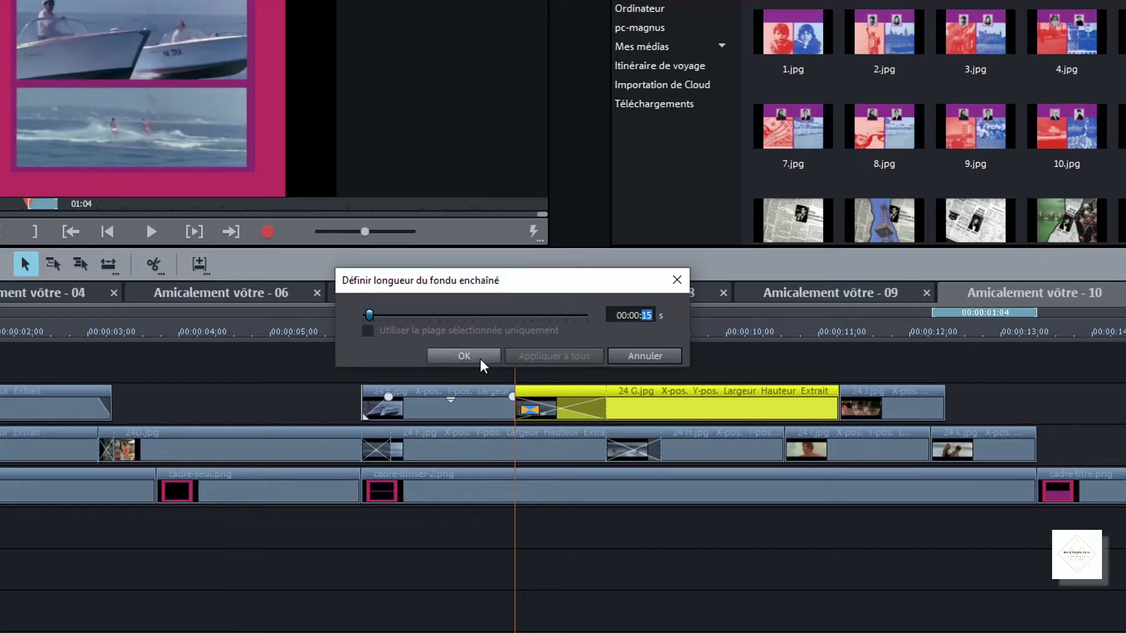
left_click(480, 356)
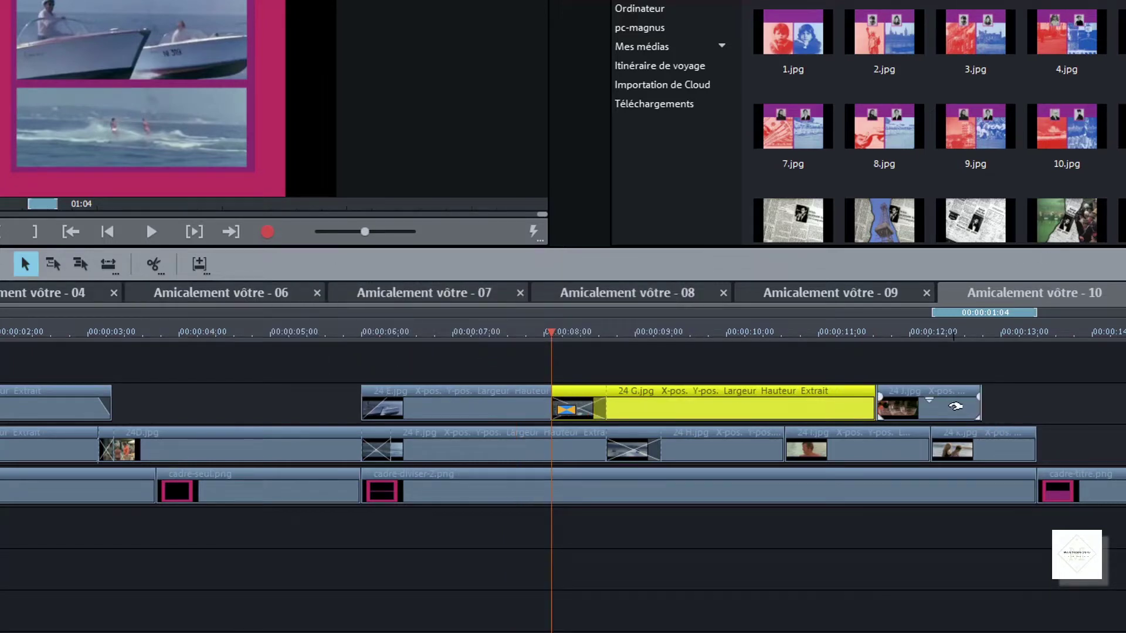
Realign 24 J.jpg above 24 k.jpg, extend 24 G.jpg to meet it, and shift the crossfade between 24 E.jpg and 24 G.jpg to 00:00:08:17.
left_click_drag(951, 391, 1006, 392)
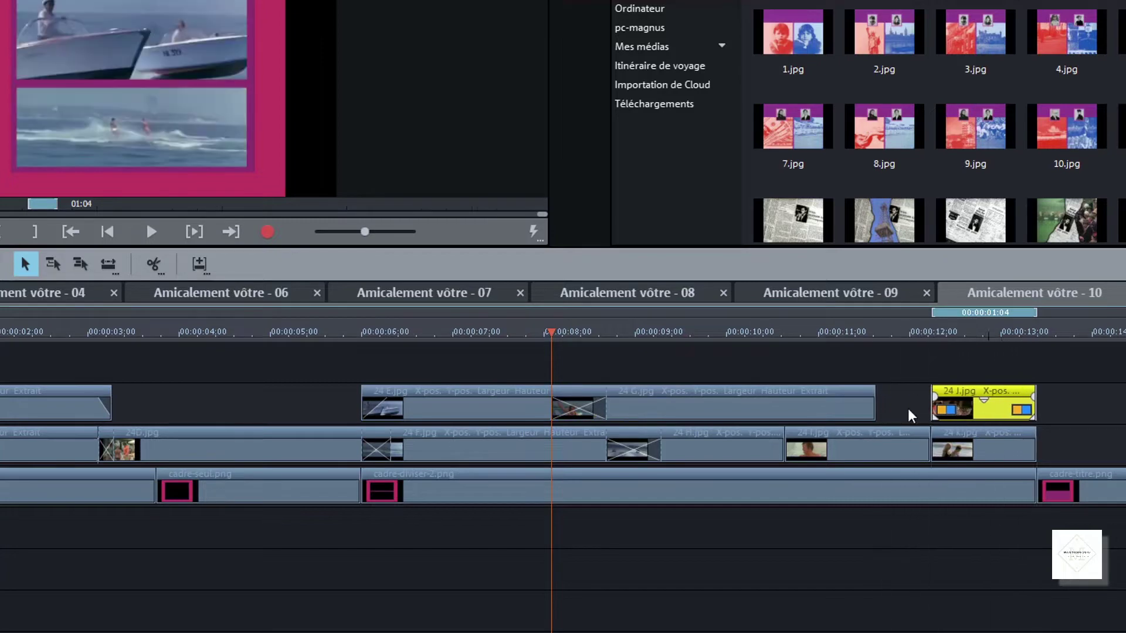
left_click_drag(875, 409, 928, 409)
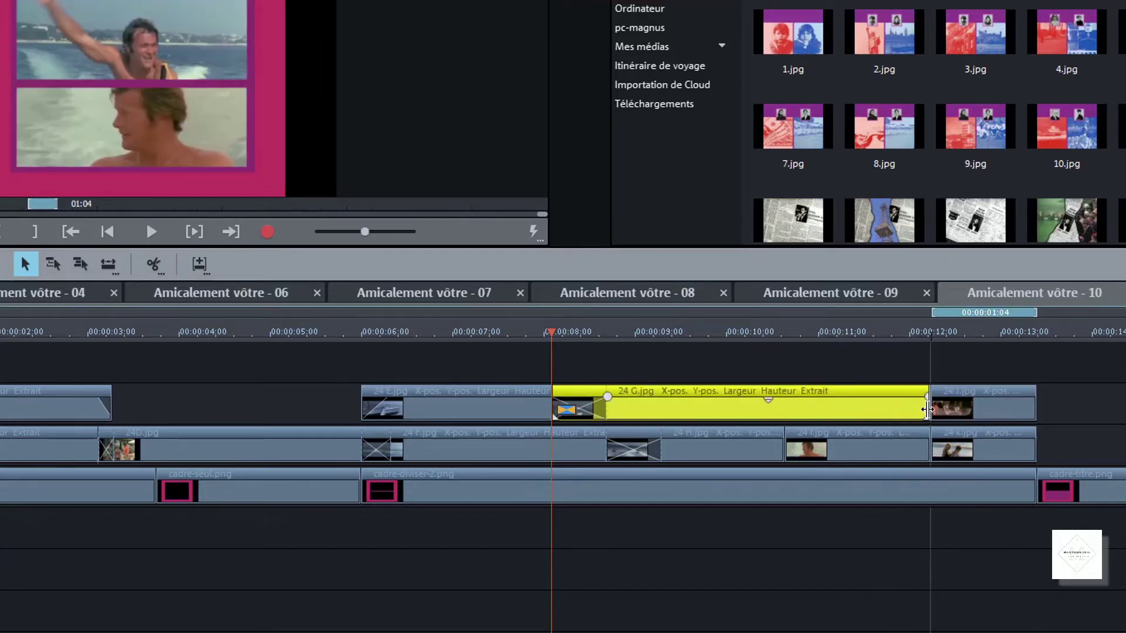
left_click_drag(553, 406, 609, 404)
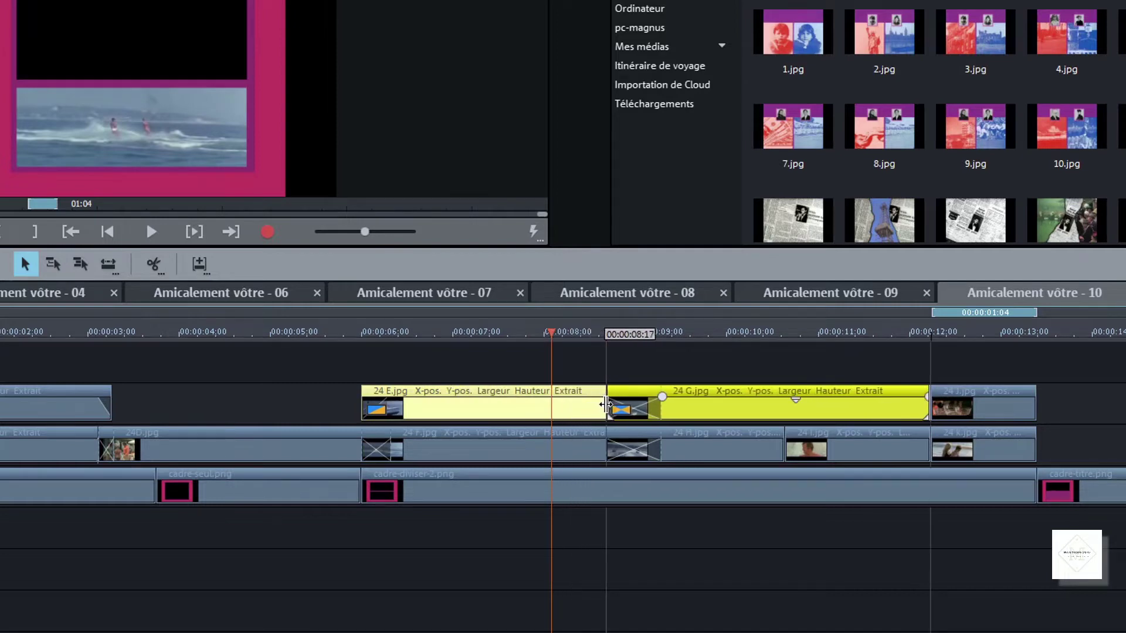
Apply a crossfade (Fondu croisé) between 24 H.jpg and 24 I.jpg on track 3.
left_click(826, 449)
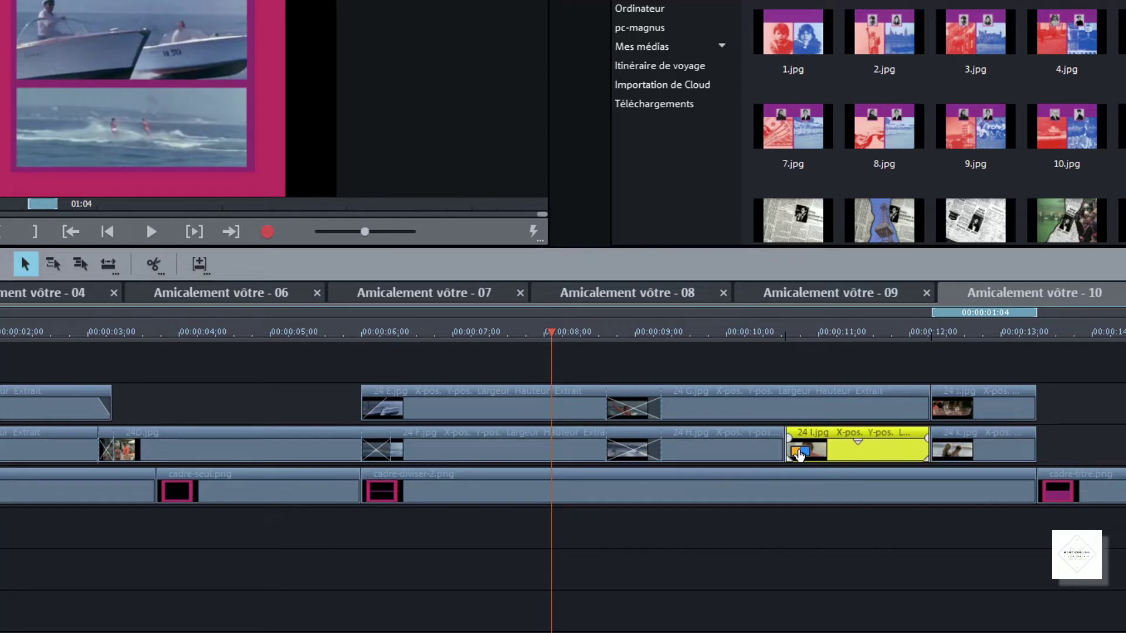
left_click(799, 452)
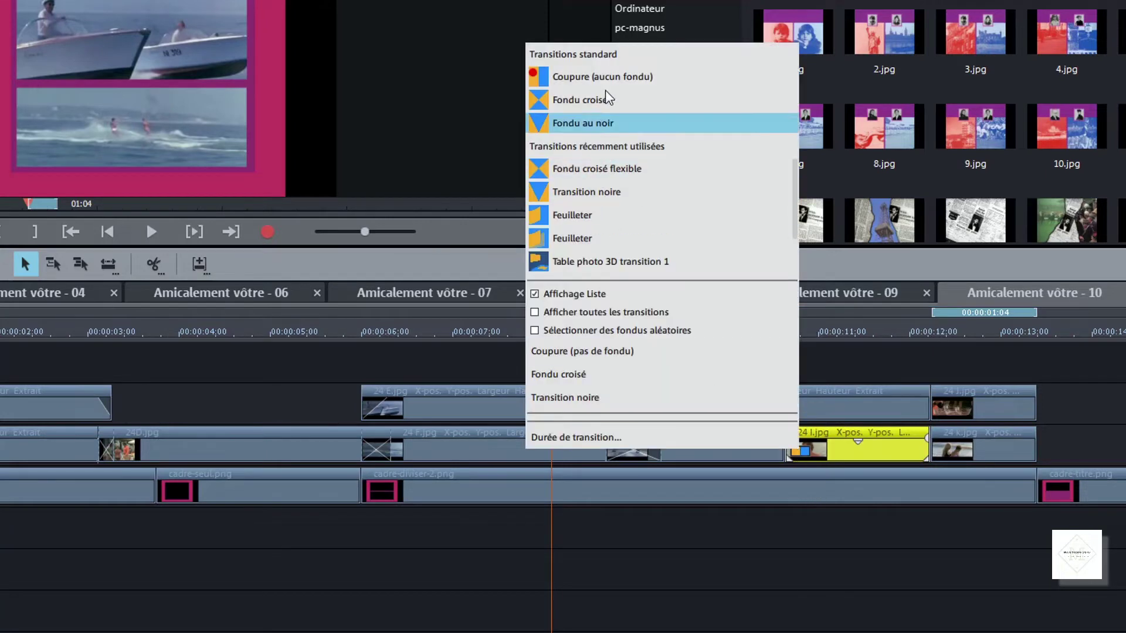
left_click(607, 103)
left_click(151, 232)
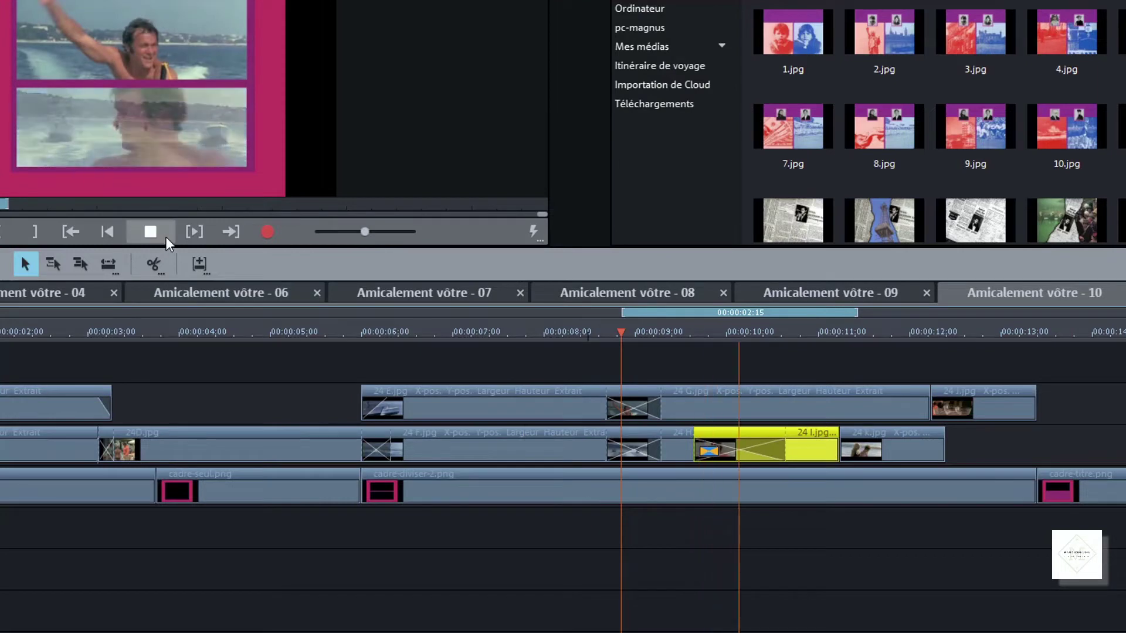
Set the duration of the crossfade between 24 H.jpg and 24 I.jpg to 00:00:15.
left_click(708, 457)
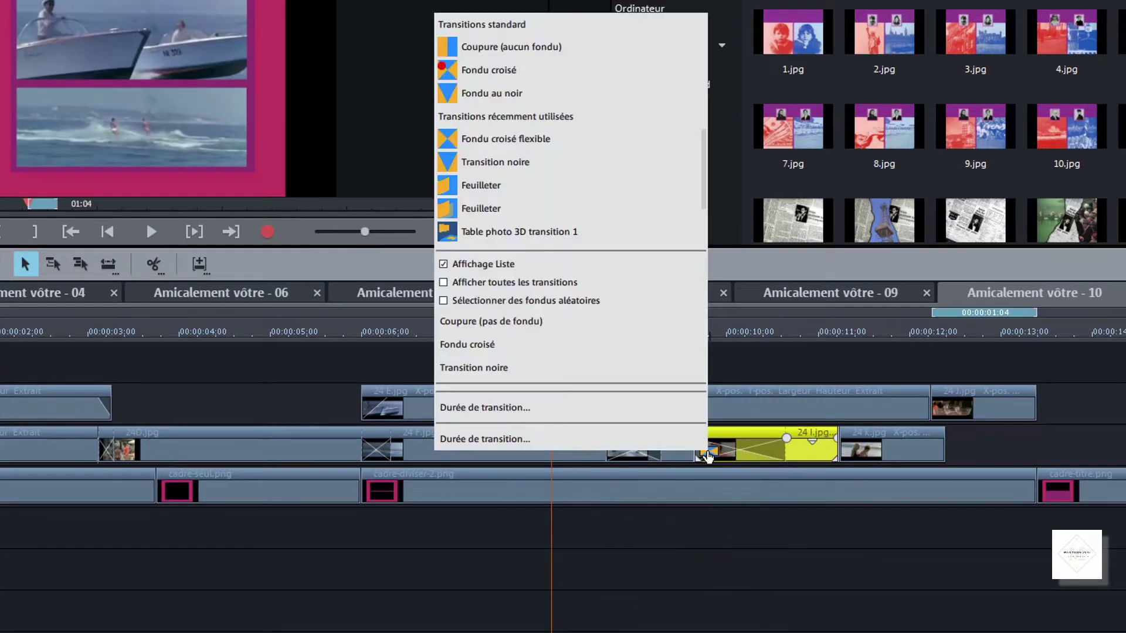
left_click(529, 438)
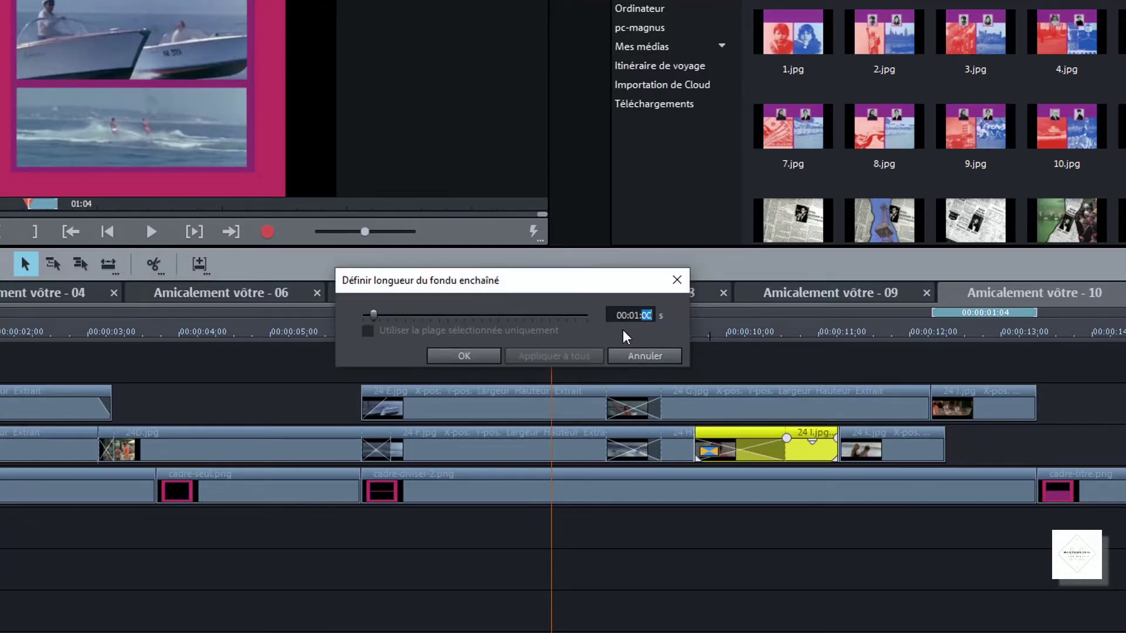
type("00:")
left_click(648, 315)
type("01")
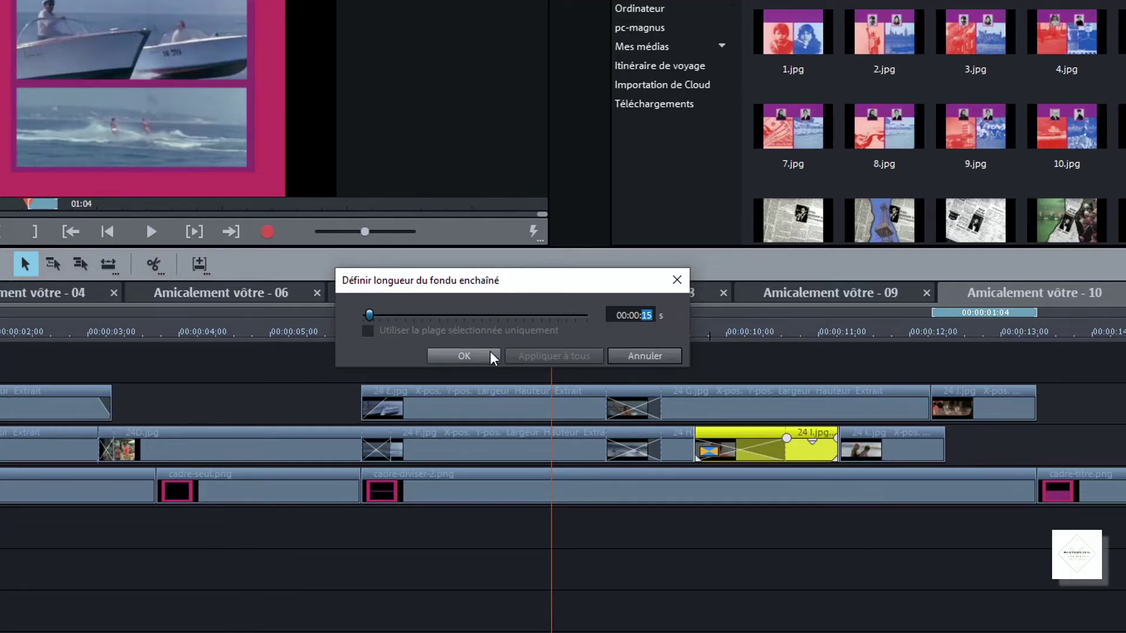
left_click(491, 353)
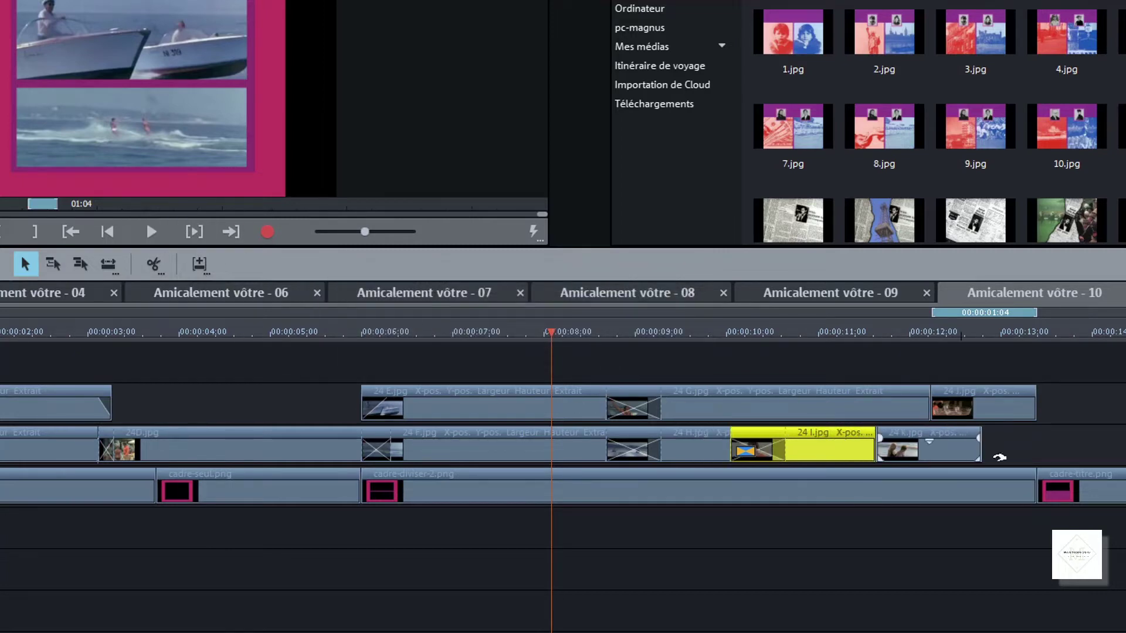
Realign 24 k.jpg under 24 J.jpg, extend 24 I.jpg to meet it, and shift the crossfade between 24 H.jpg and 24 I.jpg to 00:00:10:13.
left_click(985, 434)
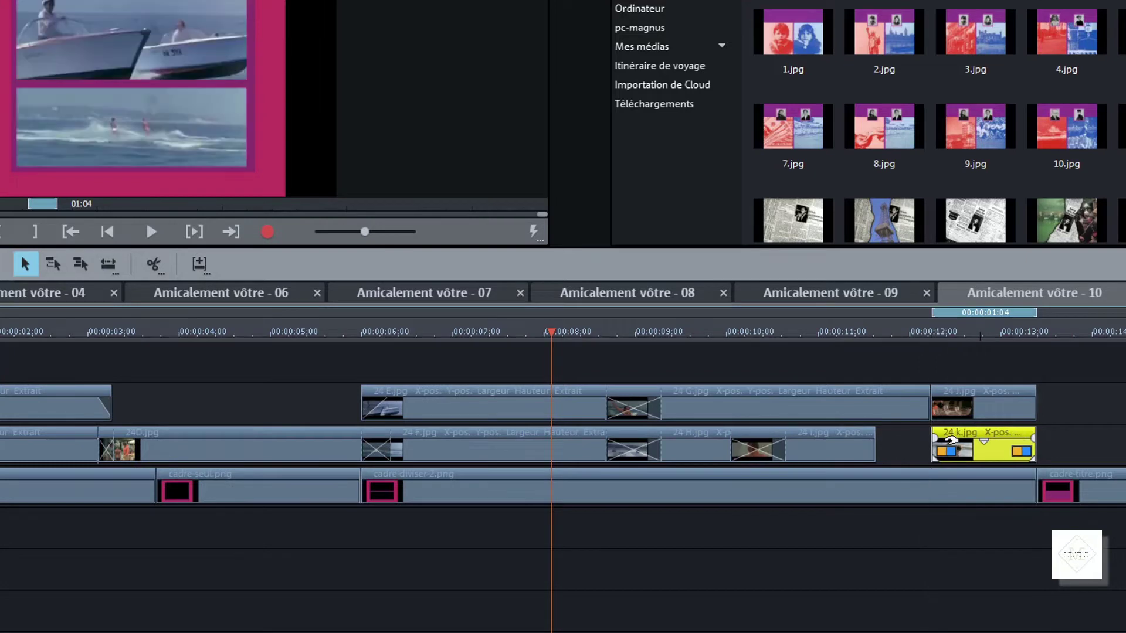
left_click_drag(875, 453, 931, 454)
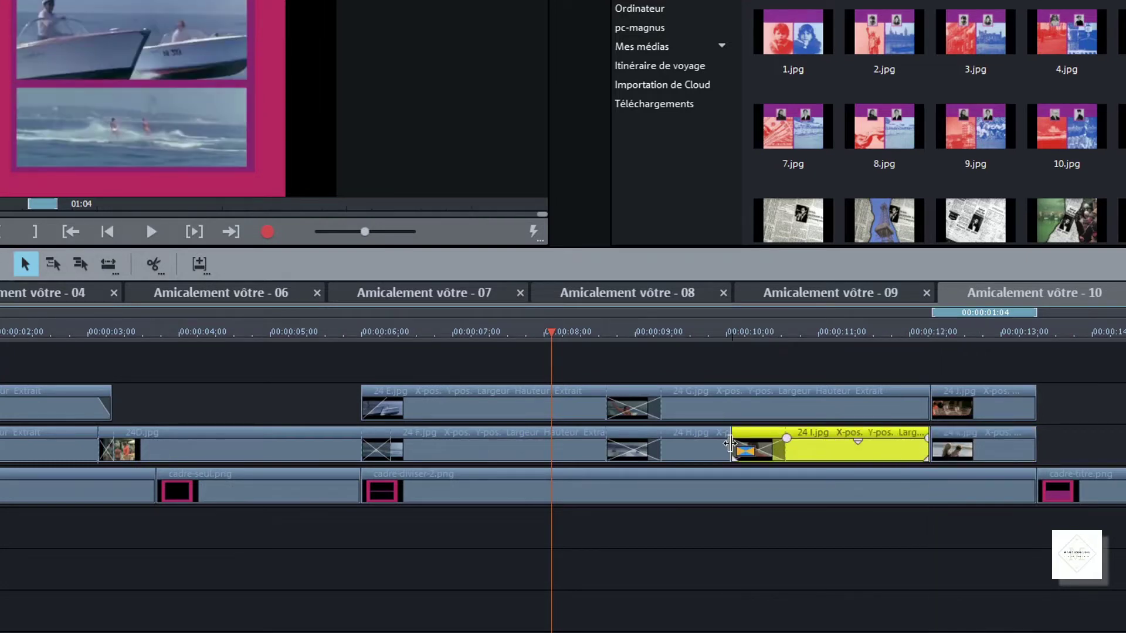
left_click_drag(730, 441, 774, 441)
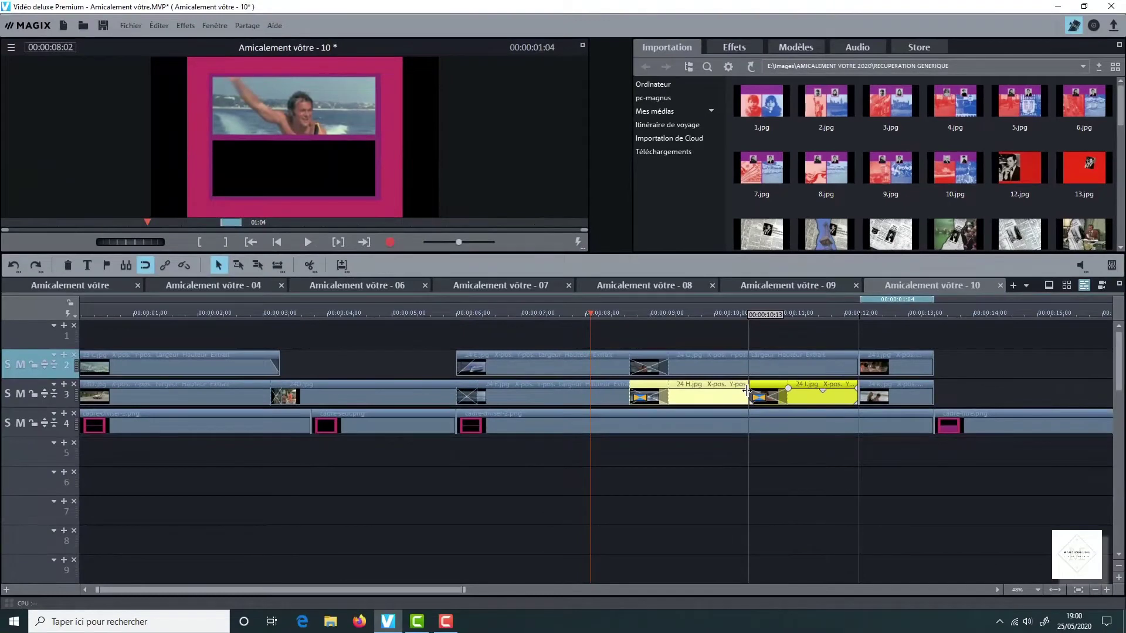
left_click_drag(748, 391, 748, 390)
Play back the sequence from the start of 24 E.jpg to check the crossfades.
left_click(816, 556)
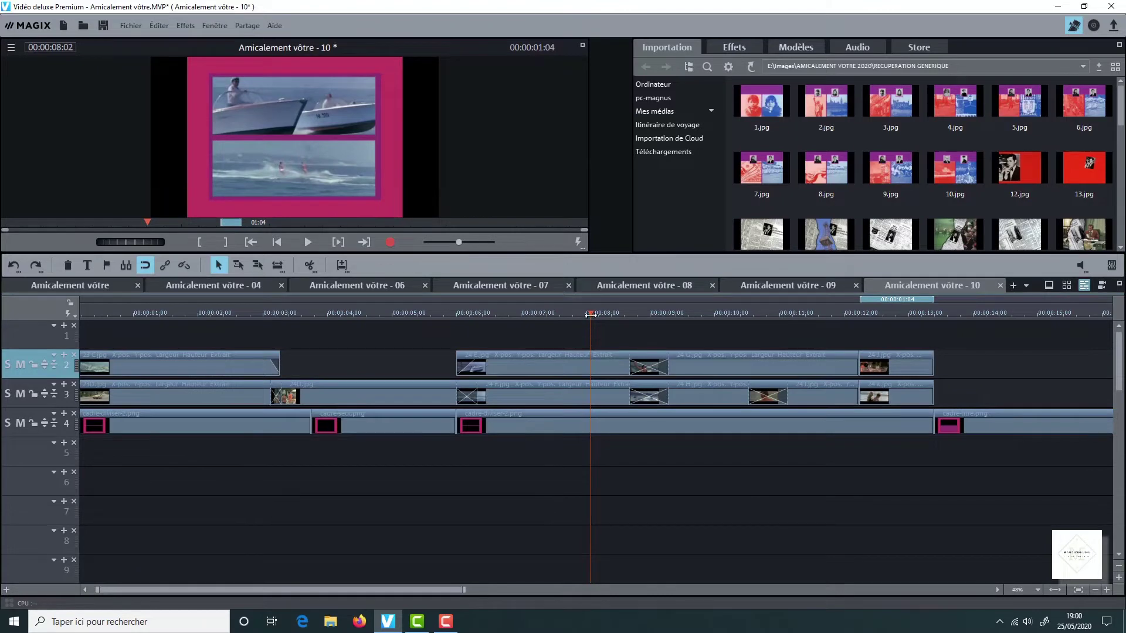
left_click_drag(589, 313, 456, 325)
left_click(304, 245)
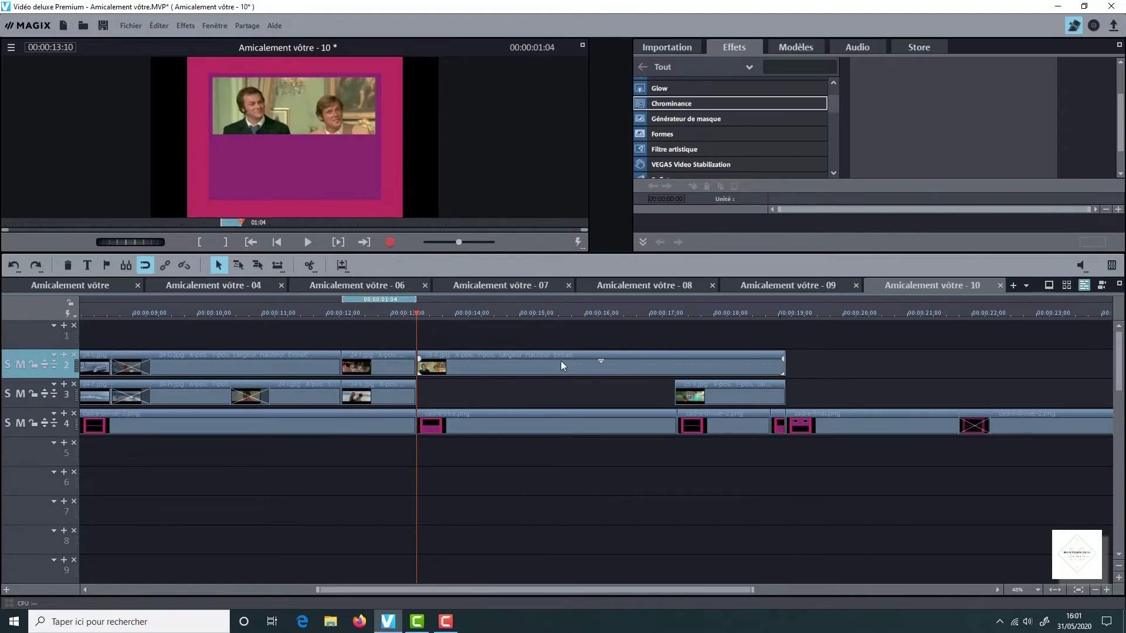
Ungroup 25 A.jpg on track 2 from its grouped clips and select 25 B.jpg on track 3.
left_click(491, 353)
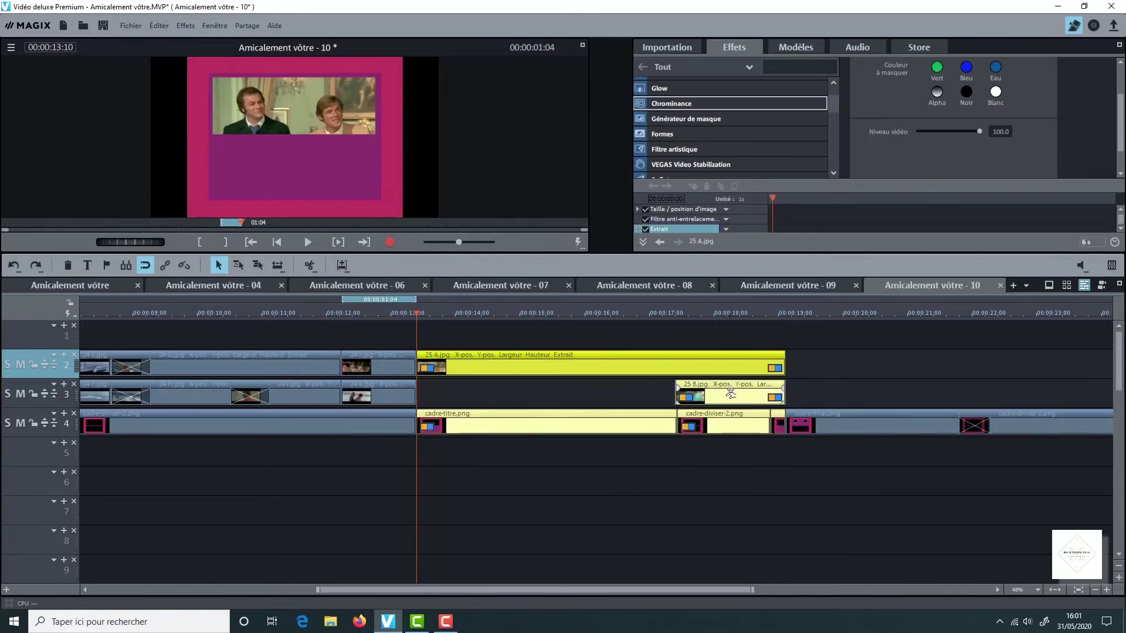
key("u")
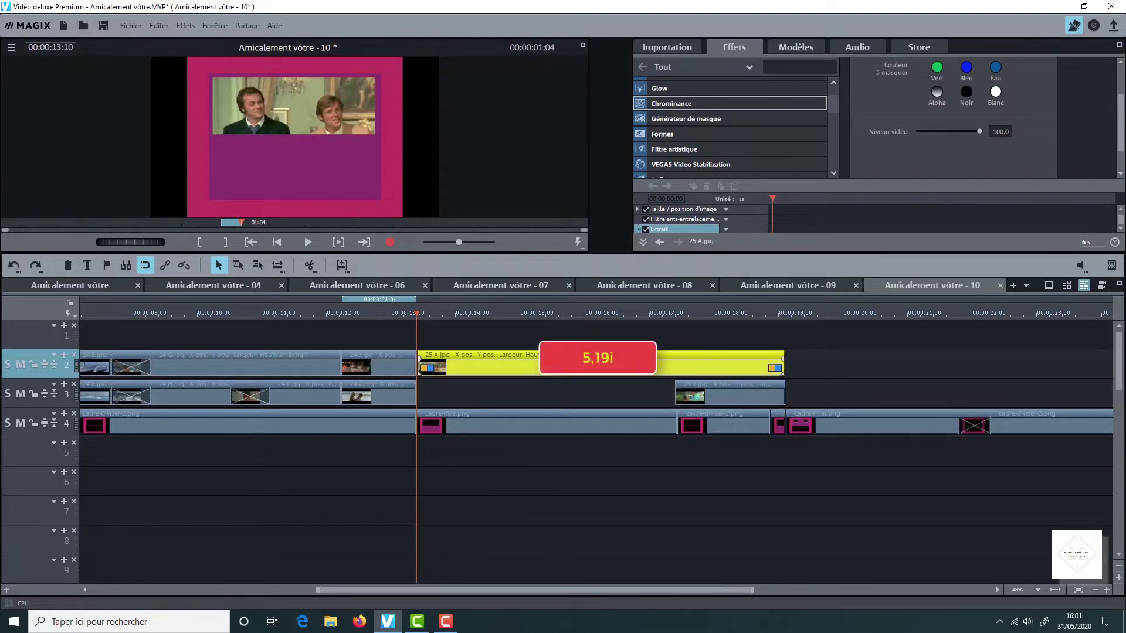
left_click(751, 396)
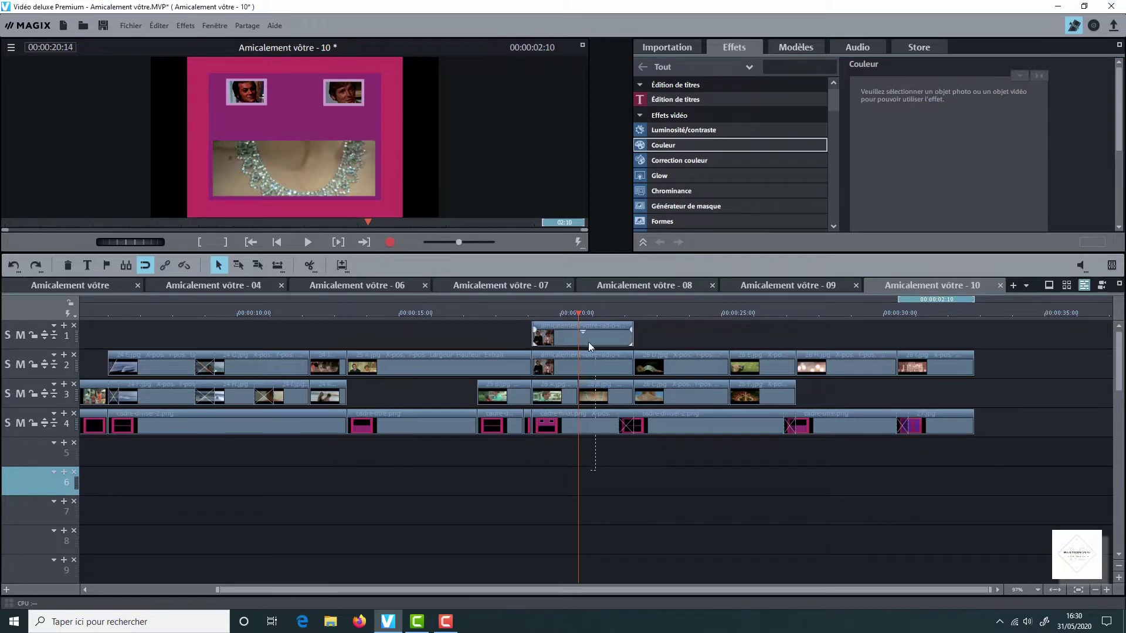
Examine the clips stacked with cadre-final.png on tracks 1 to 4, and view the frame at 00:00:20:07 in the enlarged preview.
left_click(551, 420)
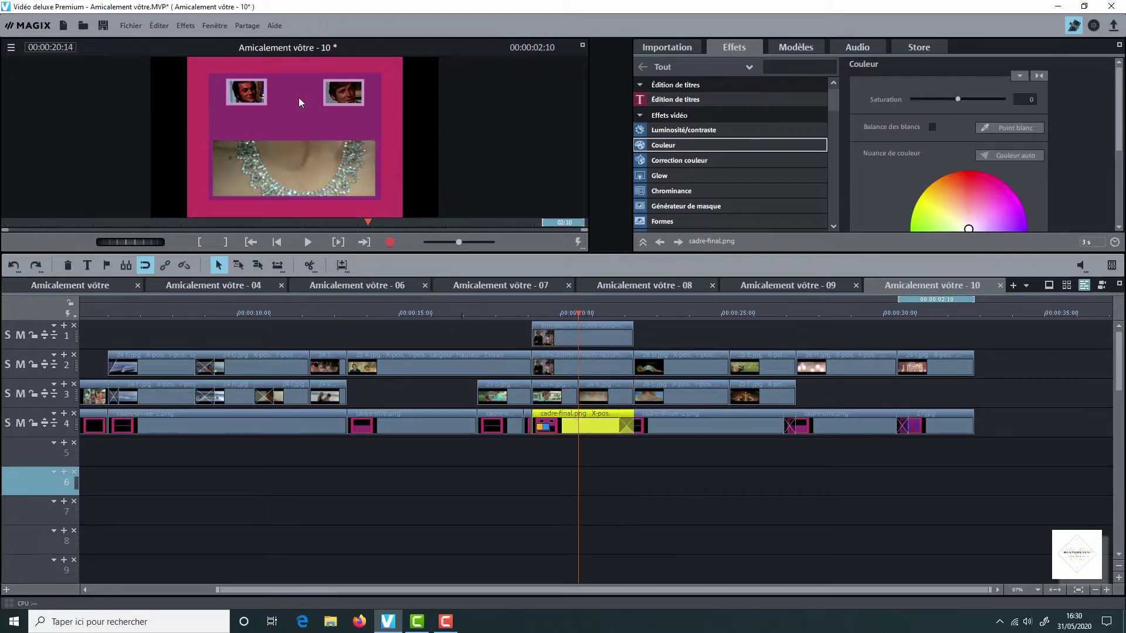
left_click(583, 394)
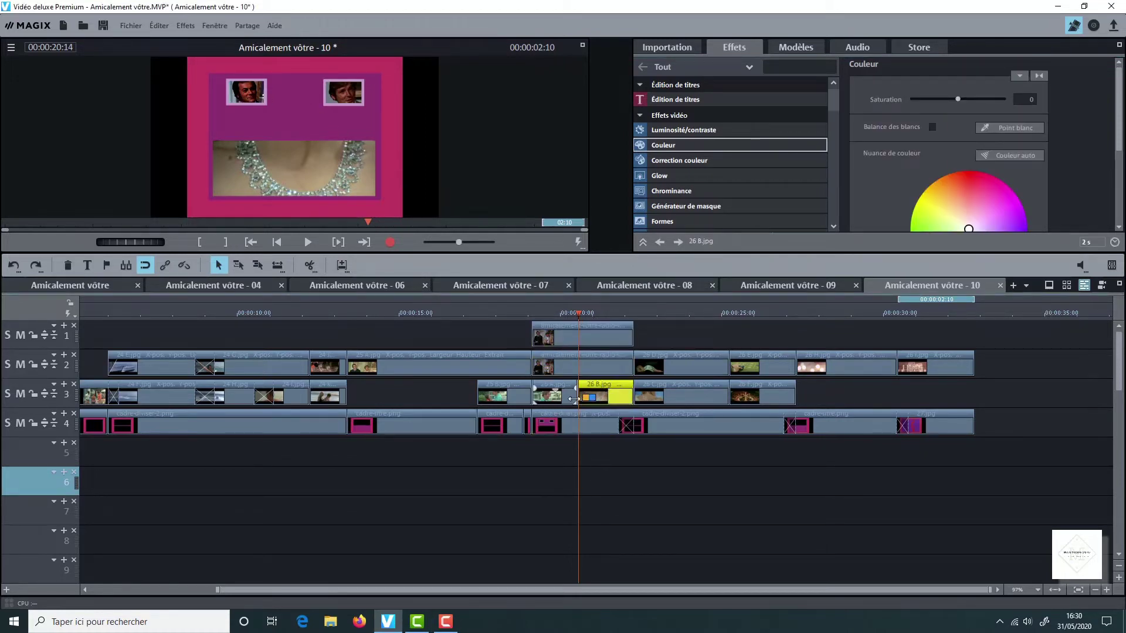
left_click(568, 396)
left_click(579, 333)
left_click(569, 307)
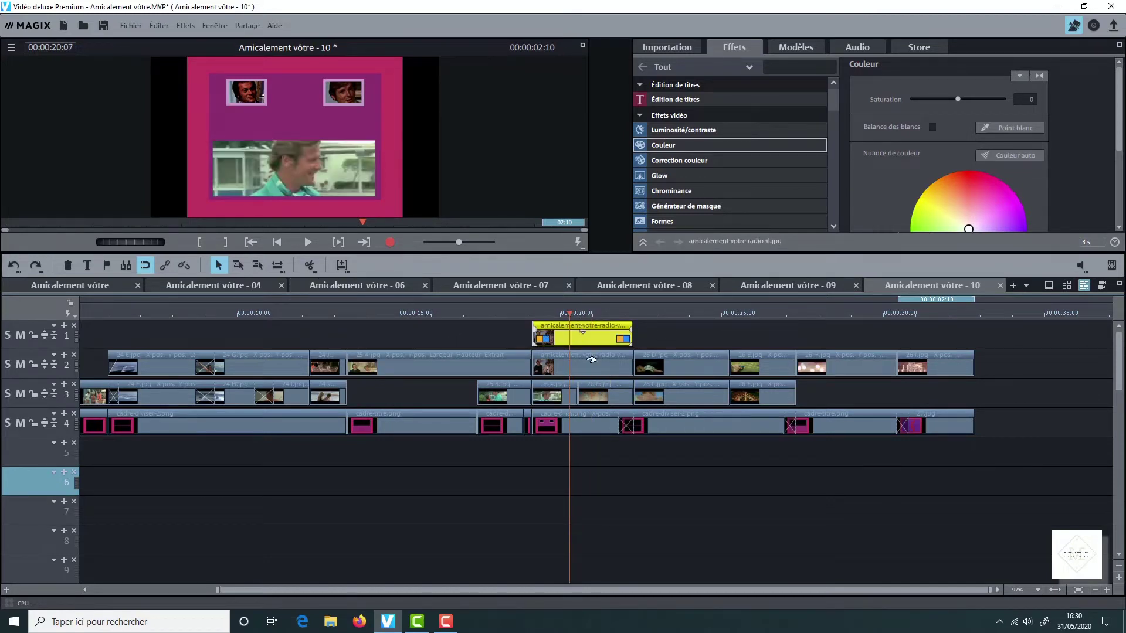
left_click(582, 46)
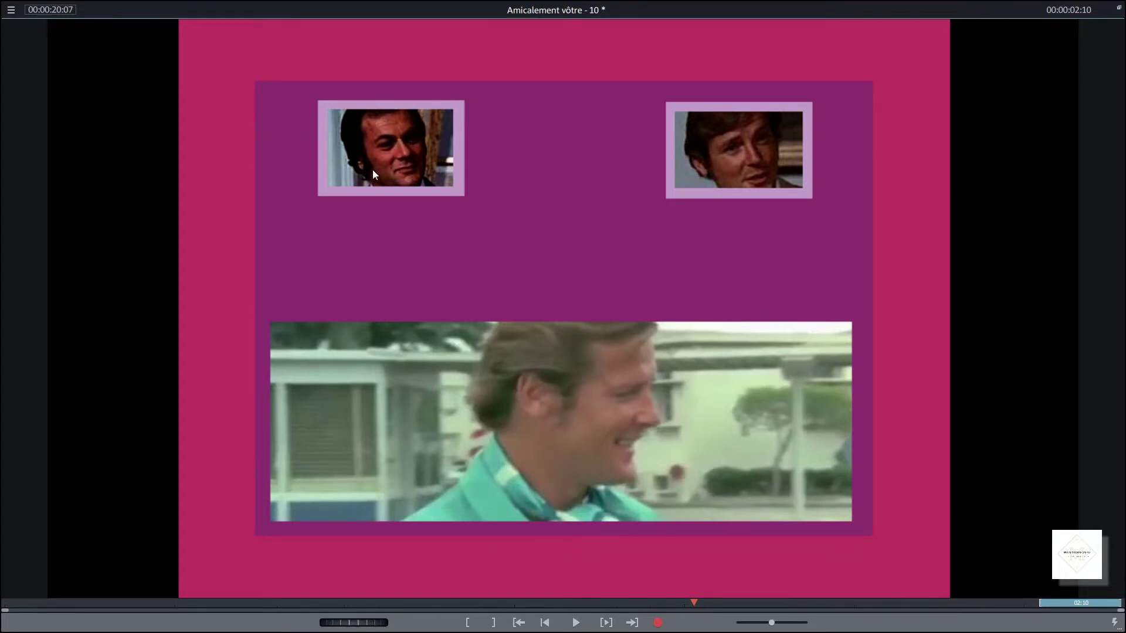
left_click(1119, 9)
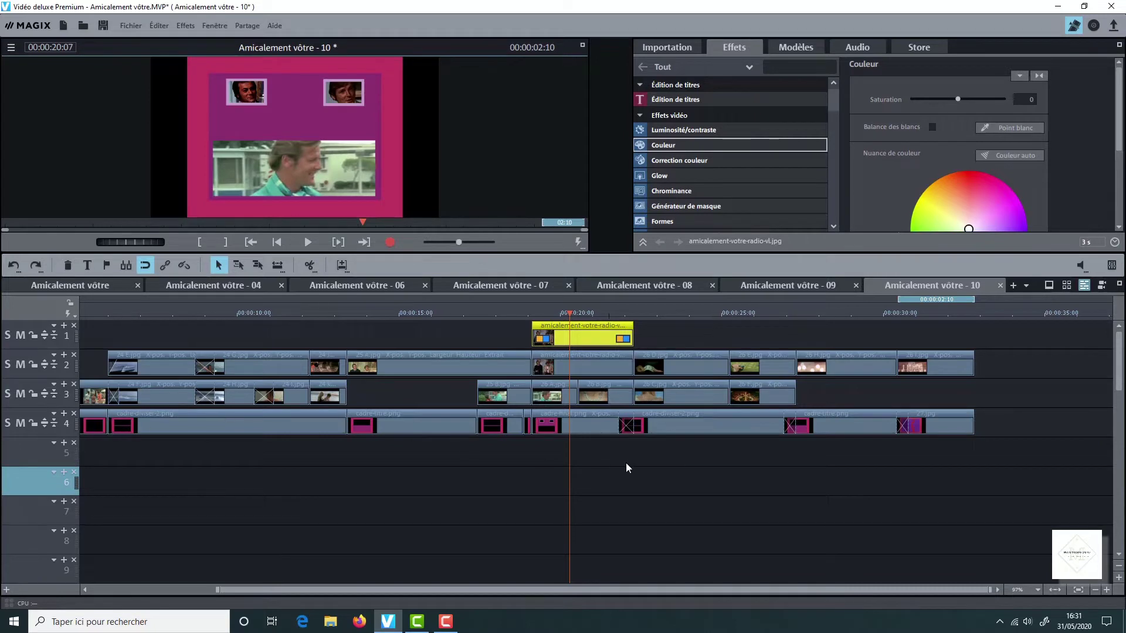
View maillage.png in the DOSSIER CADRE TUTORIEL 6 import folder and inspect the two amicalement-votre-radio clips on tracks 1 and 2.
left_click(667, 47)
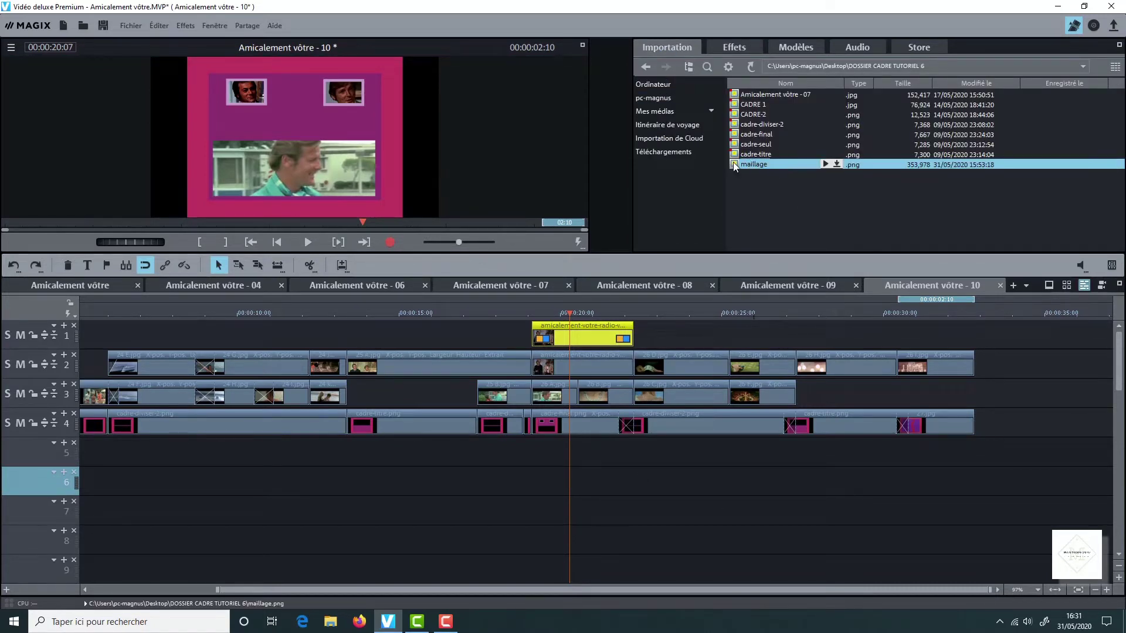
left_click(604, 477)
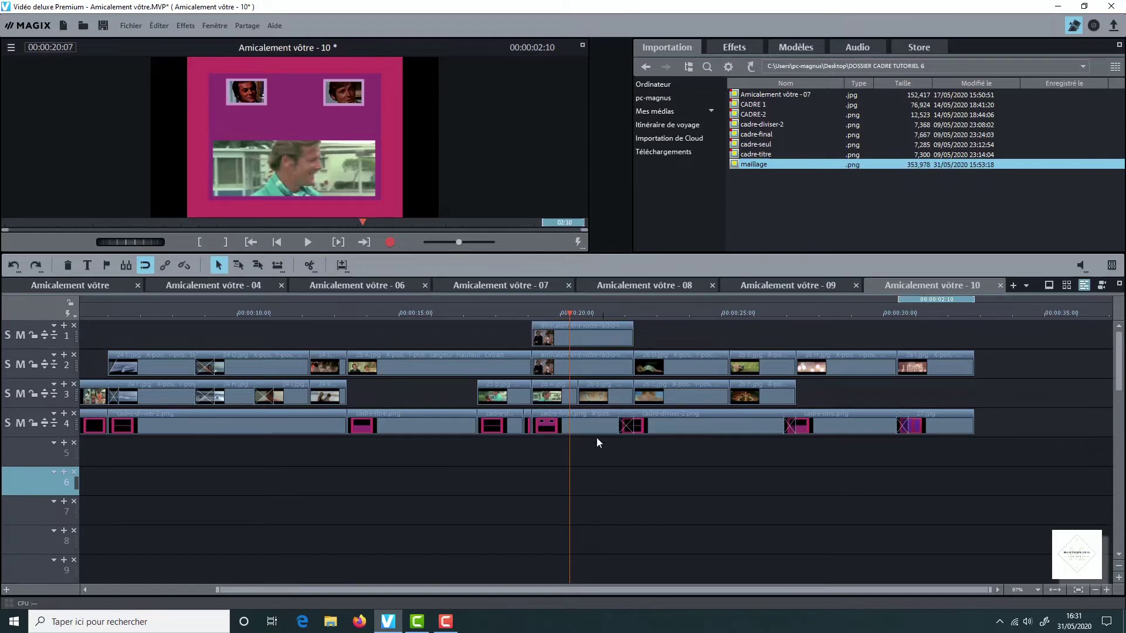
left_click(592, 337)
left_click(587, 365)
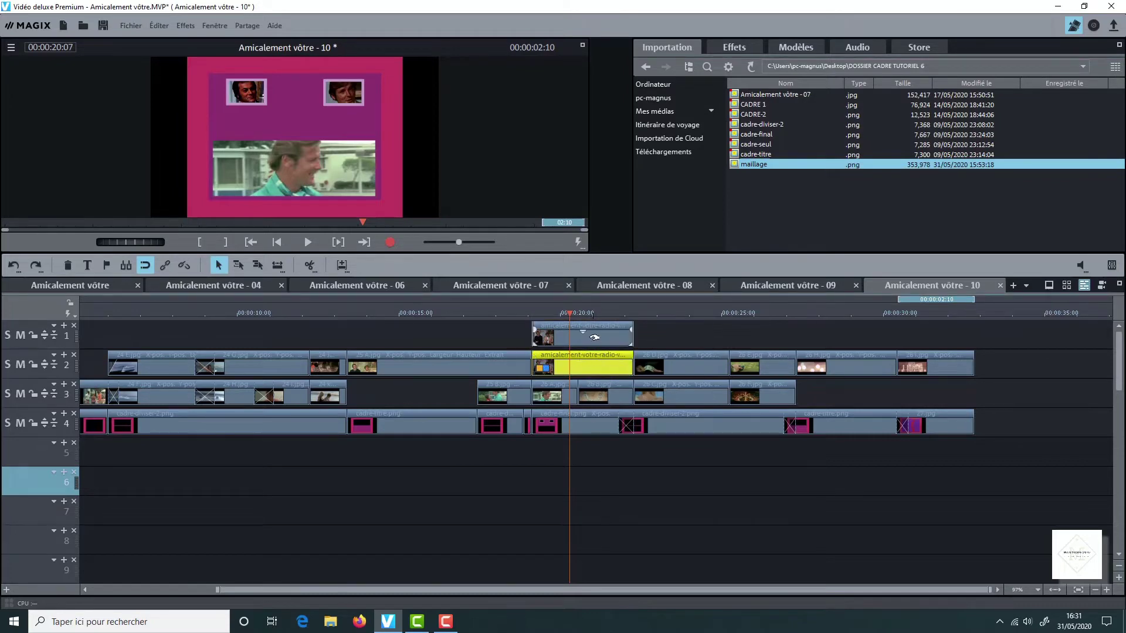
left_click(622, 337)
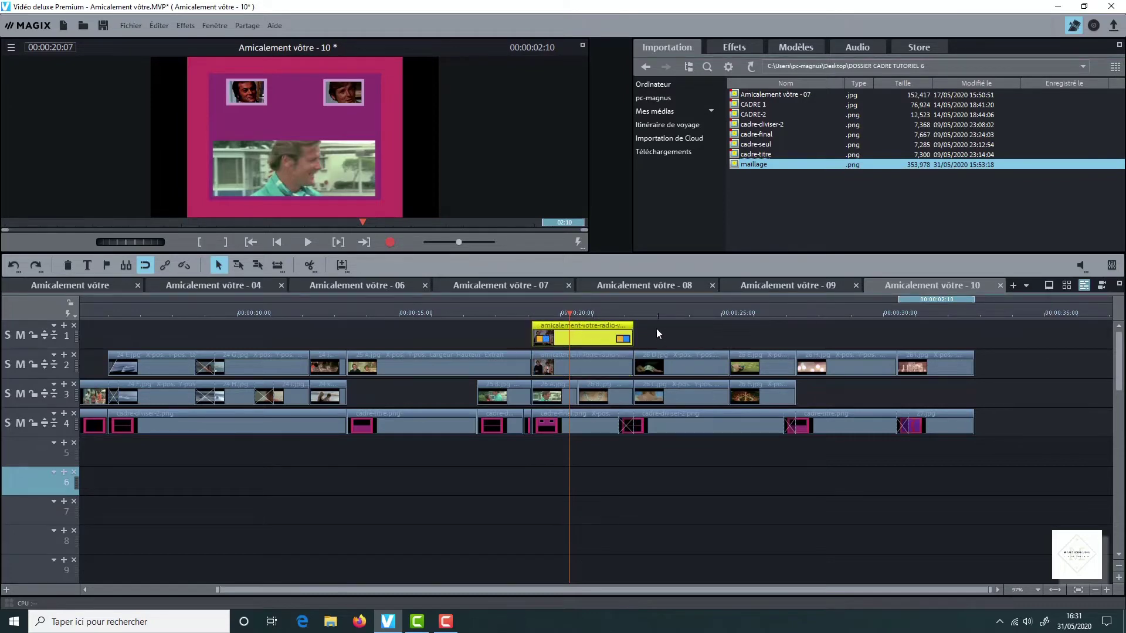
Set the colour saturation of both amicalement-votre-radio clips on tracks 1 and 2 to -100 and shift their tint to red.
left_click(583, 367)
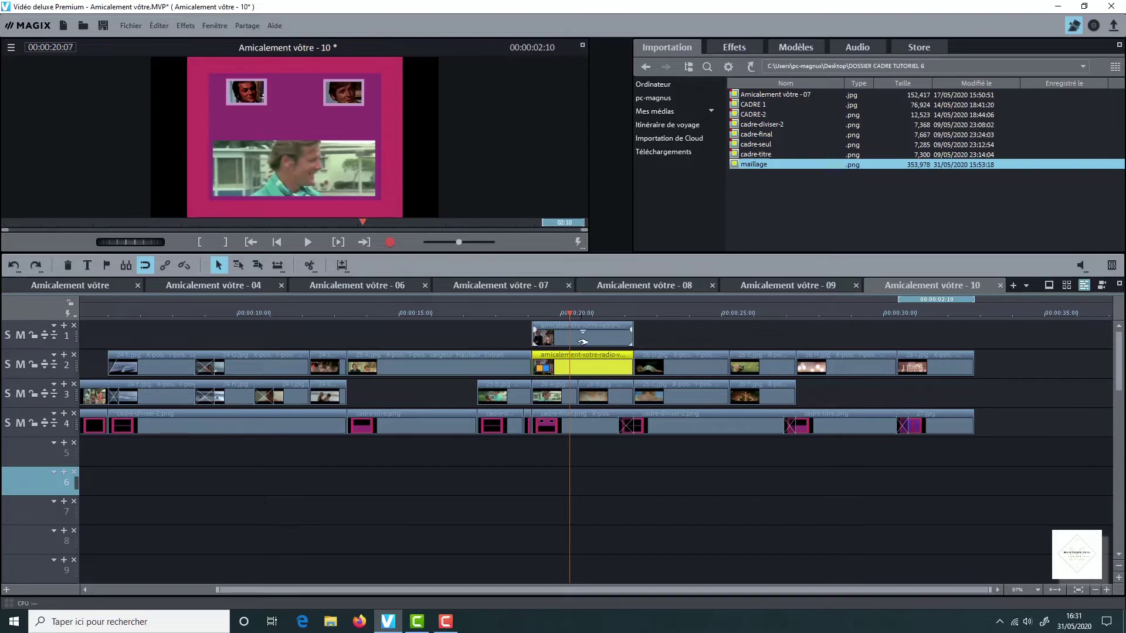
left_click(734, 48)
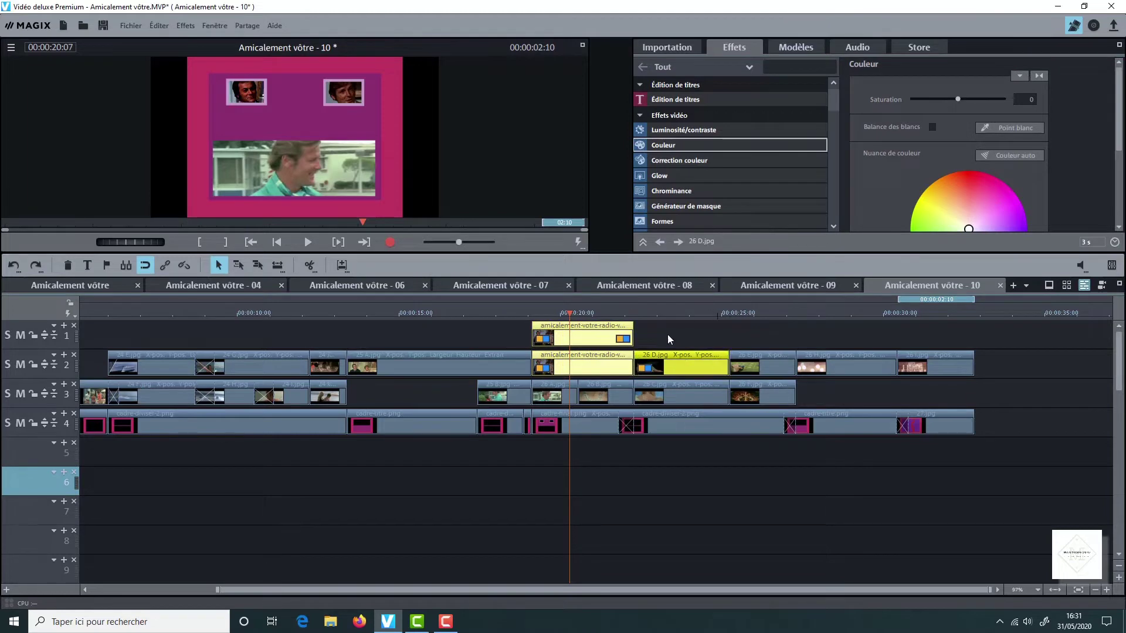
left_click(706, 360)
left_click(642, 337)
left_click(625, 337)
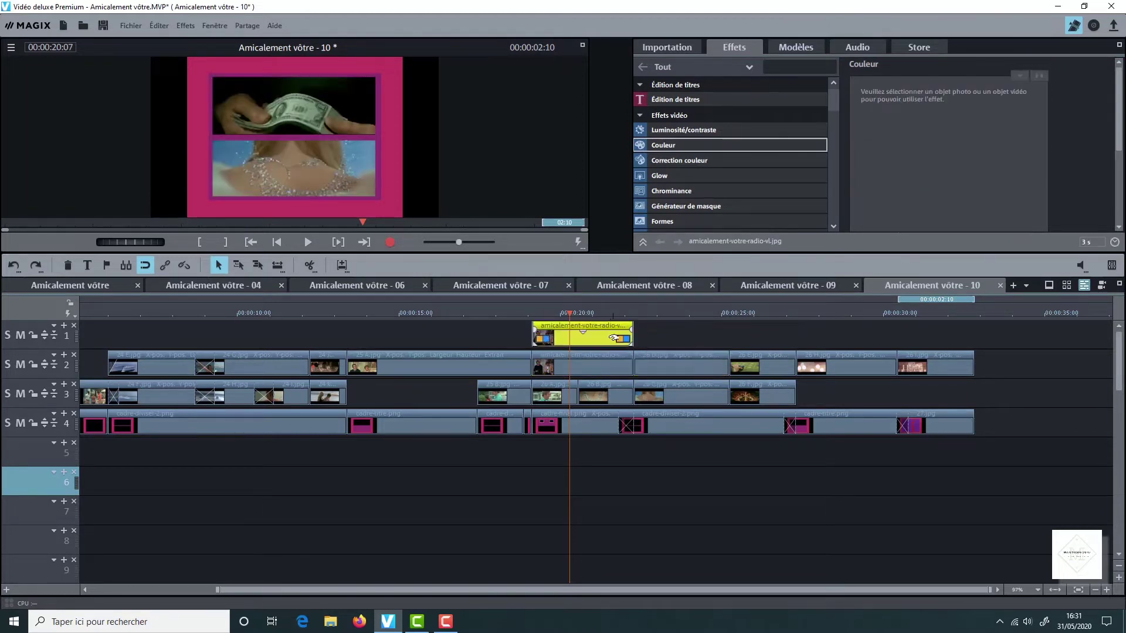
left_click(676, 323)
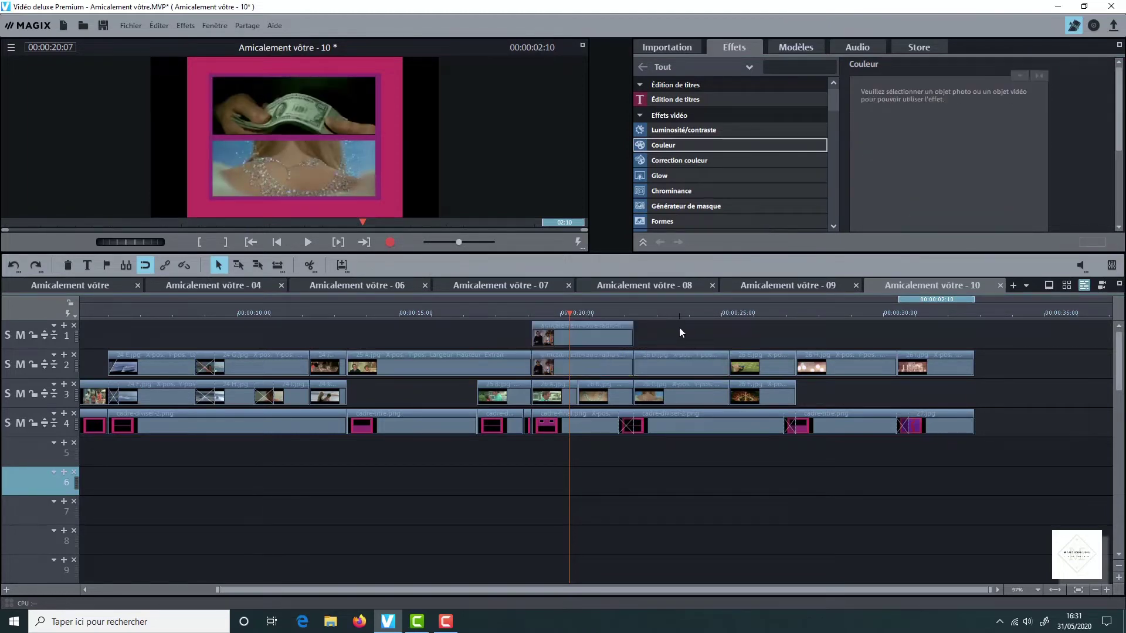
left_click(617, 343)
left_click(586, 367, "ctrl")
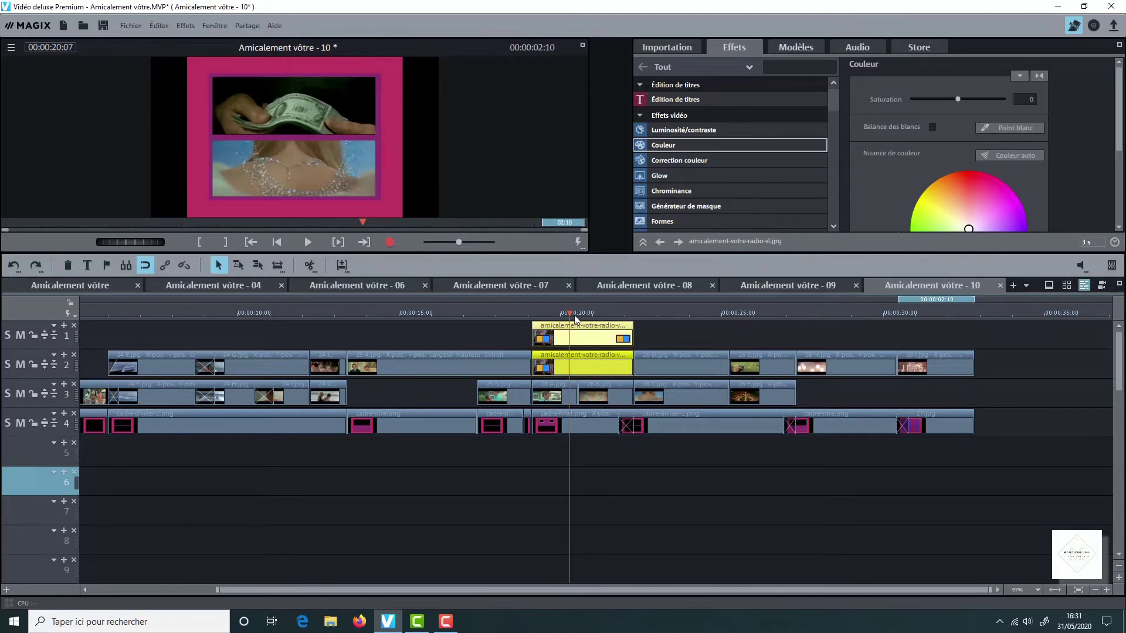
left_click_drag(566, 313, 557, 314)
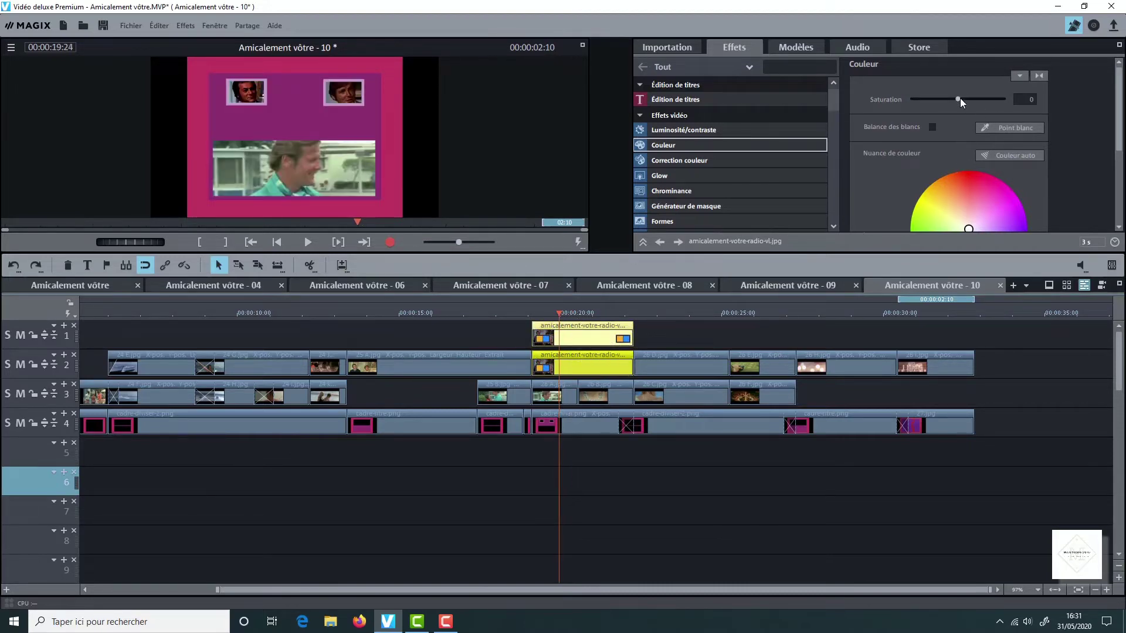
left_click_drag(959, 99, 895, 99)
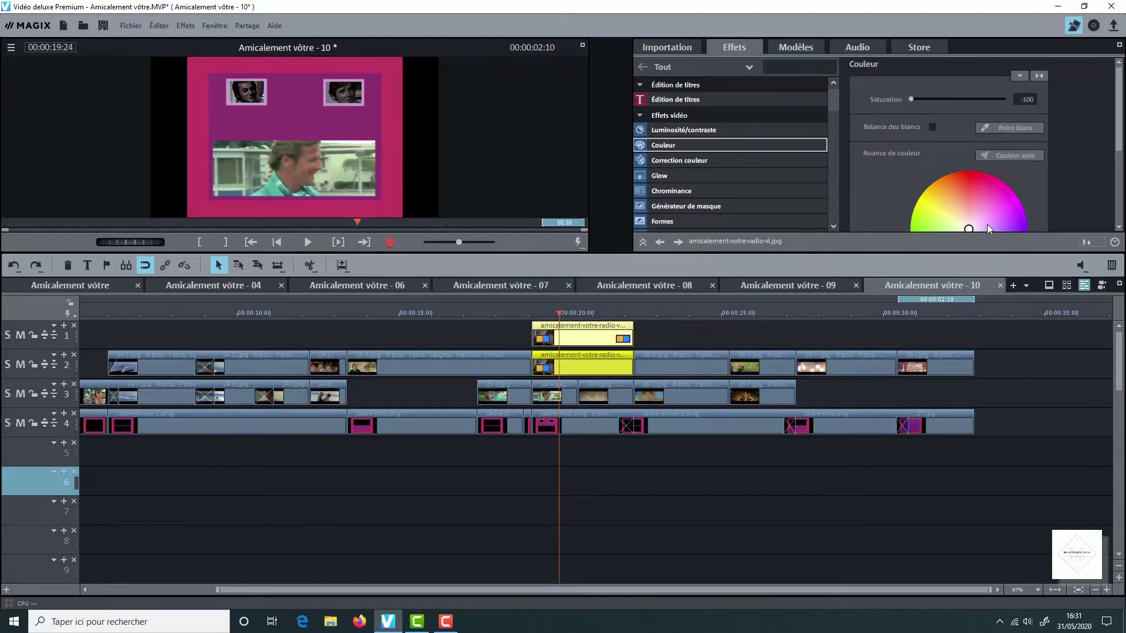
left_click_drag(969, 229, 969, 213)
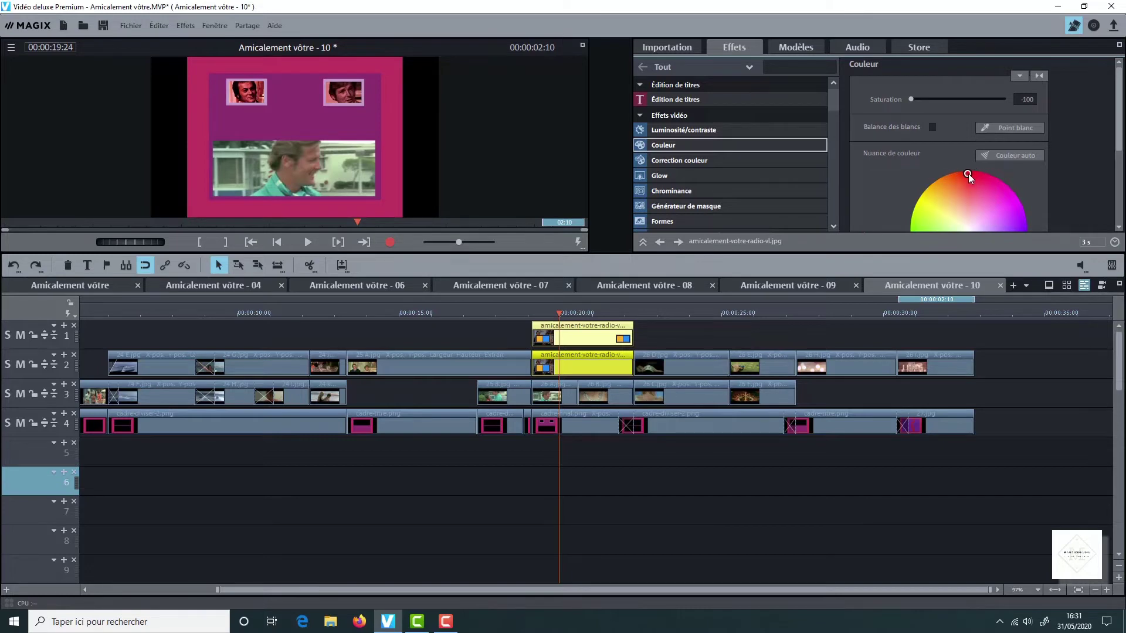
left_click(659, 339)
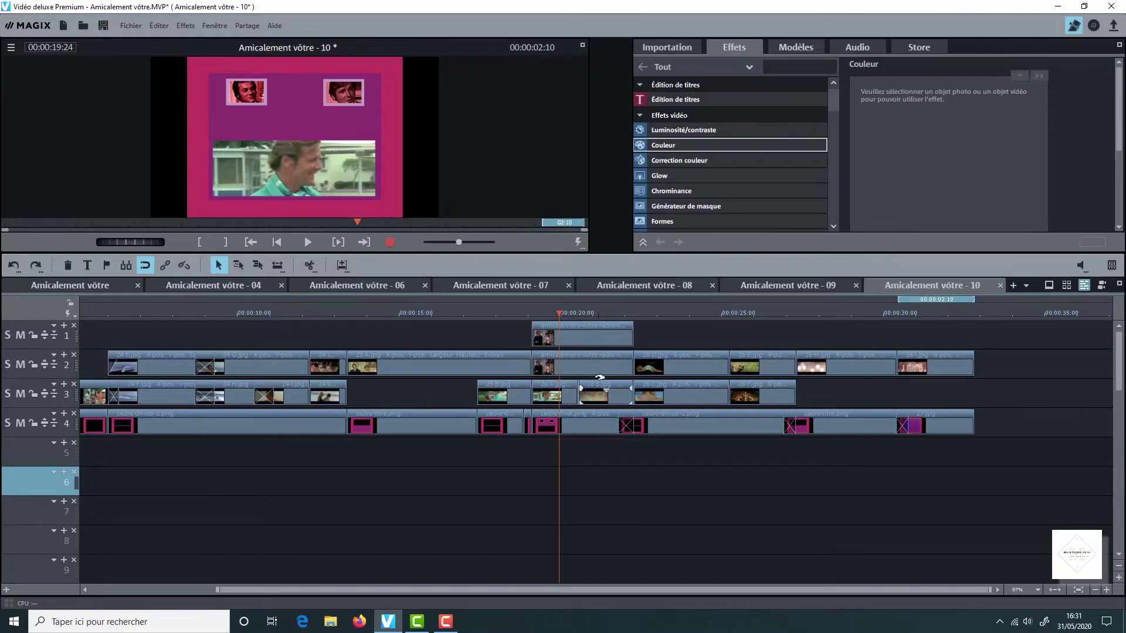
Set the contrast of the amicalement-votre-radio clip on track 2 to 69.
left_click(581, 364)
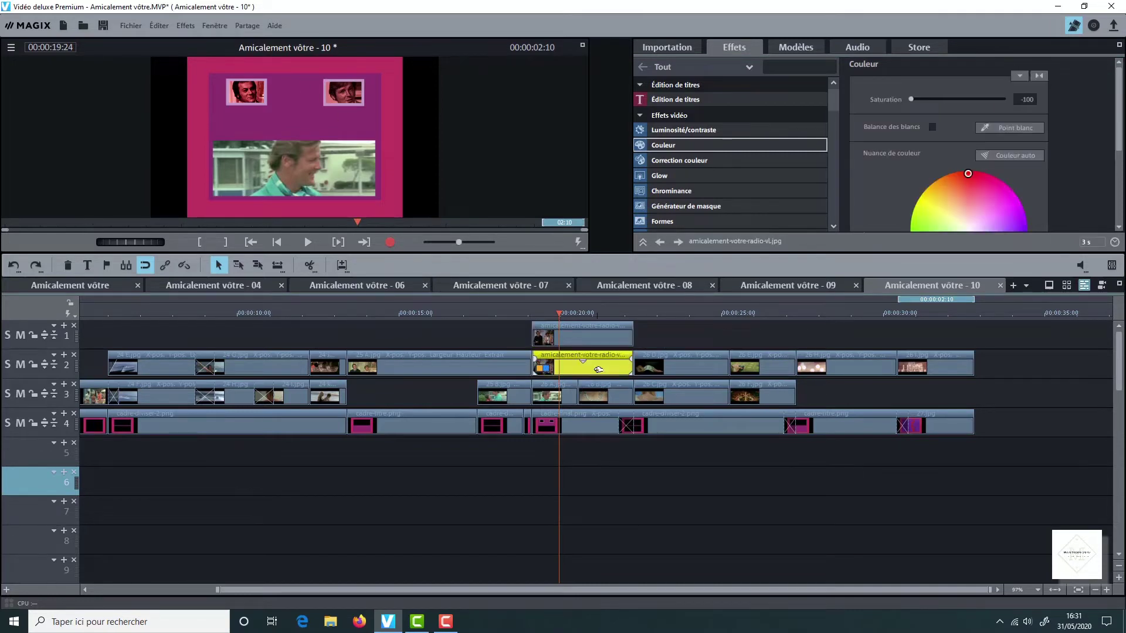
left_click(701, 131)
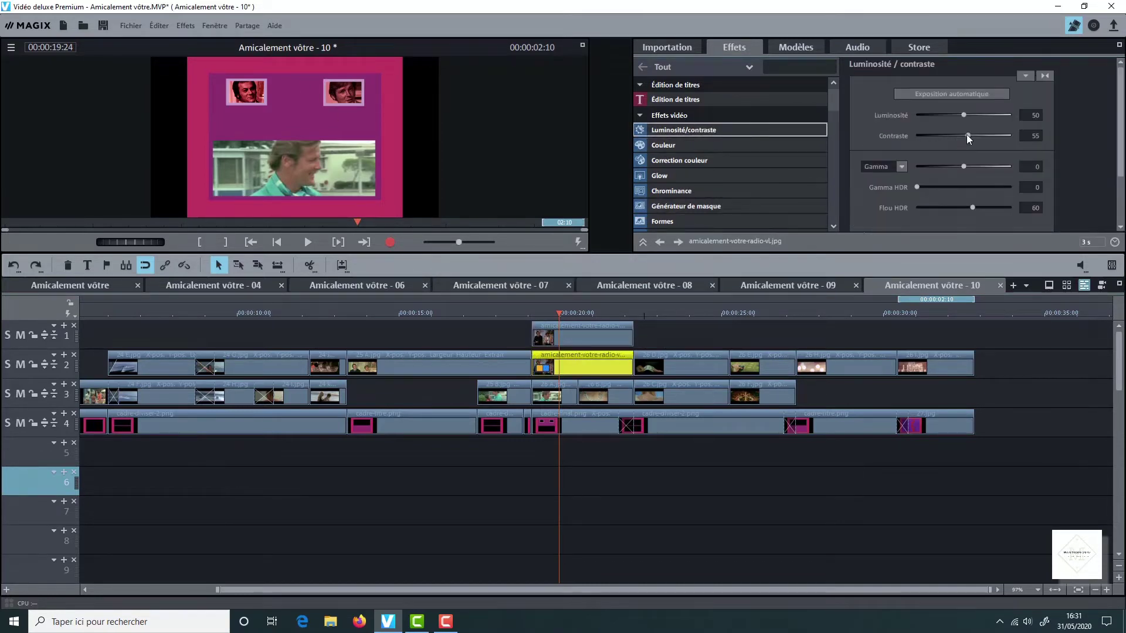
left_click_drag(967, 135, 981, 142)
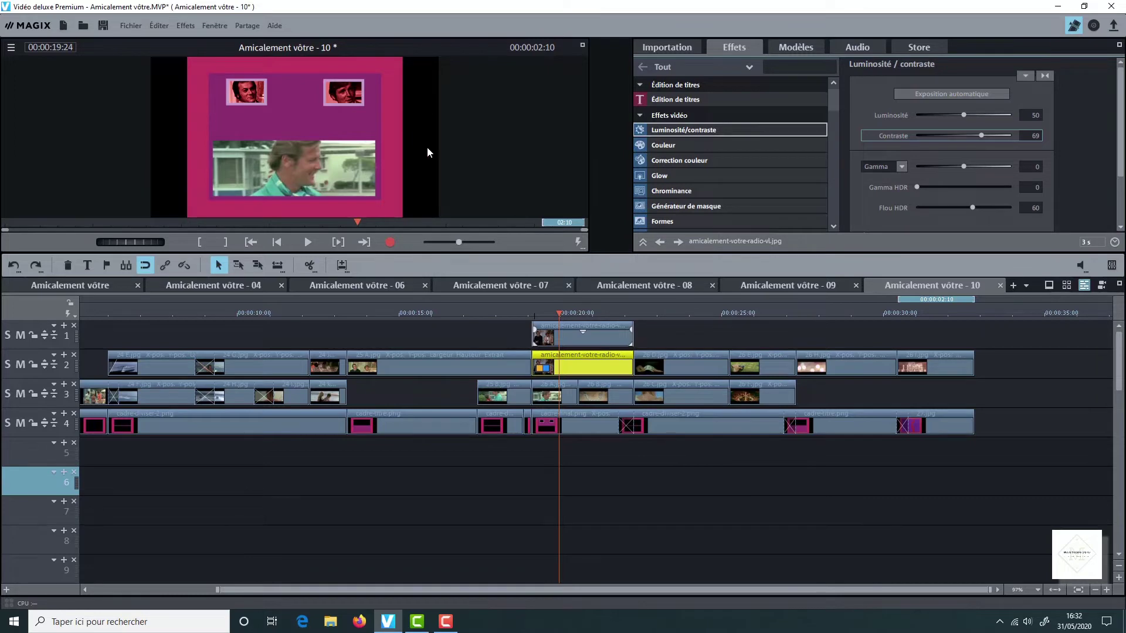
left_click(706, 528)
Insert maillage.png on track 5 beneath cadre-final.png and trim its end to match the amicalement-votre-radio clips.
left_click(678, 48)
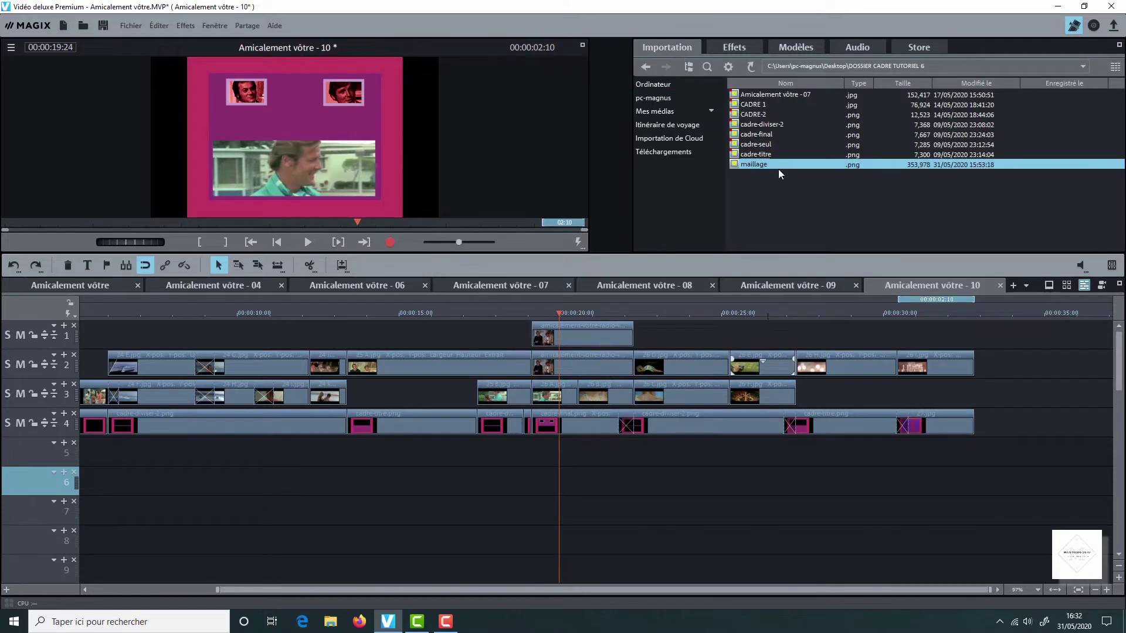
left_click_drag(752, 163, 582, 449)
left_click(721, 359)
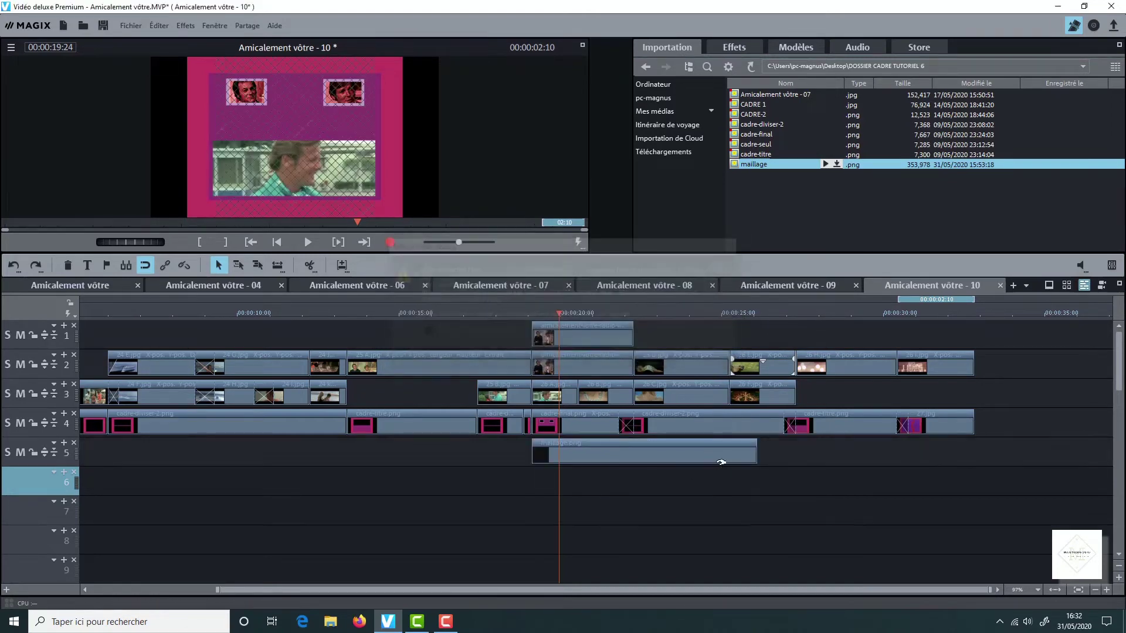
left_click_drag(756, 452, 633, 452)
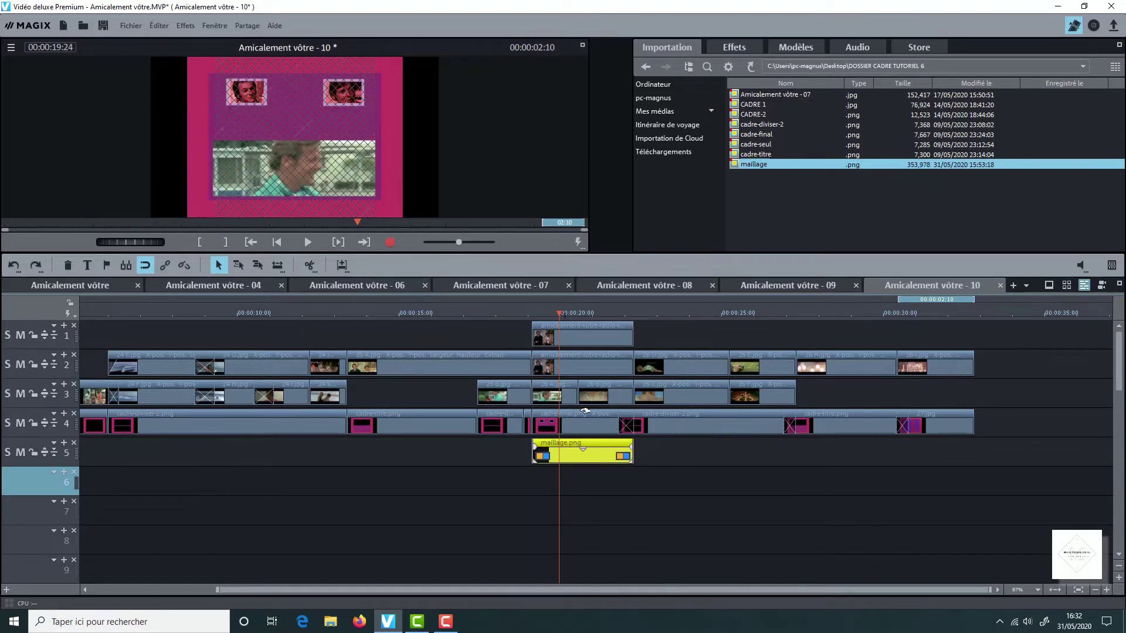
Open the Position/Taille effect for maillage.png and turn off its fixed proportions.
left_click(743, 49)
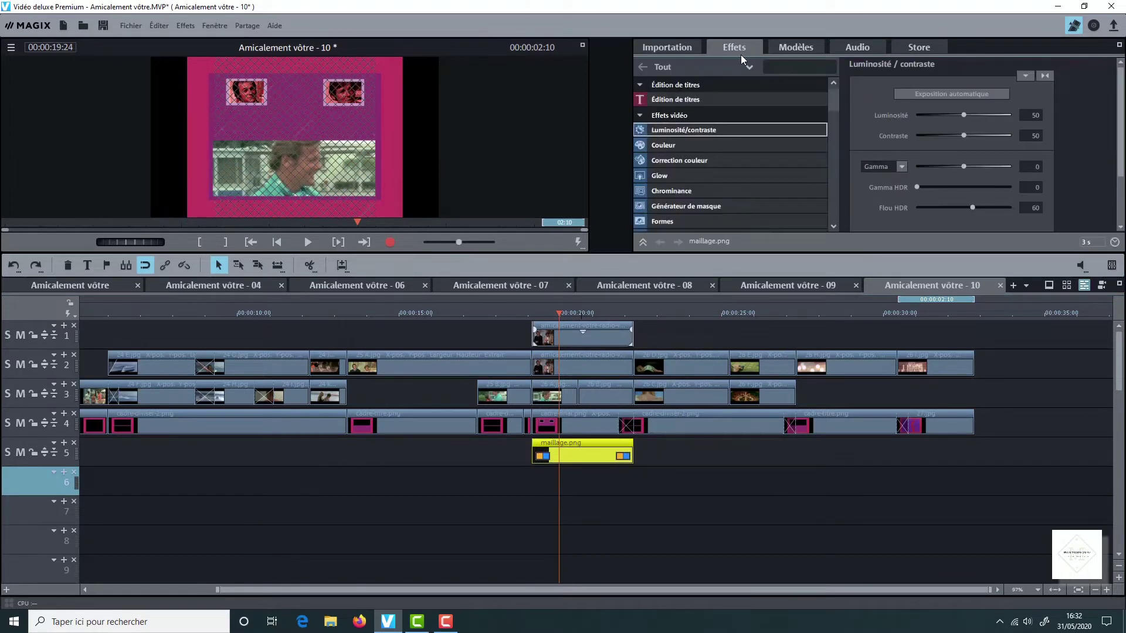
scroll(686, 211, "down", 6)
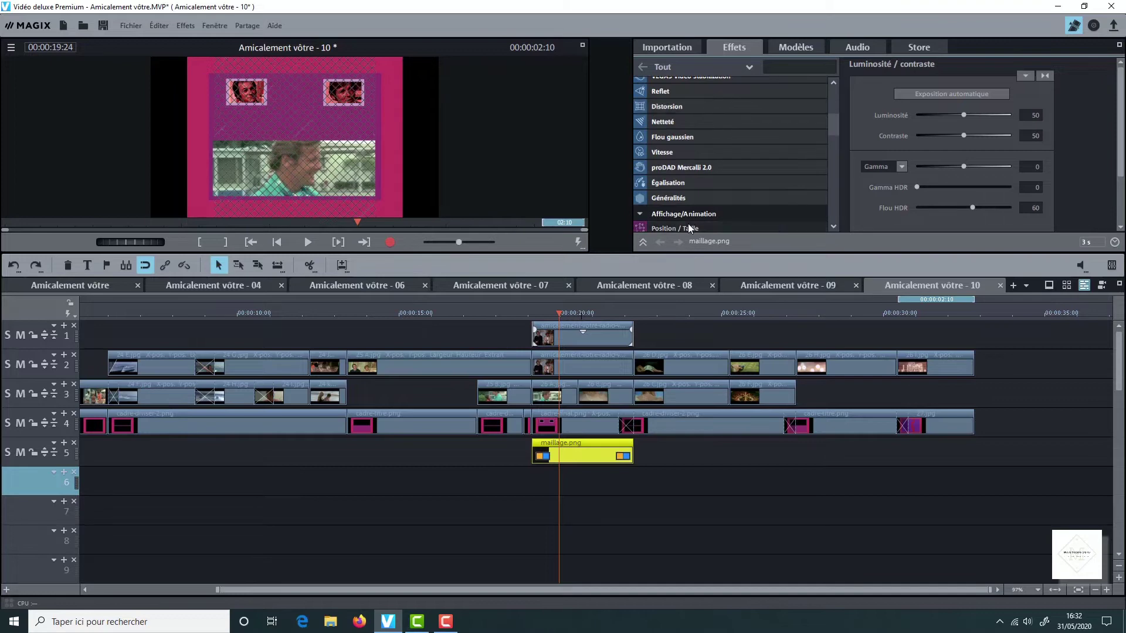
scroll(688, 223, "down", 1)
left_click(691, 214)
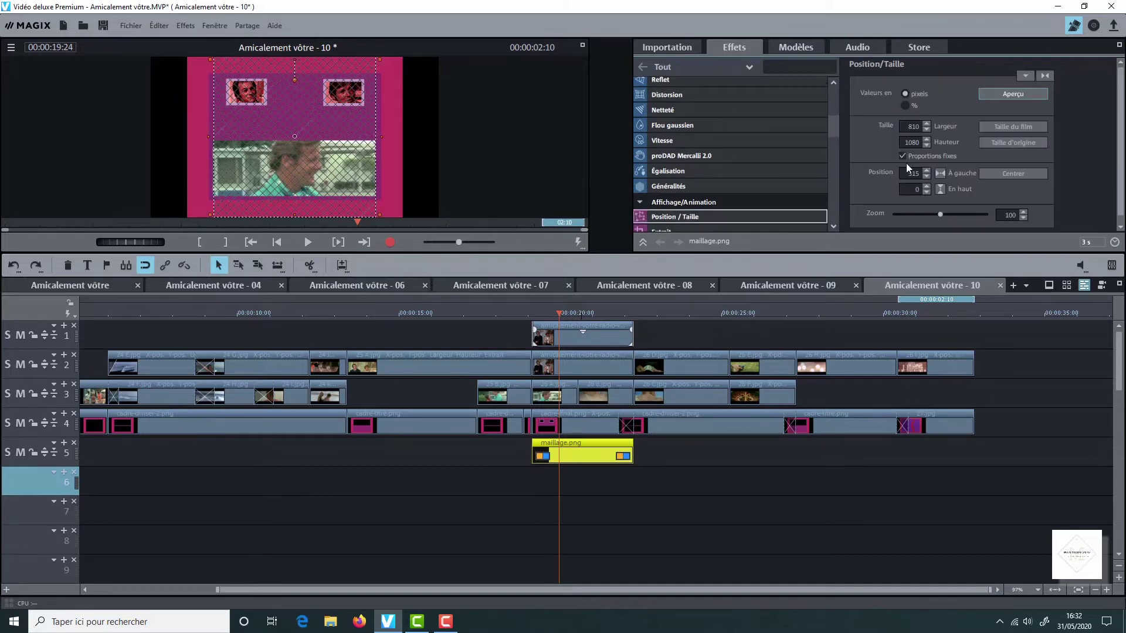
left_click(903, 156)
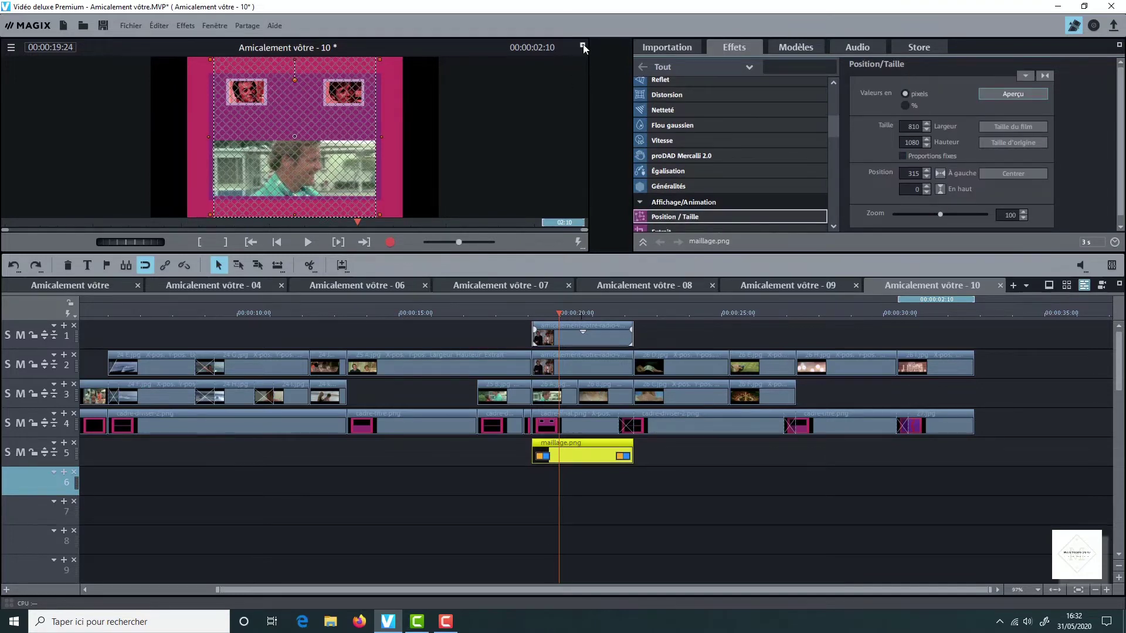
Resize the mesh in the enlarged preview to cover only the left portrait, about 177 × 145 pixels at position 391, 169.
key("alt+Return")
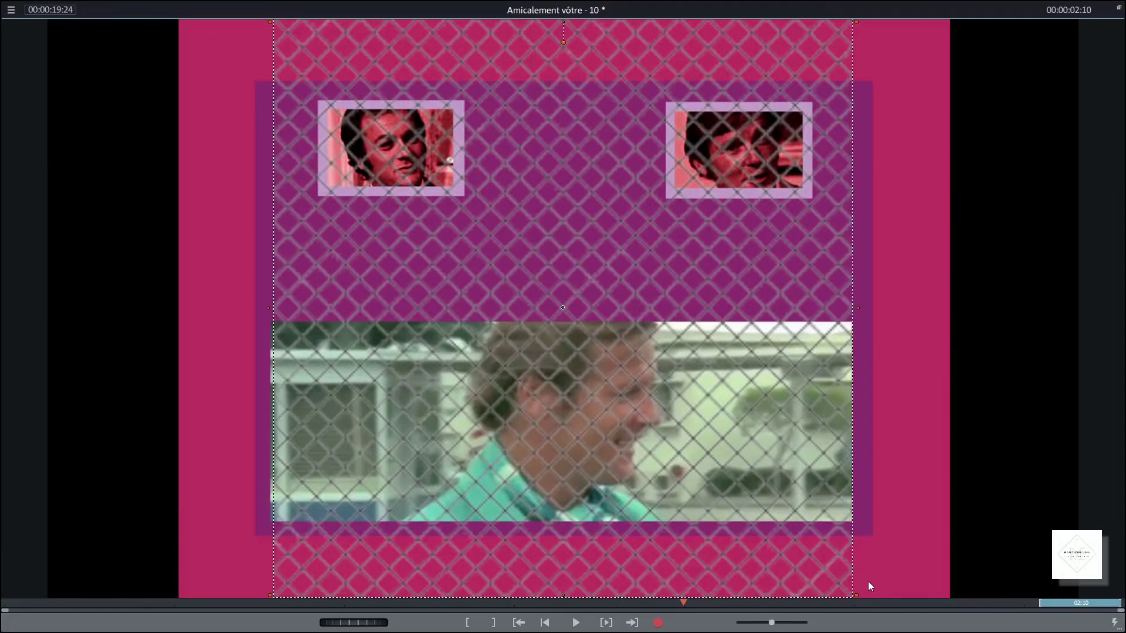
left_click_drag(854, 595, 514, 183)
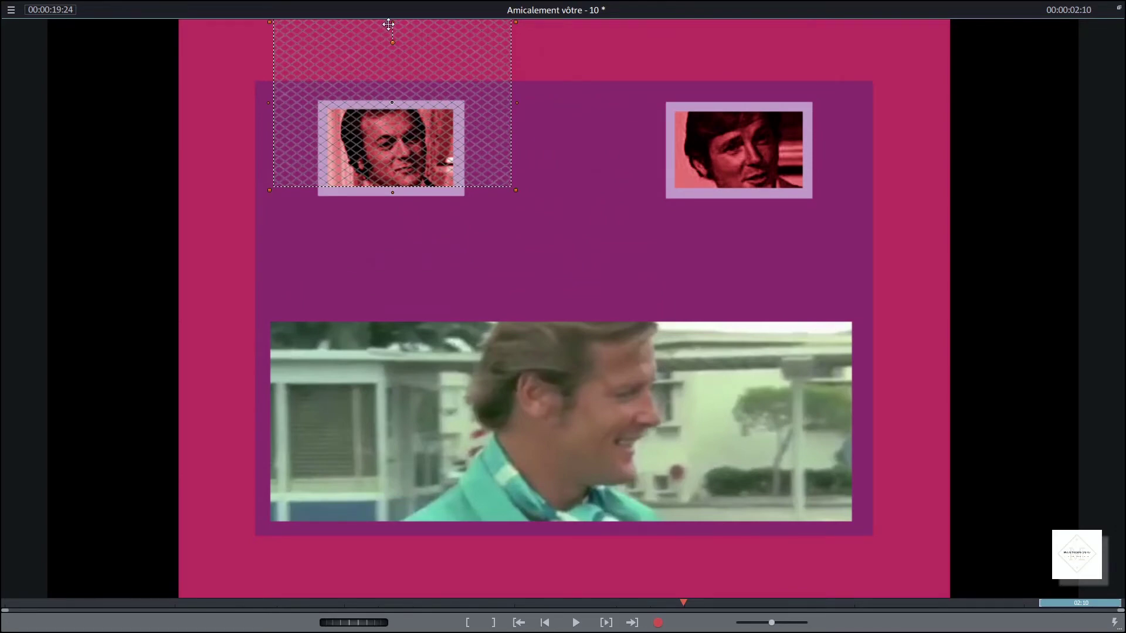
left_click_drag(391, 21, 385, 122)
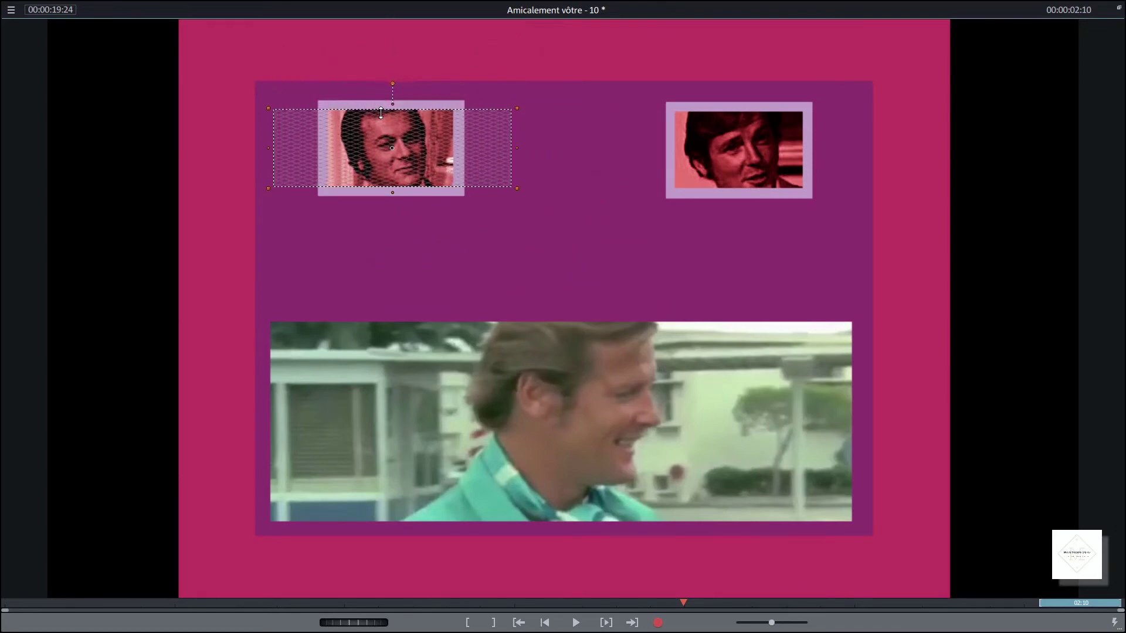
left_click_drag(269, 149, 323, 153)
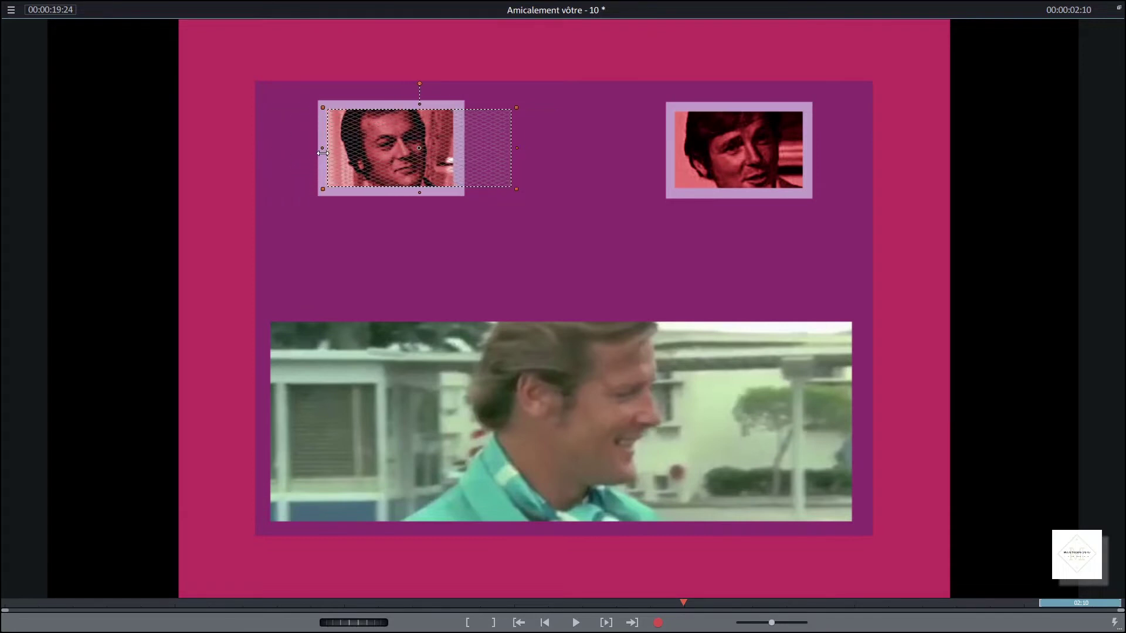
left_click_drag(519, 149, 459, 152)
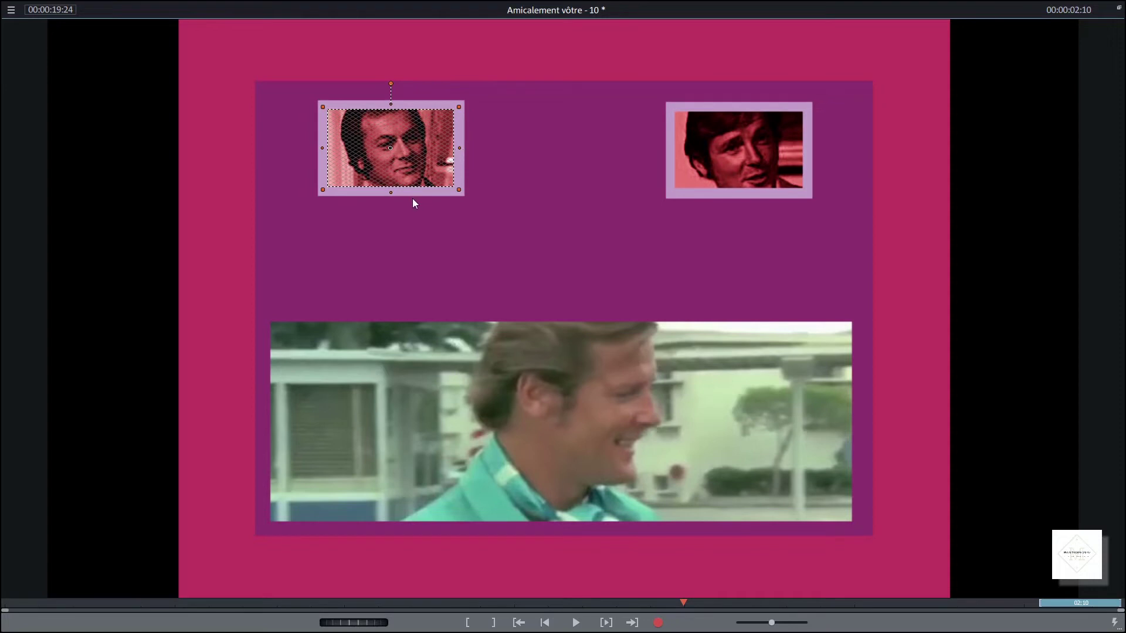
left_click(494, 203)
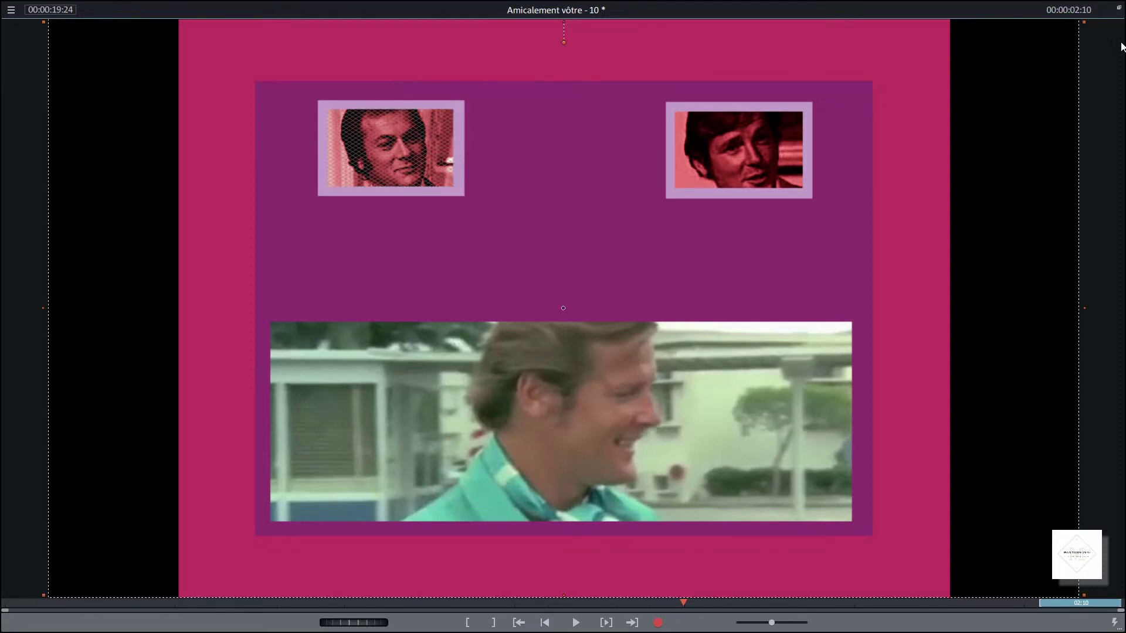
left_click(1119, 8)
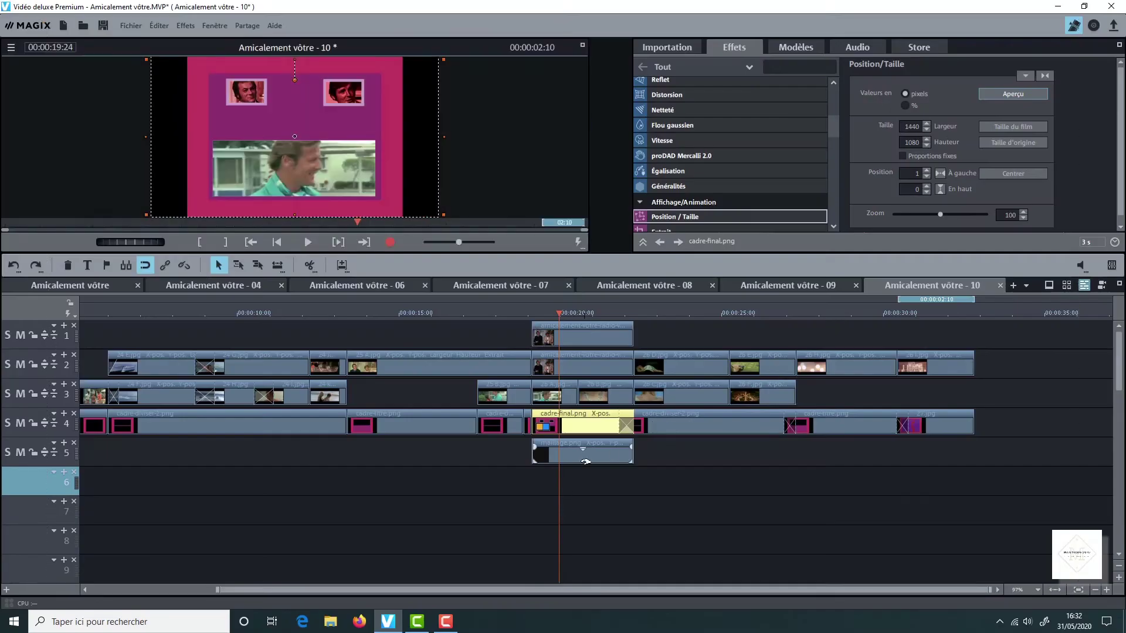
Copy maillage.png from track 5 to track 6 and align the copy with the original.
right_click(588, 456)
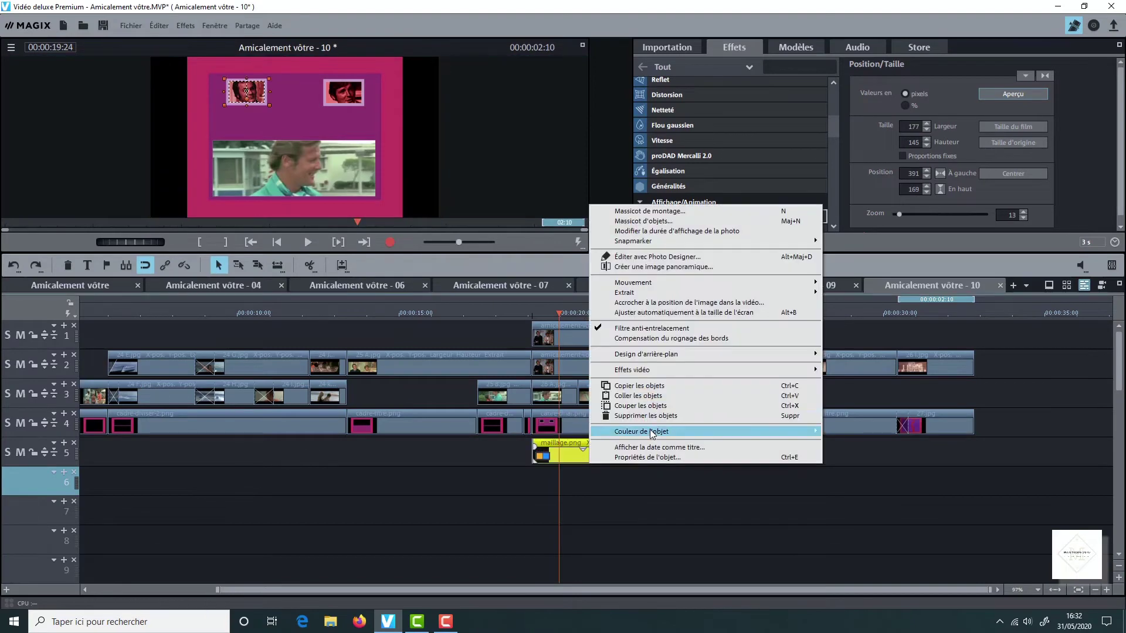
left_click(639, 385)
right_click(516, 487)
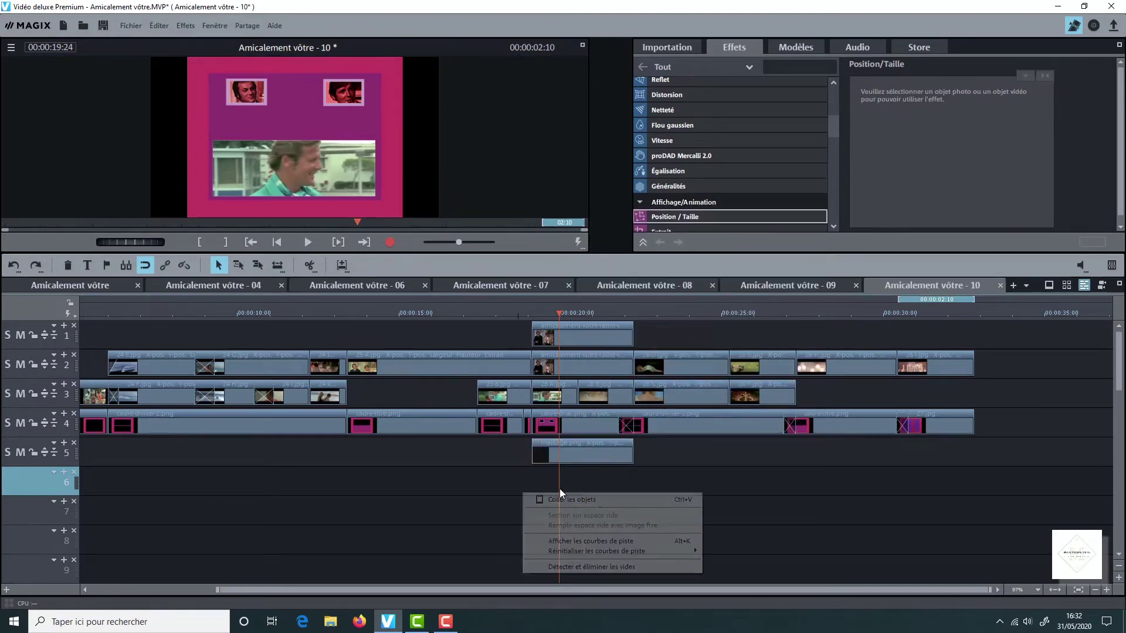
left_click(596, 499)
left_click_drag(624, 473, 596, 473)
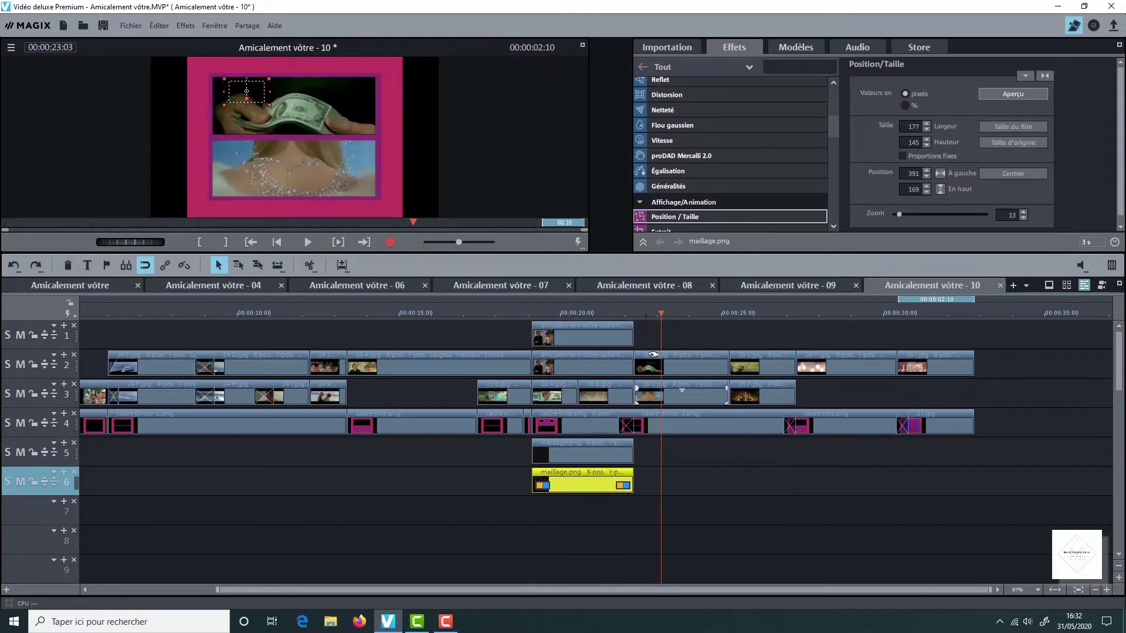
Move the track 6 mesh over the right portrait, to about position 876, 172, and check its fit in the enlarged preview.
left_click(594, 315)
left_click(571, 315)
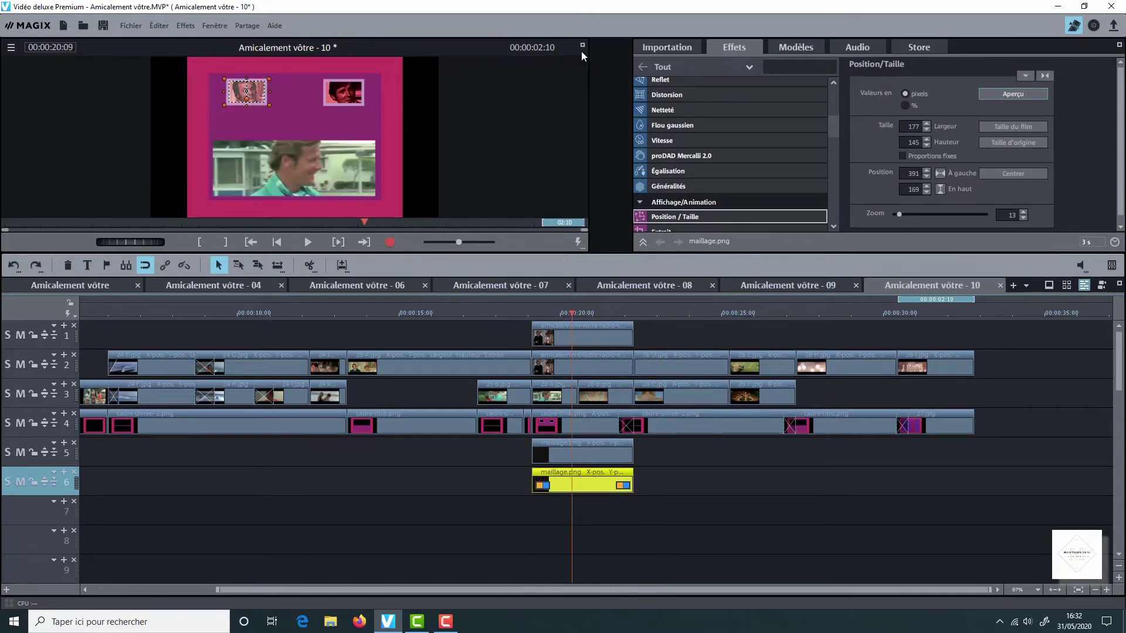
double_click(482, 238)
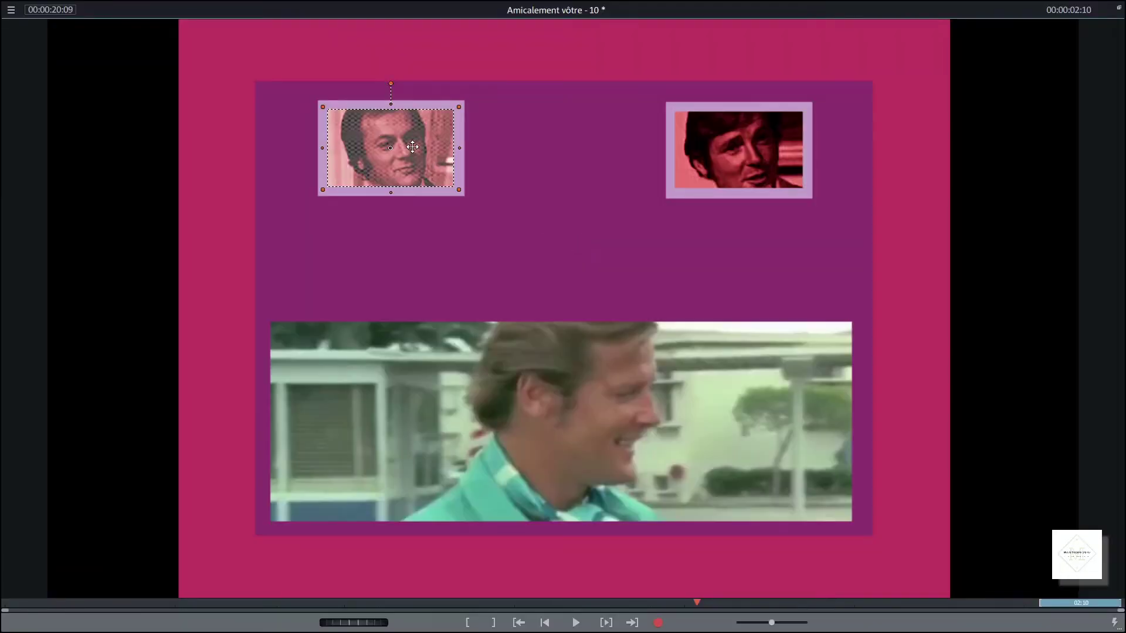
left_click_drag(411, 150, 752, 149)
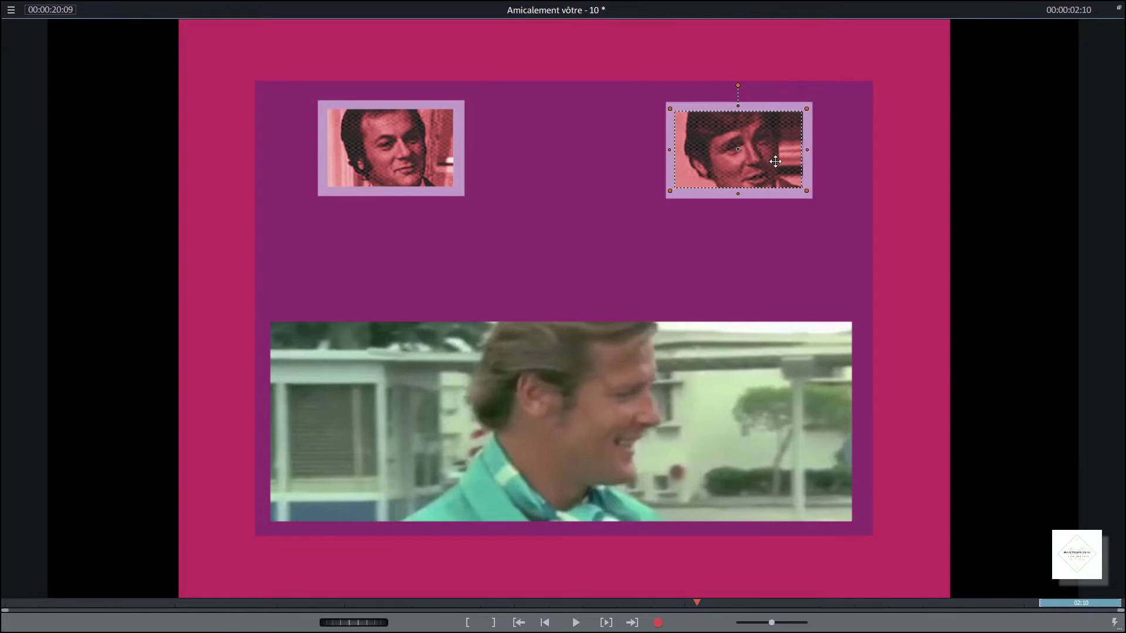
left_click(808, 174)
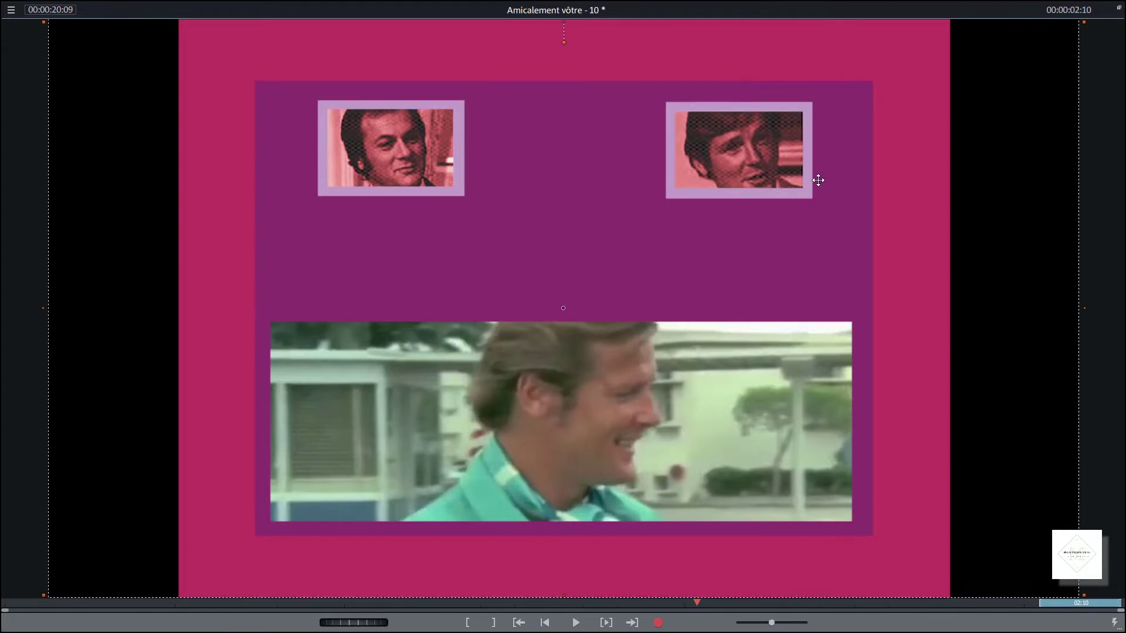
left_click(1118, 9)
left_click(581, 482)
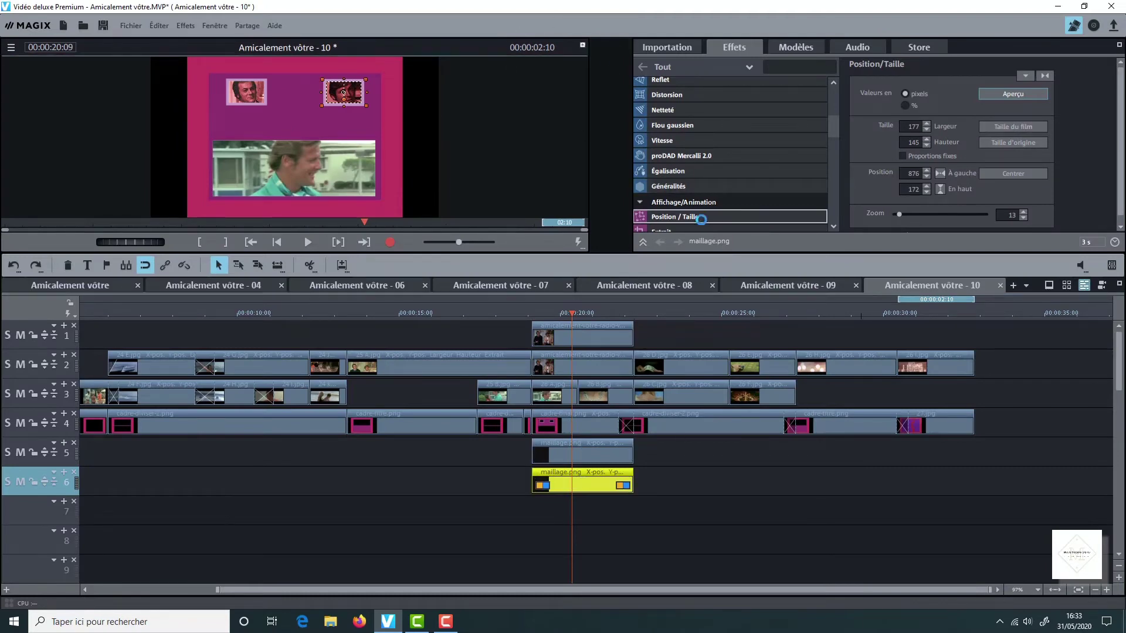
left_click(582, 46)
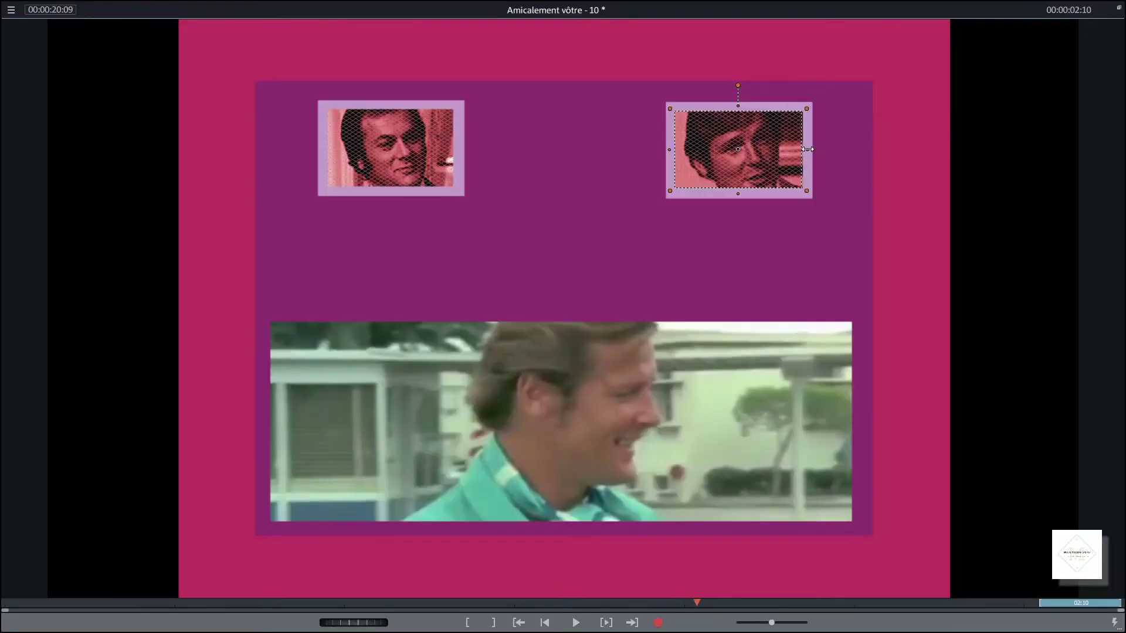
Fine-tune the outer side edge of the mesh over the right portrait and close the enlarged preview.
left_click_drag(808, 149, 808, 149)
left_click(842, 166)
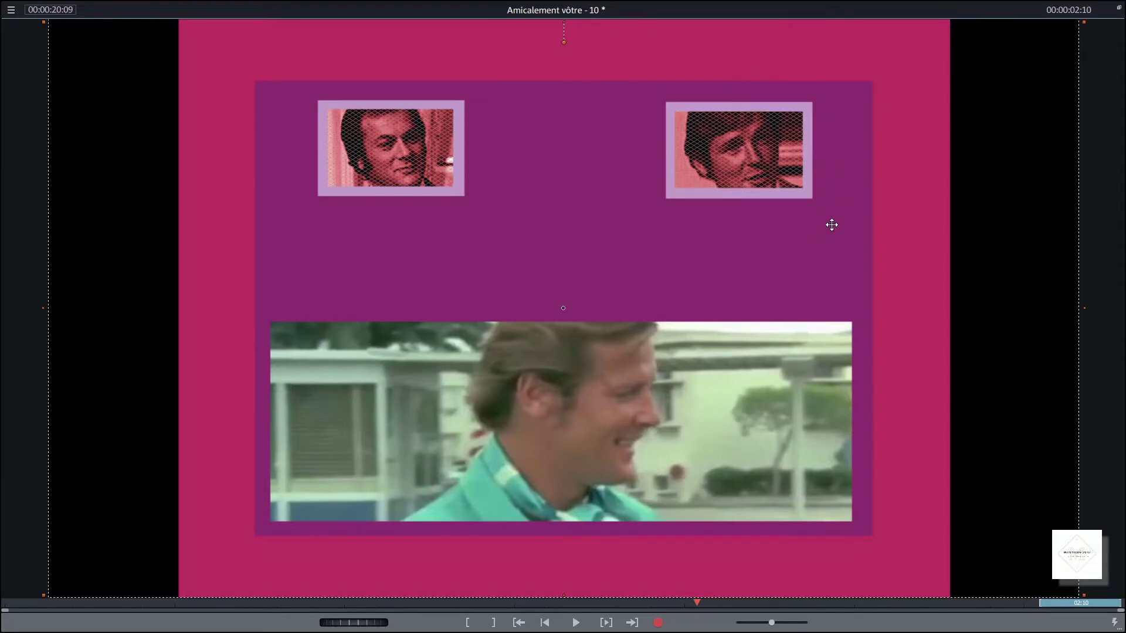
left_click(1119, 9)
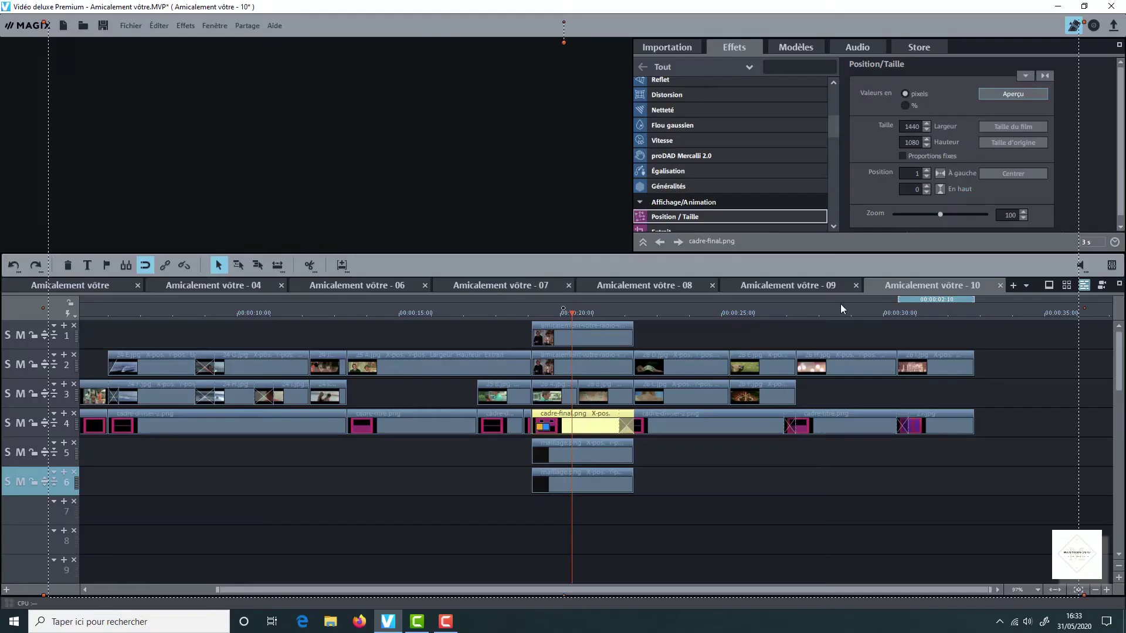
Apply the Chrominance effect in Mix mode to both maillage.png clips and check the portraits in the enlarged preview.
left_click_drag(678, 465, 582, 469)
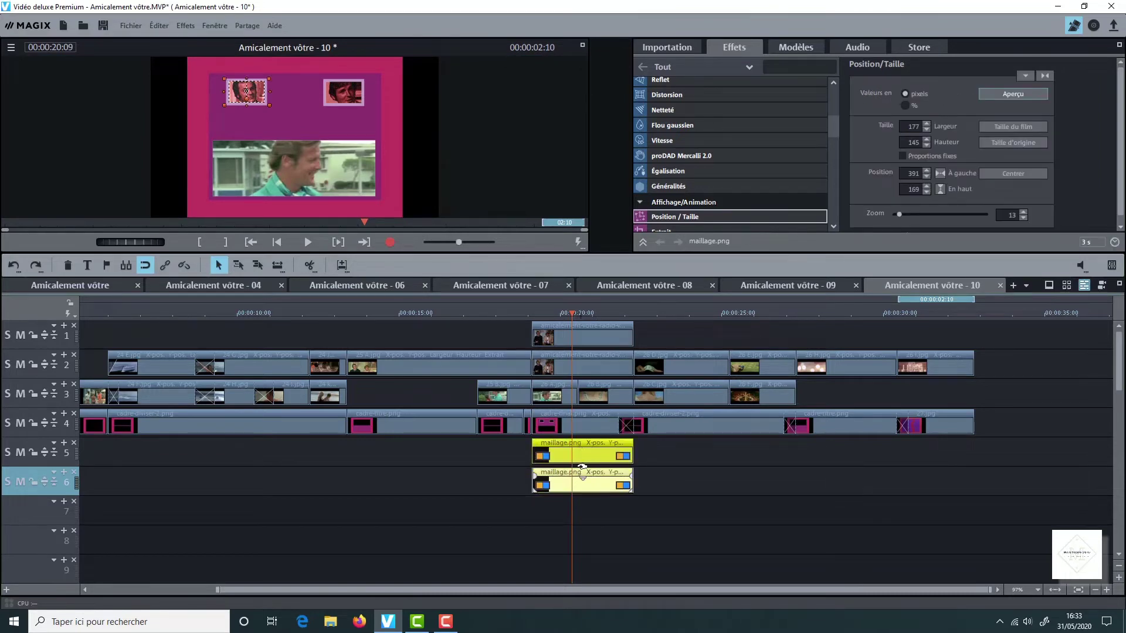
left_click_drag(832, 123, 832, 96)
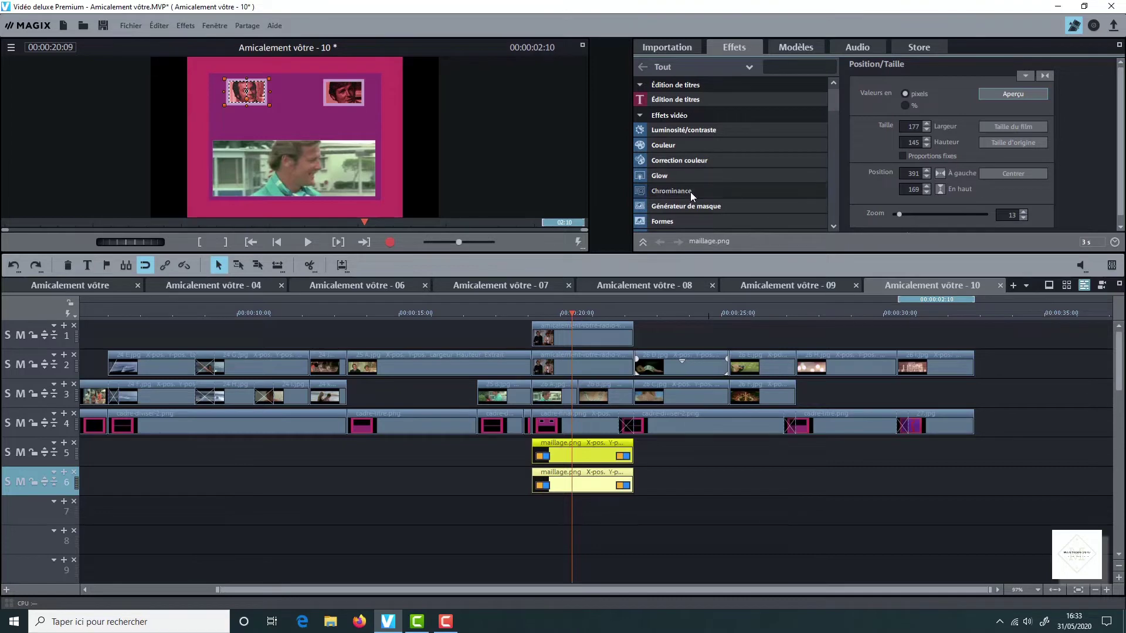
left_click(707, 190)
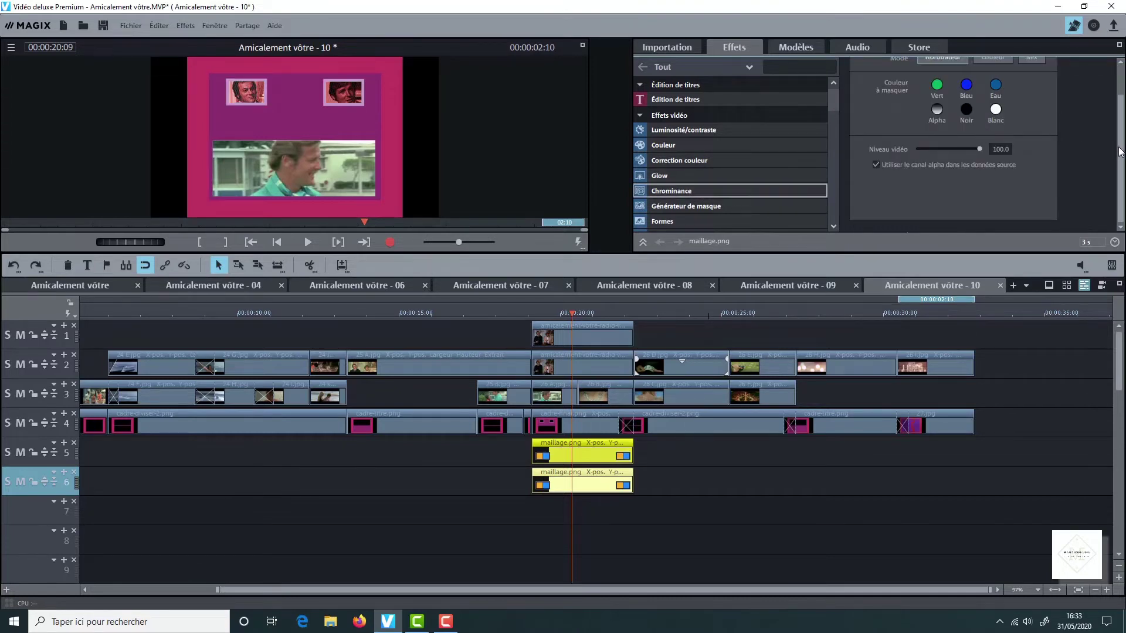
scroll(1120, 151, "up", 2)
left_click(1031, 94)
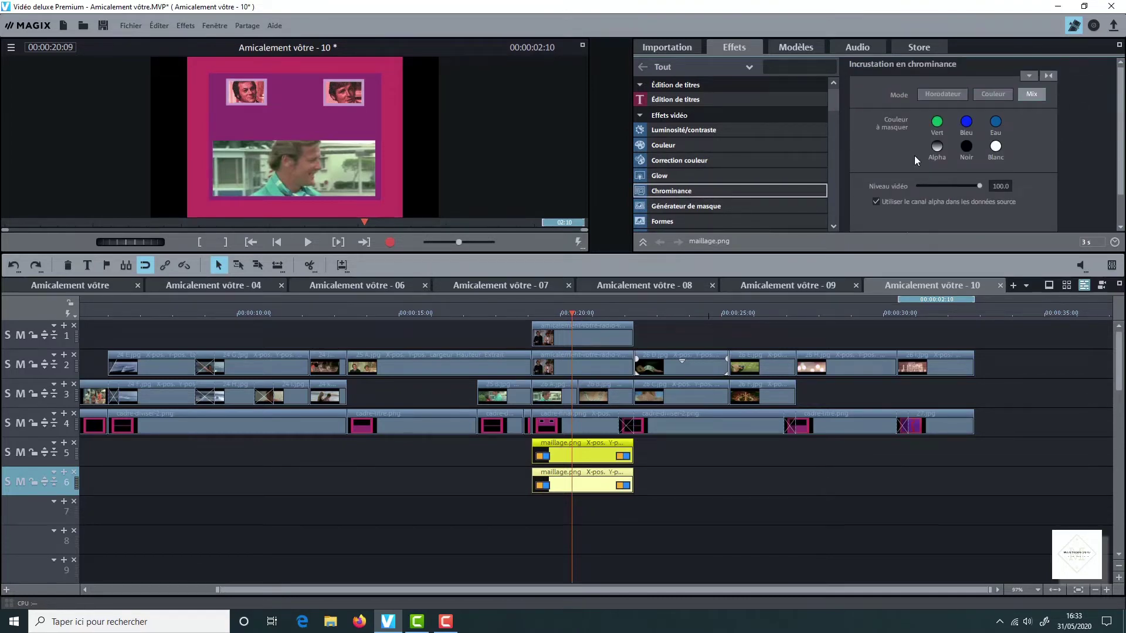
left_click(583, 45)
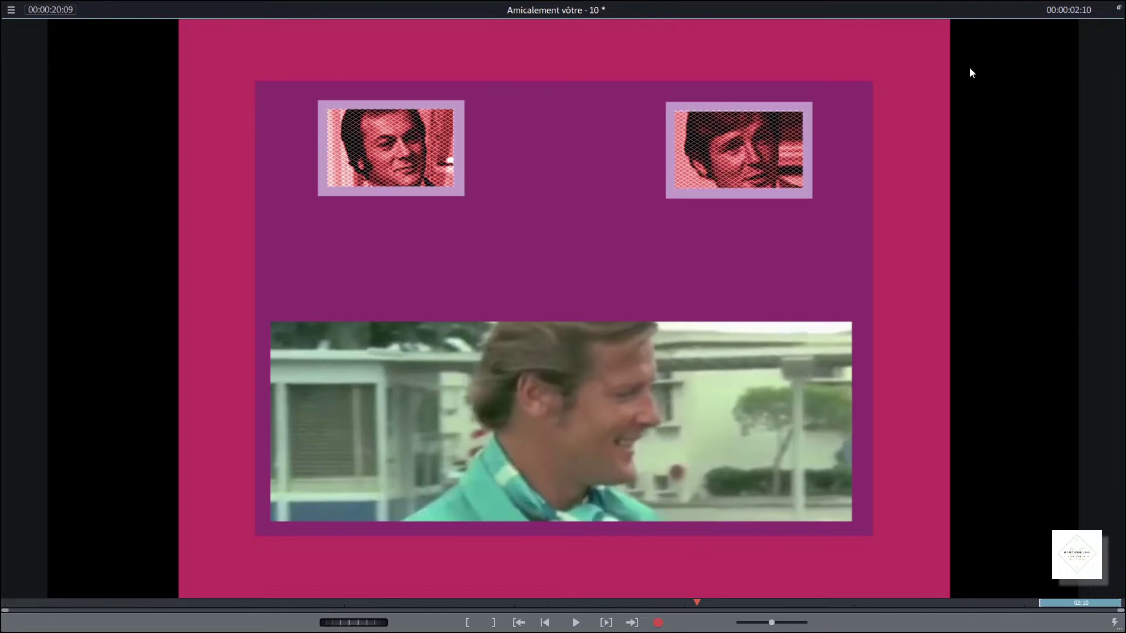
left_click(1119, 8)
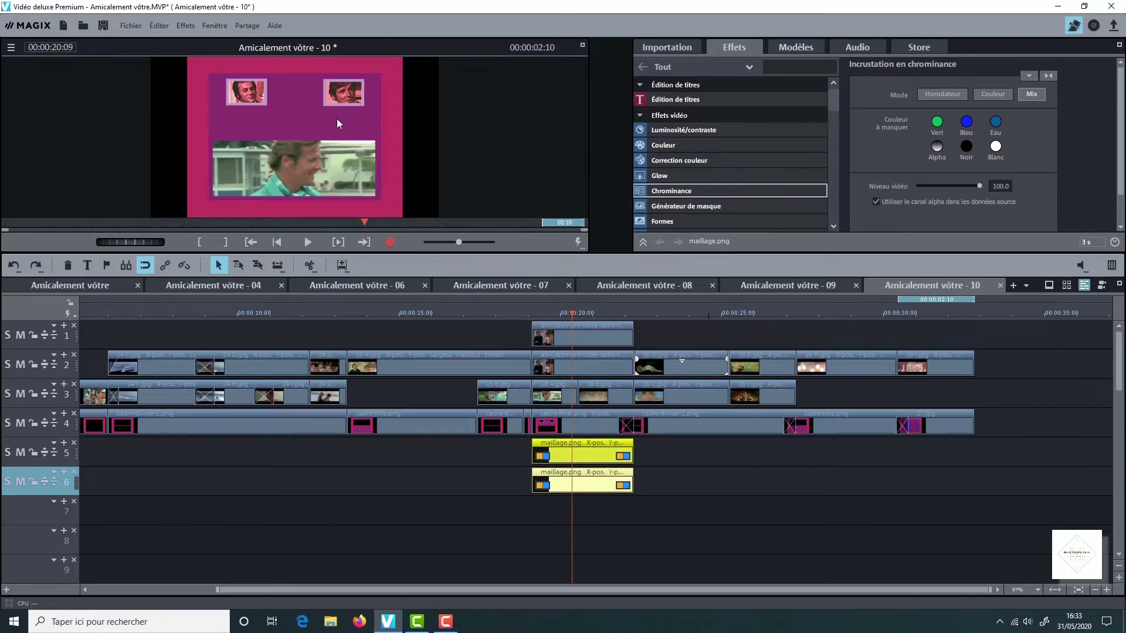
Lower the chroma key video level of both mesh clips to 69.6 and check the result in the enlarged preview.
left_click_drag(981, 187, 977, 185)
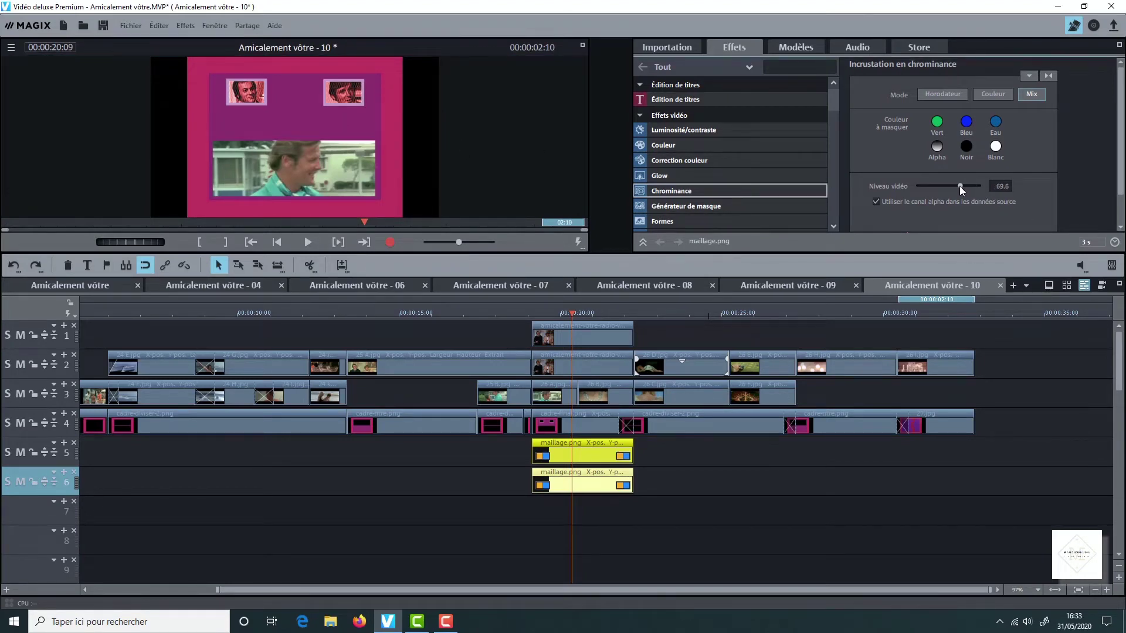
left_click(583, 45)
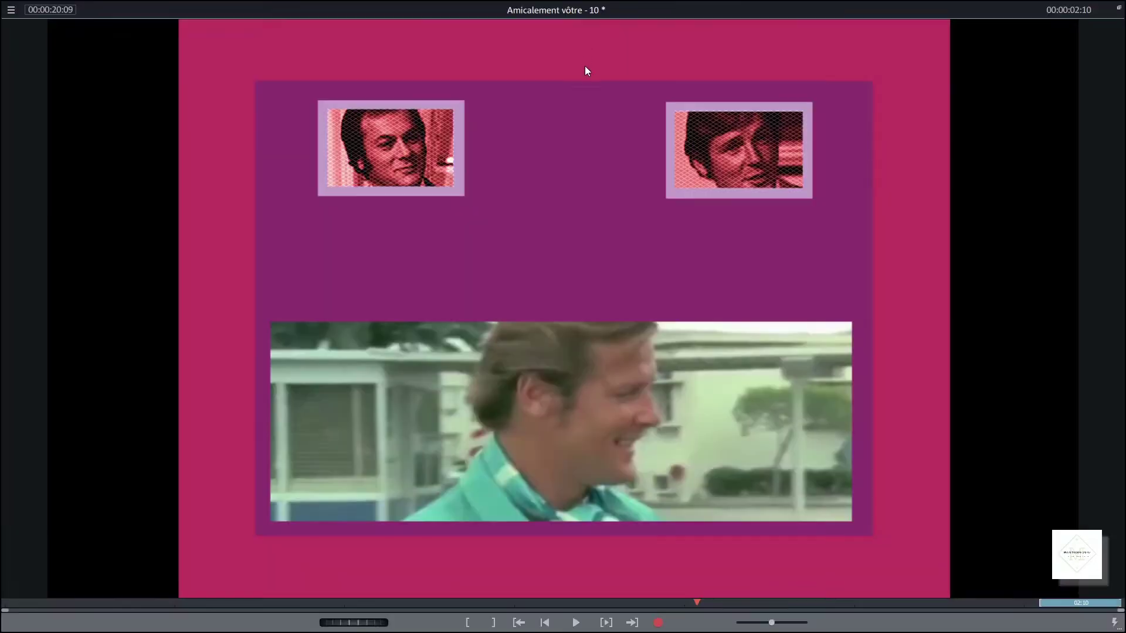
left_click(1119, 9)
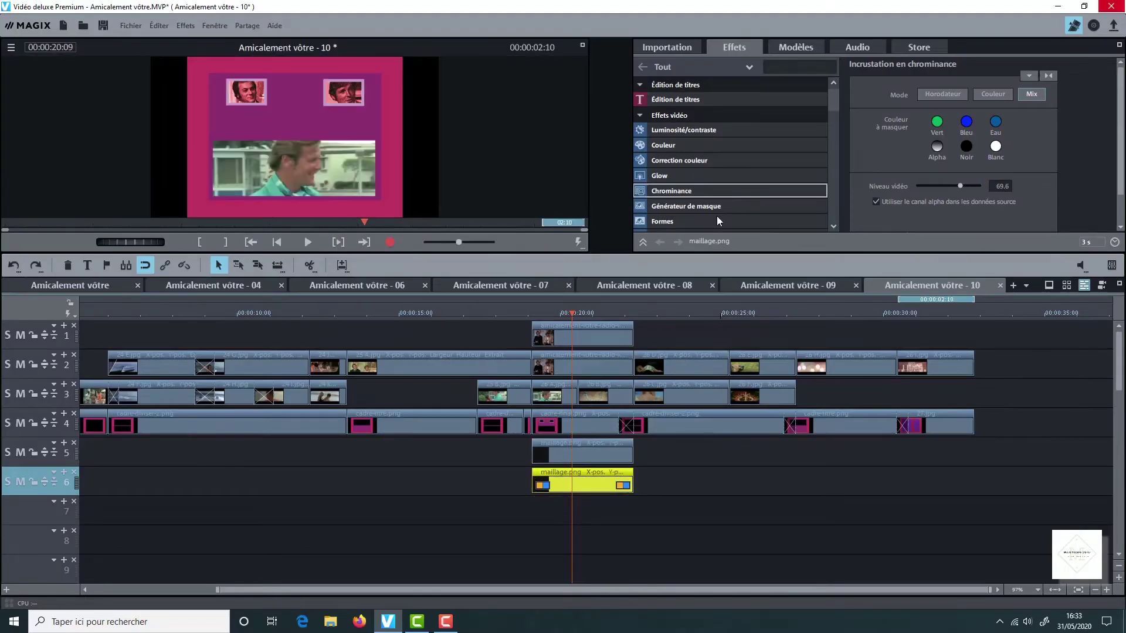
Open Position/Taille for the track 6 mesh and fine-tune its upper edge over the right portrait in the enlarged preview.
scroll(834, 128, "down", 5)
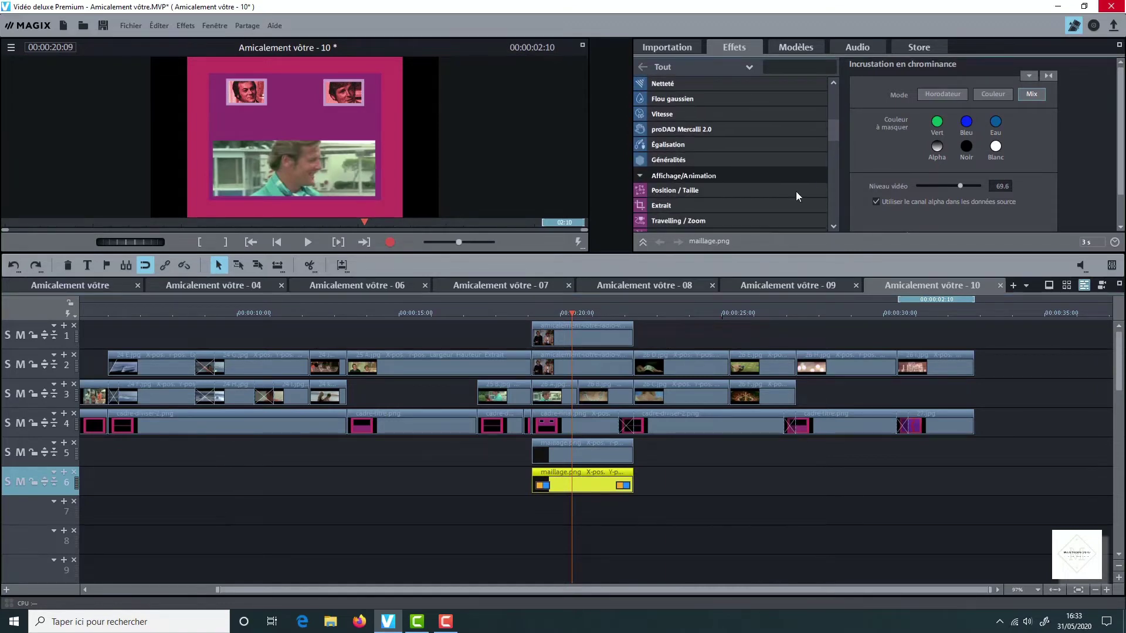
left_click(755, 189)
left_click(581, 47)
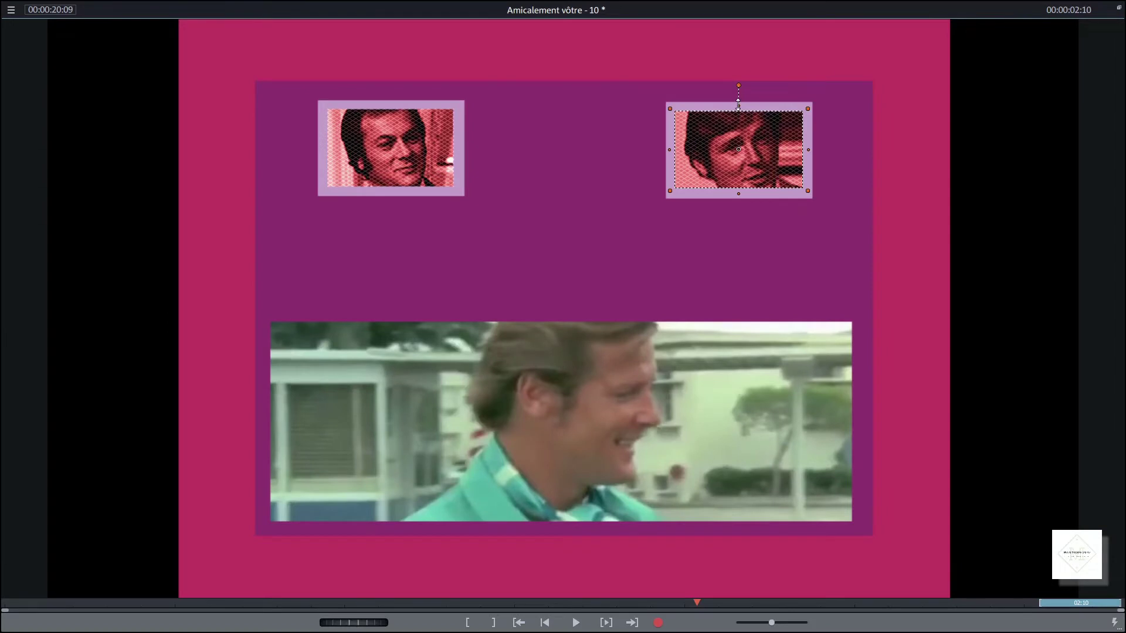
left_click_drag(738, 105, 738, 105)
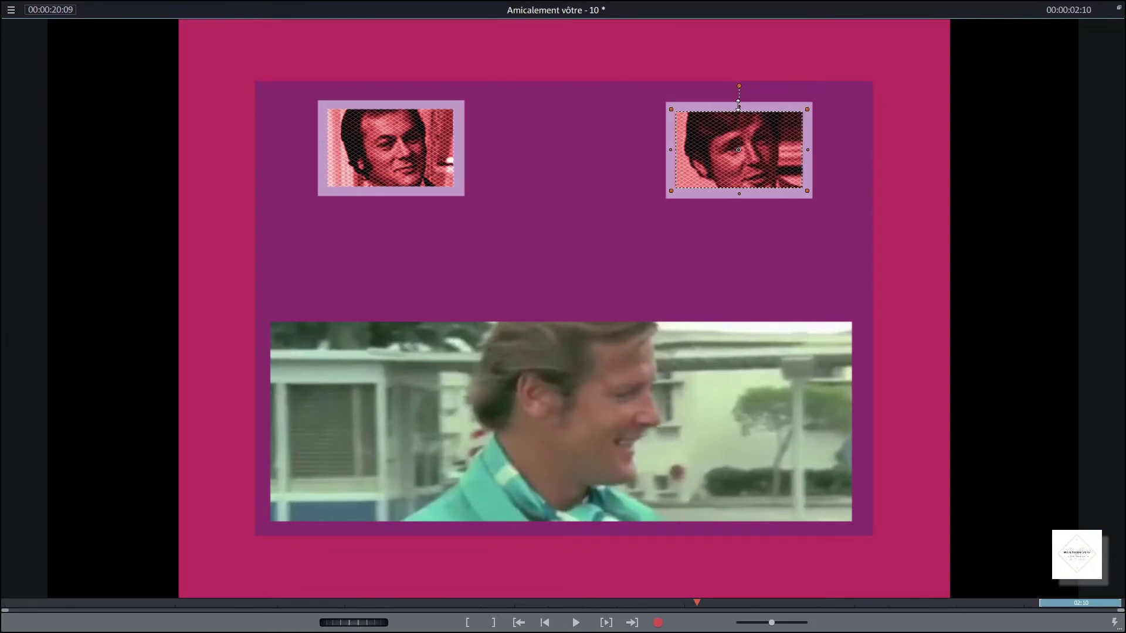
left_click(841, 136)
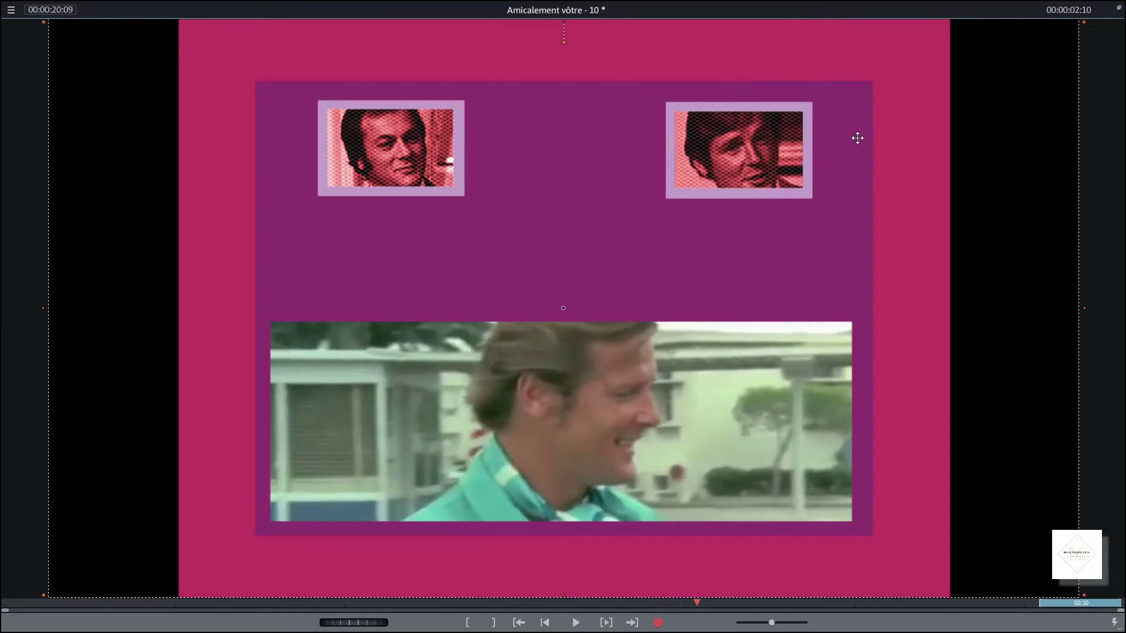
left_click(1120, 10)
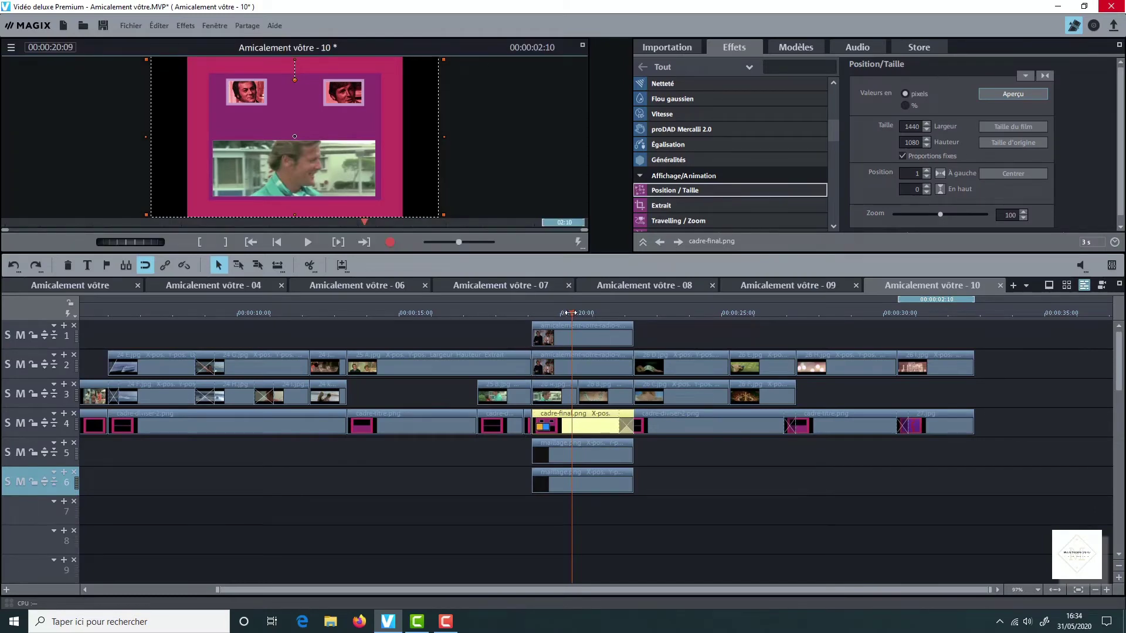
Move the playhead to 00:00:20:14 and examine the two portrait clips, 26 A.jpg and 26 B.jpg on the timeline.
mouse_move(572, 312)
left_mouse_down()
mouse_move(617, 304)
mouse_move(558, 312)
mouse_move(616, 313)
mouse_move(578, 323)
left_mouse_up()
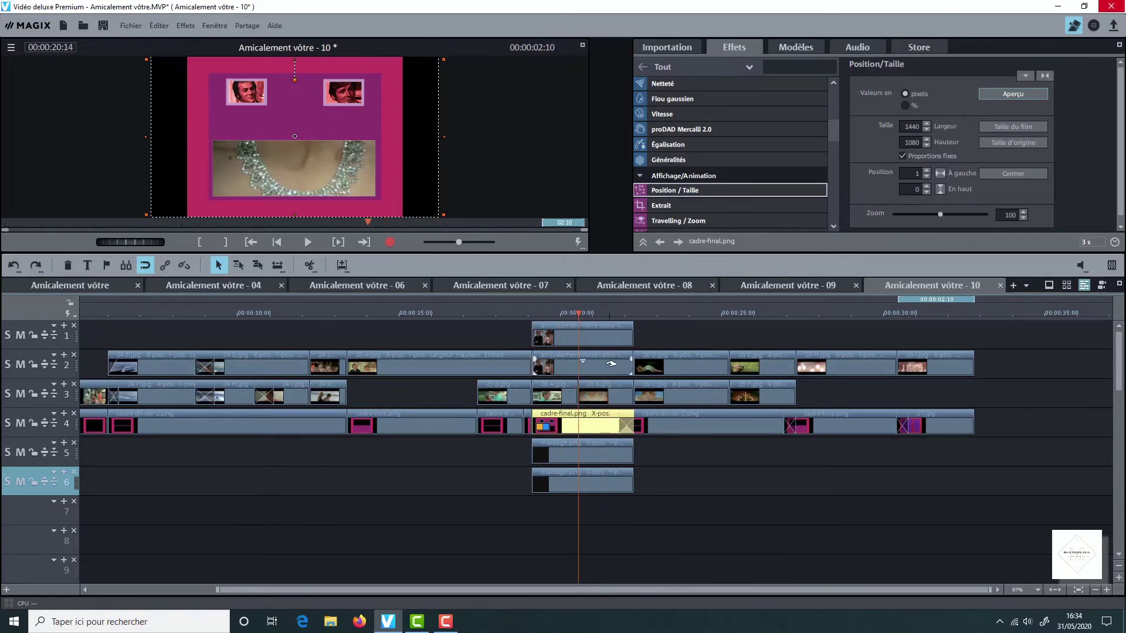
left_click(601, 334)
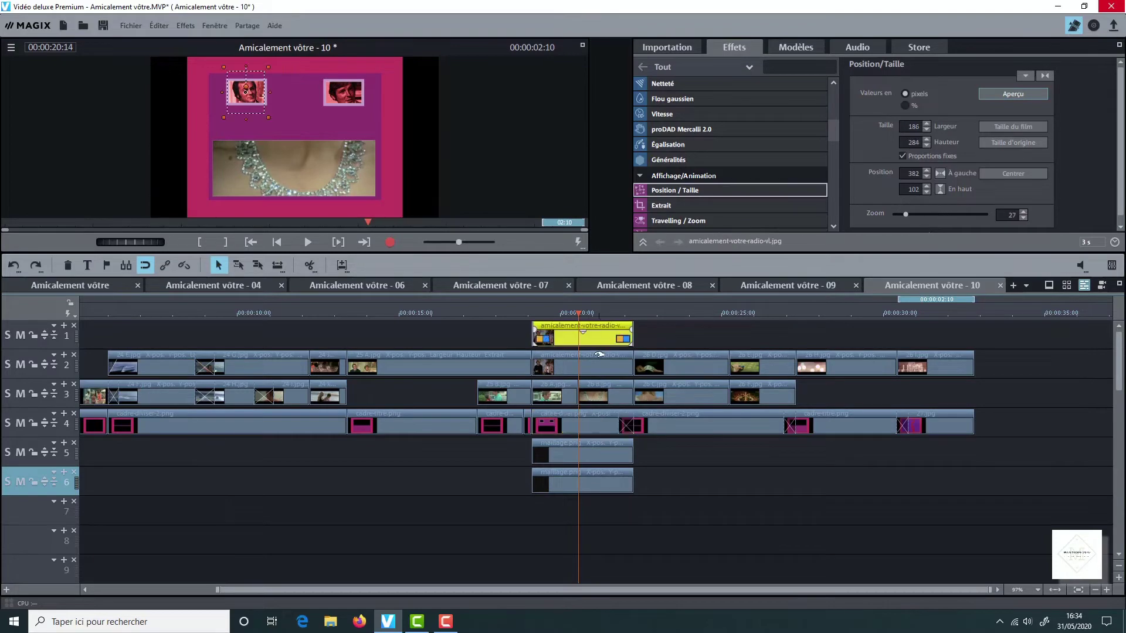
left_click(599, 354)
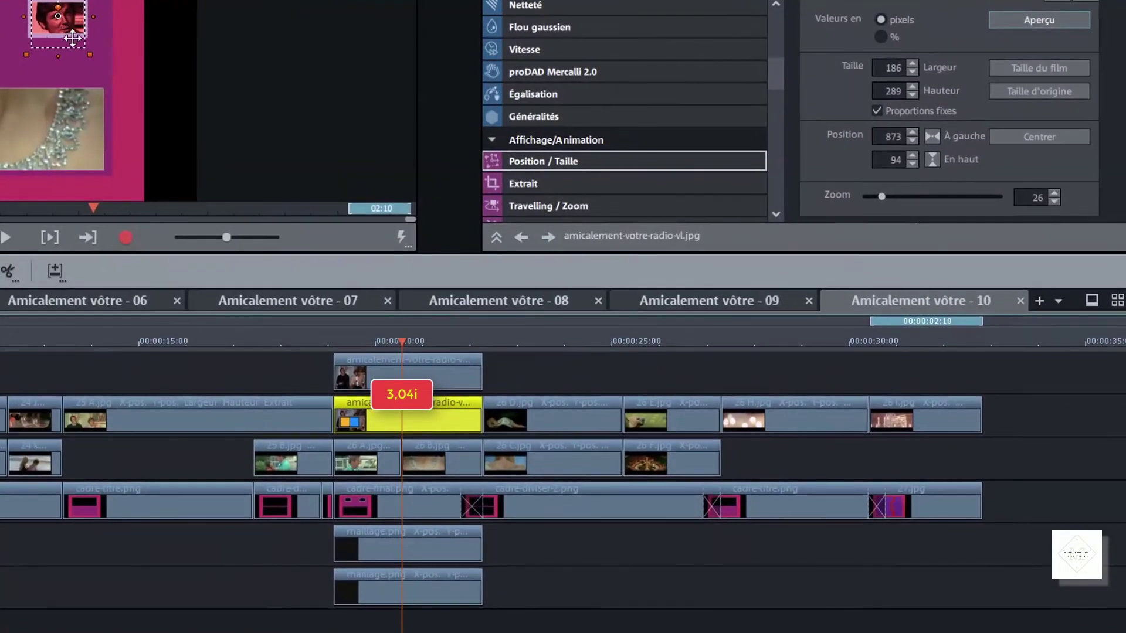
left_click(392, 466)
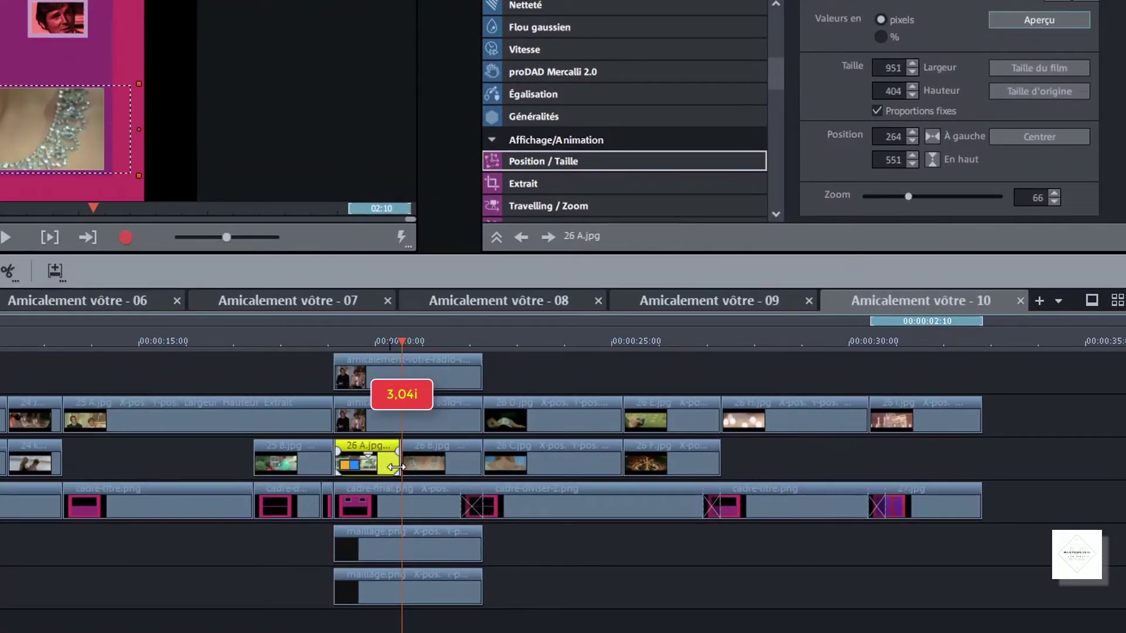
left_click(444, 460)
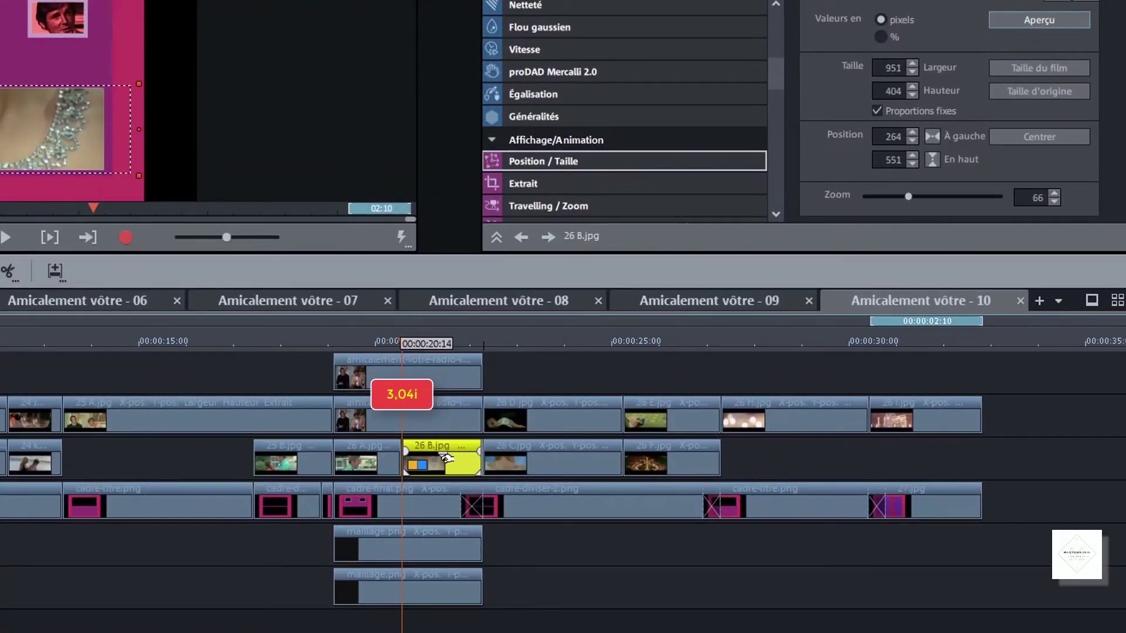
left_click(377, 460)
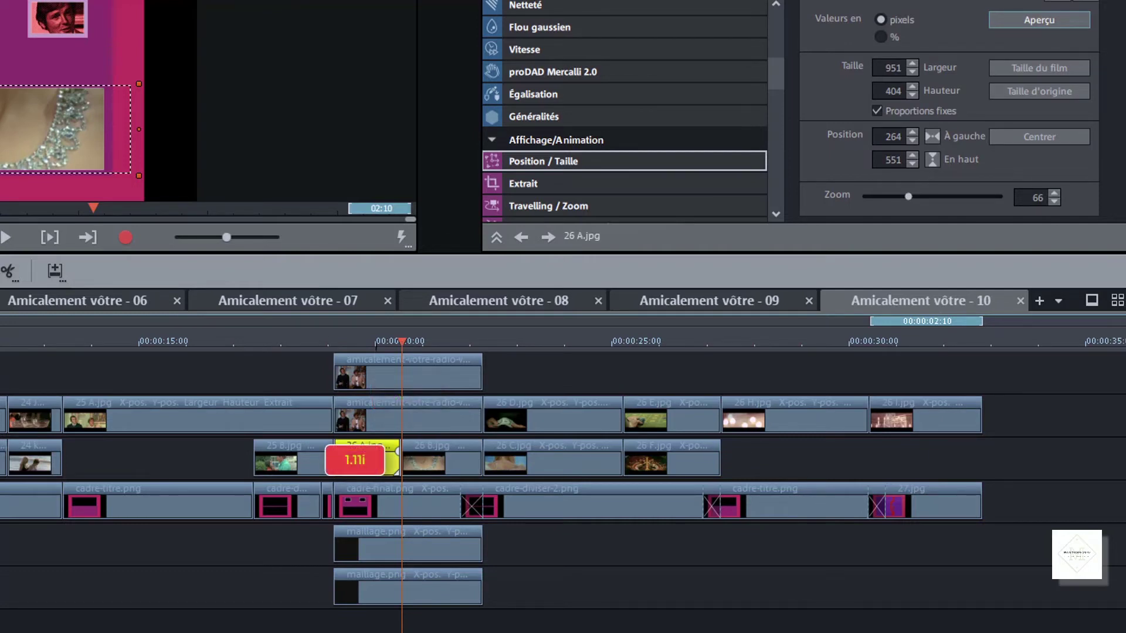
left_click(447, 458)
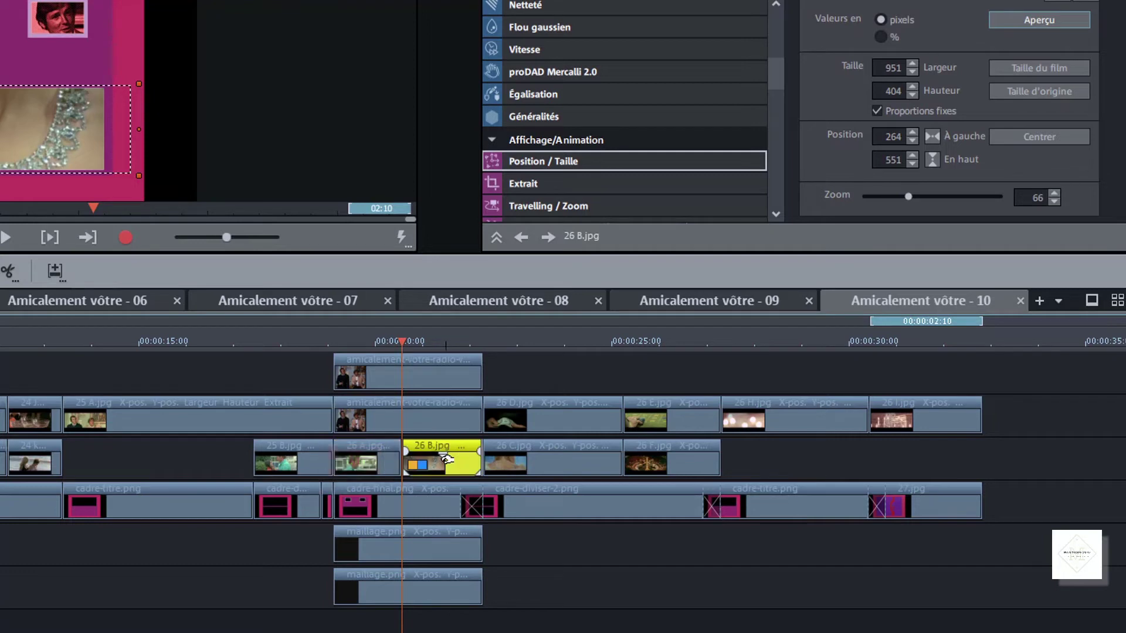
left_click(447, 459)
Examine the clips 26 D.jpg, 26 C.jpg, 26 E.jpg, 26 F.jpg, 26 H.jpg and 26 I.jpg on tracks 2 and 3.
left_click(554, 416)
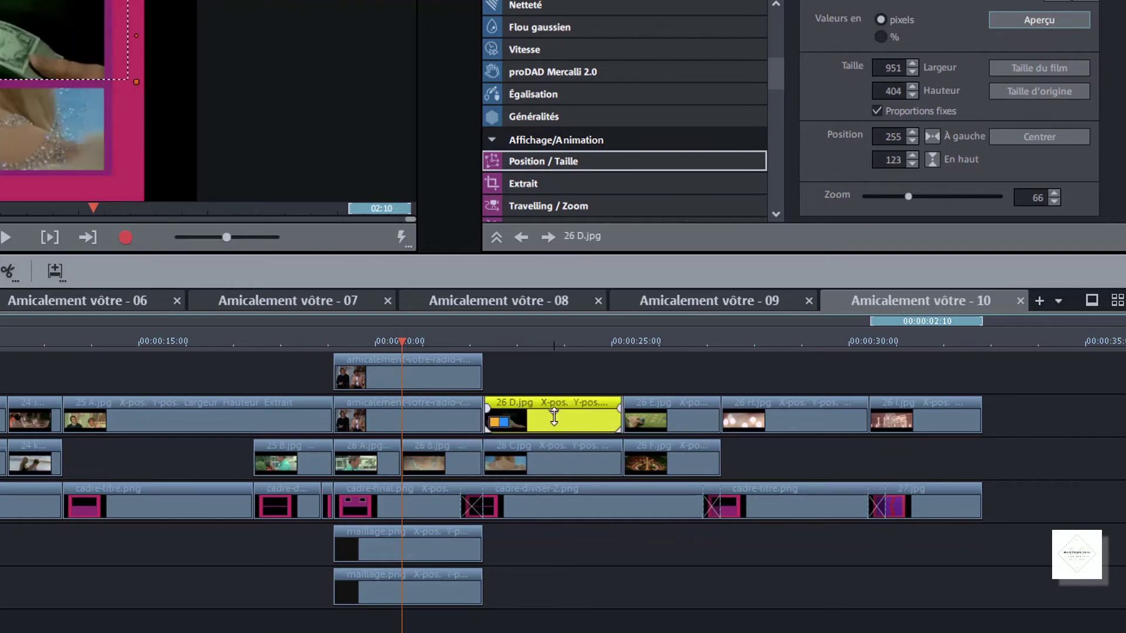
left_click(553, 416)
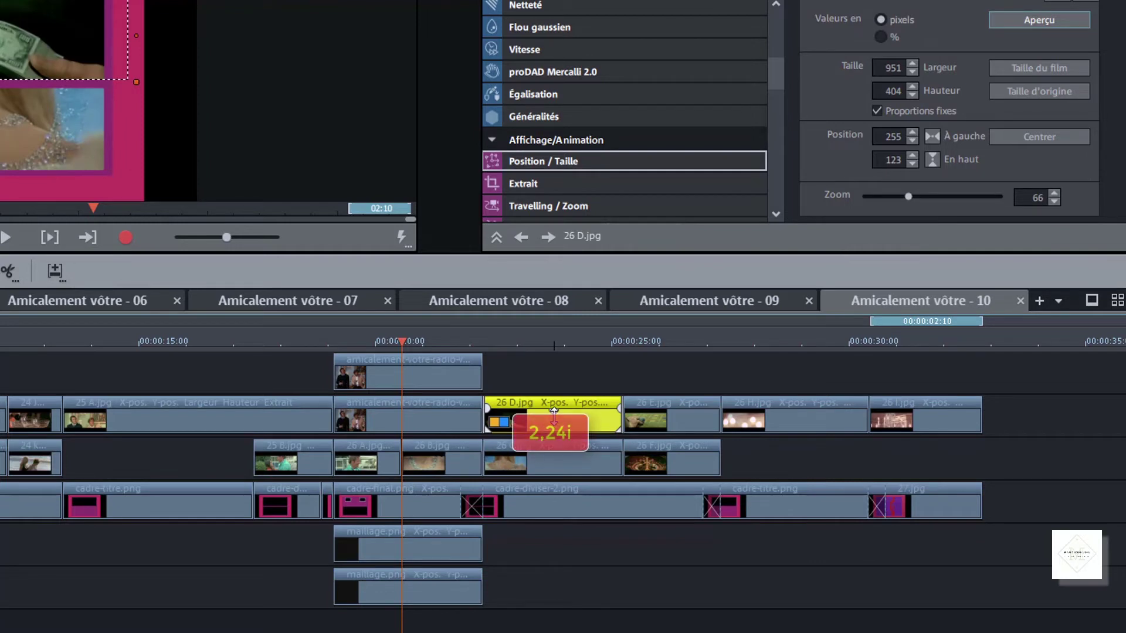
left_click(557, 464)
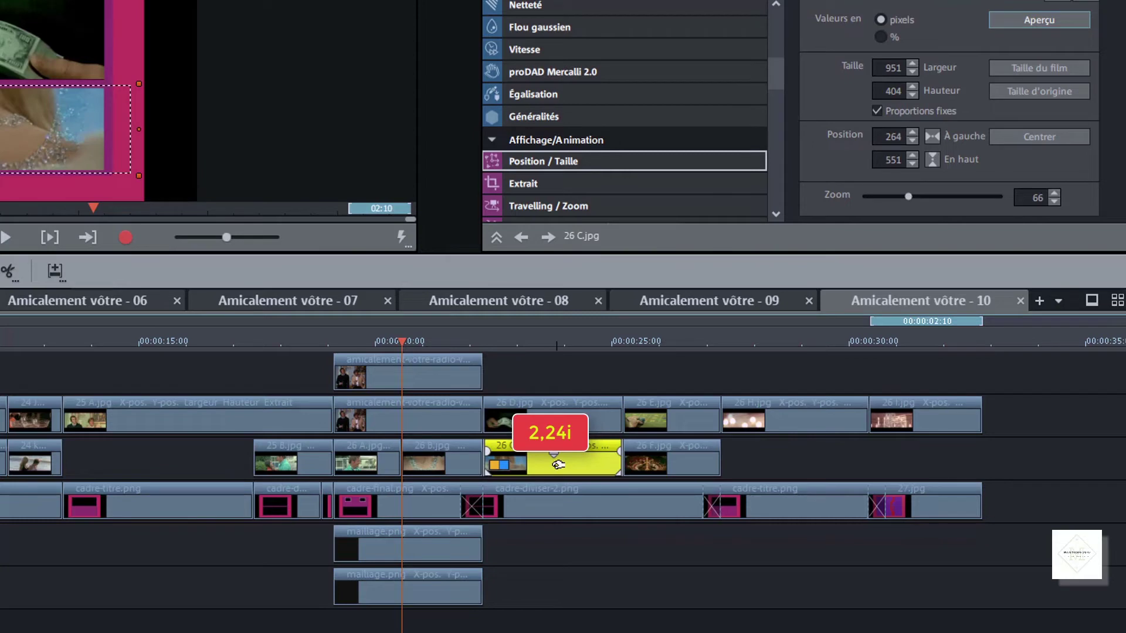
left_click(689, 420)
left_click(690, 420)
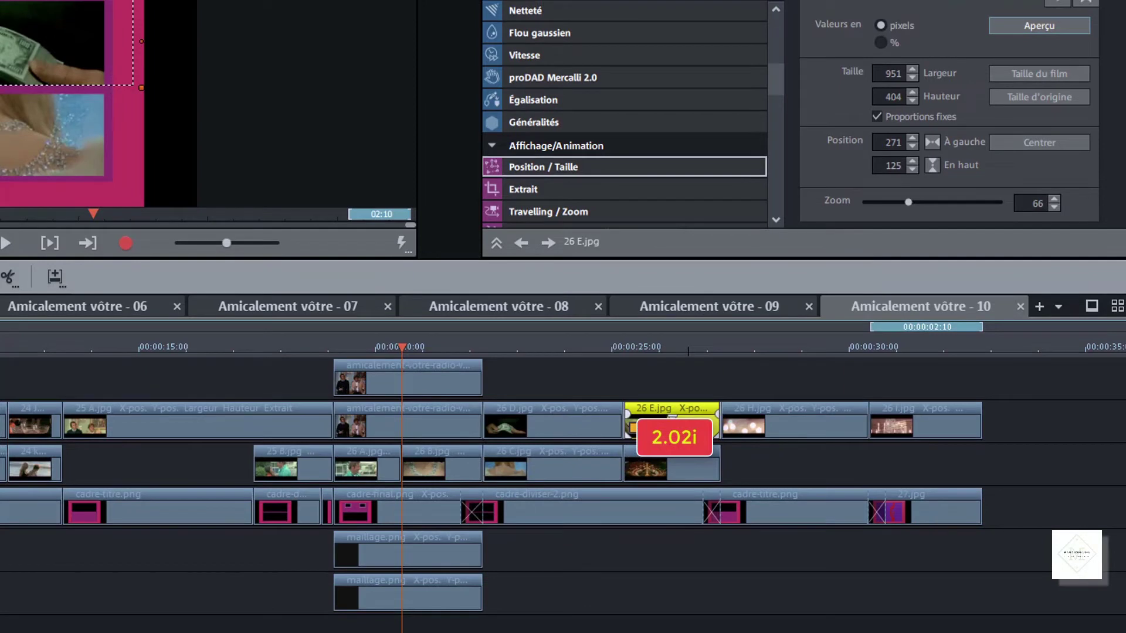
left_click(678, 469)
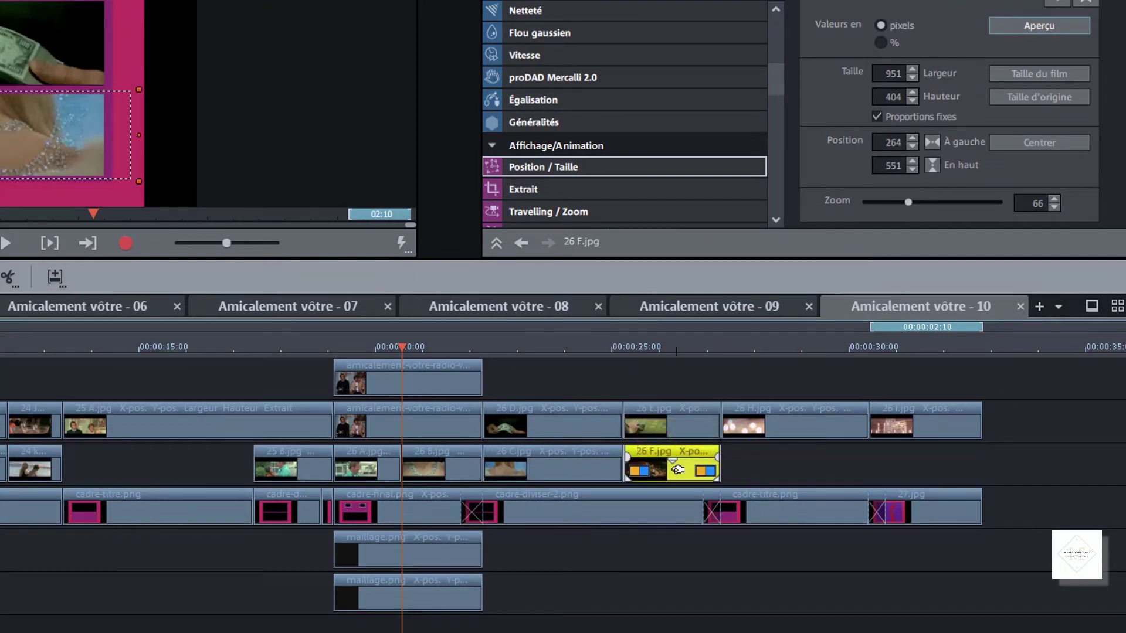
left_click(771, 420)
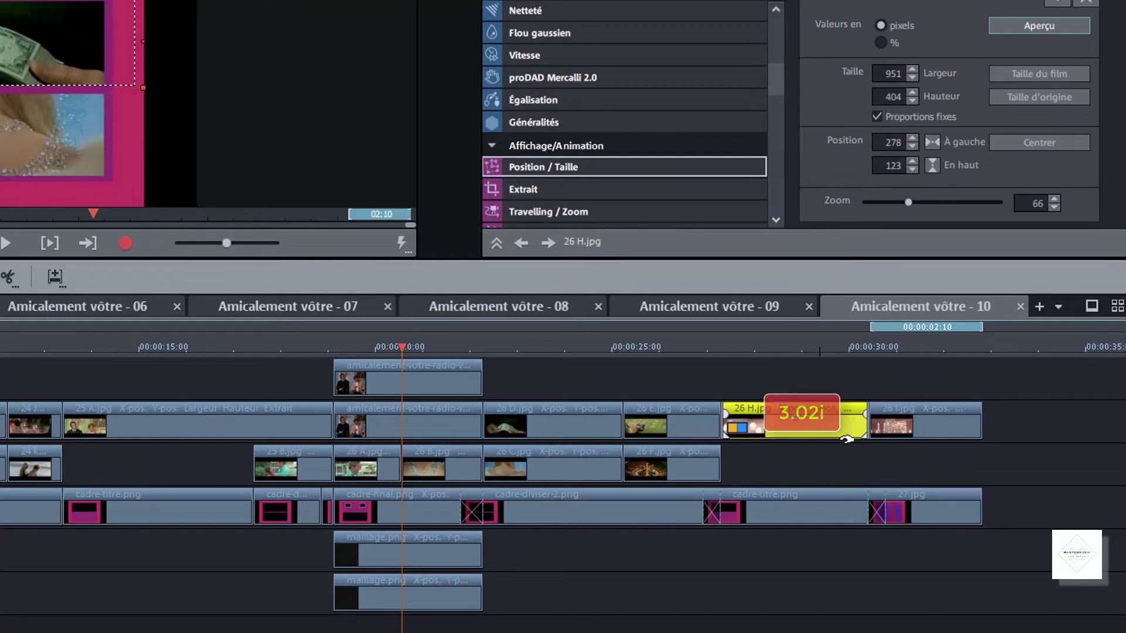
left_click(916, 427)
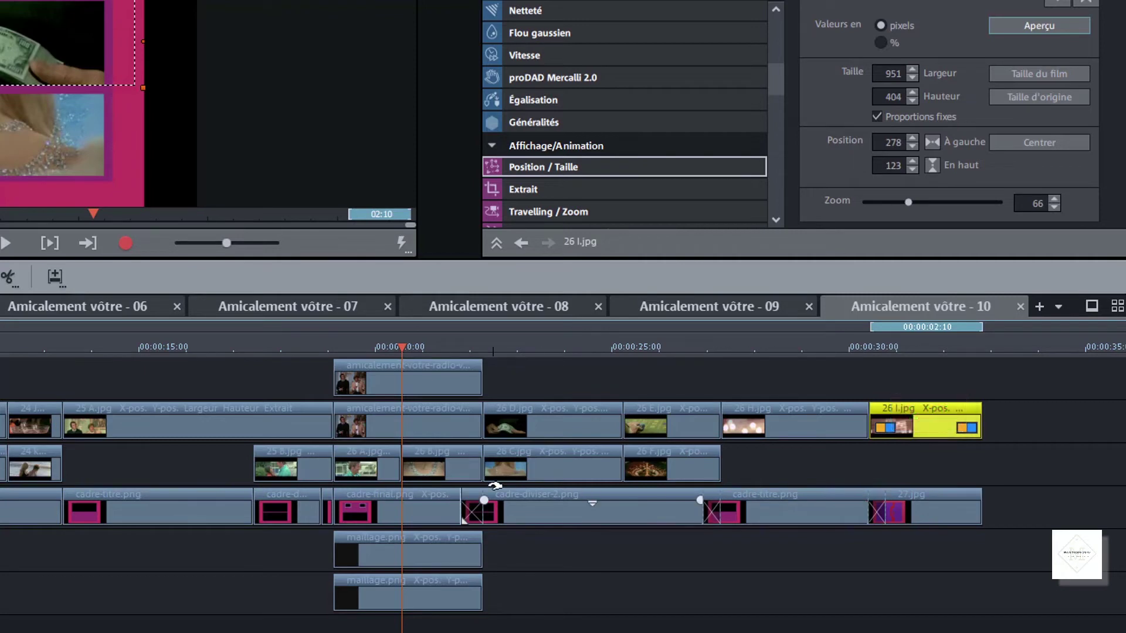
Add a Fondu croisé transition between 26 A.jpg and 26 B.jpg on track 3.
left_click(381, 467)
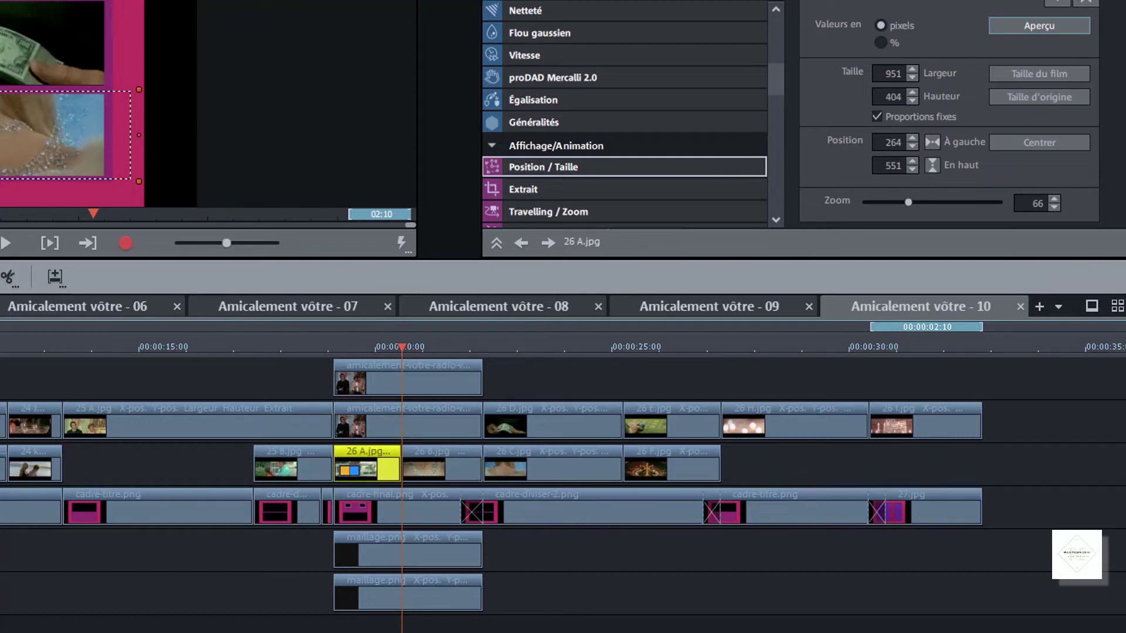
left_click(413, 469)
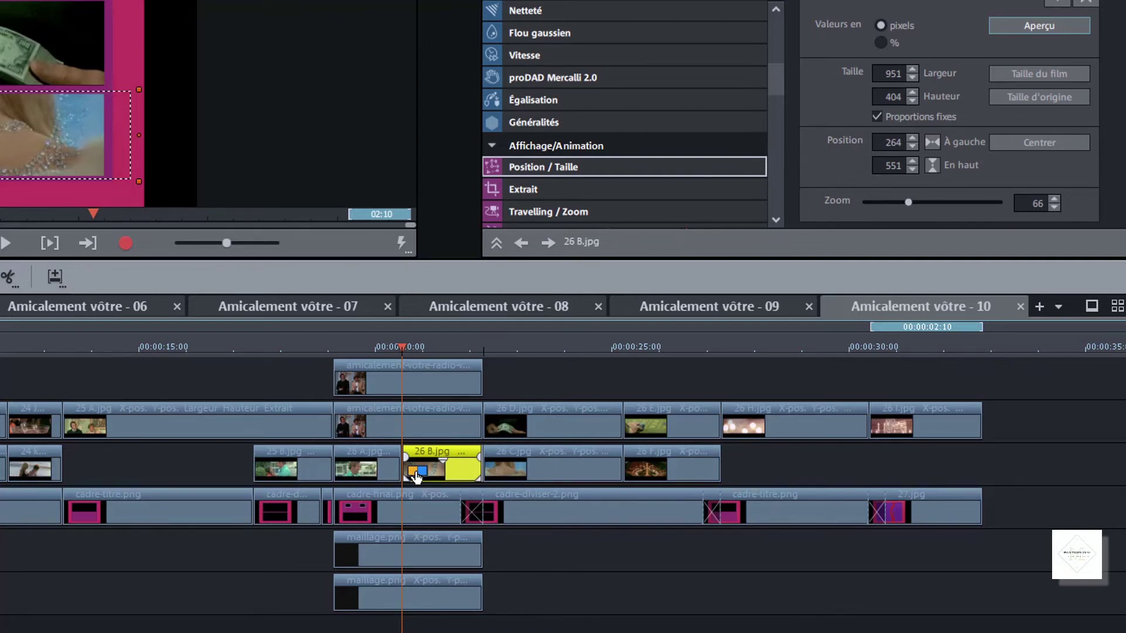
left_click(415, 474)
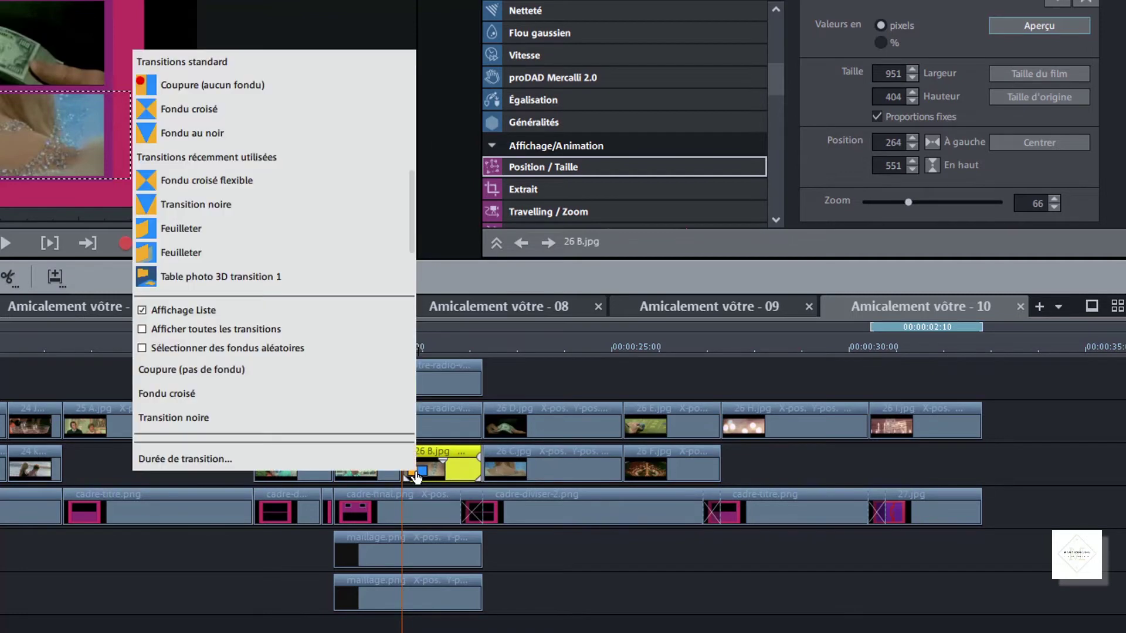
left_click(200, 112)
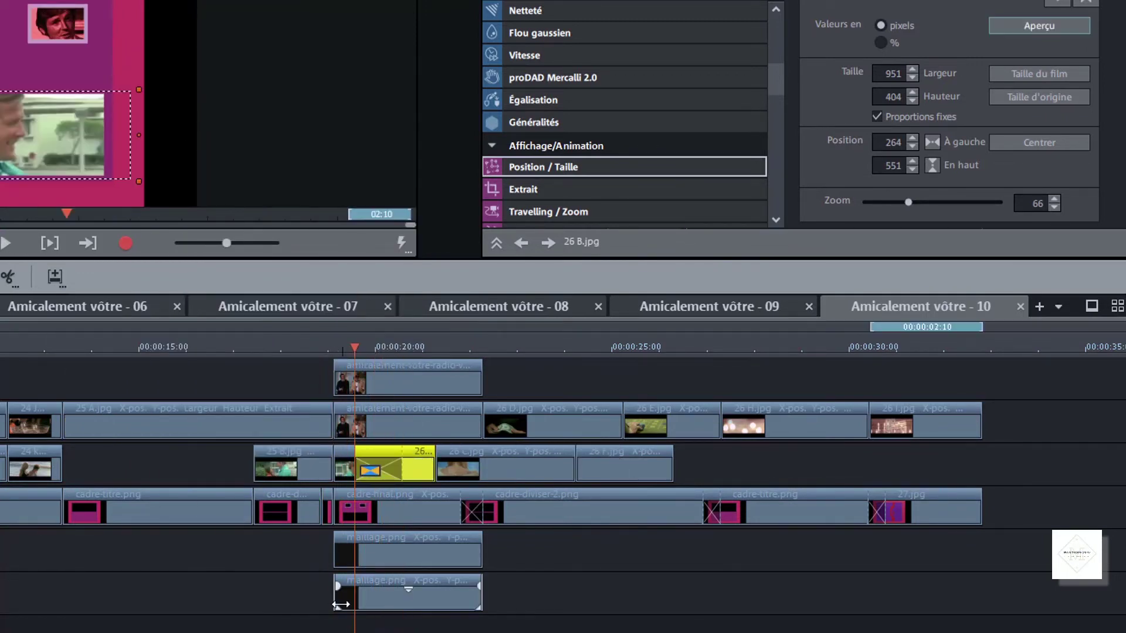
Set the crossfade between 26 A.jpg and 26 B.jpg on track 3 to a length of 11 frames.
left_click(369, 472)
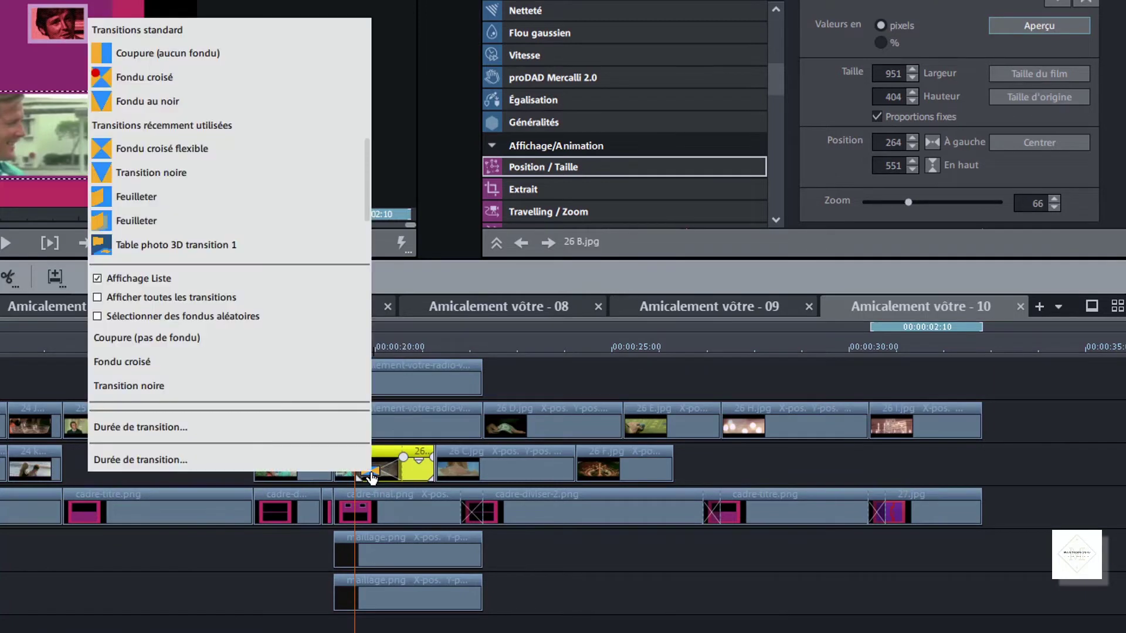
left_click(146, 458)
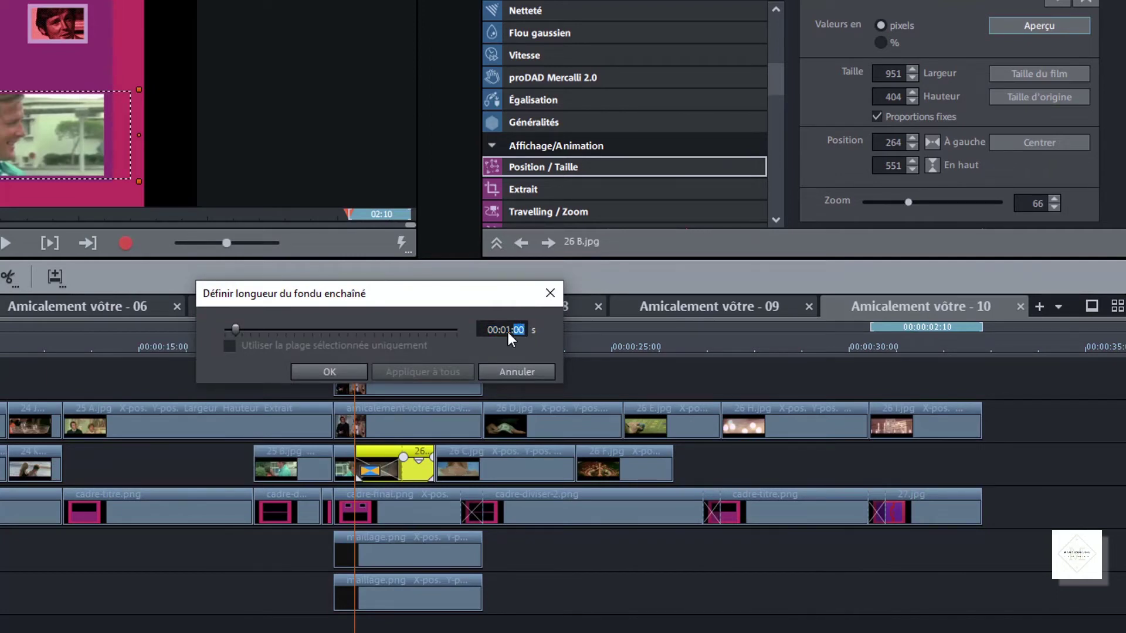
double_click(508, 332)
double_click(515, 330)
type("11")
left_click(359, 376)
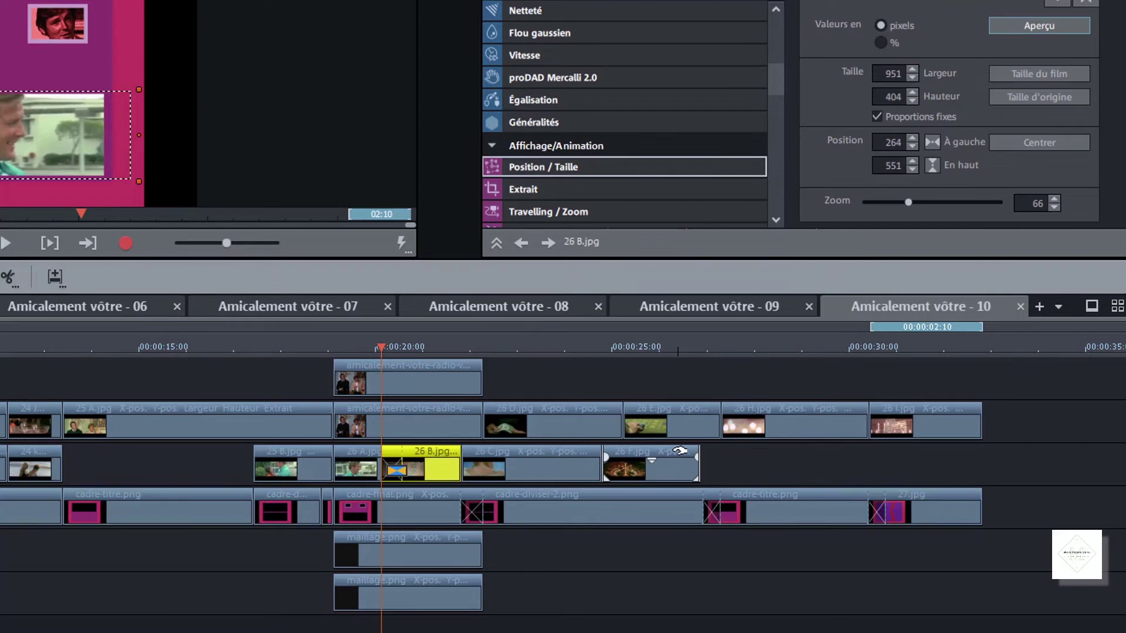
Realign 26 F.jpg and 26 C.jpg on track 3 beneath 26 E.jpg and 26 D.jpg, and retrim 26 B.jpg to reach 26 C.jpg.
mouse_move(681, 451)
left_mouse_down()
mouse_move(738, 451)
mouse_move(700, 451)
left_mouse_up()
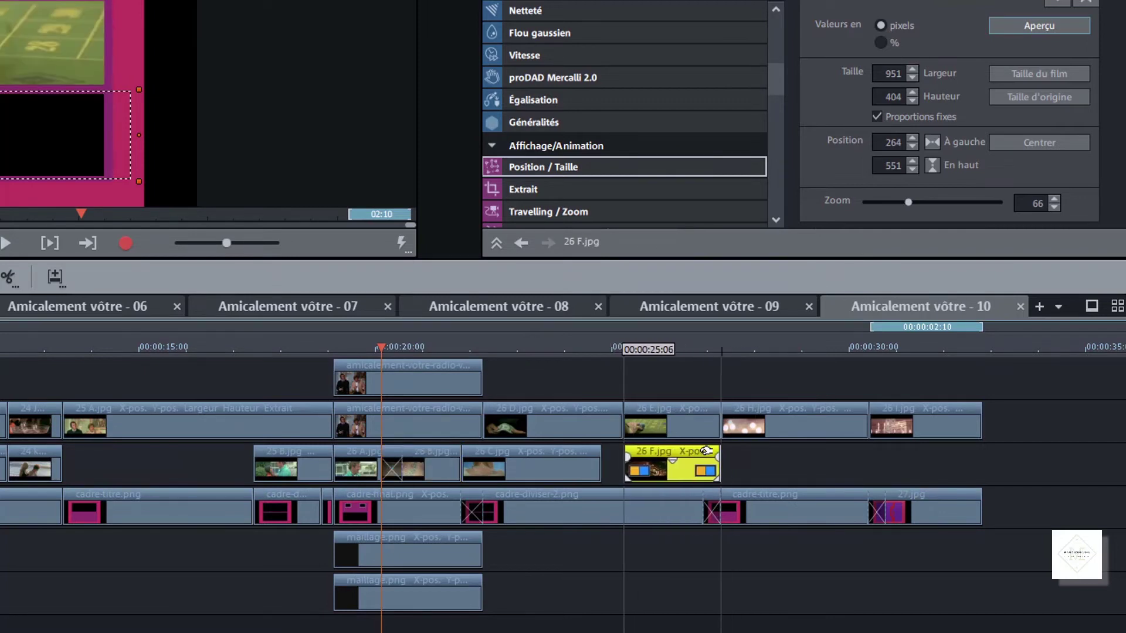
left_click(587, 452)
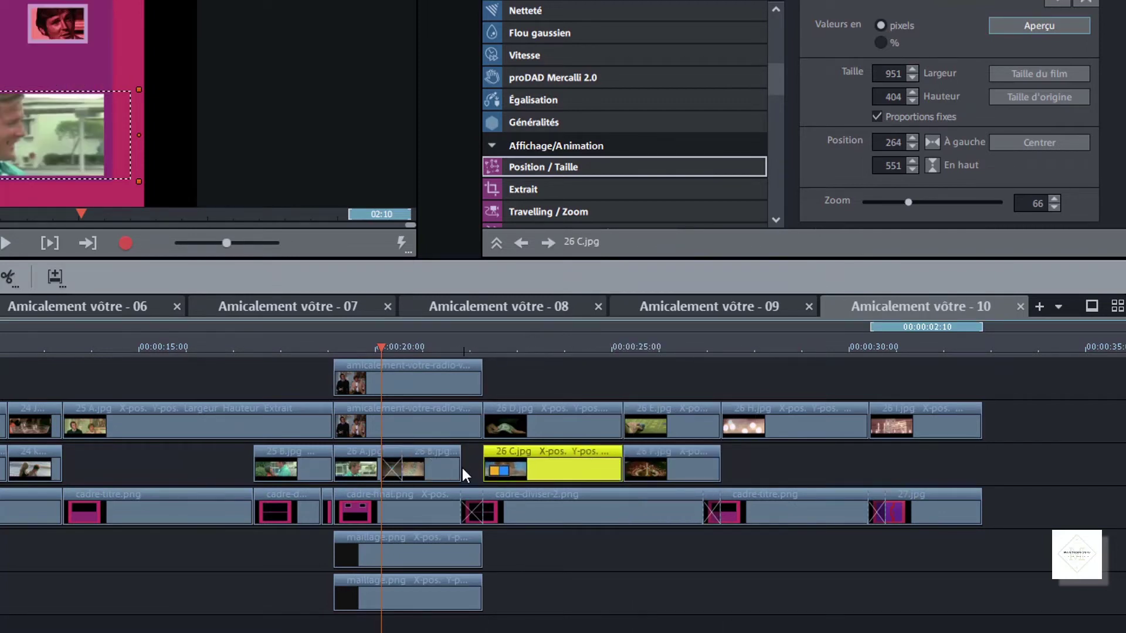
left_click_drag(462, 468, 479, 466)
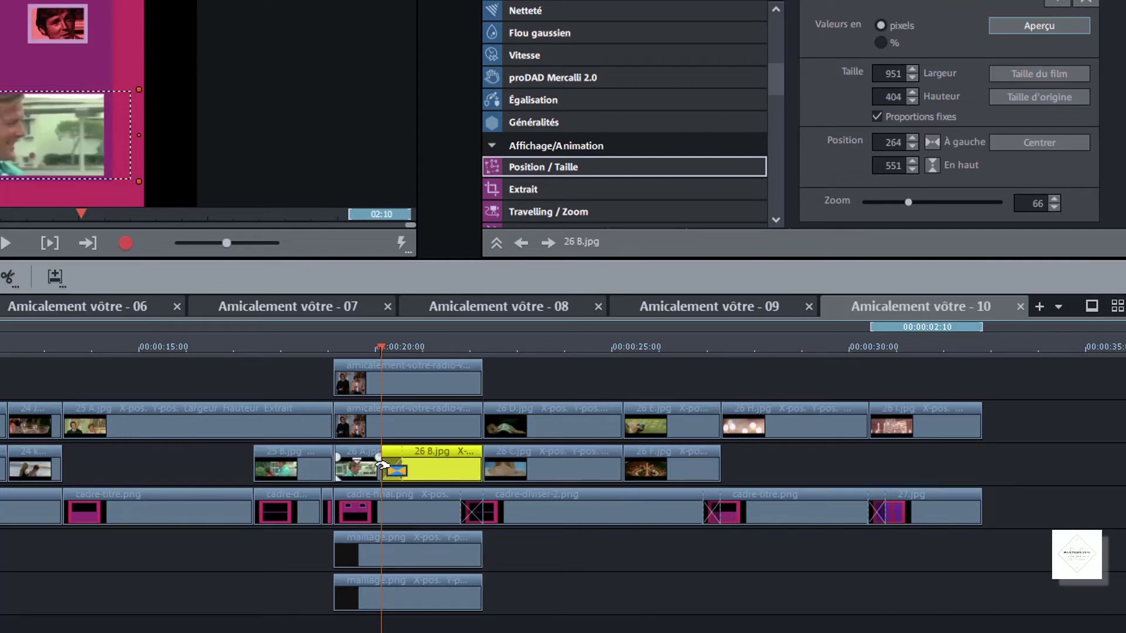
left_click_drag(382, 466, 390, 470)
left_click(579, 572)
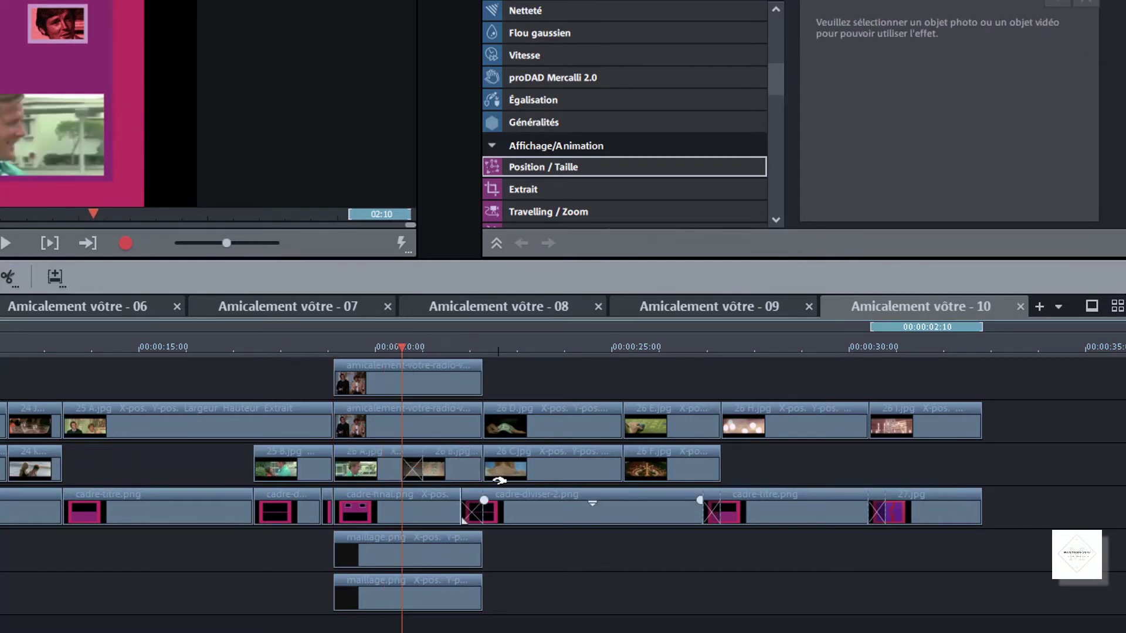
Add a Fondu croisé transition at the start of 26 D.jpg on track 2 and briefly preview it.
left_click(495, 427)
left_click(497, 428)
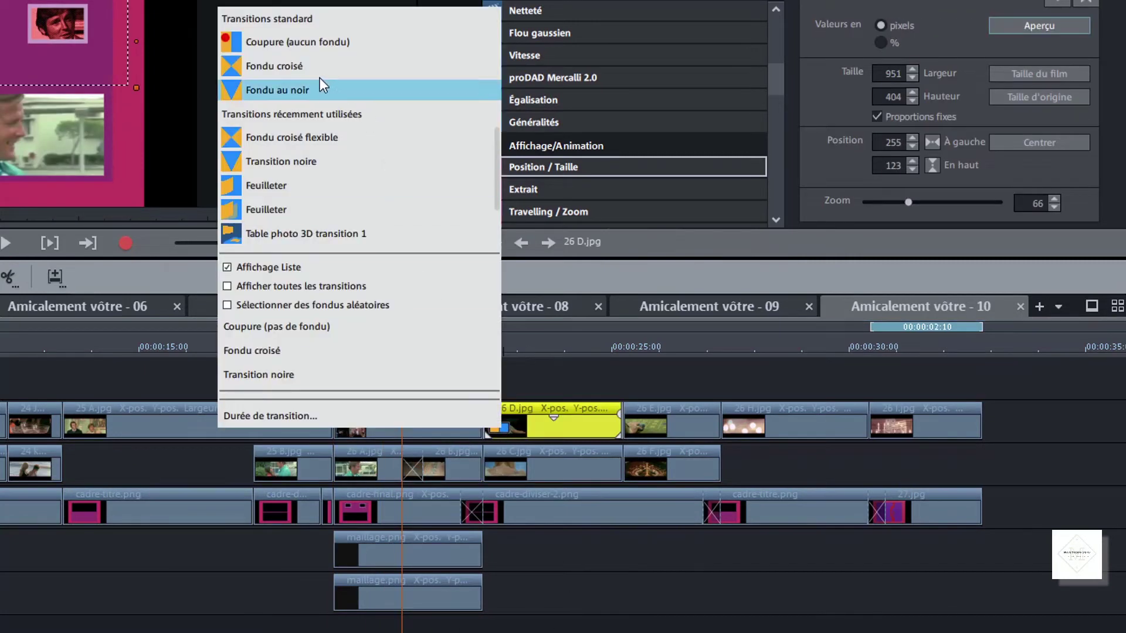
left_click(304, 65)
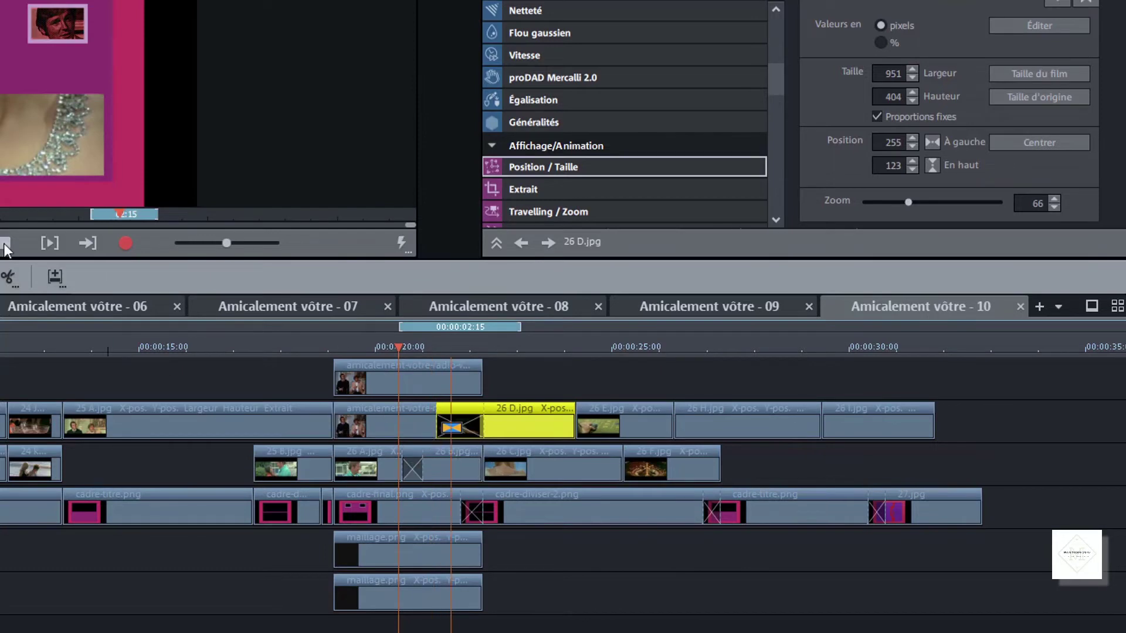
left_click(4, 249)
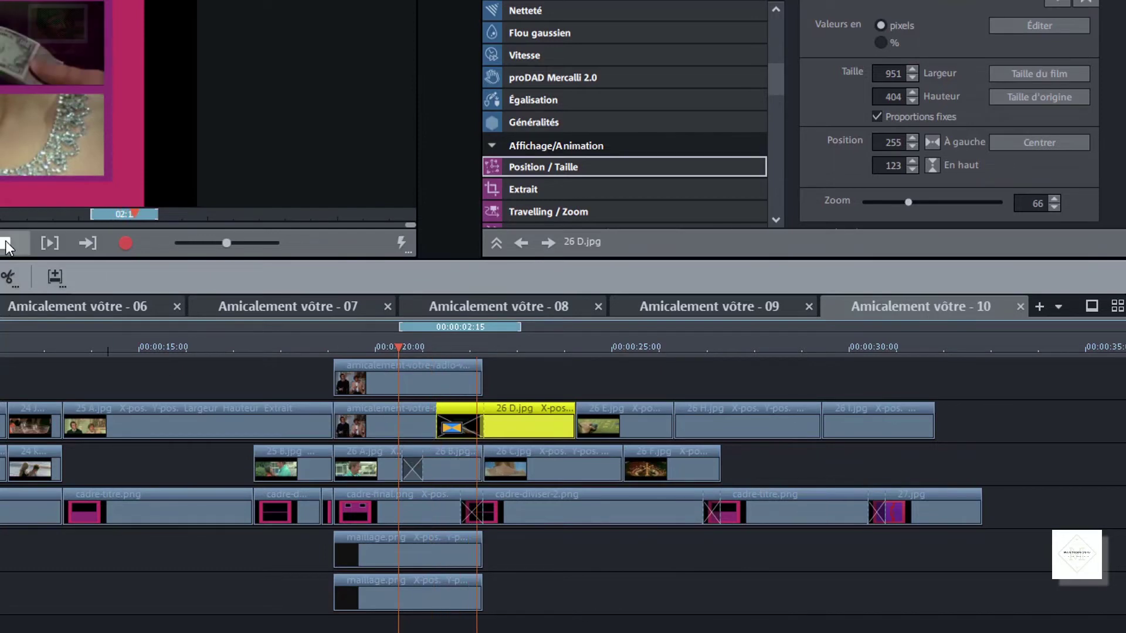
Shorten the crossfade into 26 D.jpg on track 2 to match the crossfade into cadre-diviser-2.png below.
right_click(448, 439)
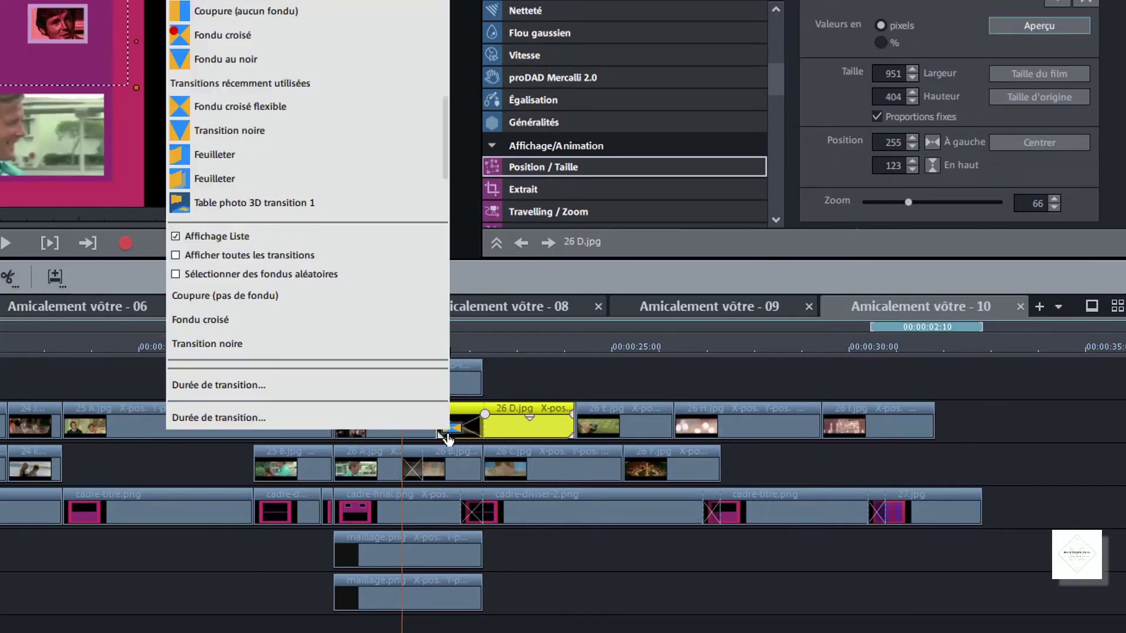
left_click(291, 426)
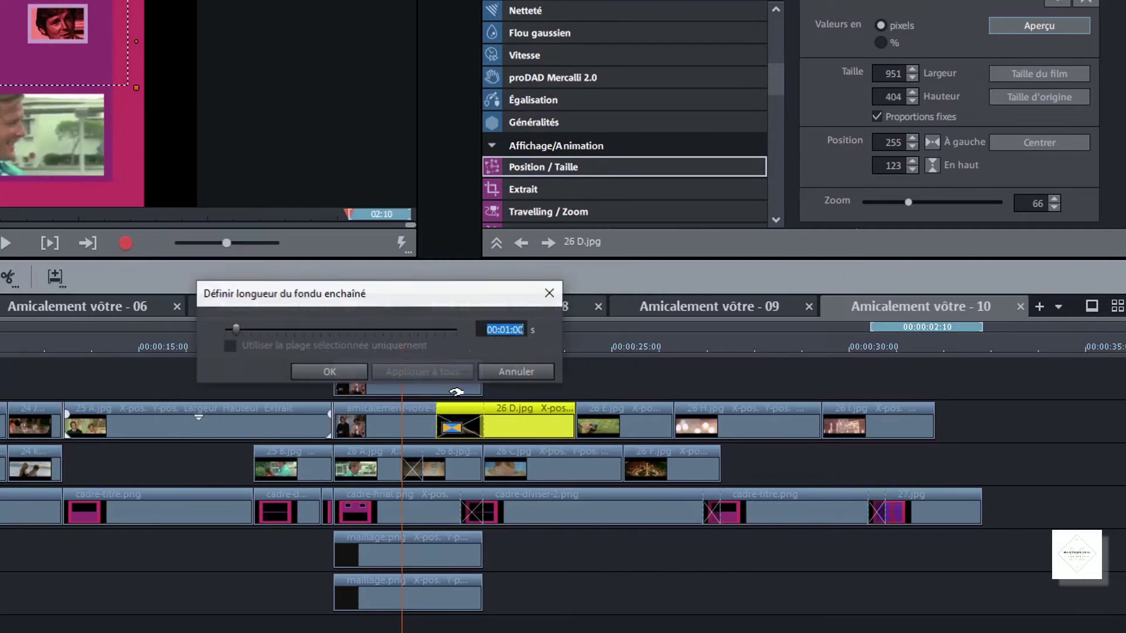
double_click(505, 329)
scroll(506, 329, "down", 1)
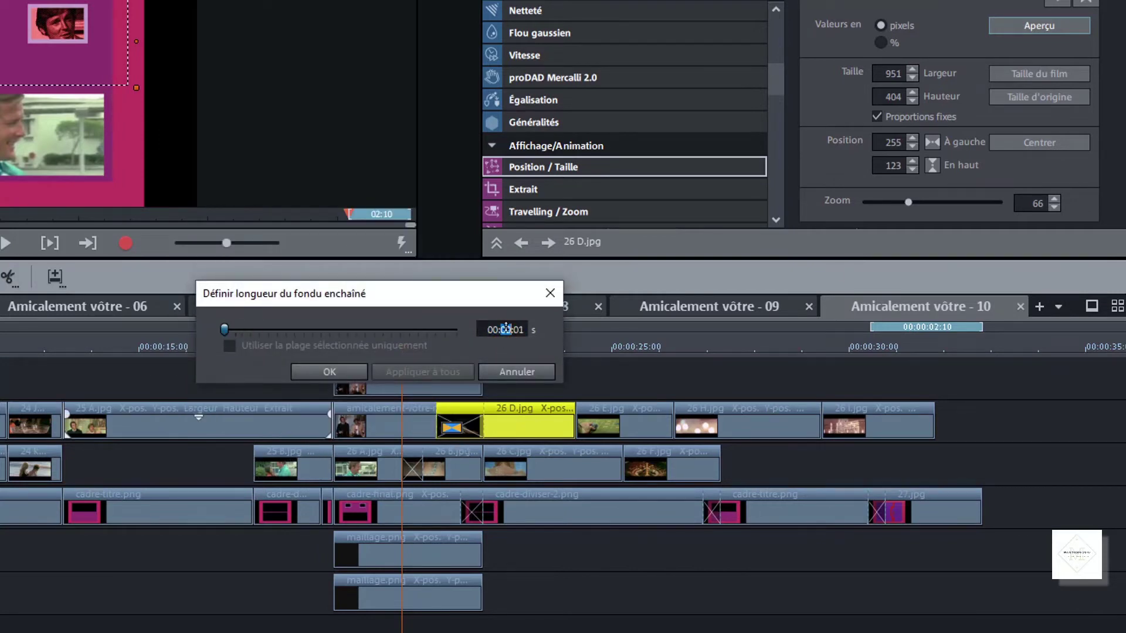
left_click(520, 329)
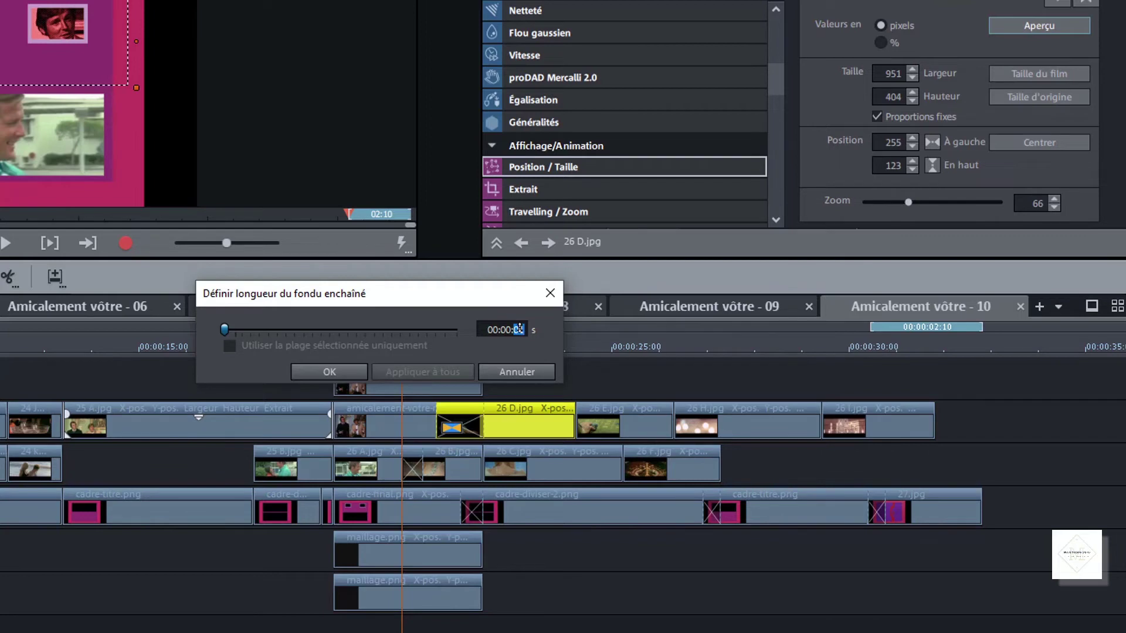
left_click(349, 374)
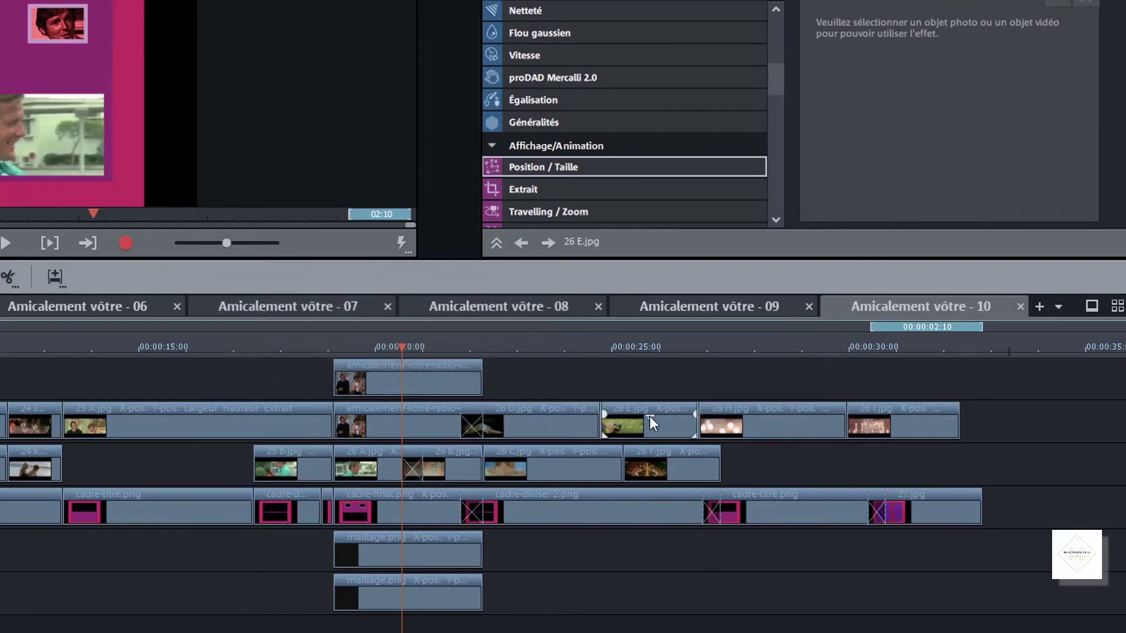
Realign 26 E.jpg and its following clips with 26 F.jpg, extend 26 D.jpg to meet it, and place the playhead at 26 D.jpg's start.
left_click_drag(649, 420, 671, 420)
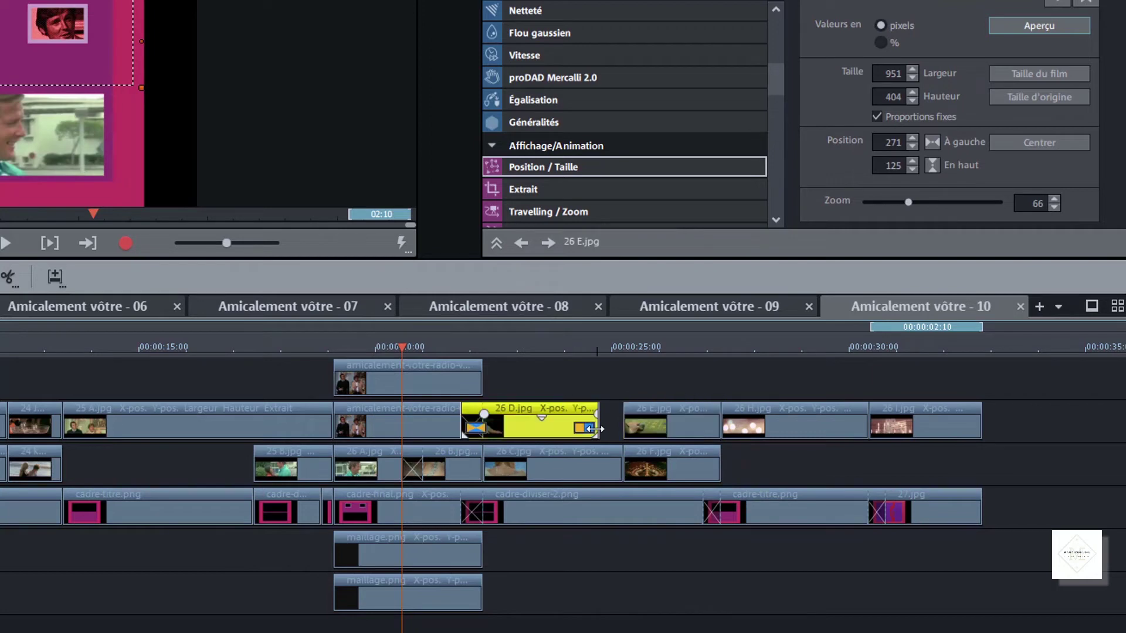
left_click(587, 421)
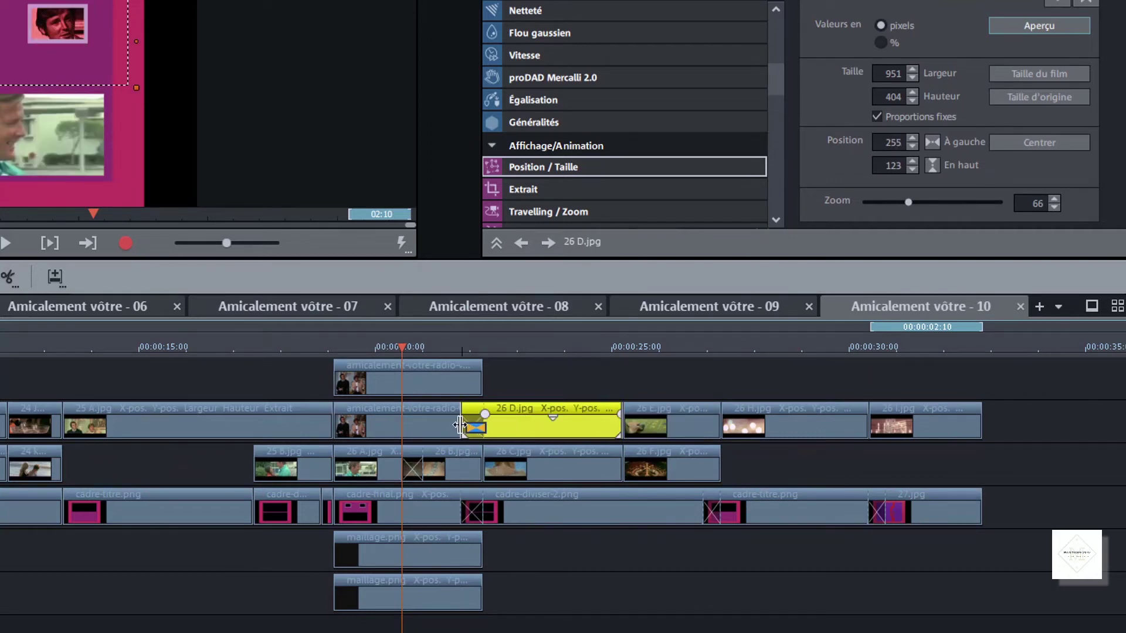
left_click(460, 349)
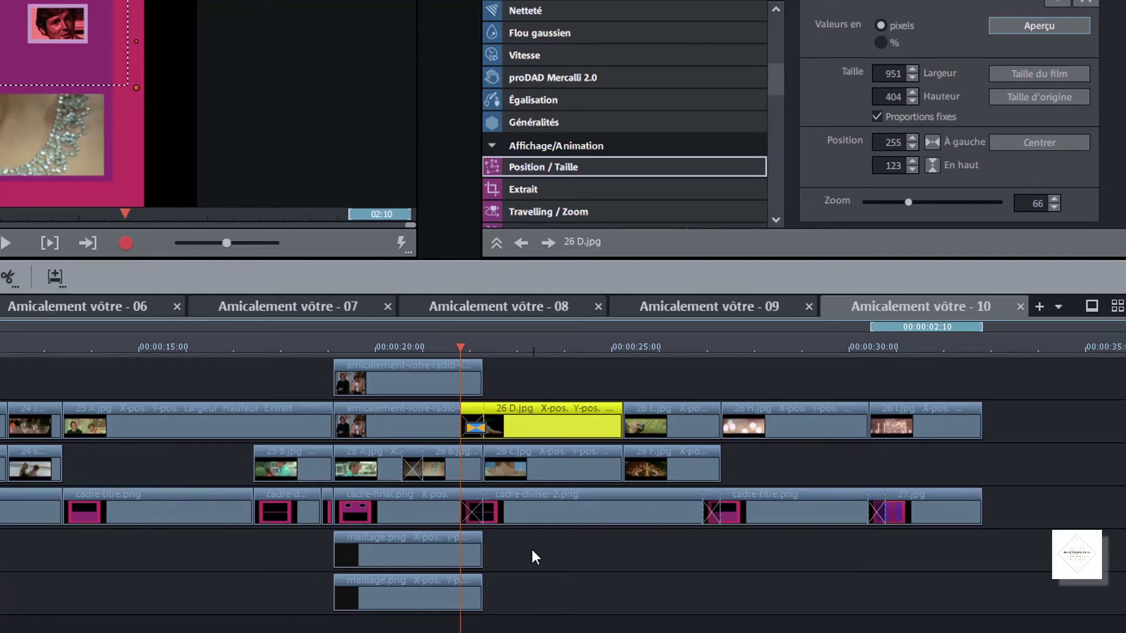
Add a Fondu croisé transition between 26 B.jpg and 26 C.jpg on track 3.
left_click(500, 473)
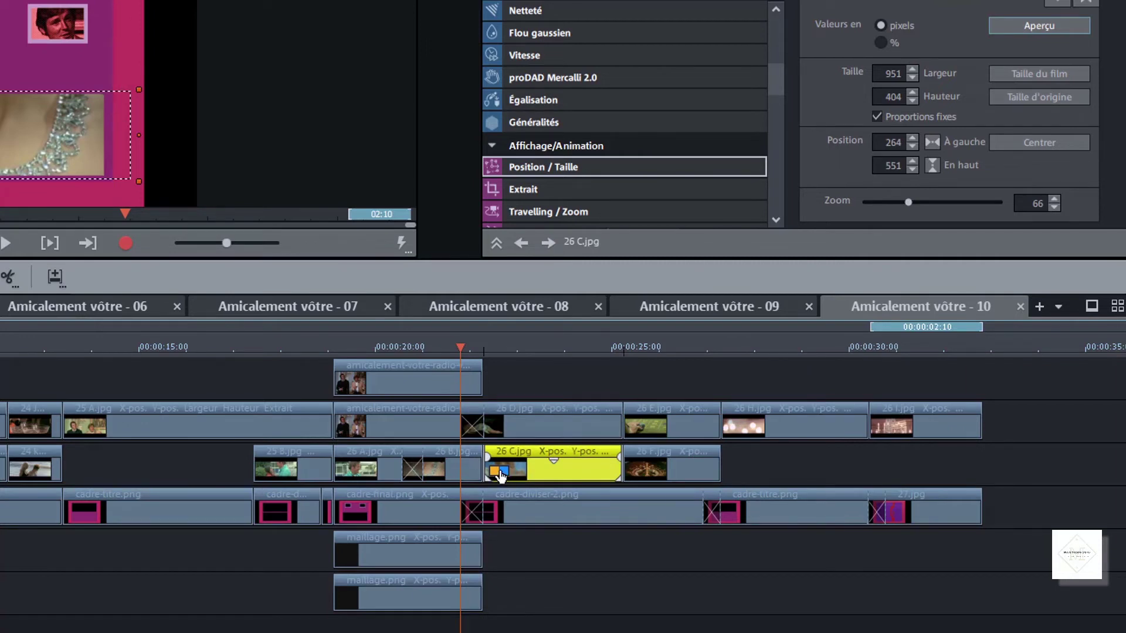
left_click(500, 473)
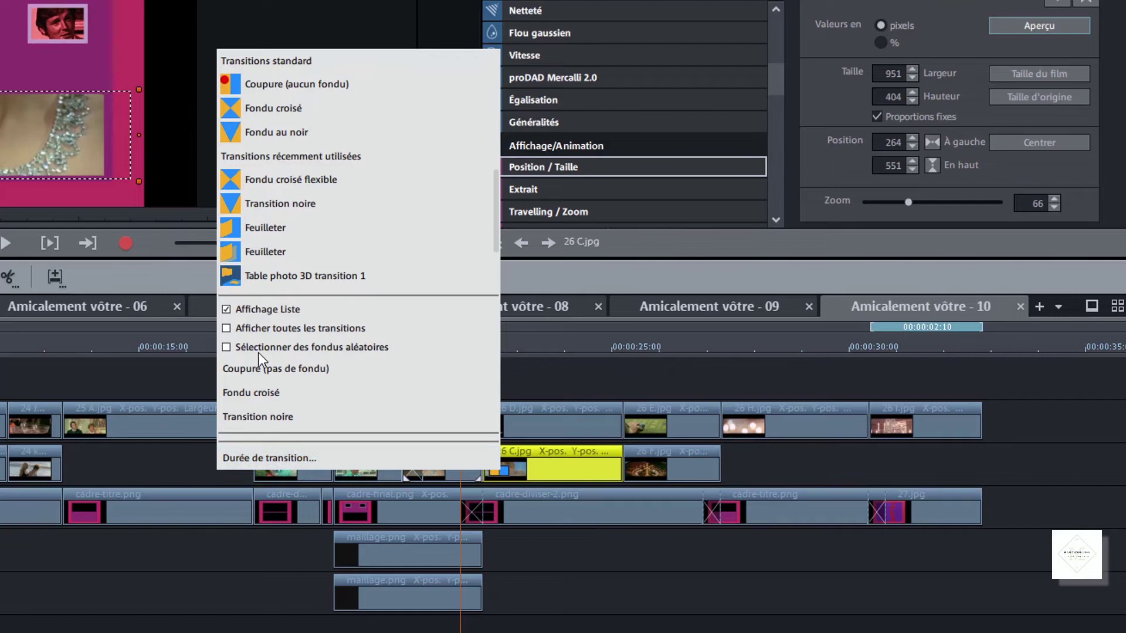
left_click(273, 108)
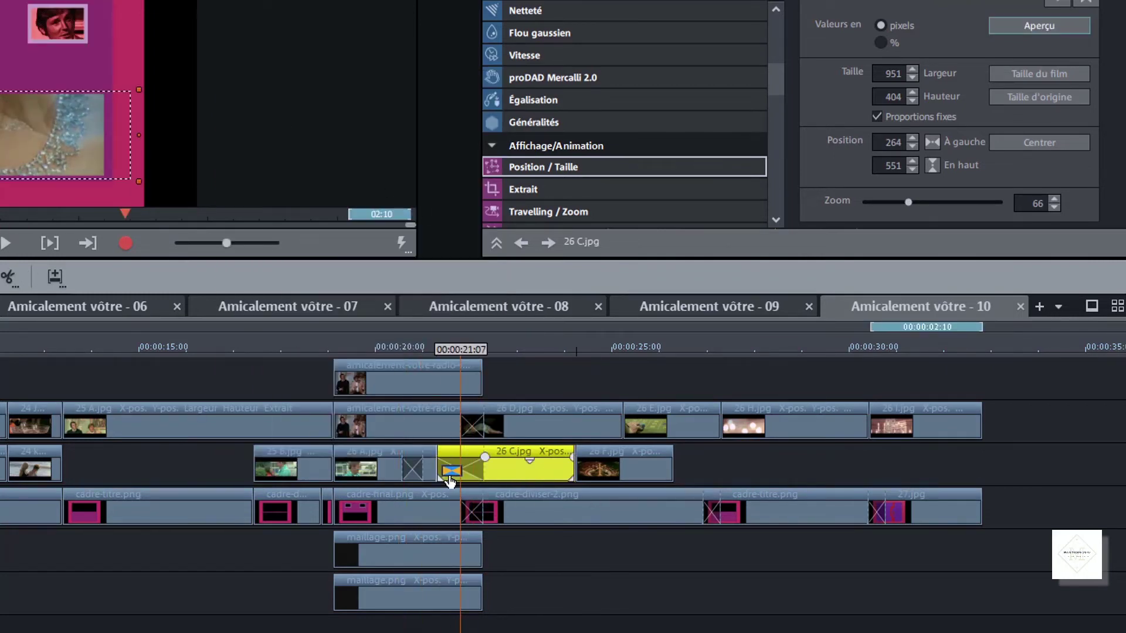
Shorten the crossfade into 26 C.jpg on track 3 to match the 26 D.jpg crossfade above.
right_click(450, 478)
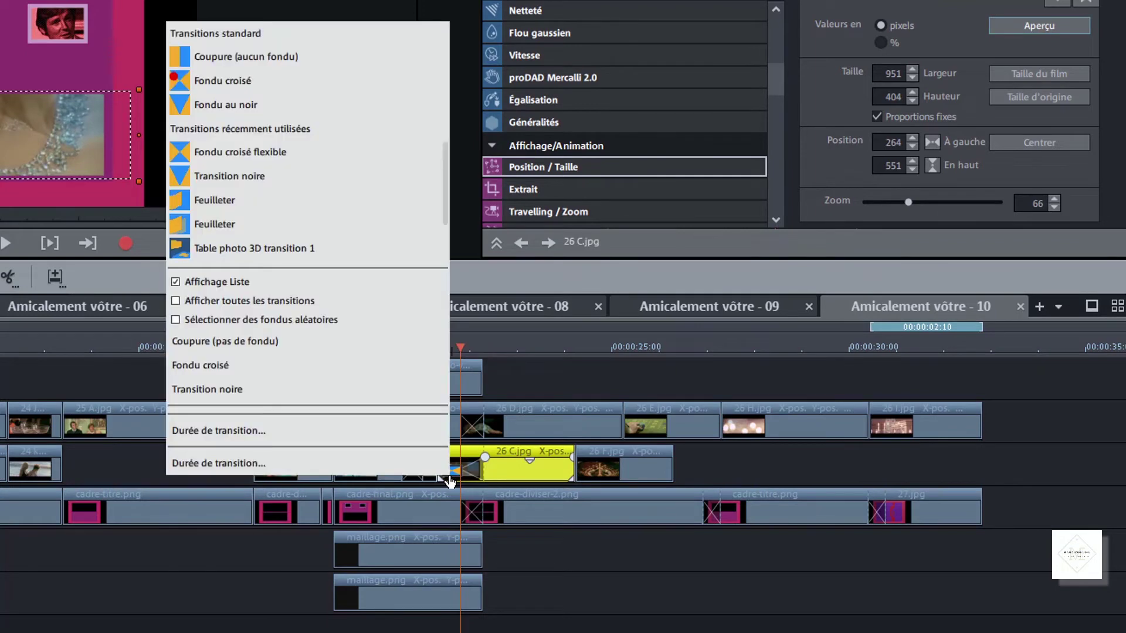
left_click(364, 458)
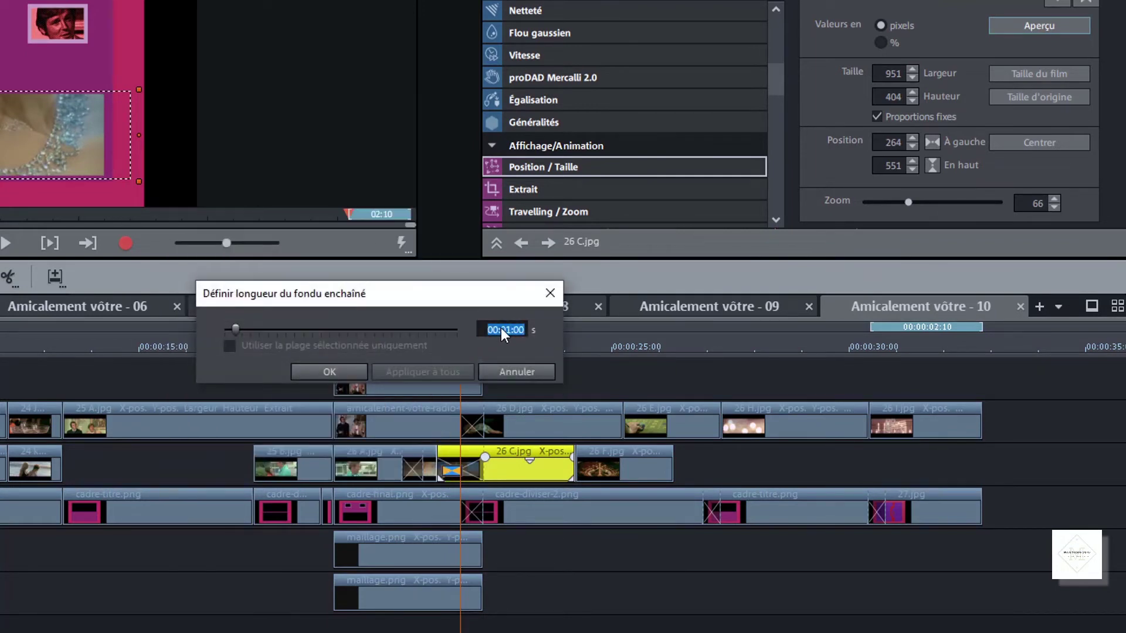
key("Down")
left_click(339, 370)
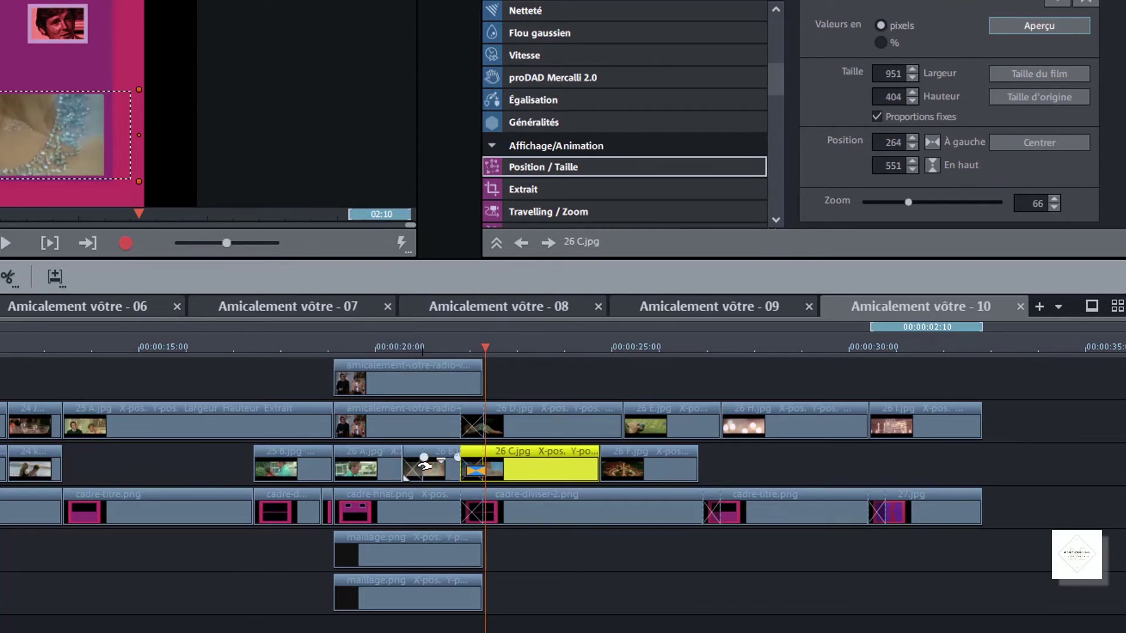
Nudge the start of 26 B.jpg slightly earlier, then realign 26 F.jpg under 26 E.jpg and extend 26 C.jpg to meet it.
left_click_drag(403, 466, 399, 465)
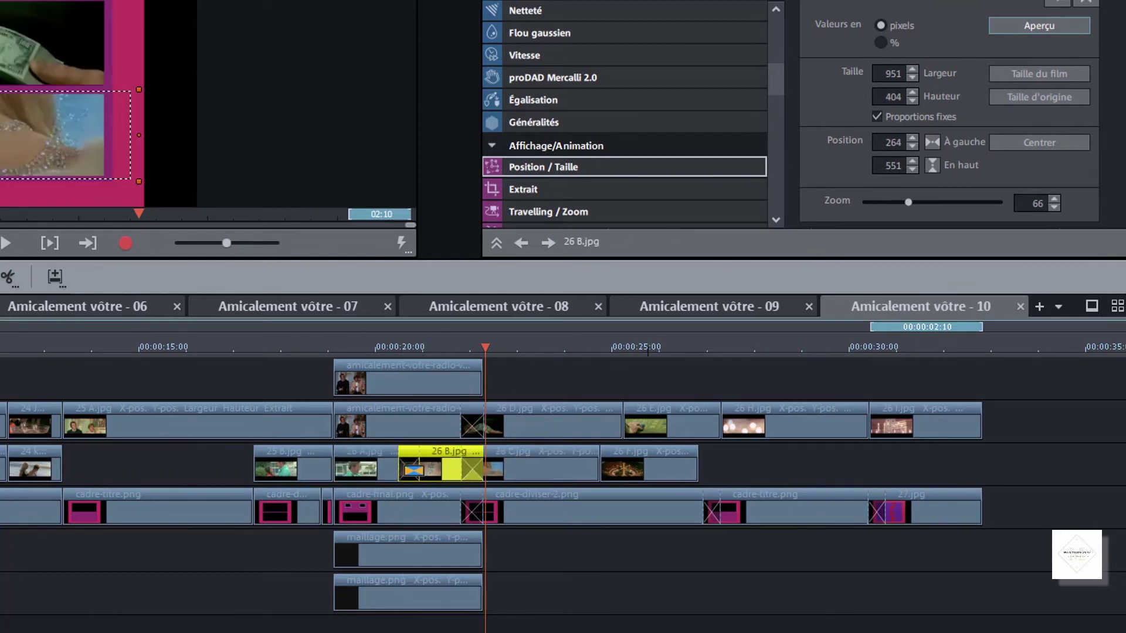
key("Escape")
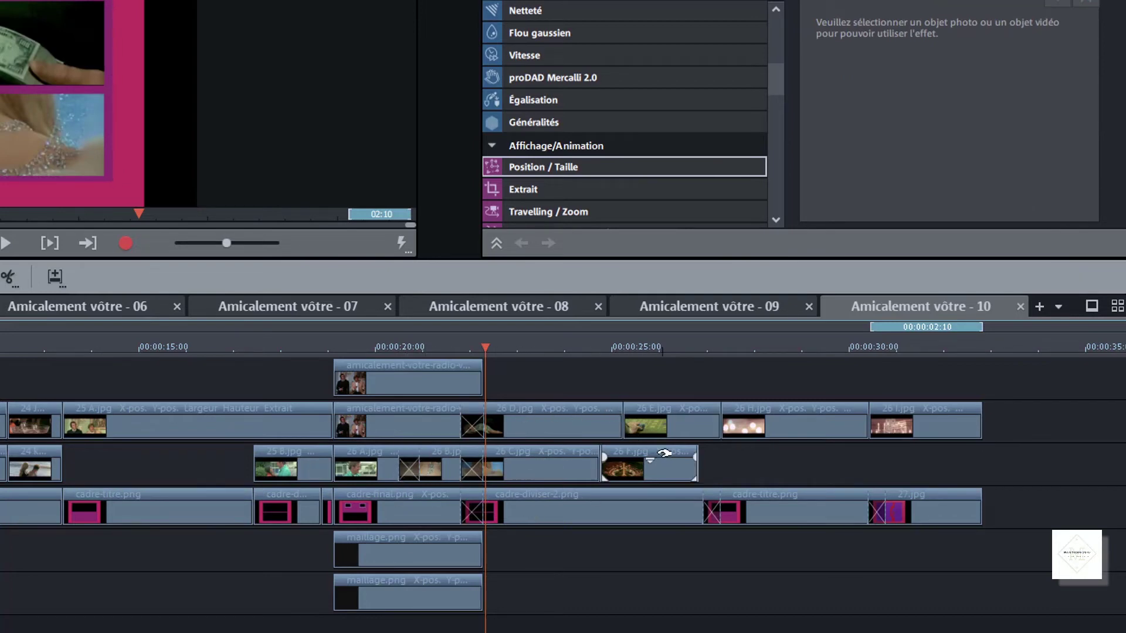
left_click_drag(664, 454, 692, 457)
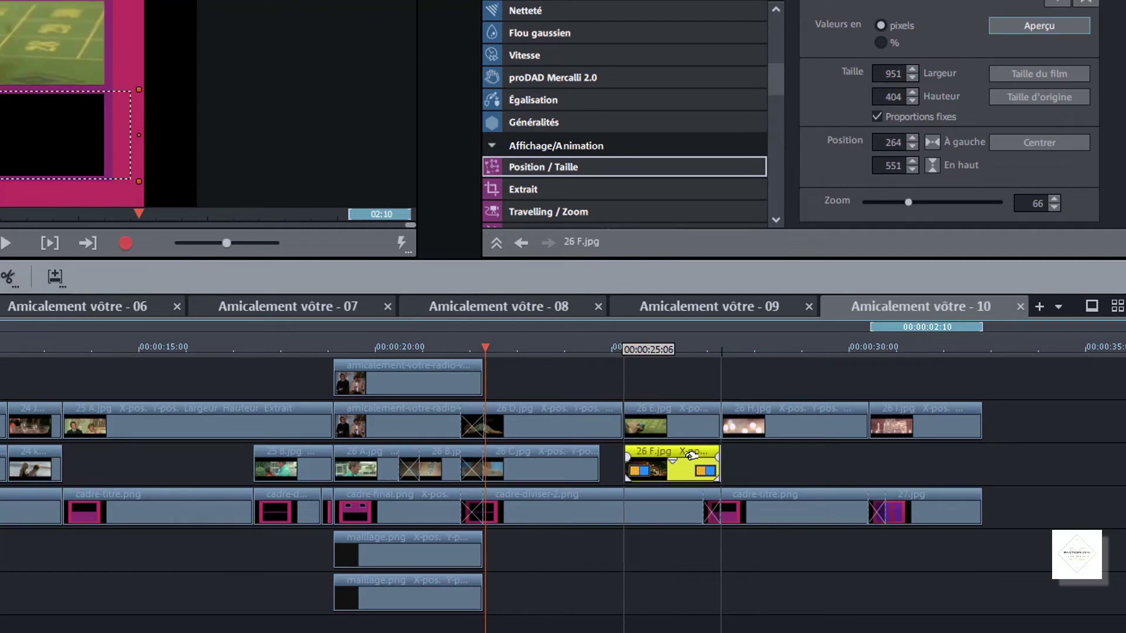
left_click_drag(599, 463, 622, 463)
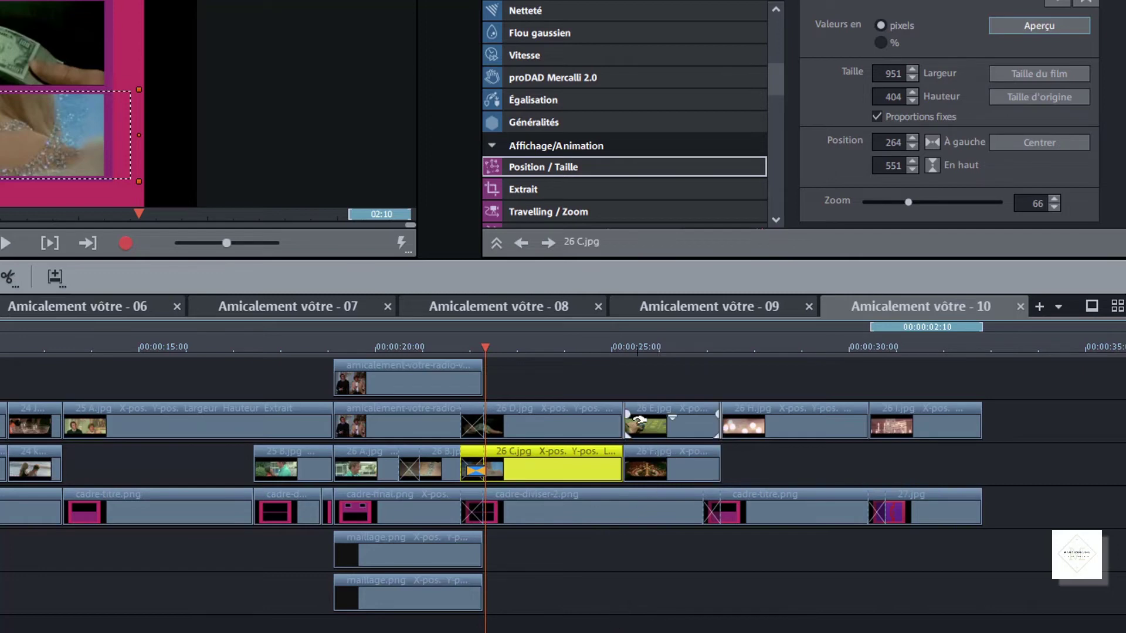
Add a Fondu croisé transition between 26 D.jpg and 26 E.jpg on track 2.
left_click(637, 429)
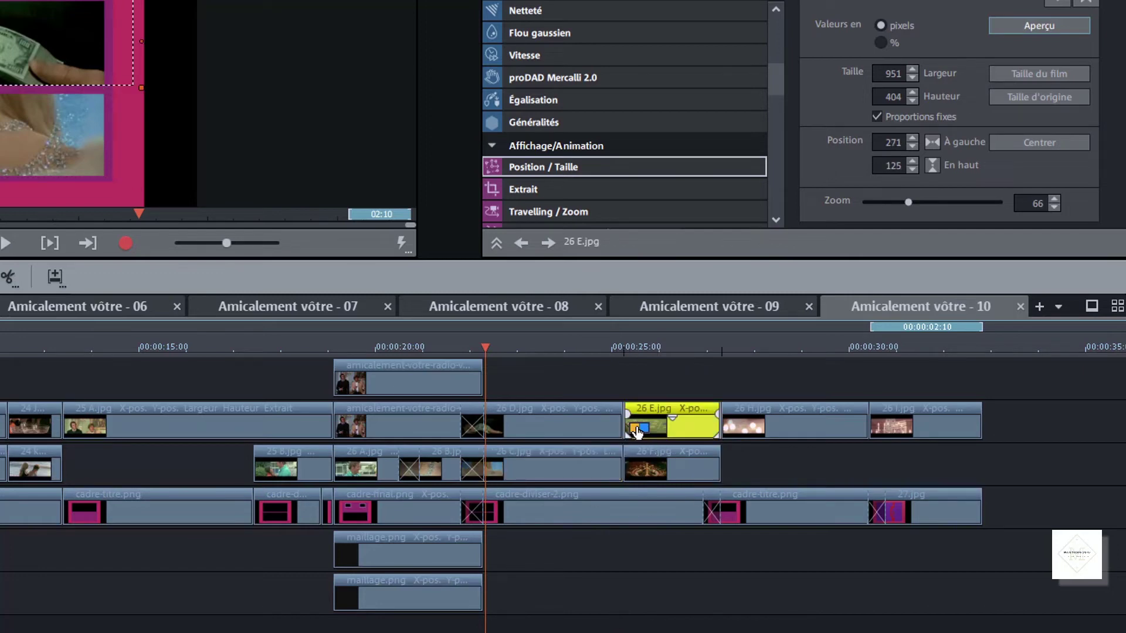
left_click(637, 431)
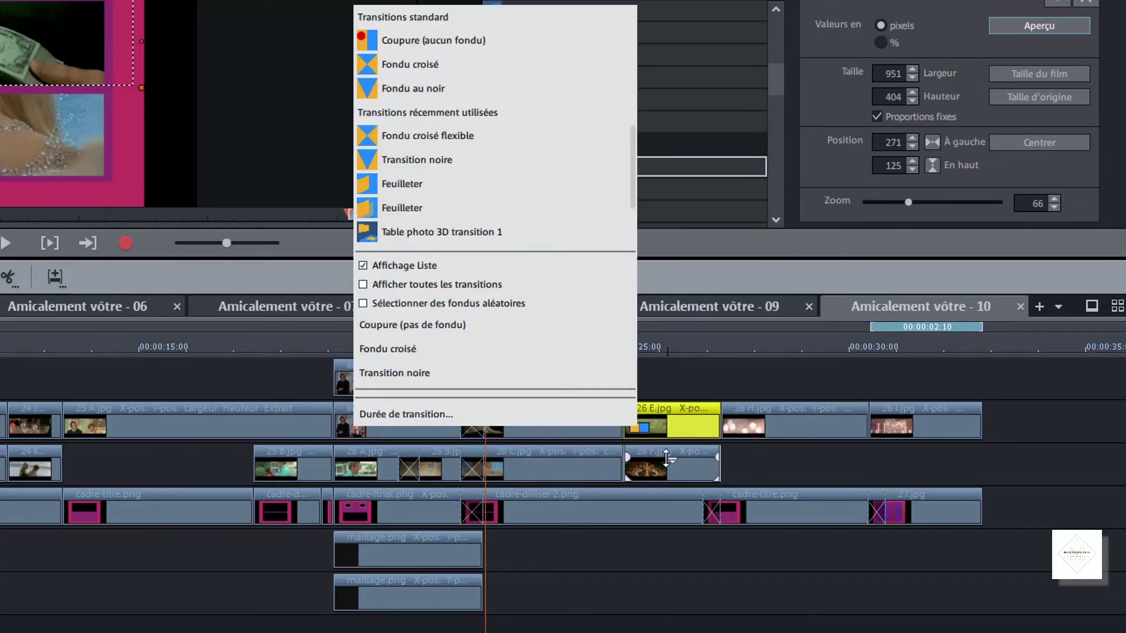
left_click(467, 418)
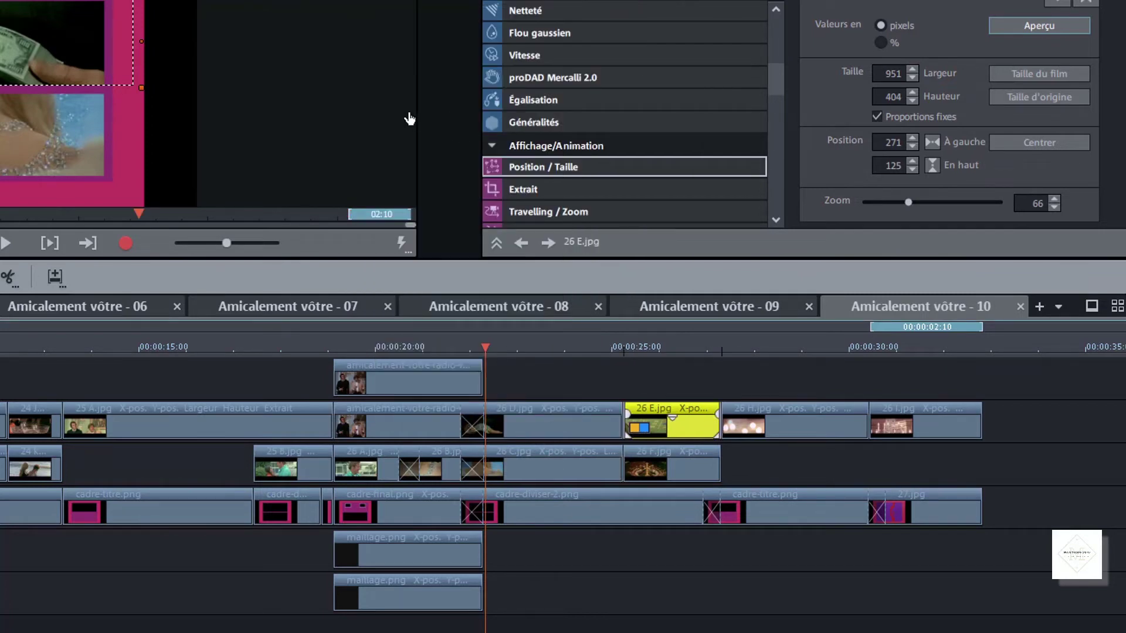
left_click(410, 65)
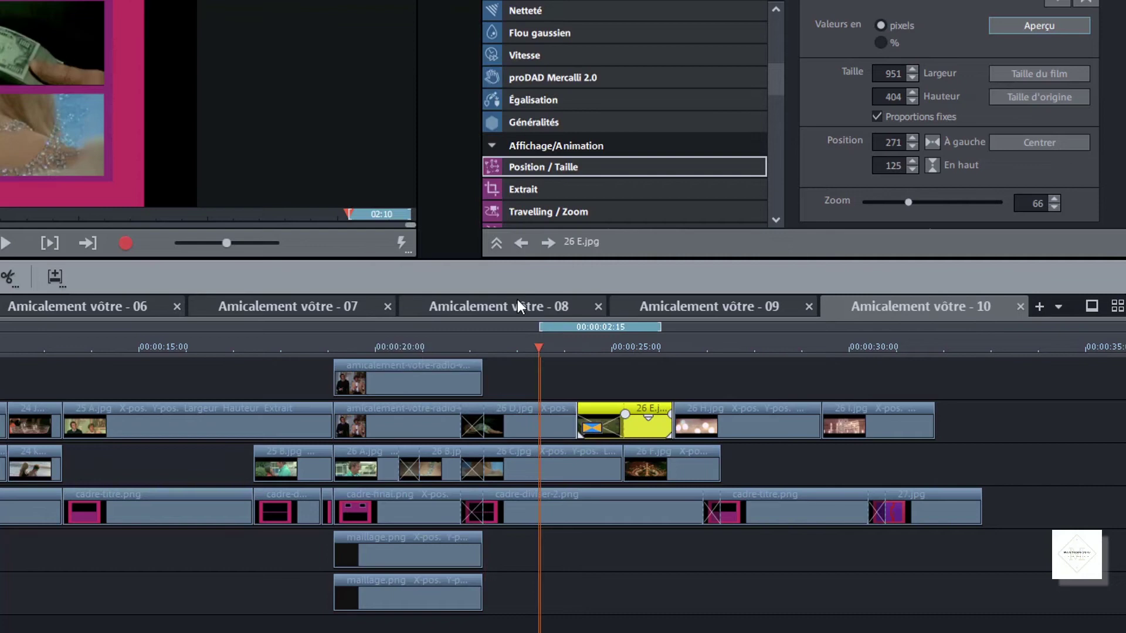
Shorten the crossfade between 26 D.jpg and 26 E.jpg on track 2 to well under one second.
right_click(593, 433)
left_click(460, 416)
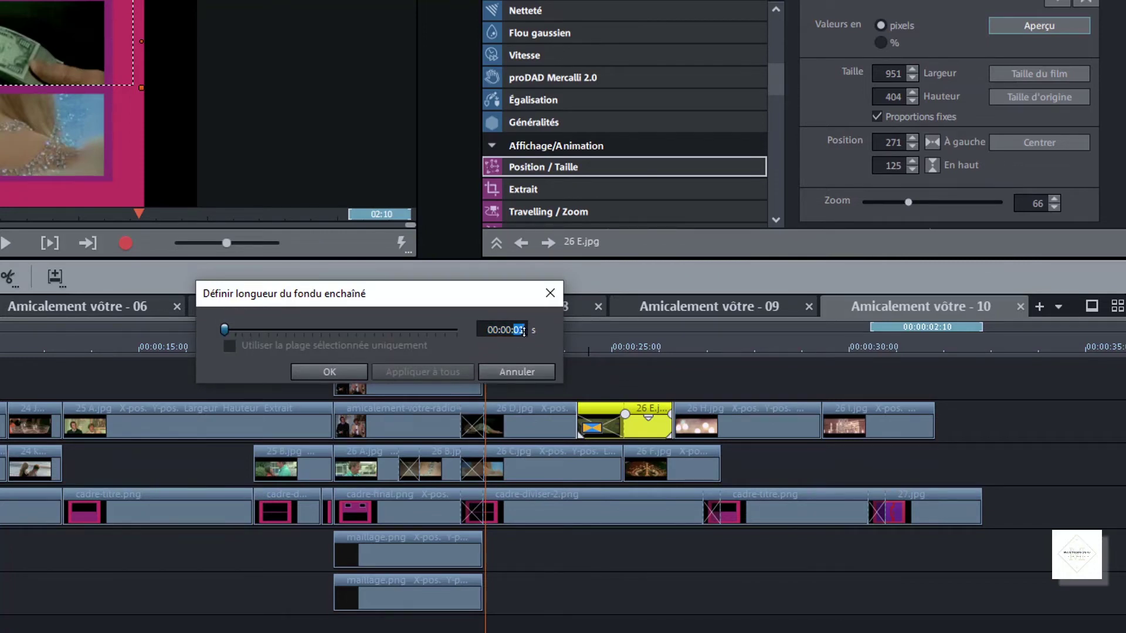
scroll(523, 331, "up", 9)
scroll(521, 345, "down", 17)
left_click(351, 376)
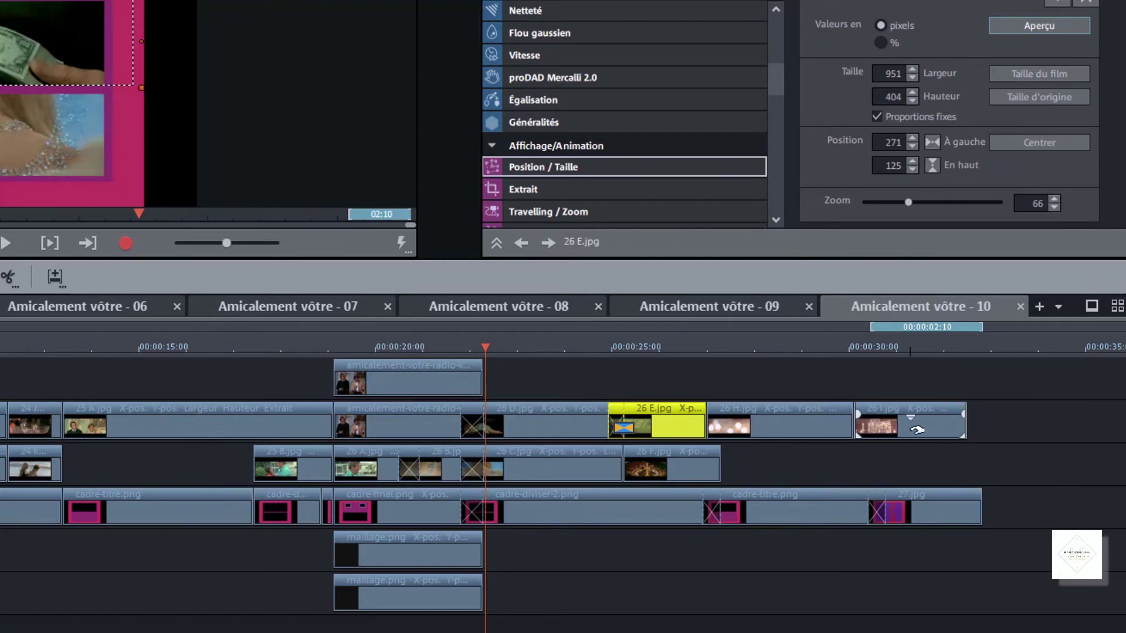
Shift 26 I.jpg and 26 H.jpg on track 2 slightly later and extend 26 E.jpg to meet 26 H.jpg.
left_click_drag(912, 428, 928, 427)
left_click_drag(760, 424, 774, 426)
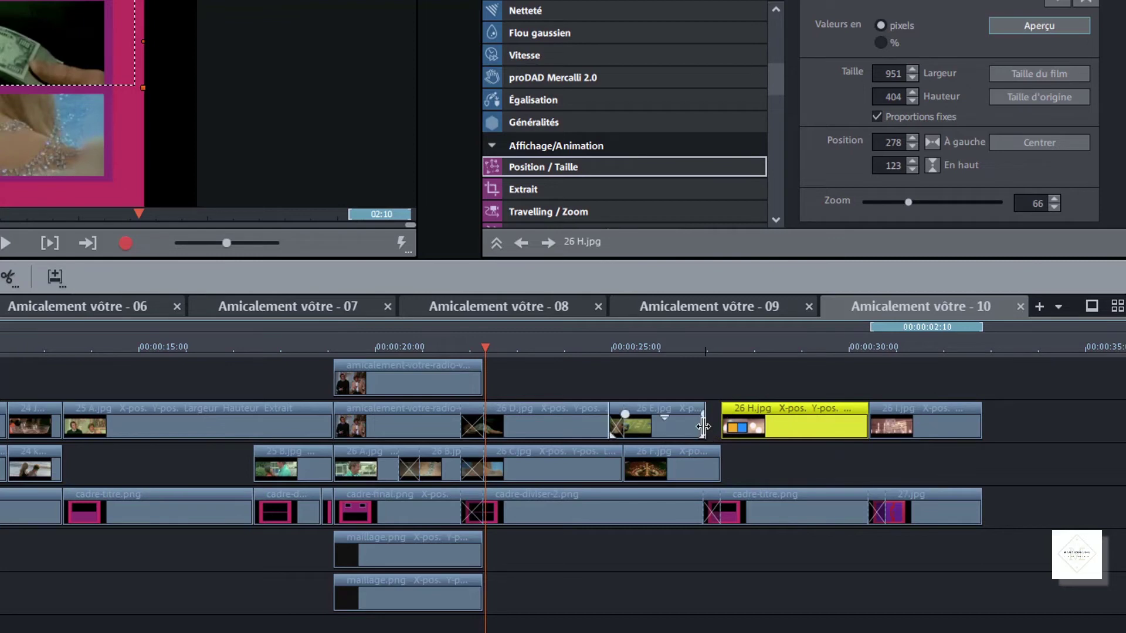
left_click_drag(706, 425, 720, 424)
left_click(750, 477)
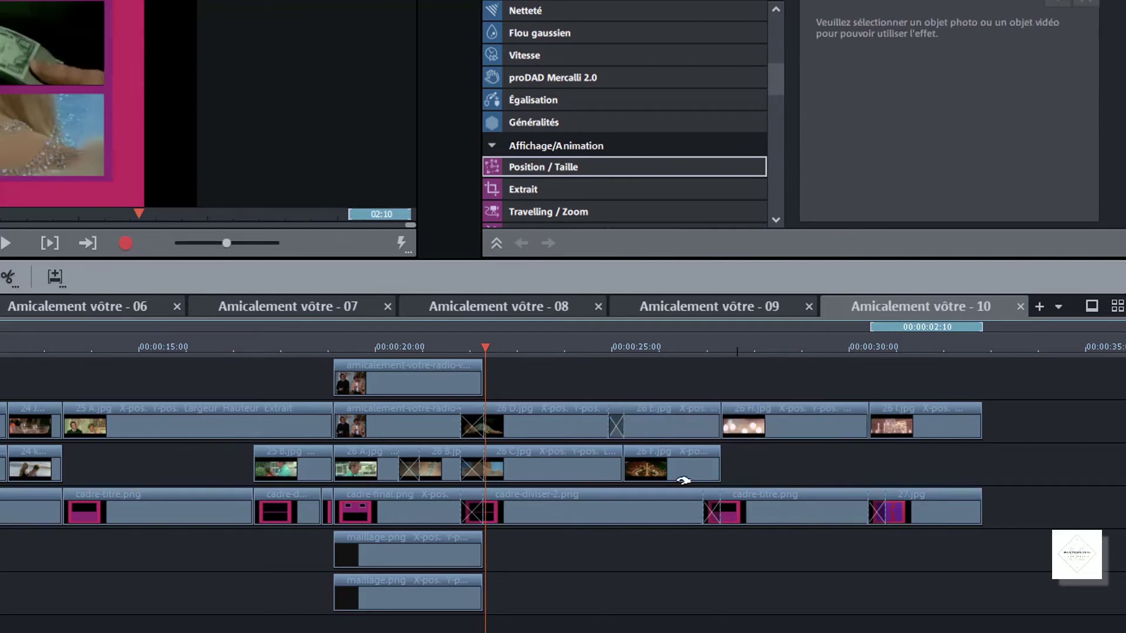
Add a Fondu croisé between 26 C.jpg and 26 F.jpg on track 3 and shorten it to match the crossfade above.
left_click(644, 478)
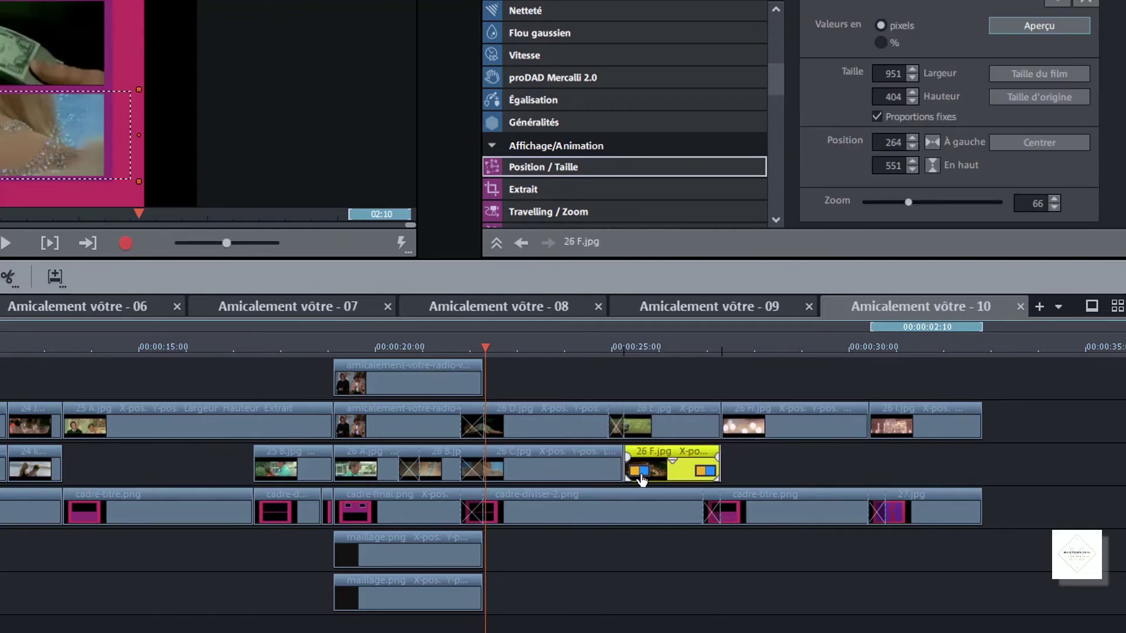
left_click(643, 479)
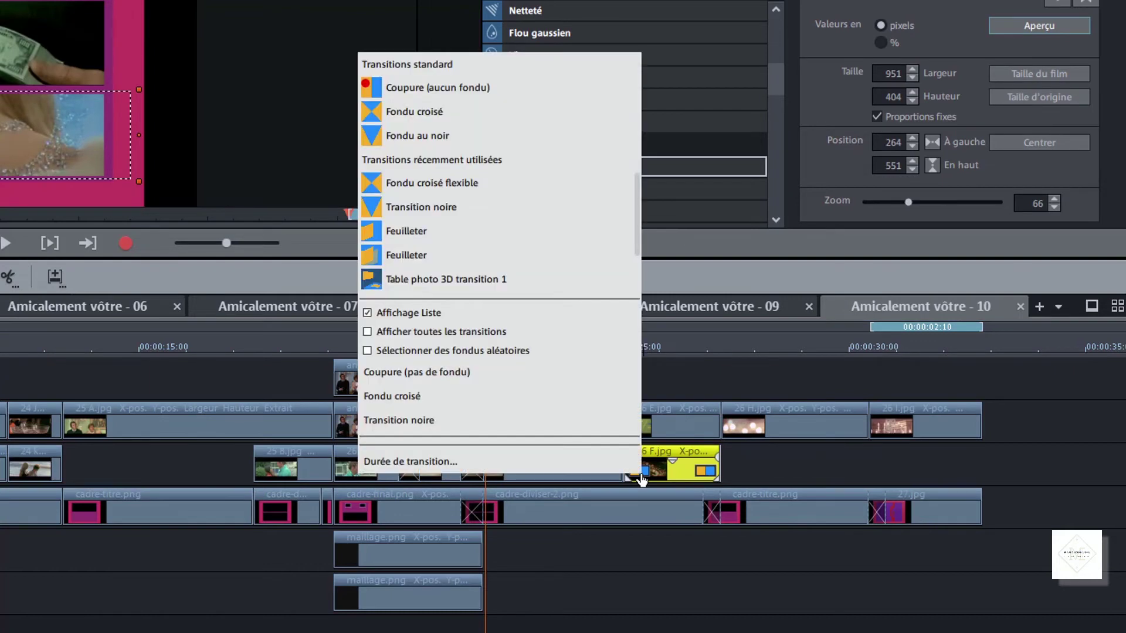
left_click(472, 114)
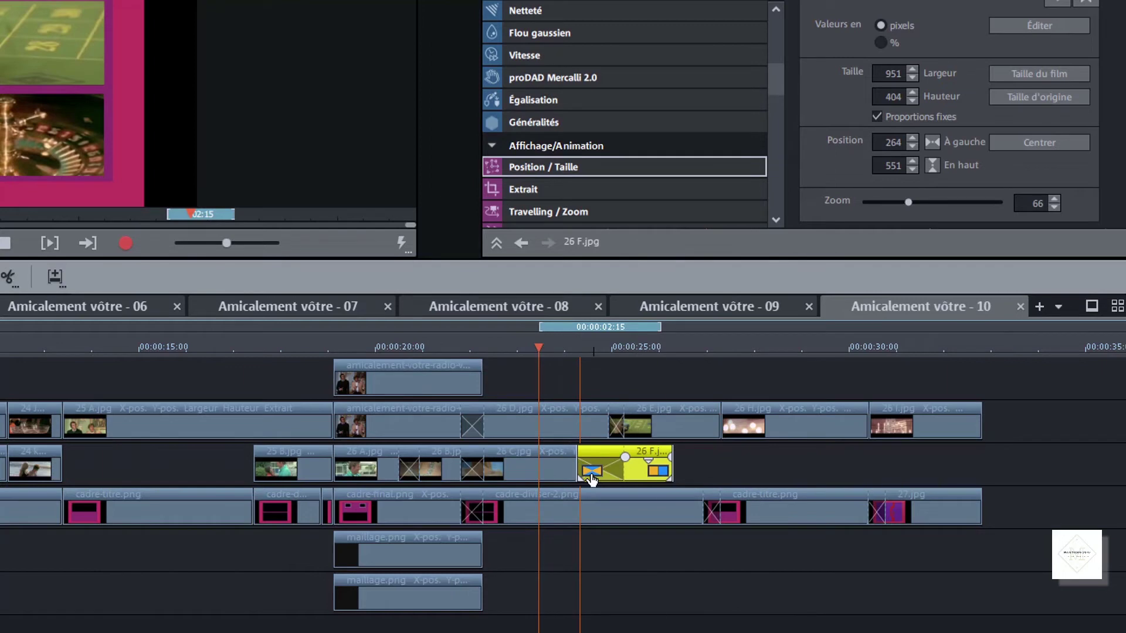
left_click(592, 476)
left_click(495, 462)
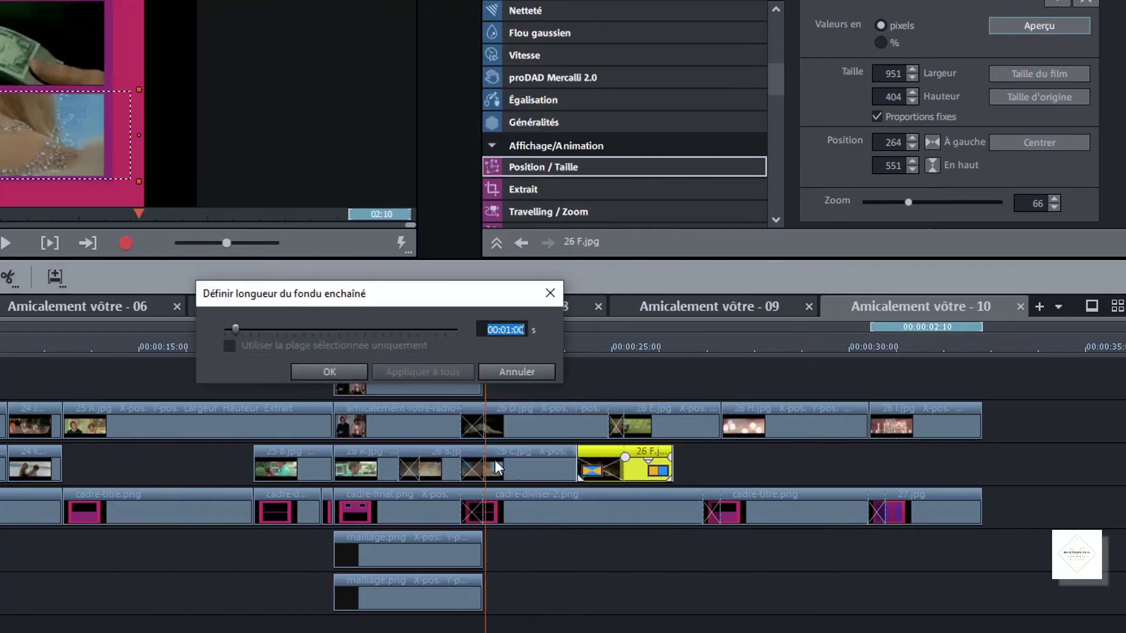
scroll(506, 332, "down", 1)
left_click(521, 331)
left_click(329, 372)
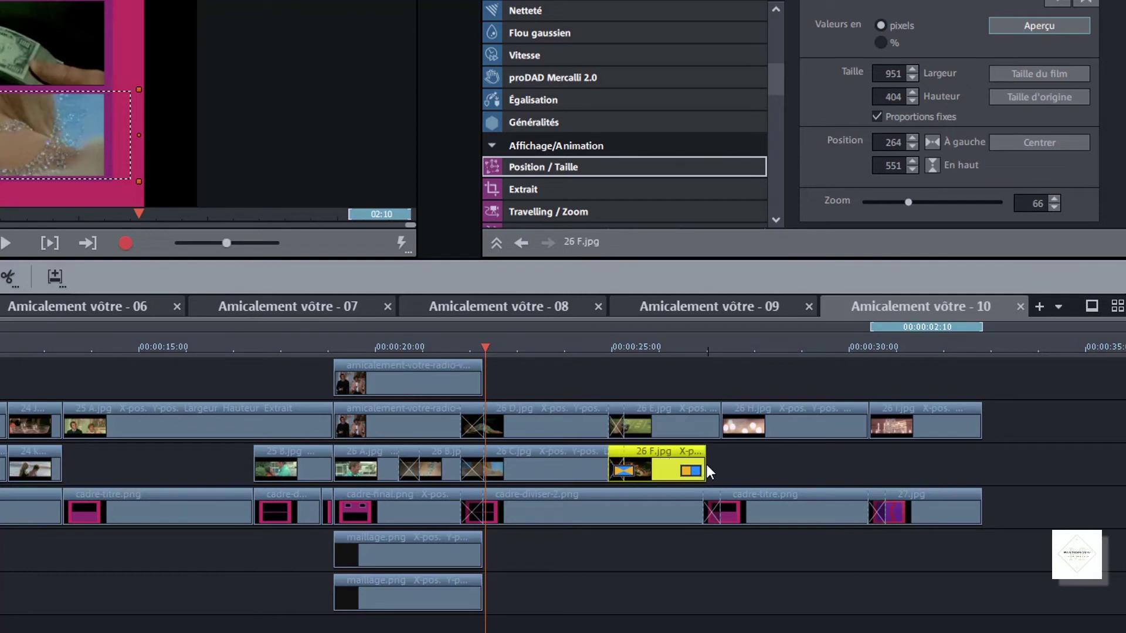
Extend 26 F.jpg to end with 26 E.jpg above and give it a fade-out starting at the cadre-titre.png crossfade.
left_click_drag(704, 467, 706, 466)
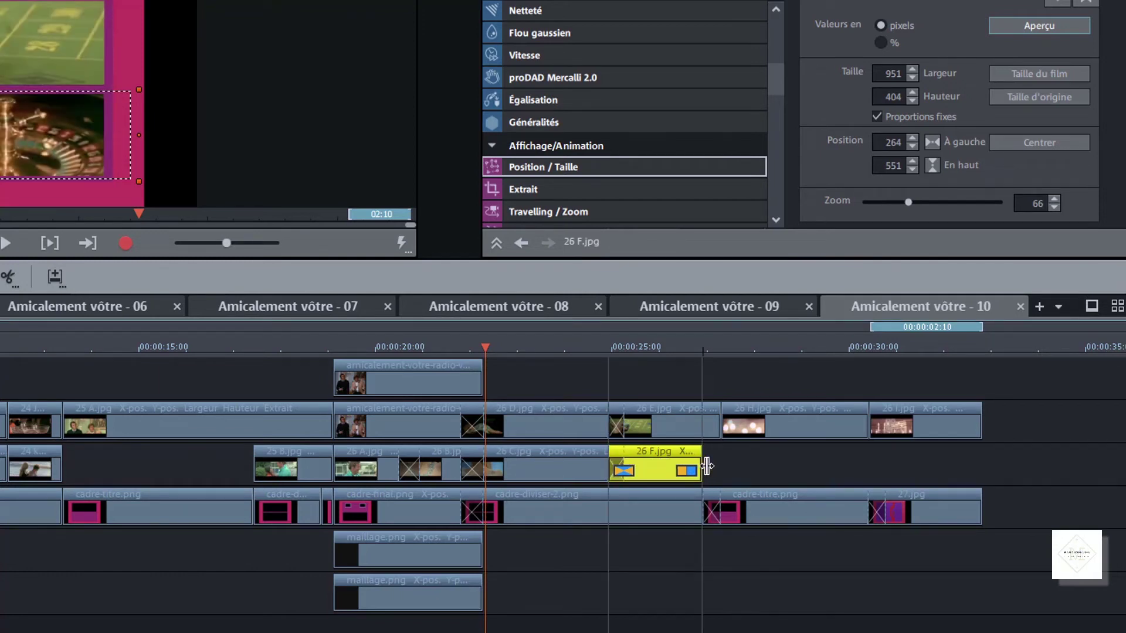
left_click_drag(707, 466, 720, 467)
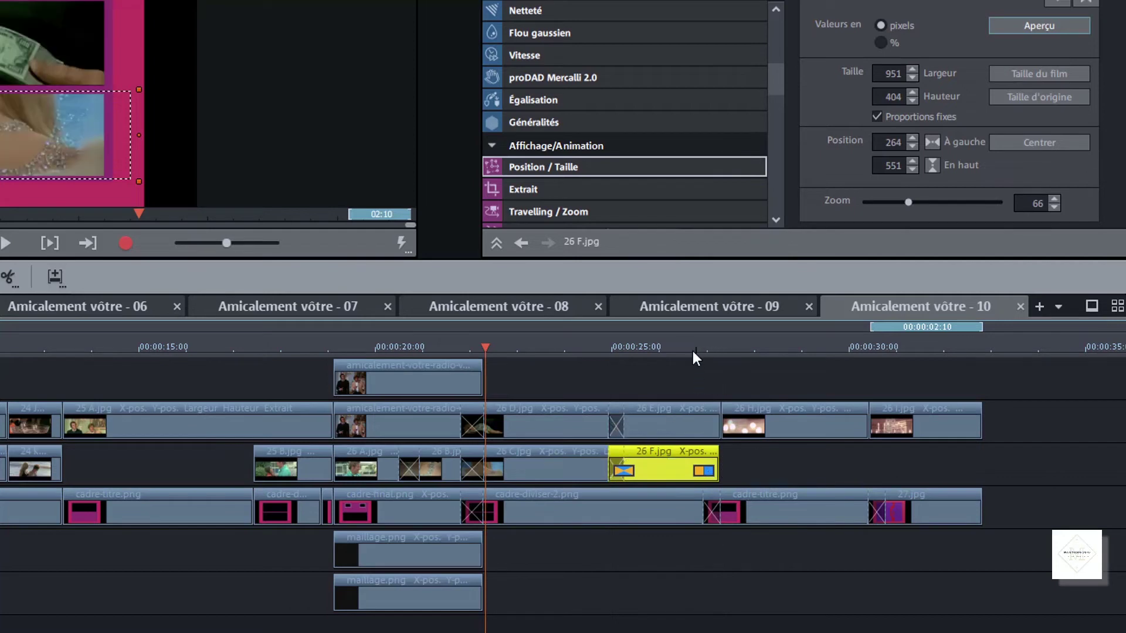
left_click_drag(693, 350, 703, 347)
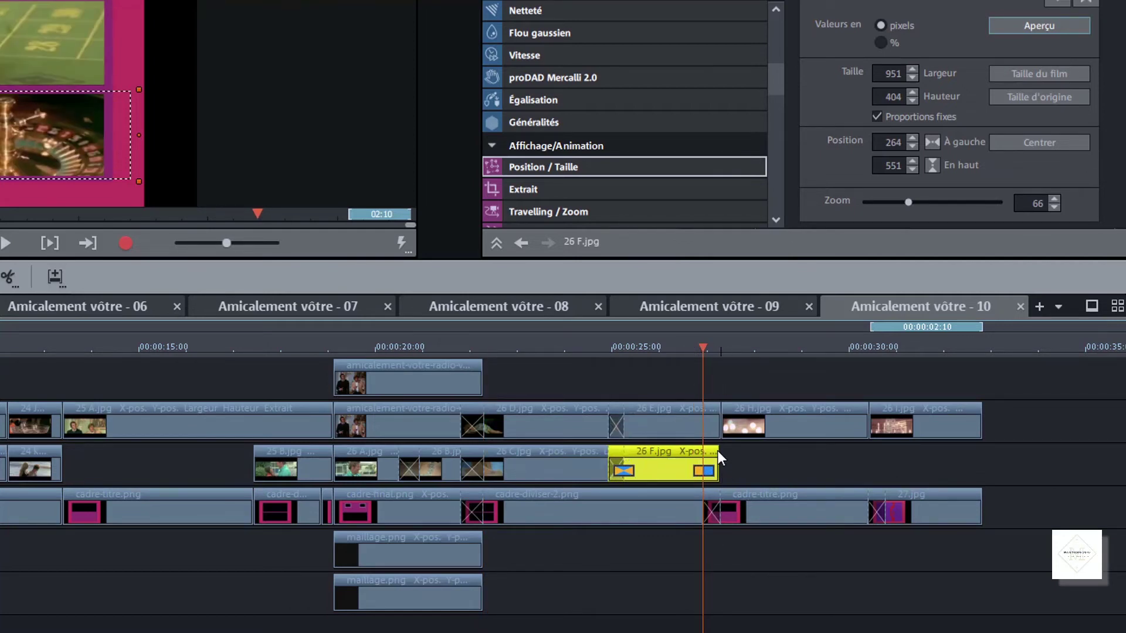
mouse_move(702, 457)
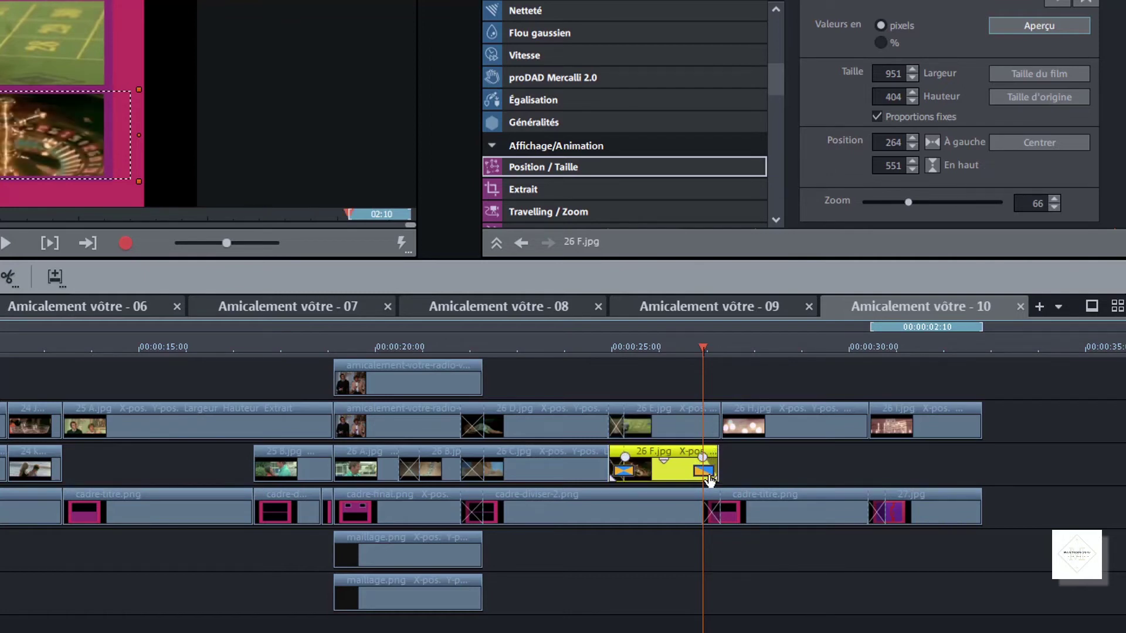
Add a Fondu croisé between 26 E.jpg and 26 H.jpg on track 2, with its duration set well under one second.
left_click(765, 426)
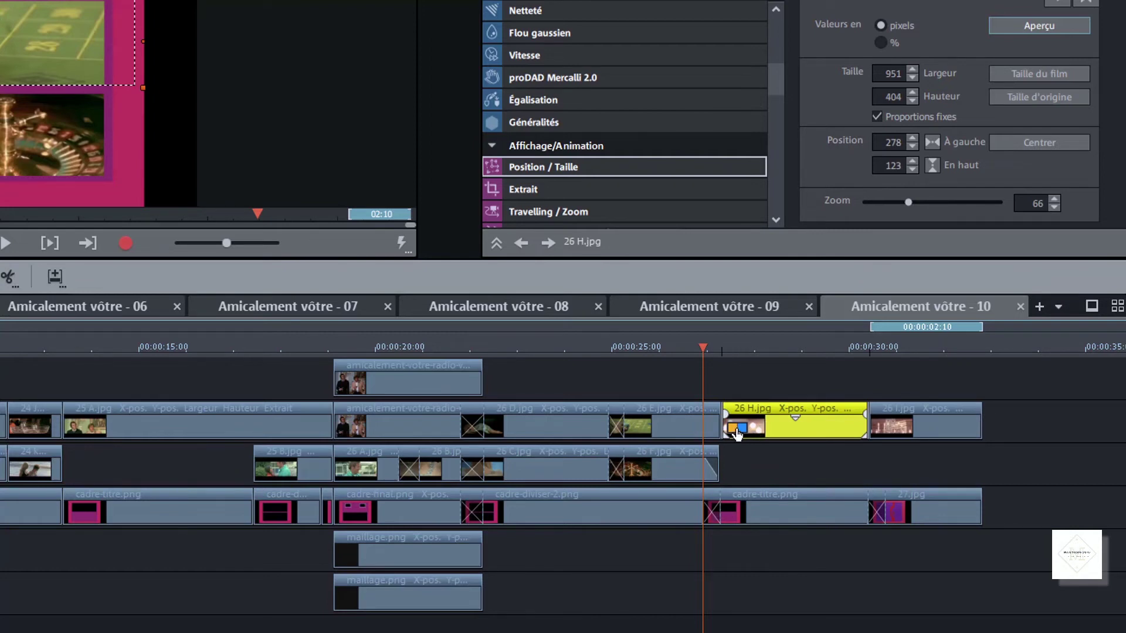
left_click(736, 433)
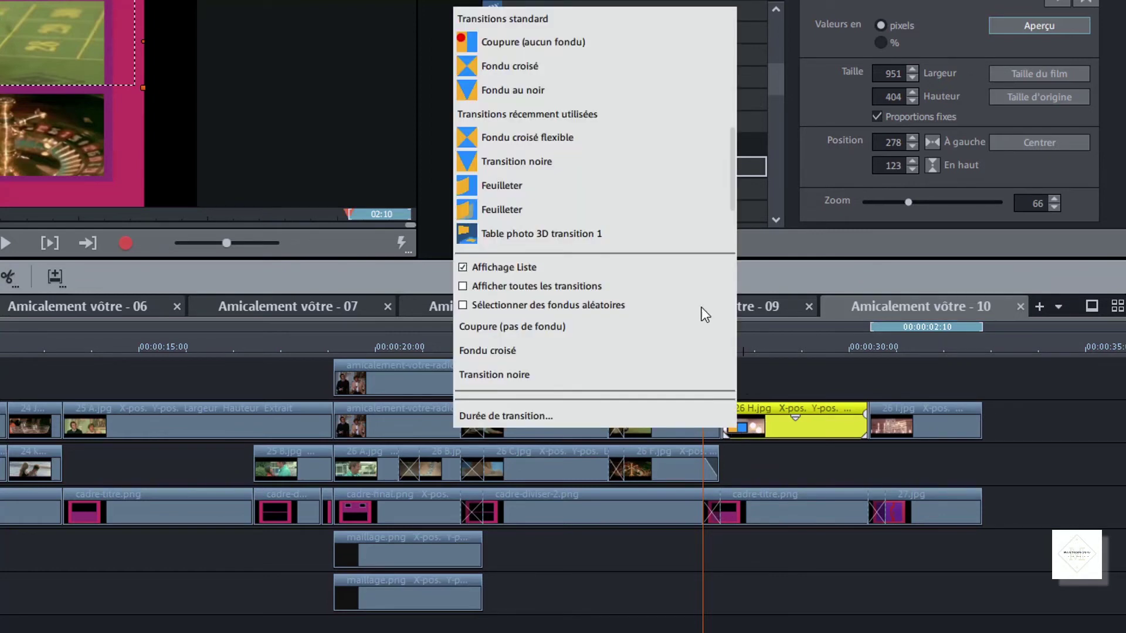
left_click(527, 63)
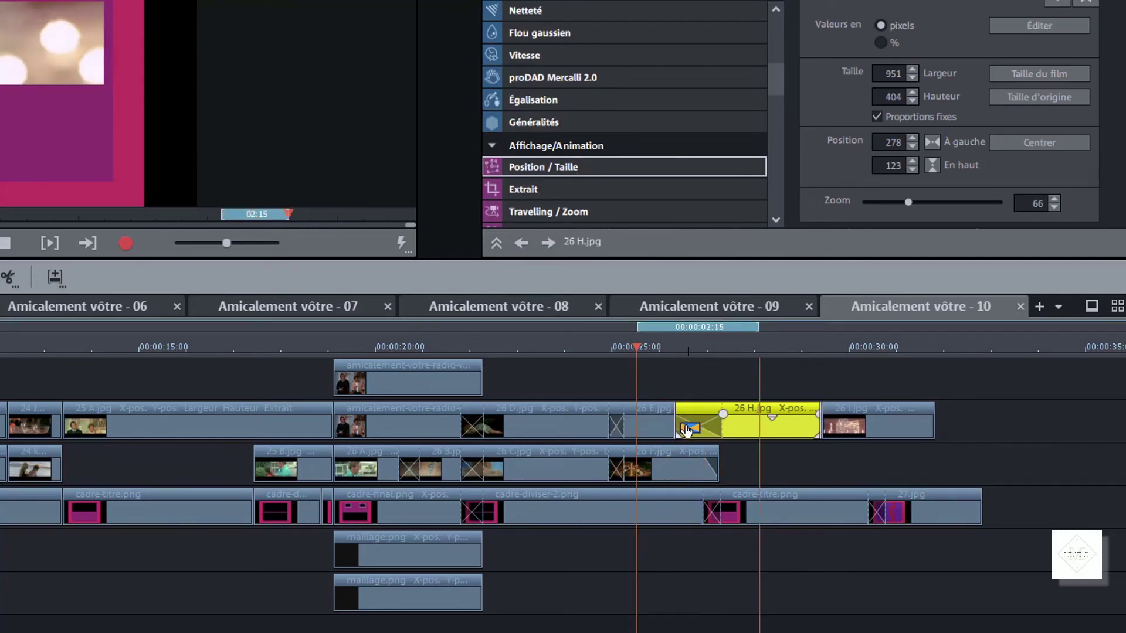
left_click(689, 428)
key("Escape")
double_click(658, 402)
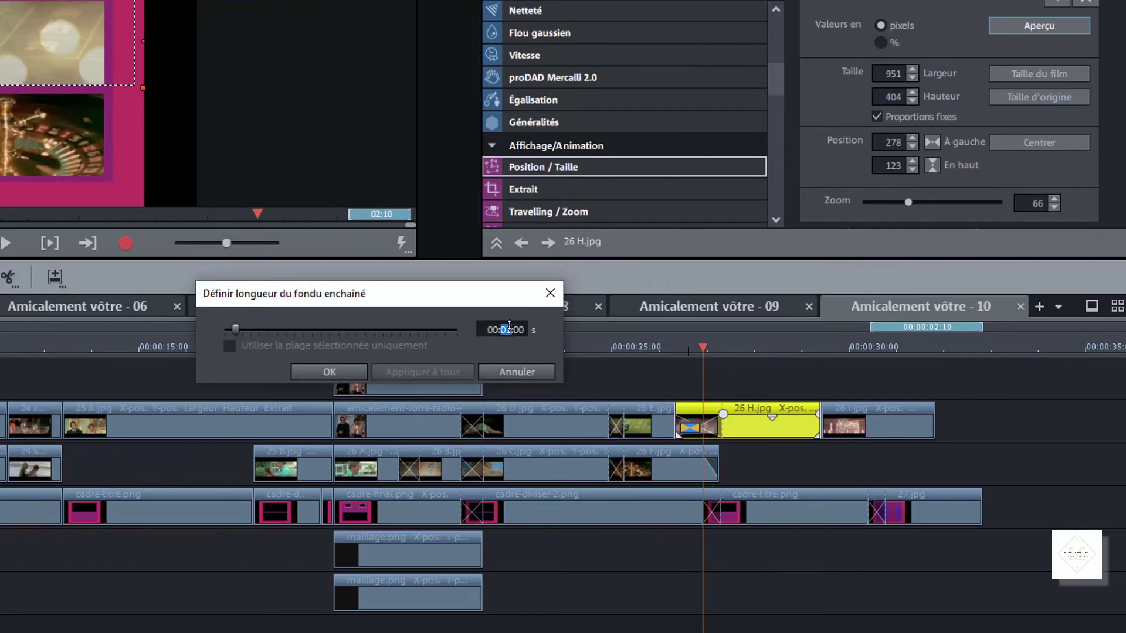
type("0")
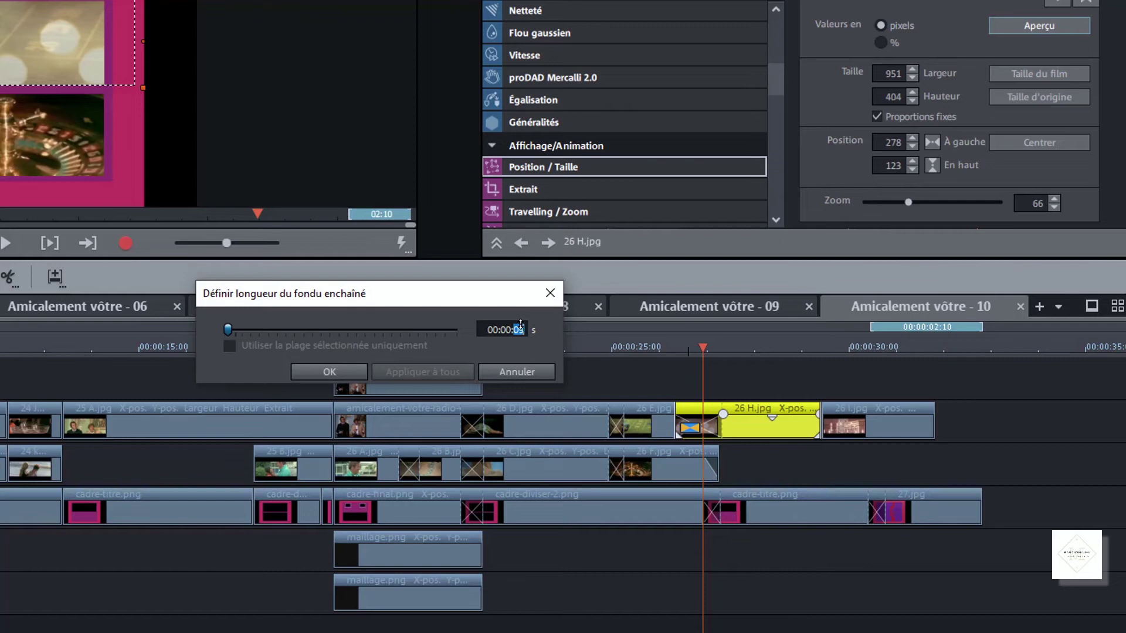
left_click(340, 370)
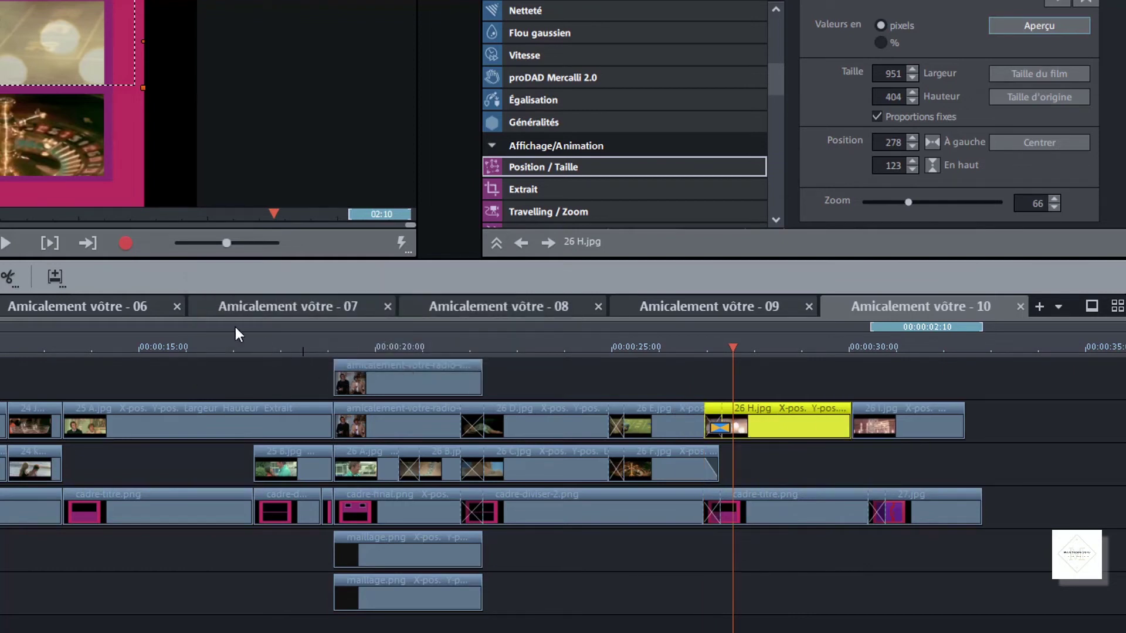
Extend 26 H.jpg to the start of the 27.jpg crossfade, moving 26 I.jpg later to follow it.
left_click_drag(731, 346, 720, 347)
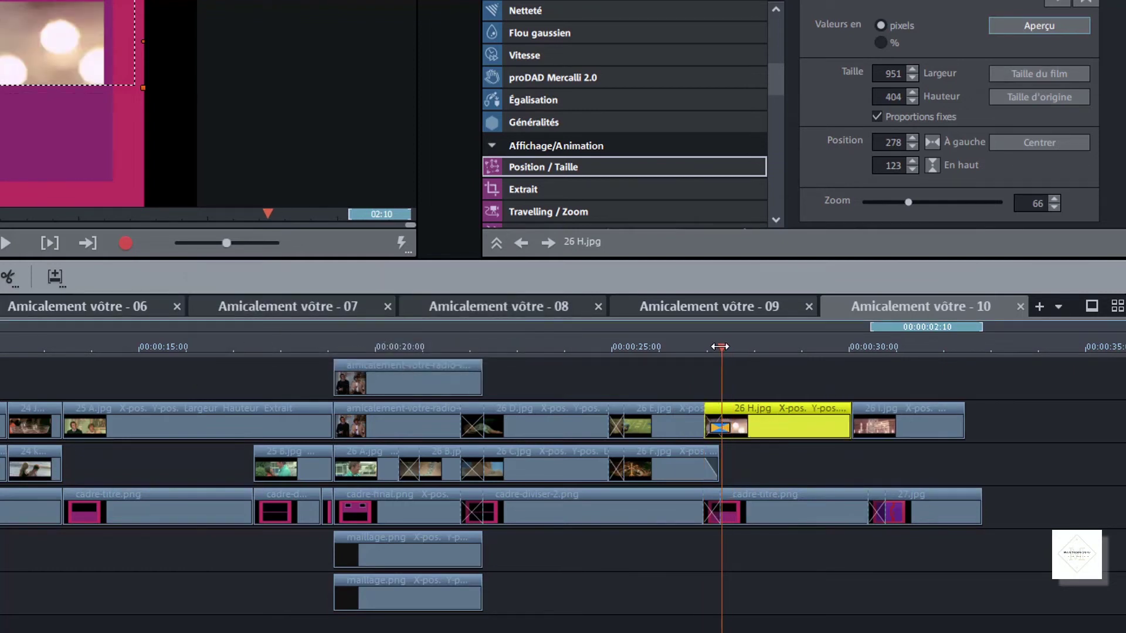
left_click(713, 540)
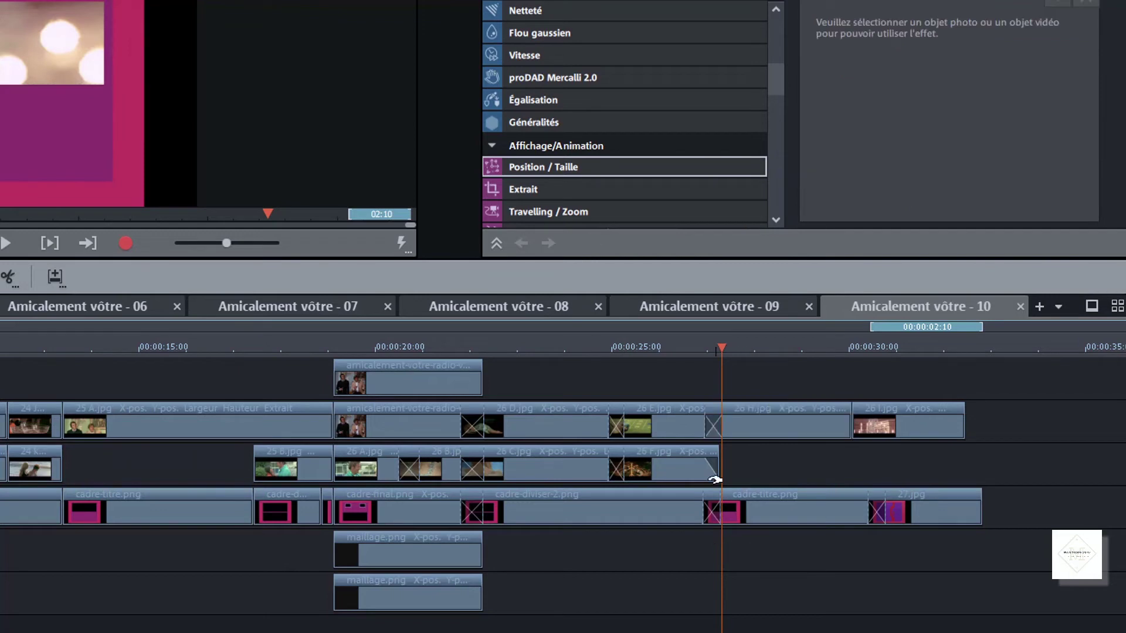
left_click(704, 350)
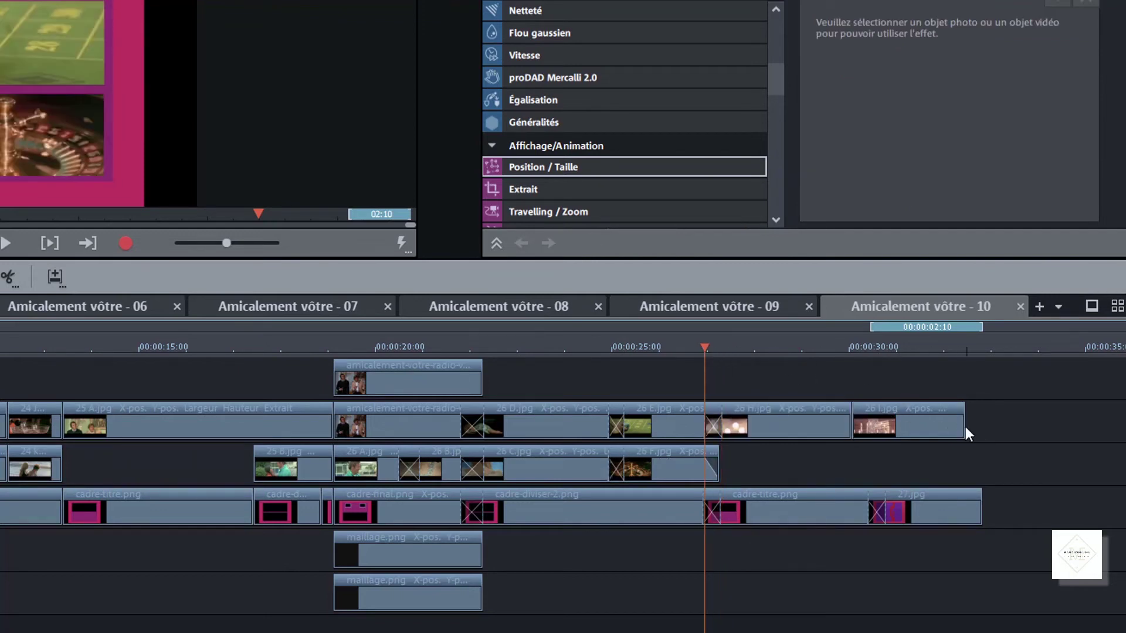
left_click_drag(965, 427, 977, 425)
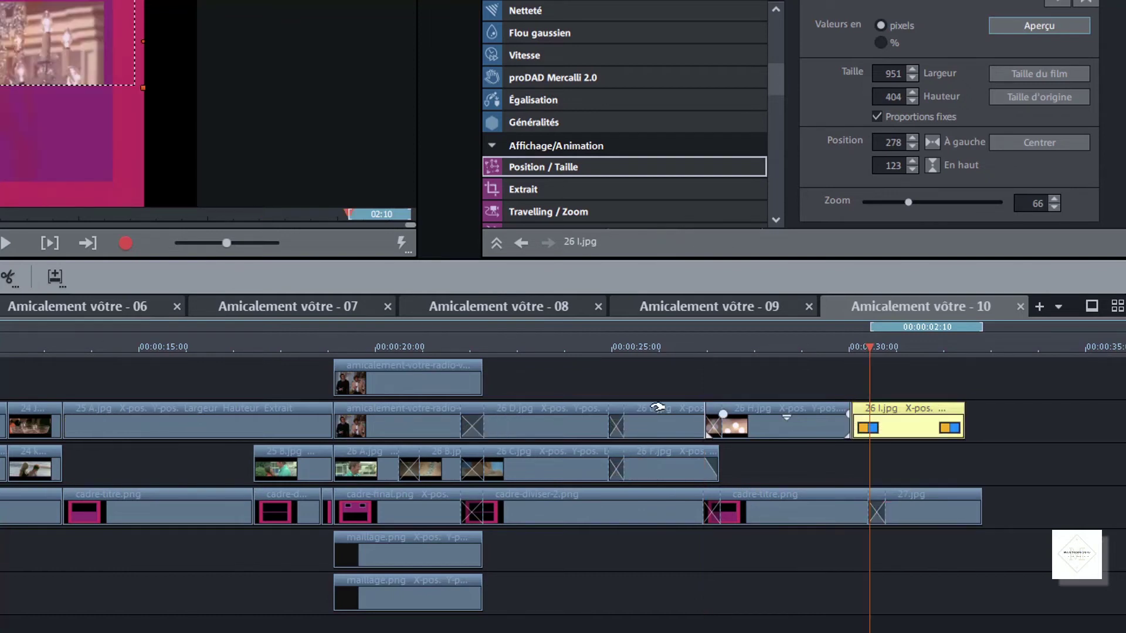
left_click_drag(852, 422, 862, 423)
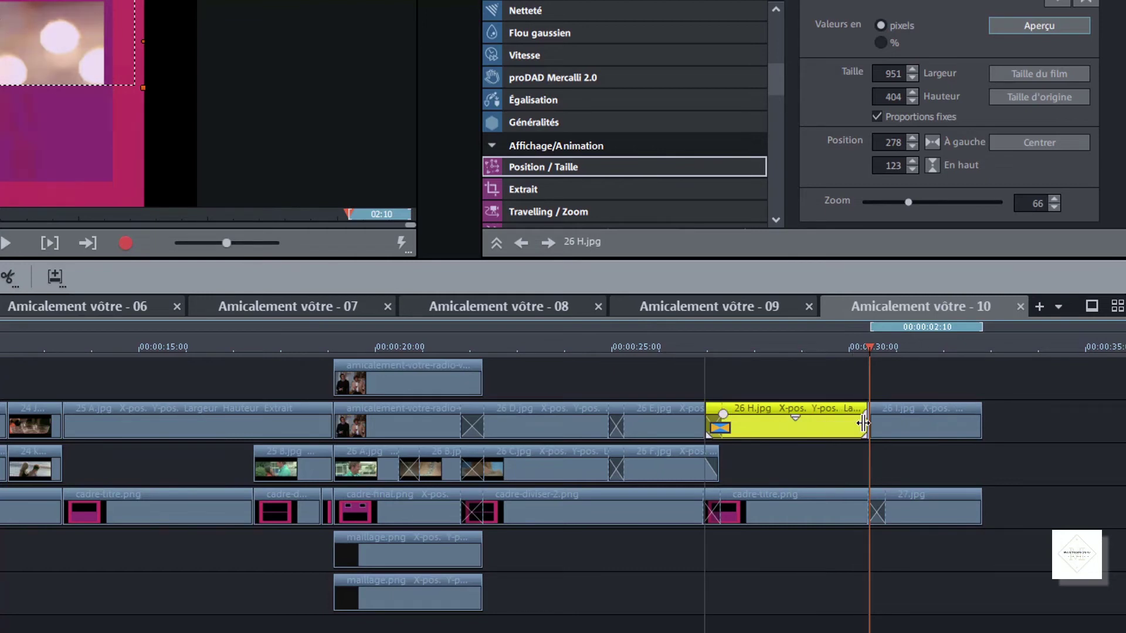
Add a Fondu croisé between 26 H.jpg and 26 I.jpg on track 2 and shorten it to about half a second.
left_click(884, 434)
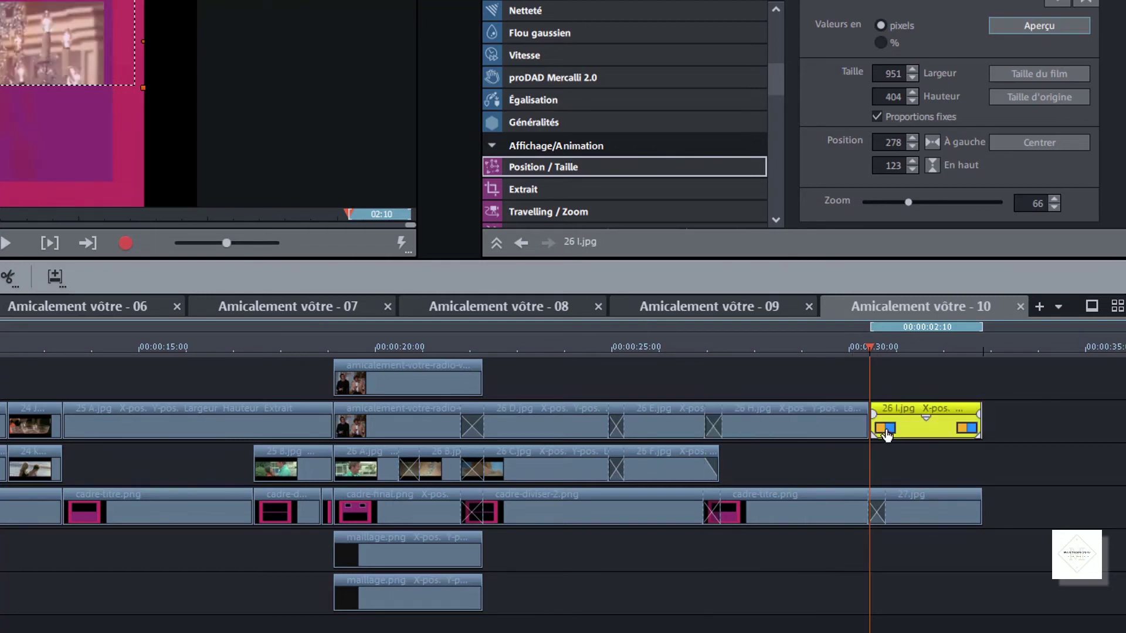
left_click(885, 430)
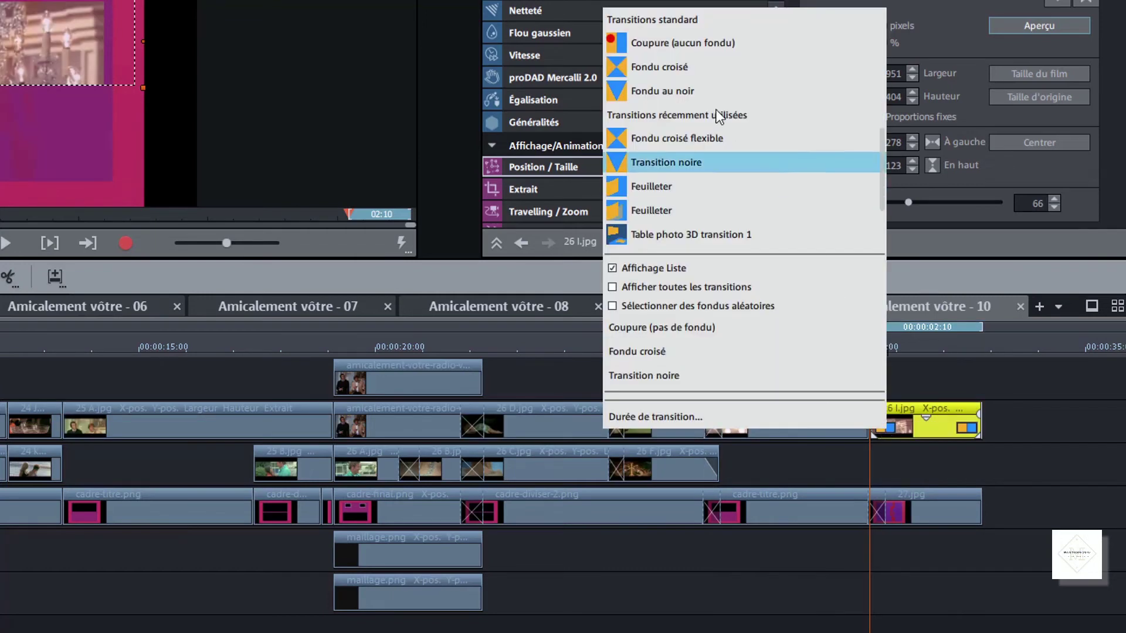
left_click(694, 66)
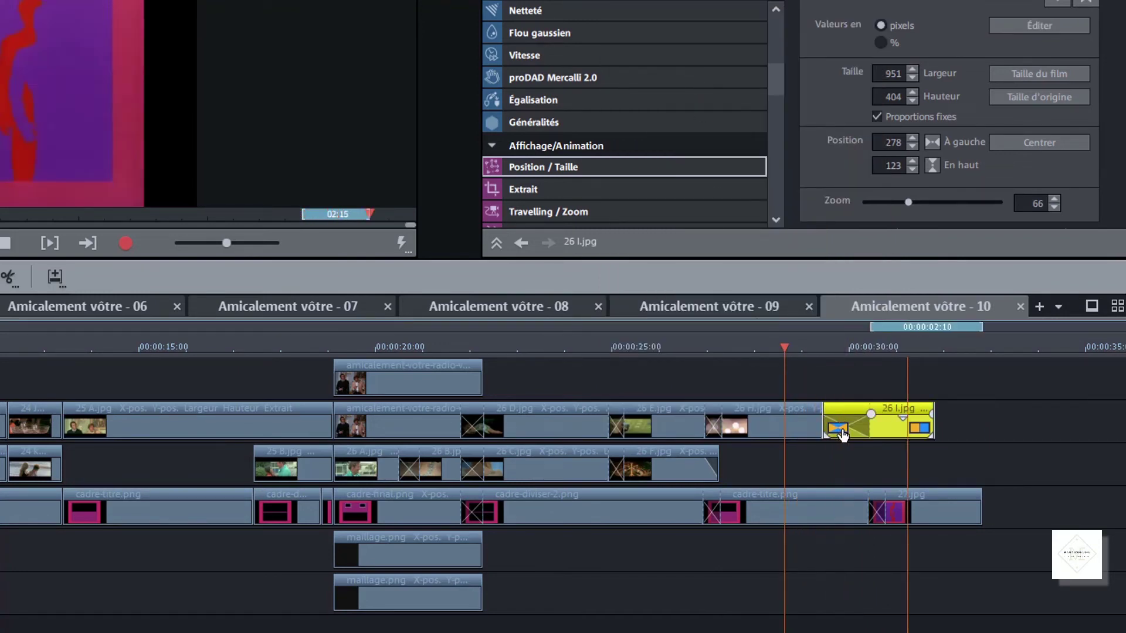
left_click(840, 433)
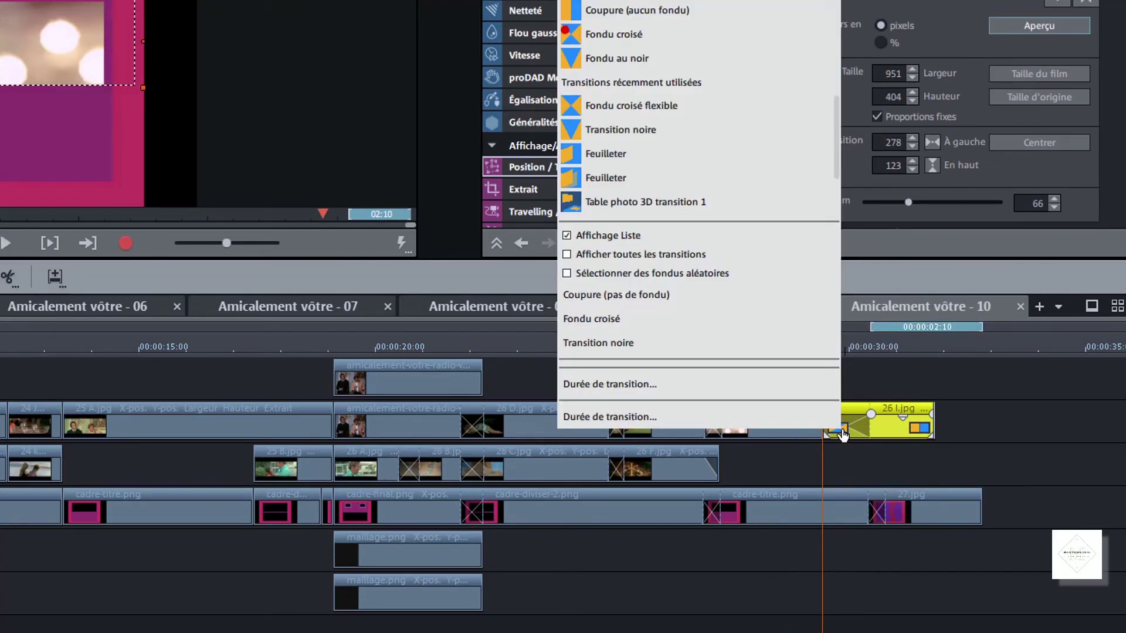
left_click(631, 415)
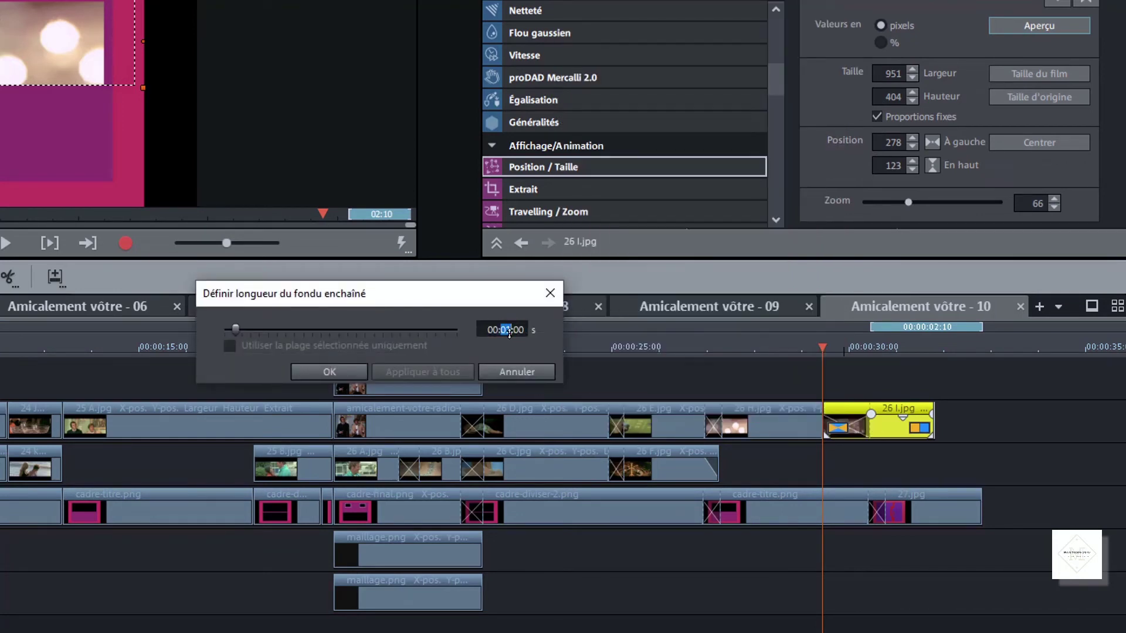
scroll(521, 332, "up", 2)
left_click(344, 371)
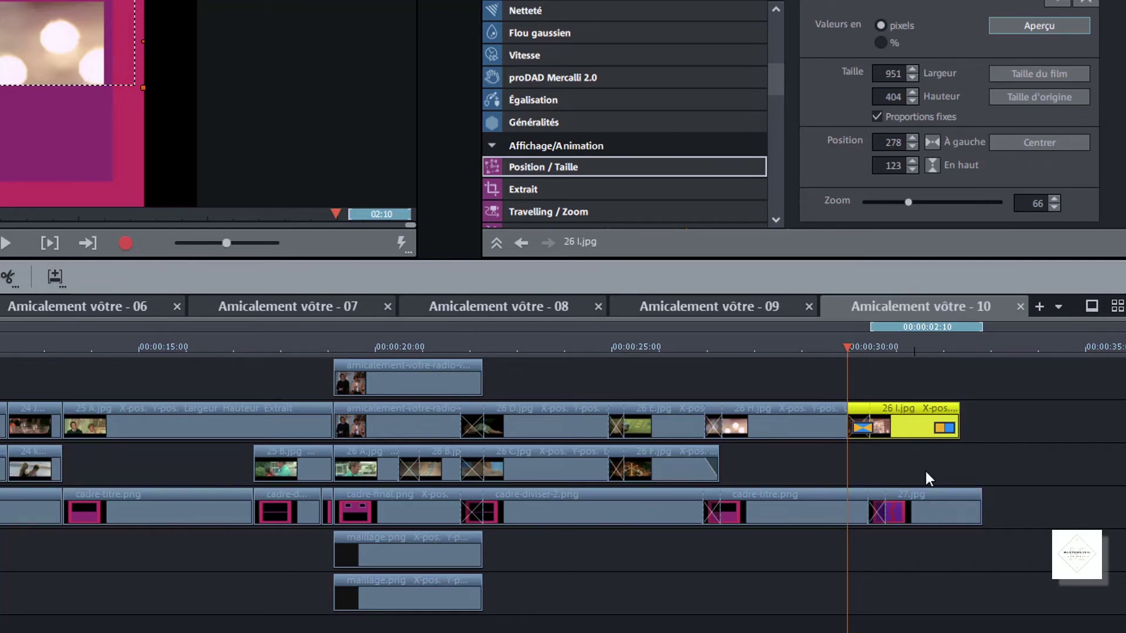
Trim 26 I.jpg to finish around the end of the 27.jpg crossfade and nudge its start slightly earlier.
left_click_drag(958, 420, 890, 421)
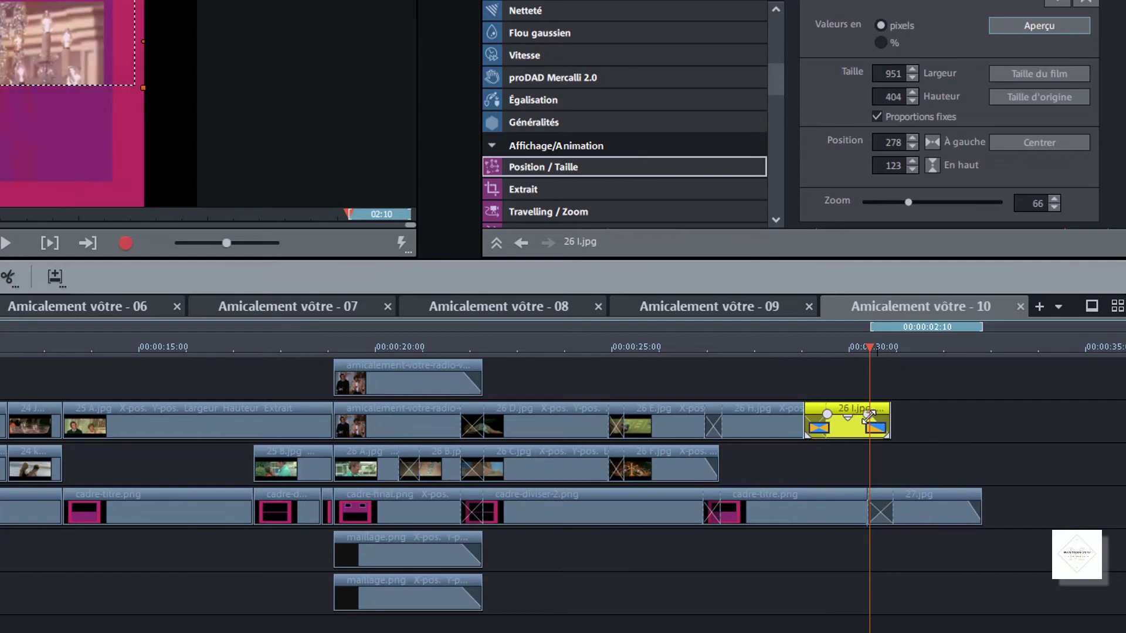
left_click(801, 423, "ctrl")
left_click_drag(802, 424, 797, 424)
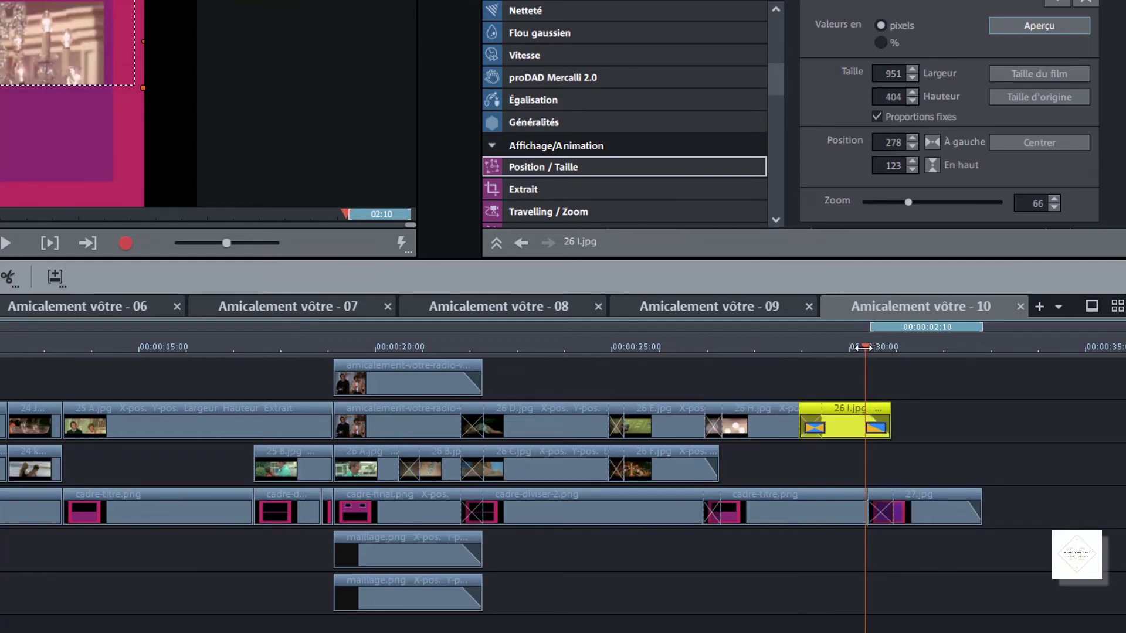
Play the sequence from the crossfade between 26 E.jpg and 26 H.jpg to check the final transitions.
left_click_drag(869, 365, 703, 370)
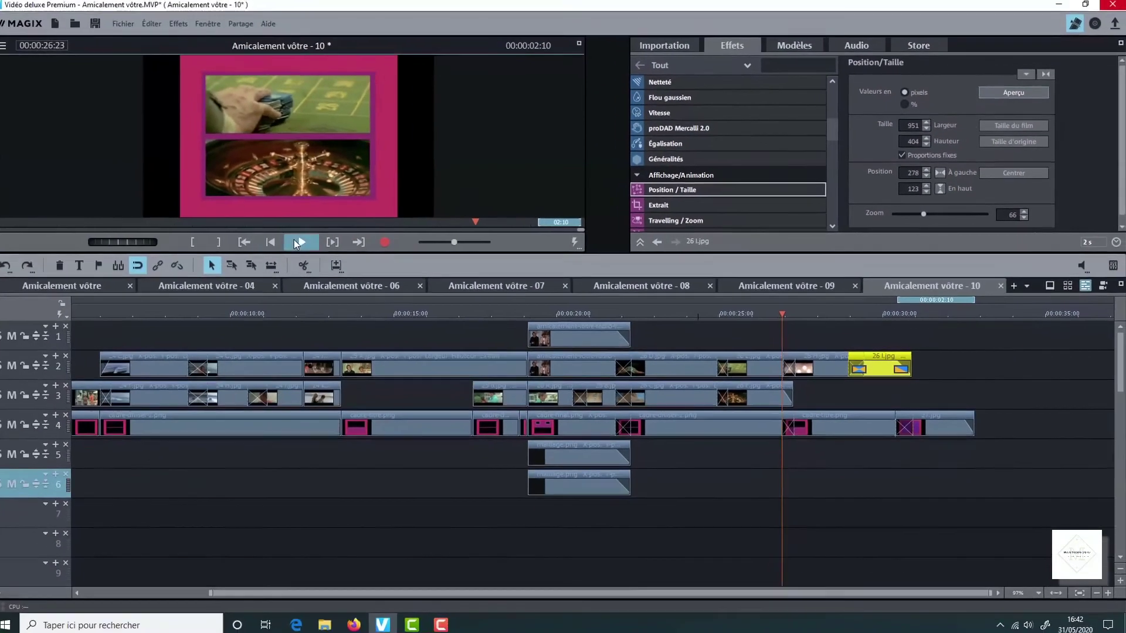
left_click(4, 243)
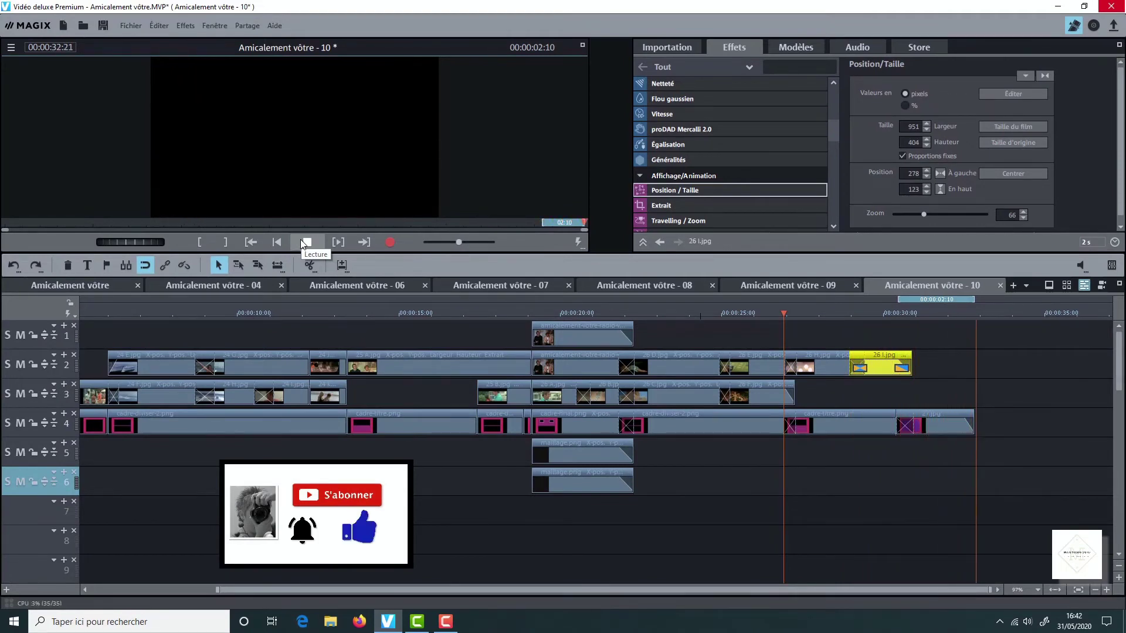
left_click(302, 242)
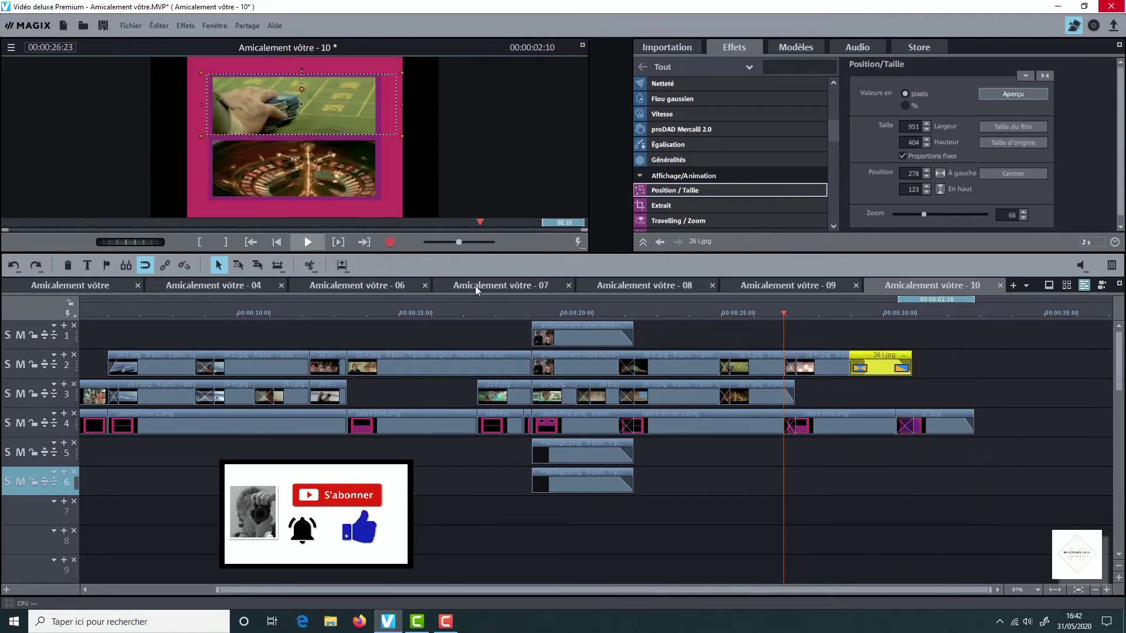
Fine-tune the end of 26 I.jpg over the 27.jpg crossfade and play back that passage.
left_click_drag(911, 365, 905, 364)
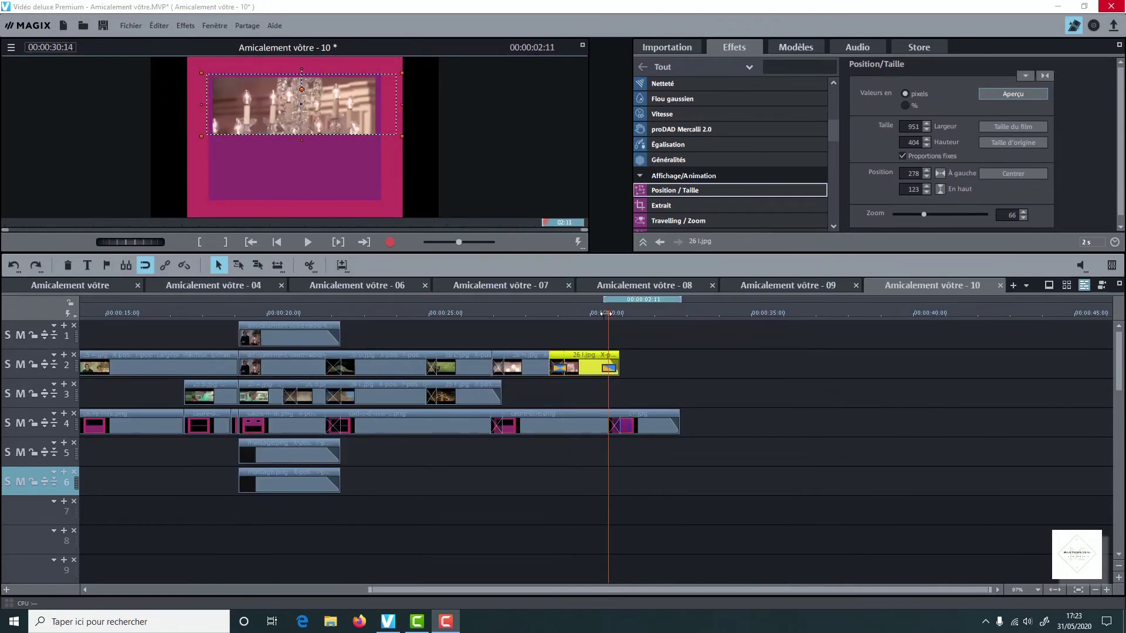
left_click_drag(605, 314, 570, 314)
left_click(307, 242)
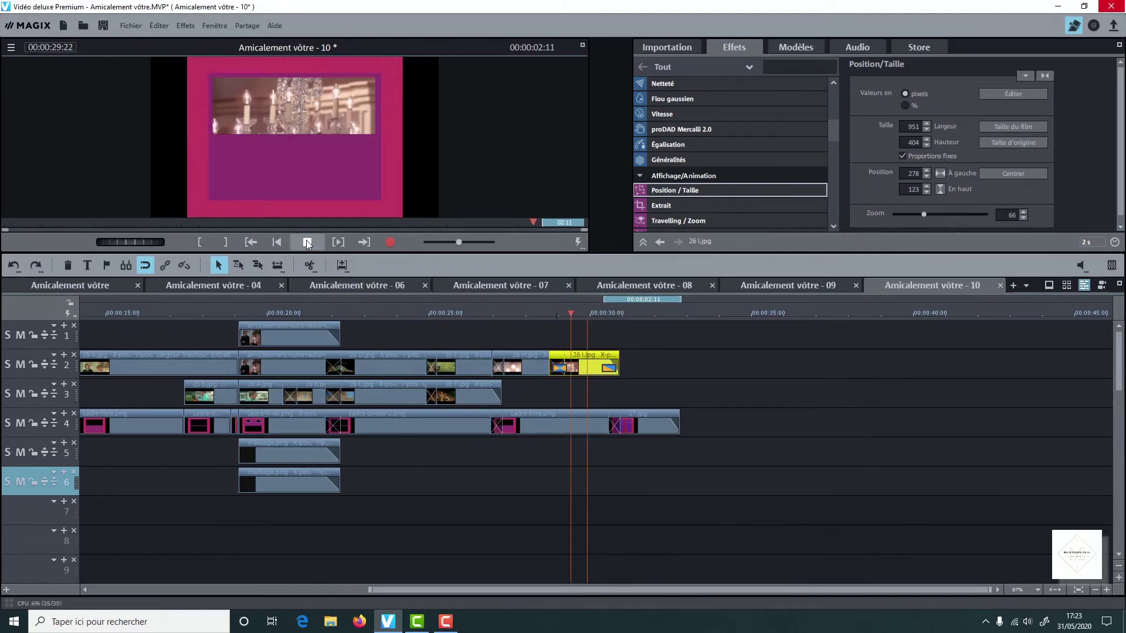
Extend cadre-titre.png on track 4 to the end of 26 I.jpg, with 27.jpg starting directly after it without a crossfade.
left_click(307, 242)
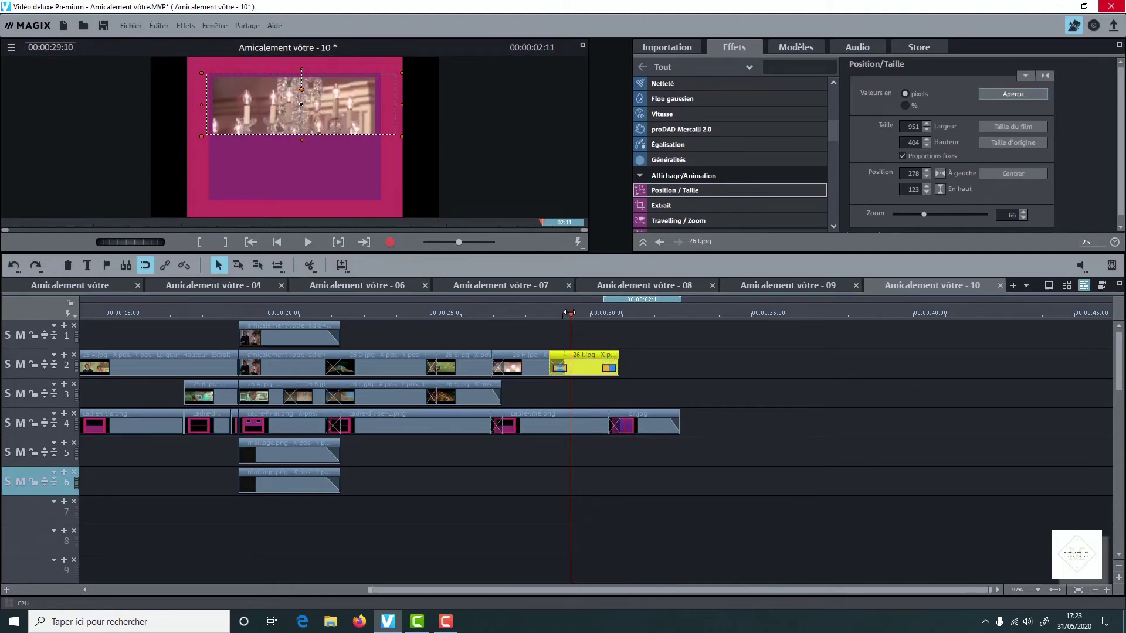
left_click_drag(569, 312, 597, 314)
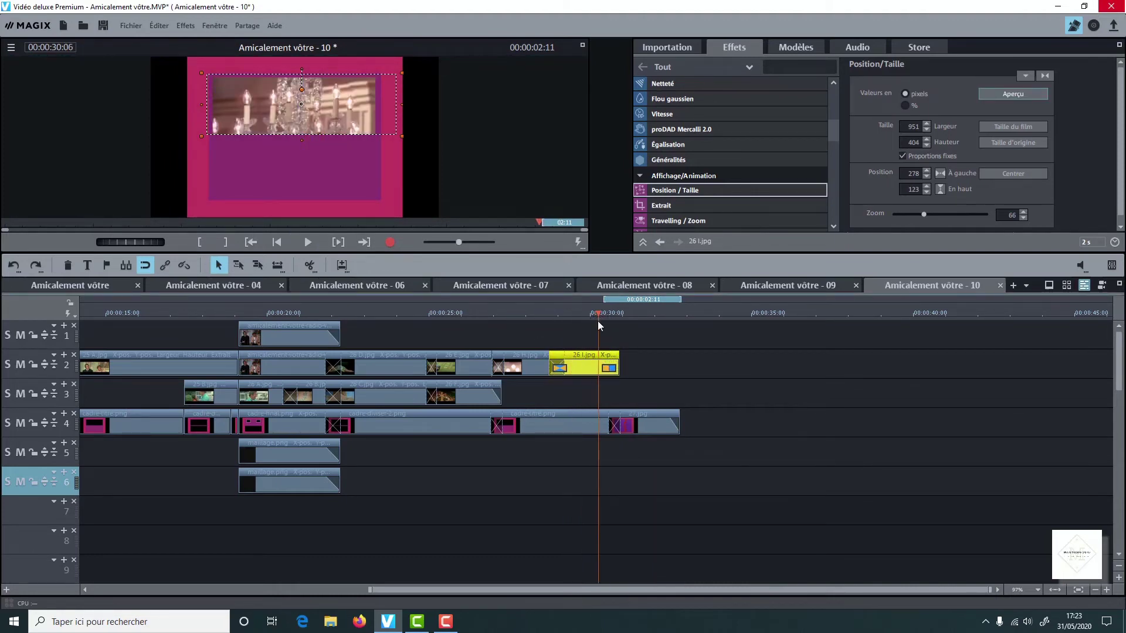
left_click(621, 418)
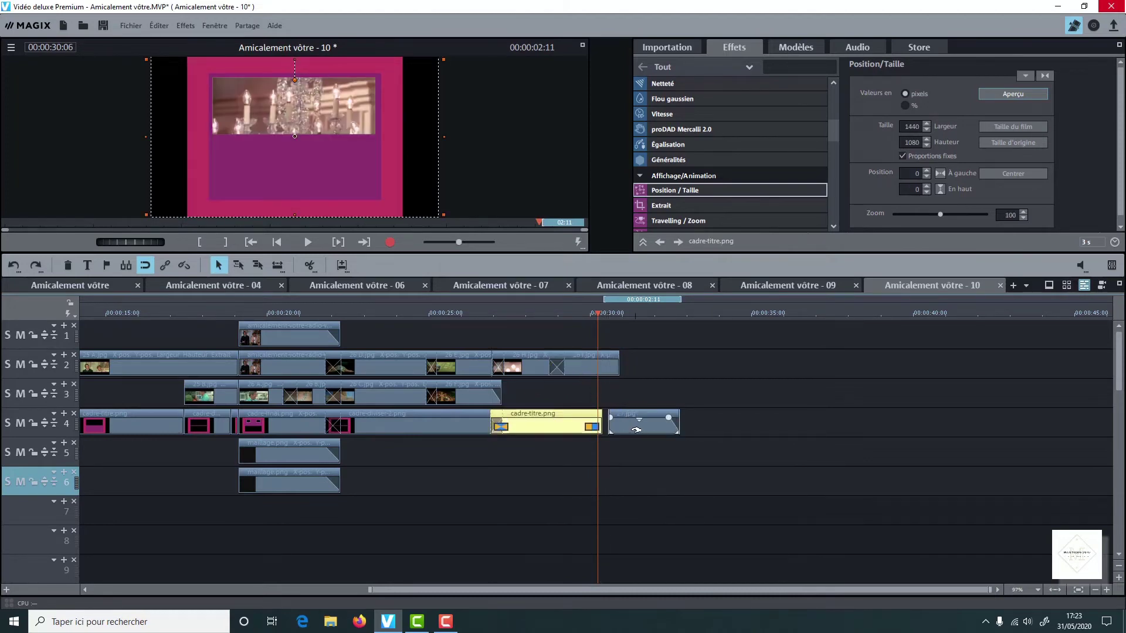
mouse_move(602, 422)
left_mouse_down()
mouse_move(640, 414)
mouse_move(619, 424)
left_mouse_up()
left_click(620, 315)
left_click(627, 414)
left_click(605, 423)
left_click(604, 315)
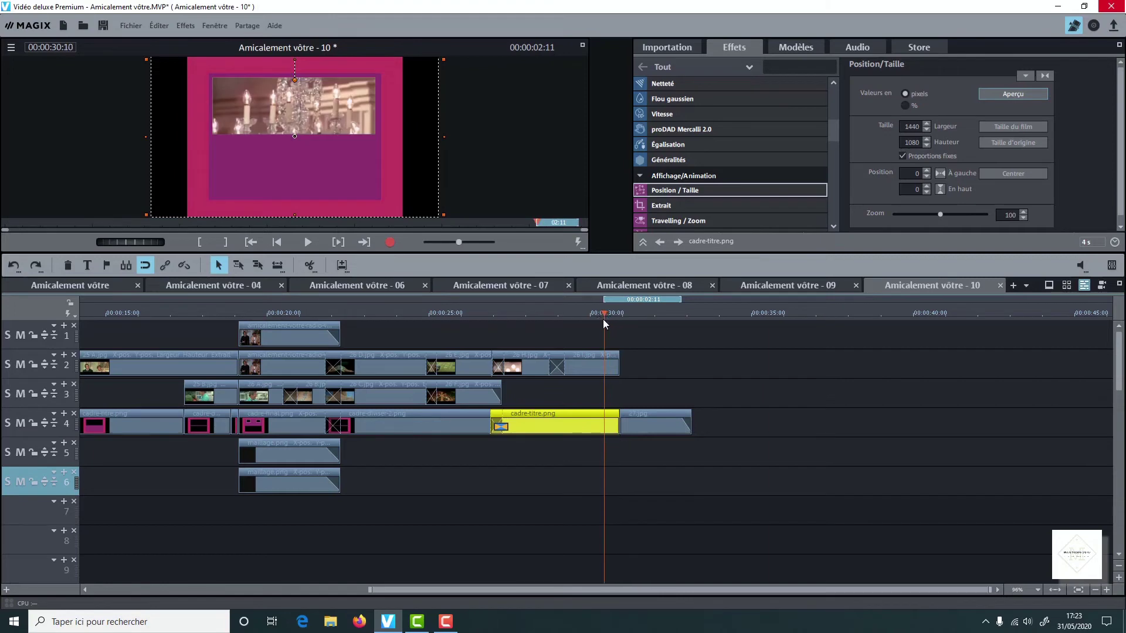
Play the sequence from 00:00:30:10 through 27.jpg and check its closing fade-out.
left_click(311, 241)
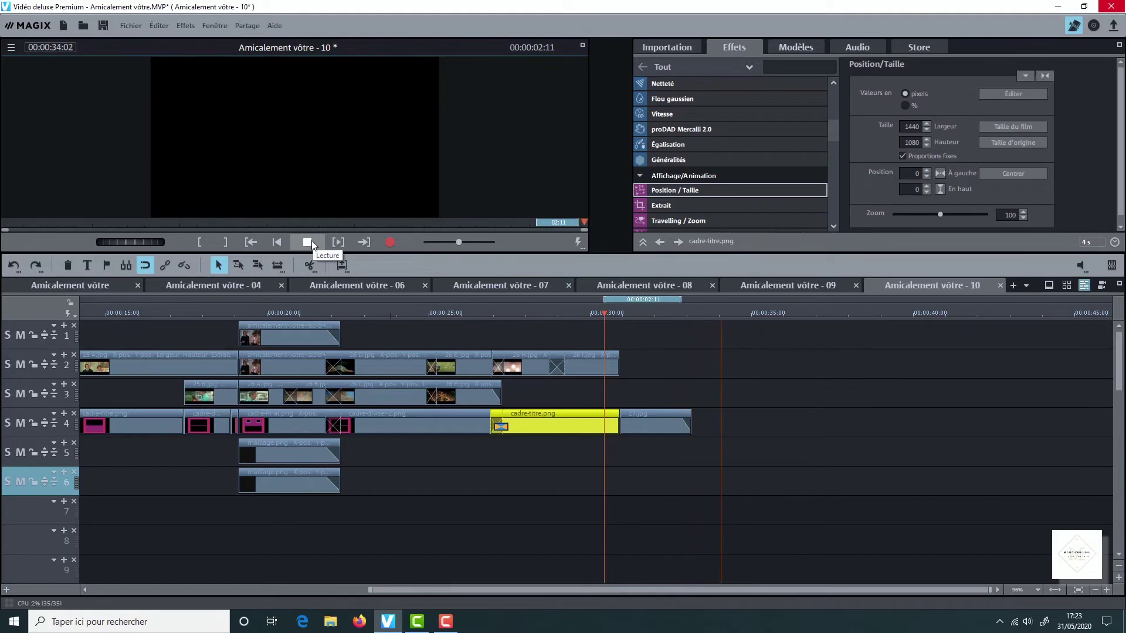
left_click(312, 237)
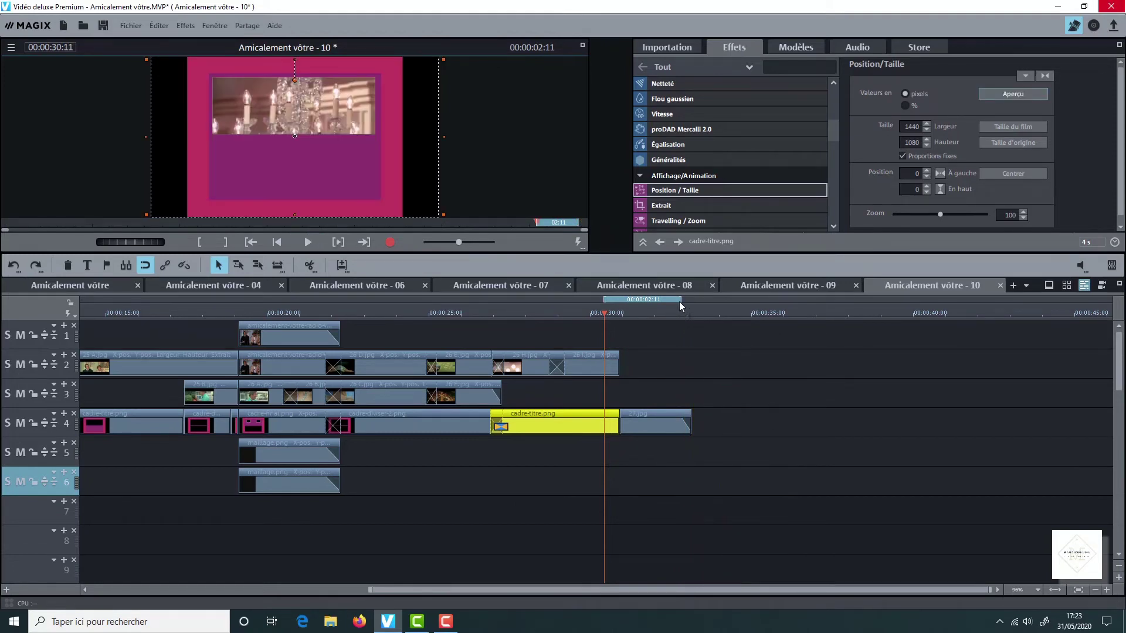
left_click(680, 313)
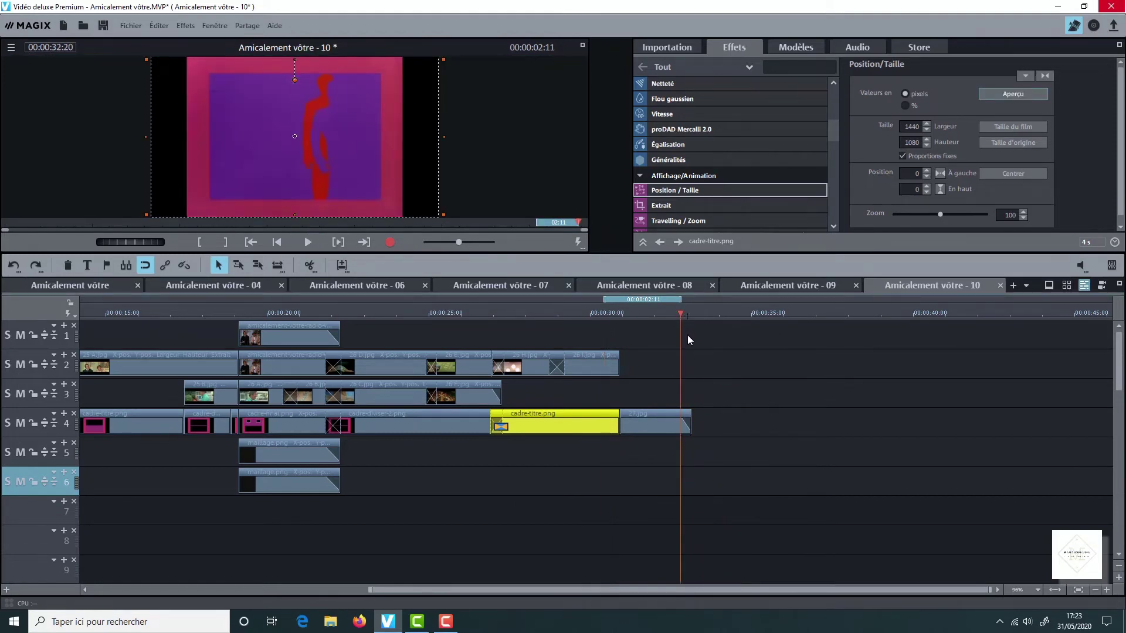
left_click(681, 417)
left_click(748, 425)
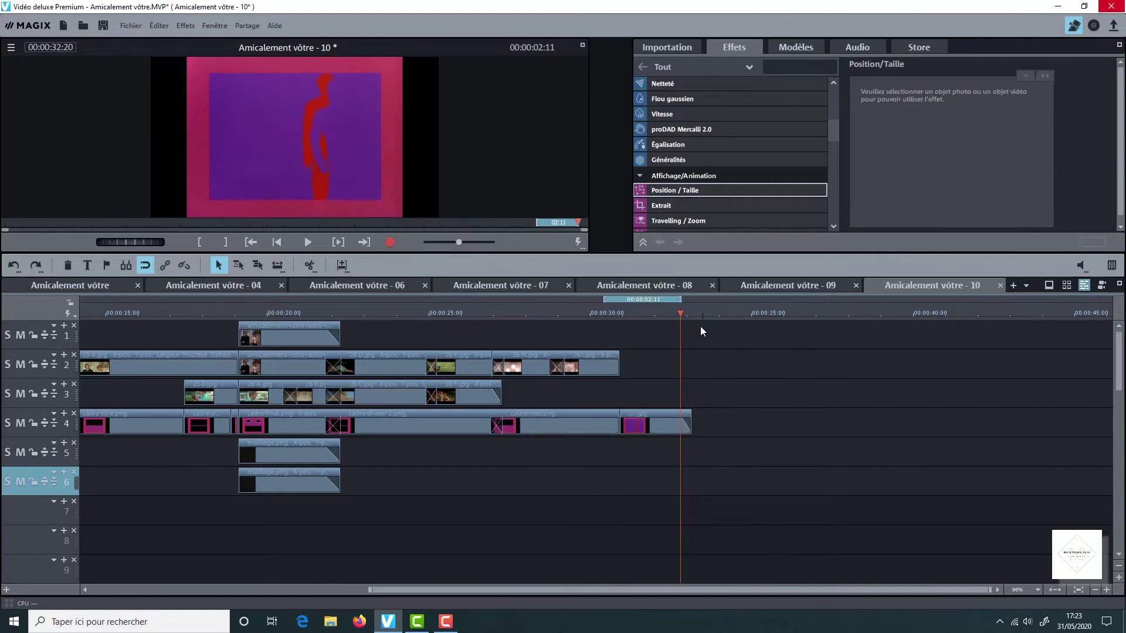
Review the cadre-titre.png and cadre-final.png frames on track 4 to locate the spaces available for titles.
left_click_drag(680, 311, 565, 312)
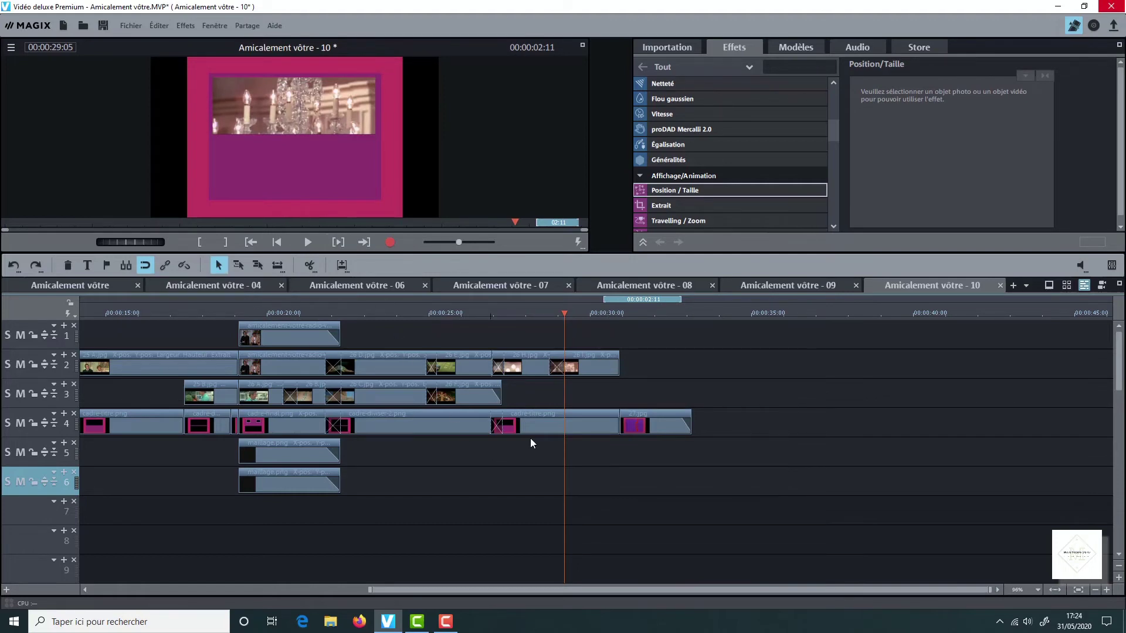
left_click_drag(564, 588, 340, 589)
left_click(467, 313)
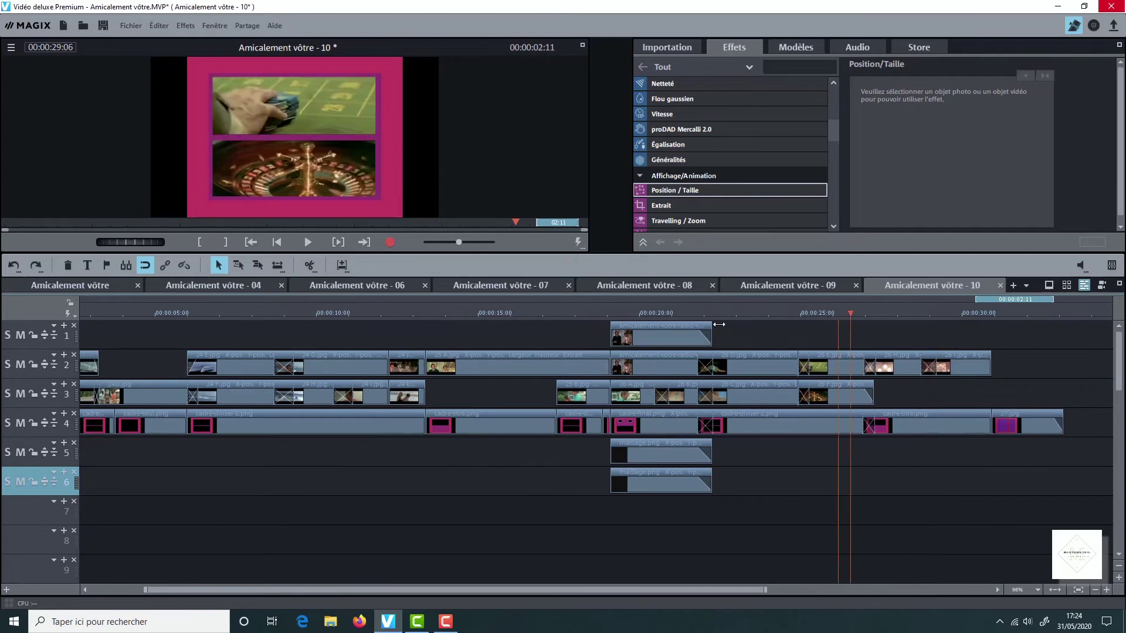
left_click(478, 422)
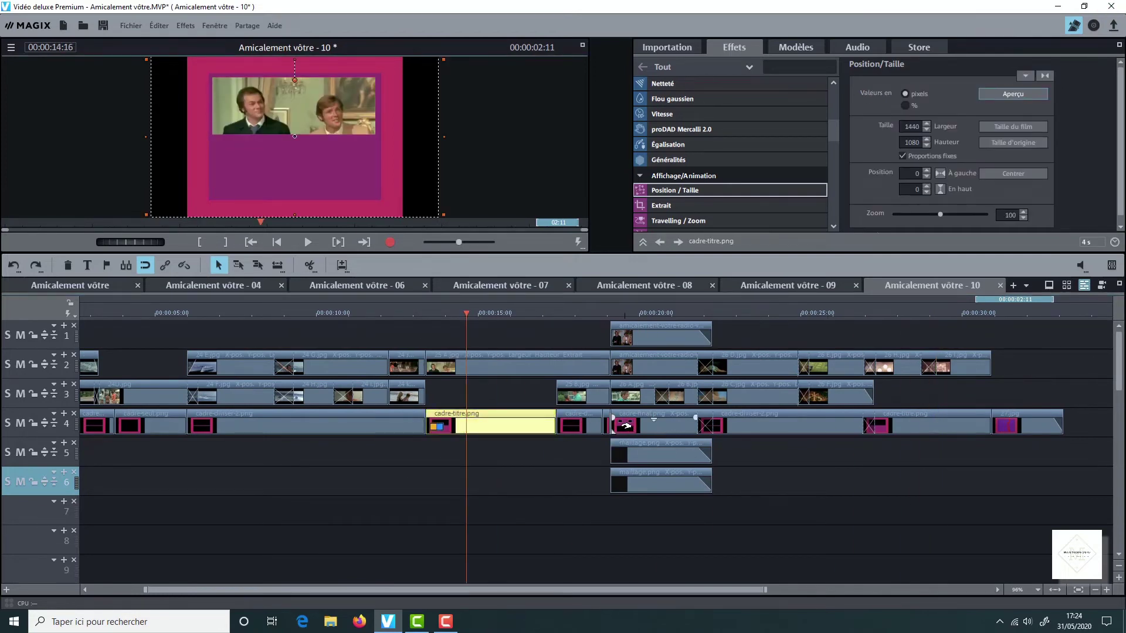
left_click(653, 429)
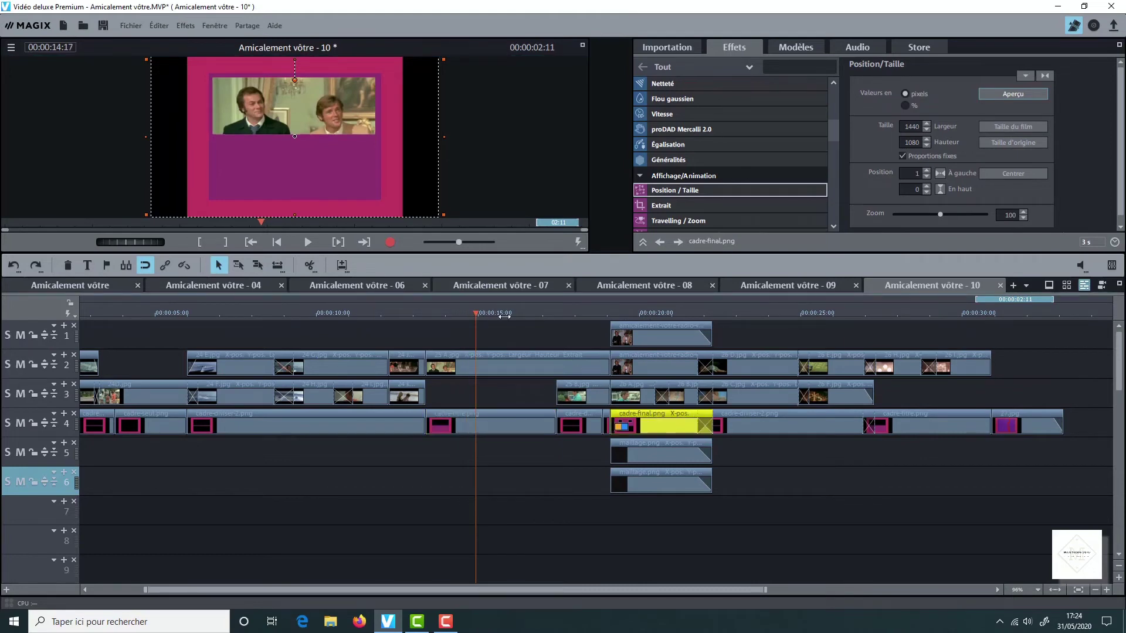
left_click(643, 313)
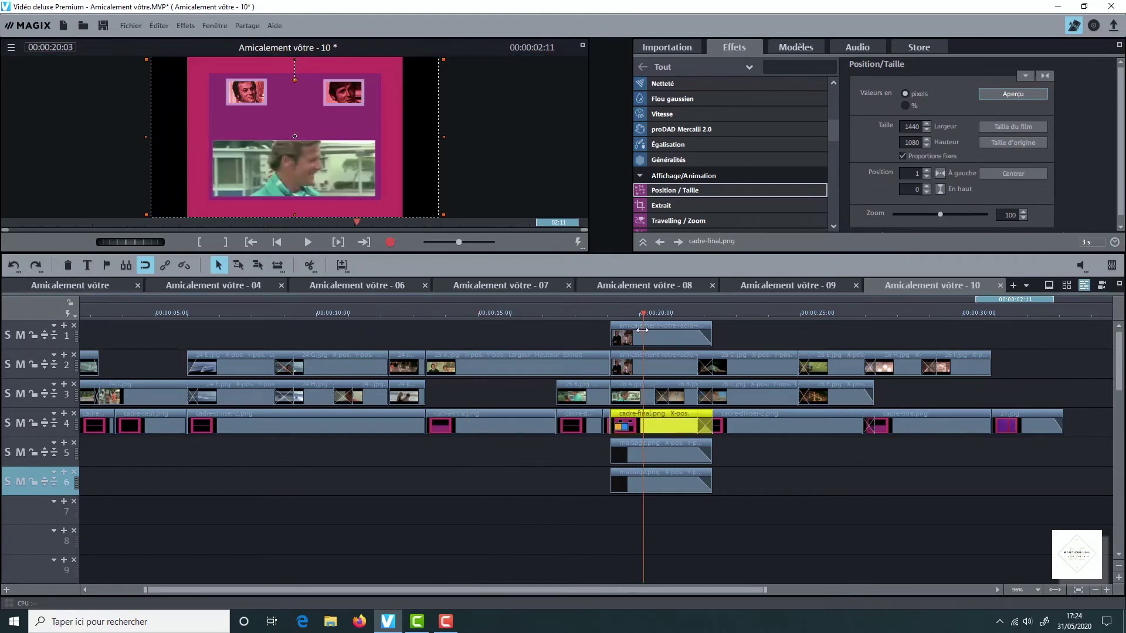
left_click(908, 425)
Examine the short cadre-titre.png clip just before cadre-final.png on track 4, around 00:00:19:00.
left_click_drag(645, 313, 636, 346)
left_click(606, 423)
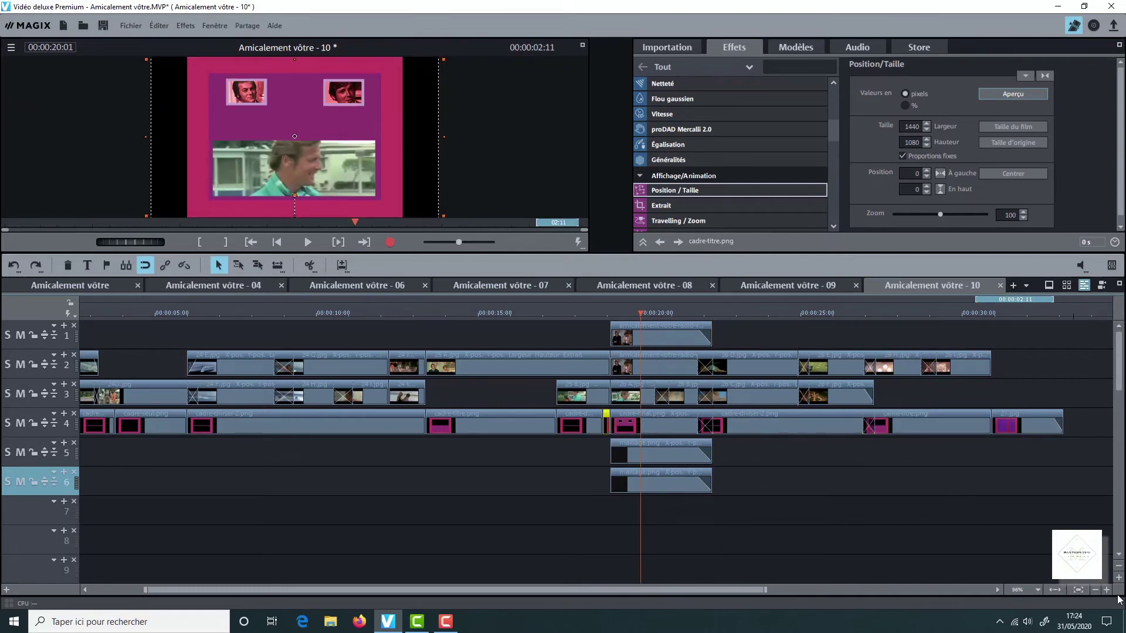
scroll(591, 313, "up", 5)
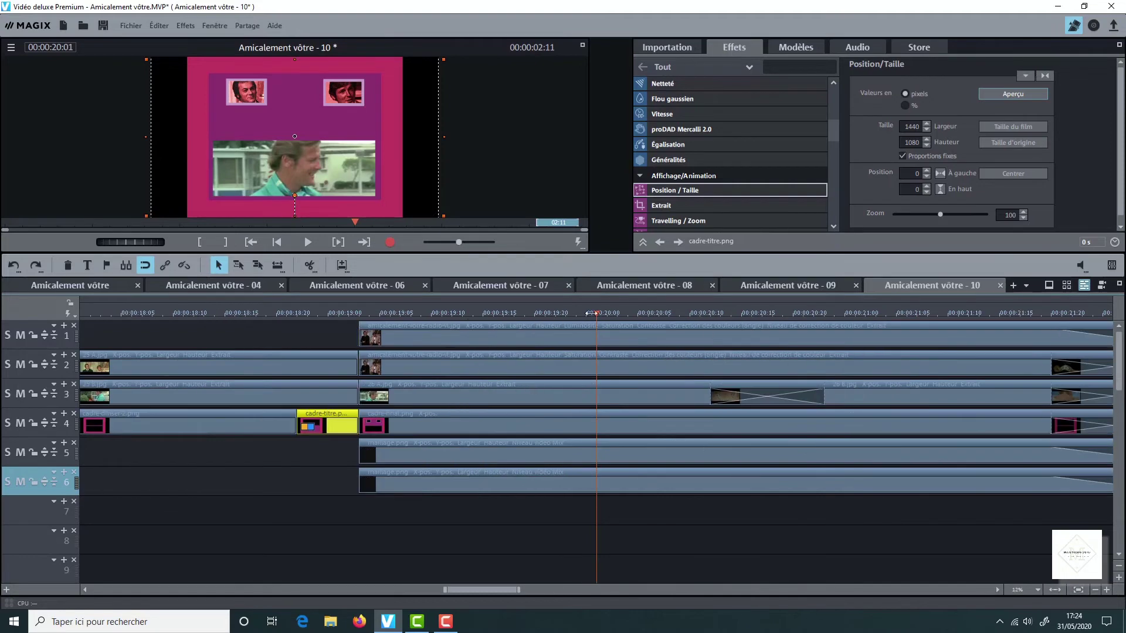
left_click_drag(592, 313, 327, 313)
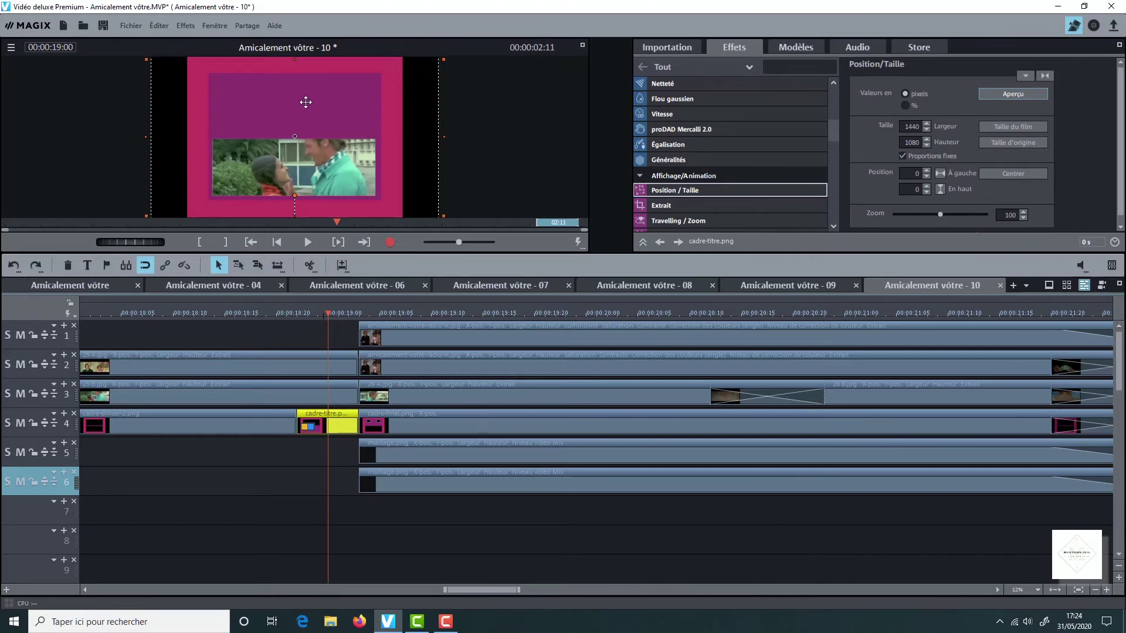
left_click(407, 424)
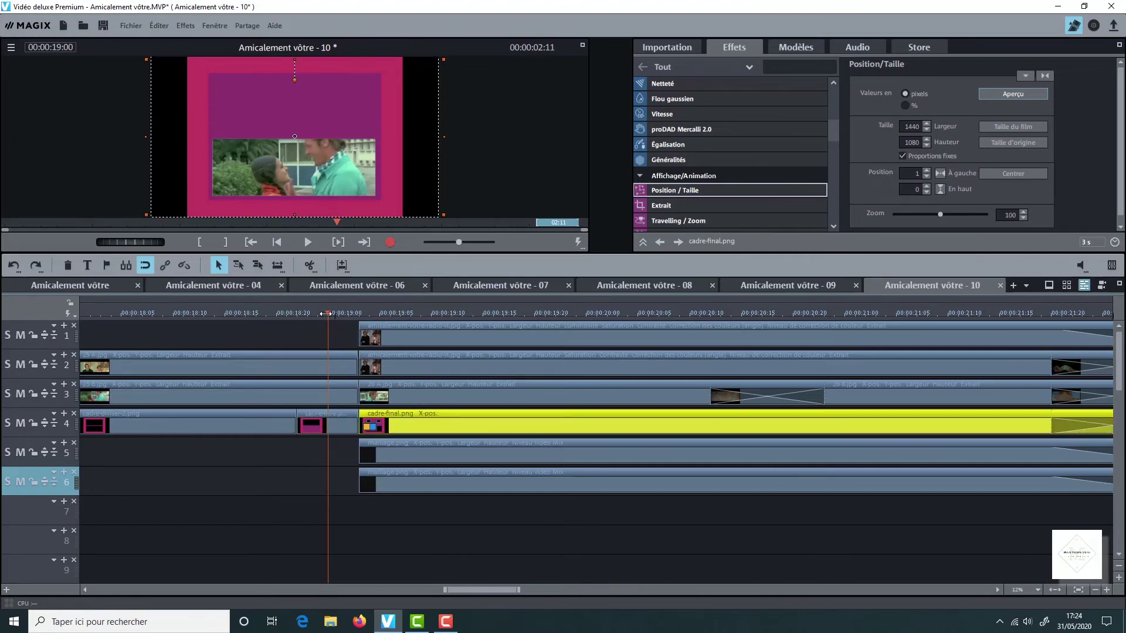
mouse_move(324, 313)
left_mouse_down()
mouse_move(421, 314)
mouse_move(318, 313)
left_mouse_up()
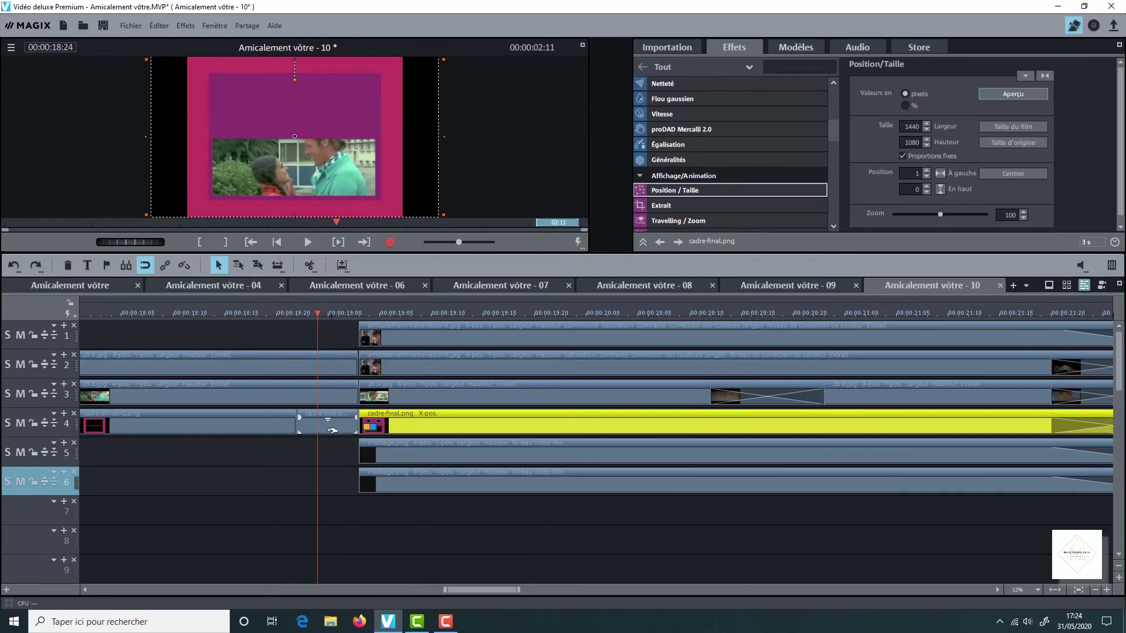
left_click(332, 431)
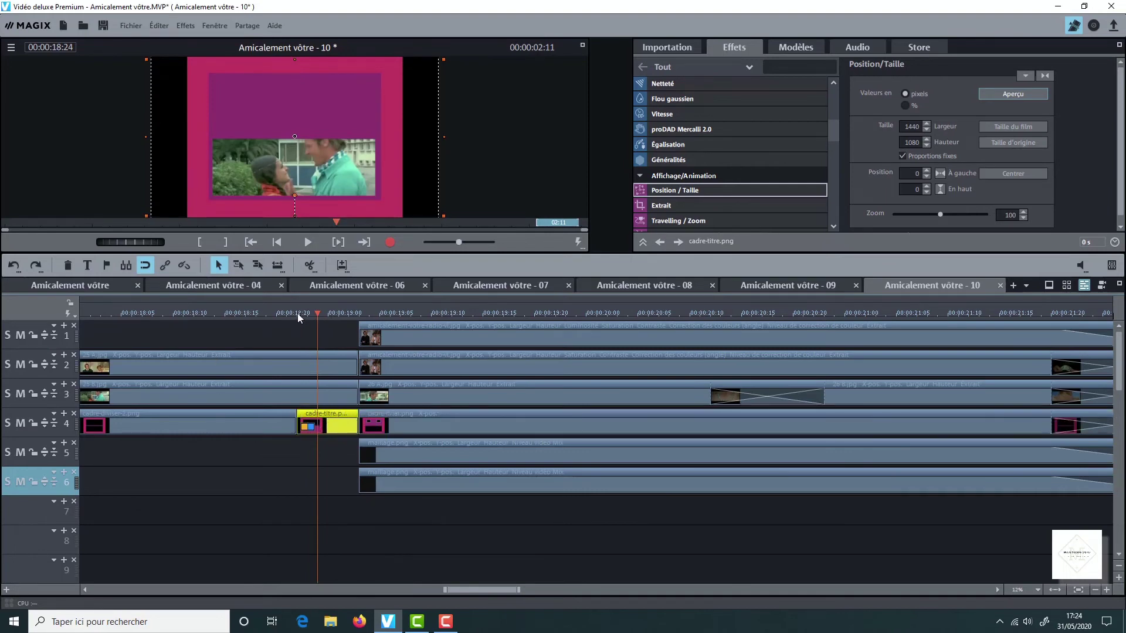
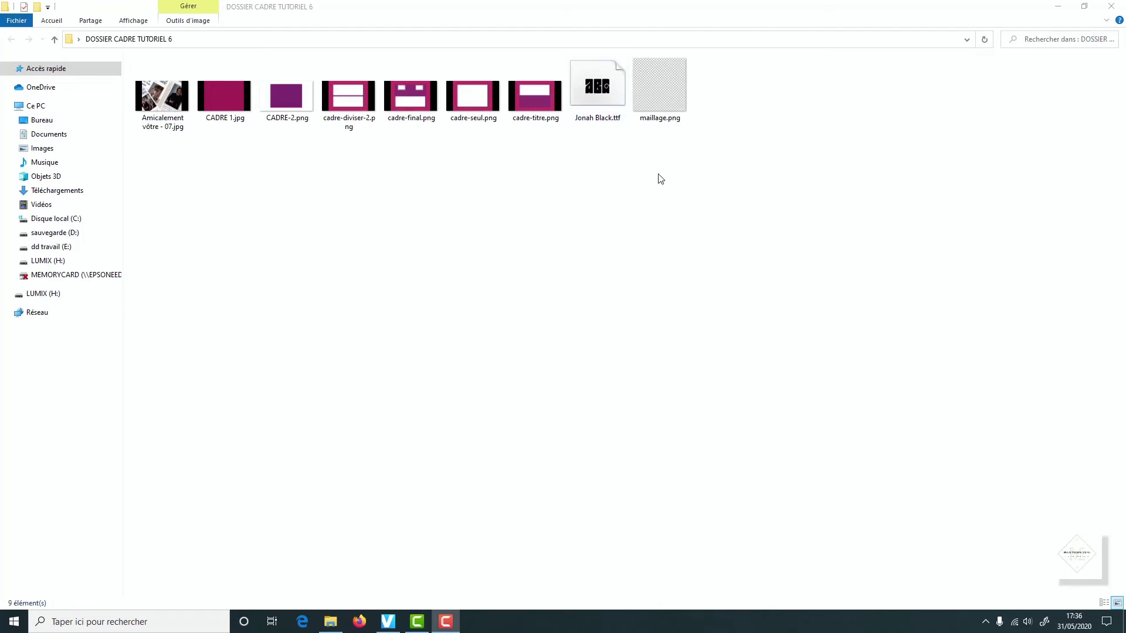
Try to install the Jonah Black.ttf font from the DOSSIER CADRE TUTORIEL 6 folder.
left_click(598, 86)
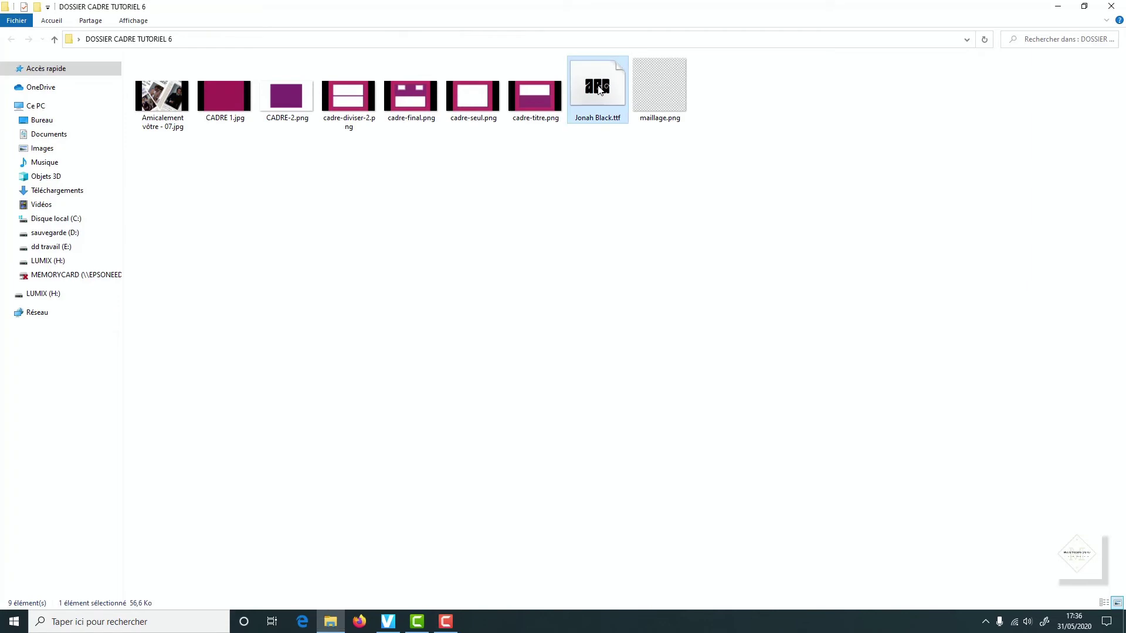
right_click(599, 89)
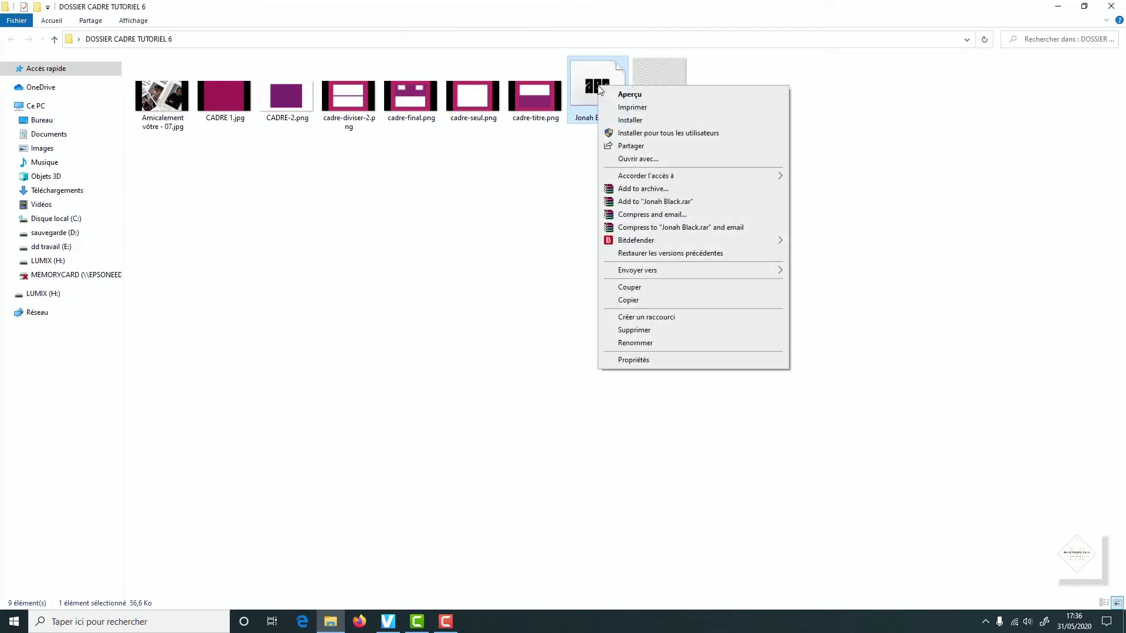
left_click(648, 121)
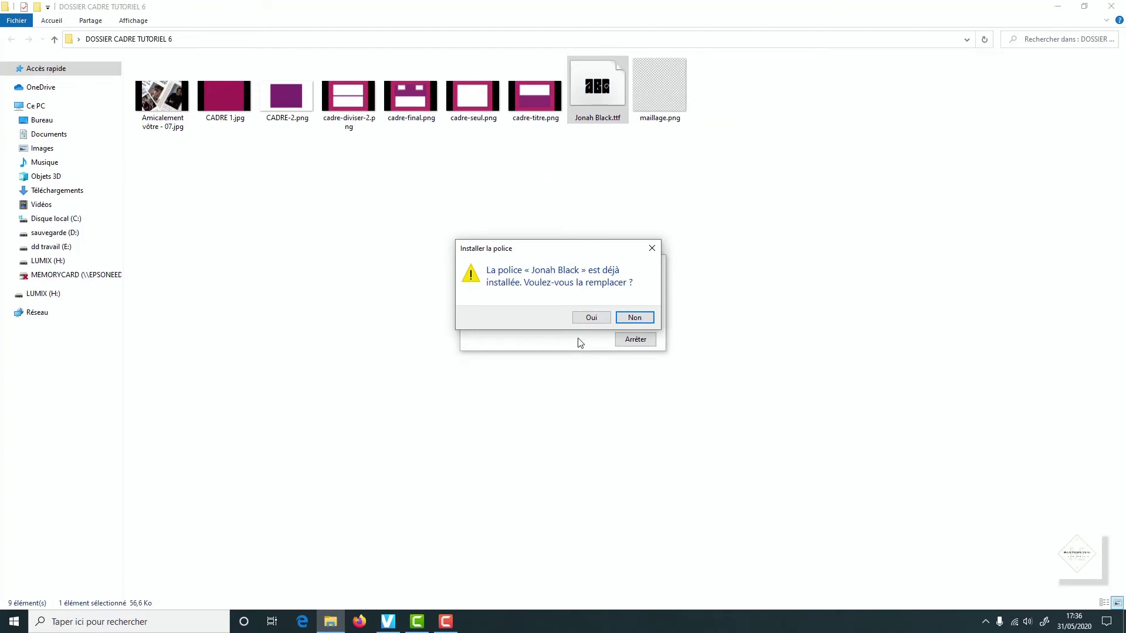
left_click(652, 249)
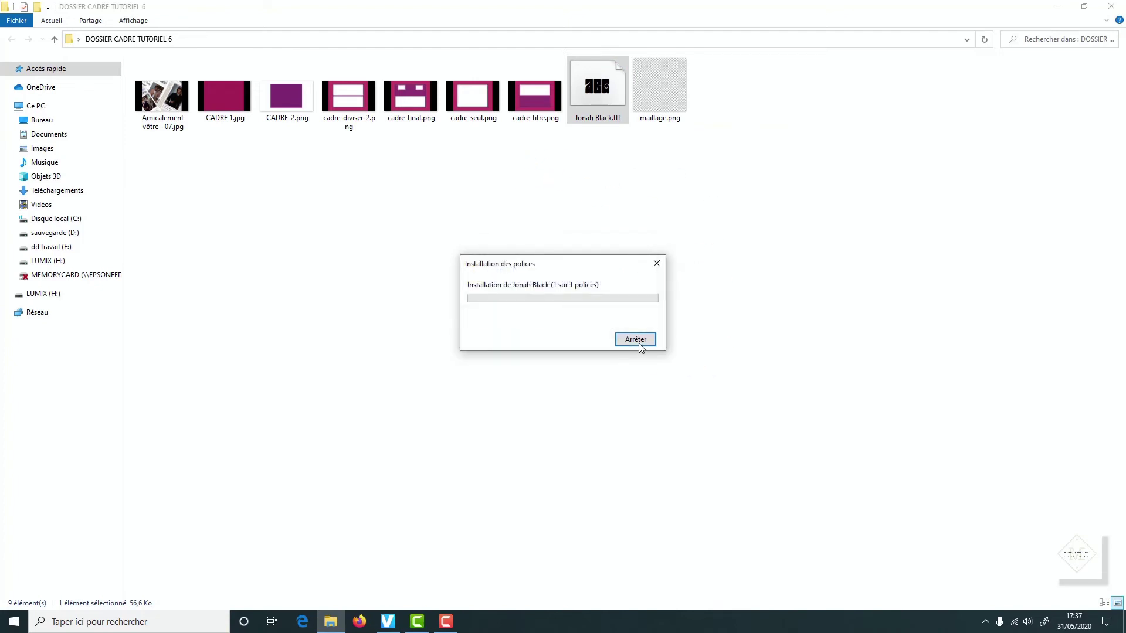
left_click(699, 296)
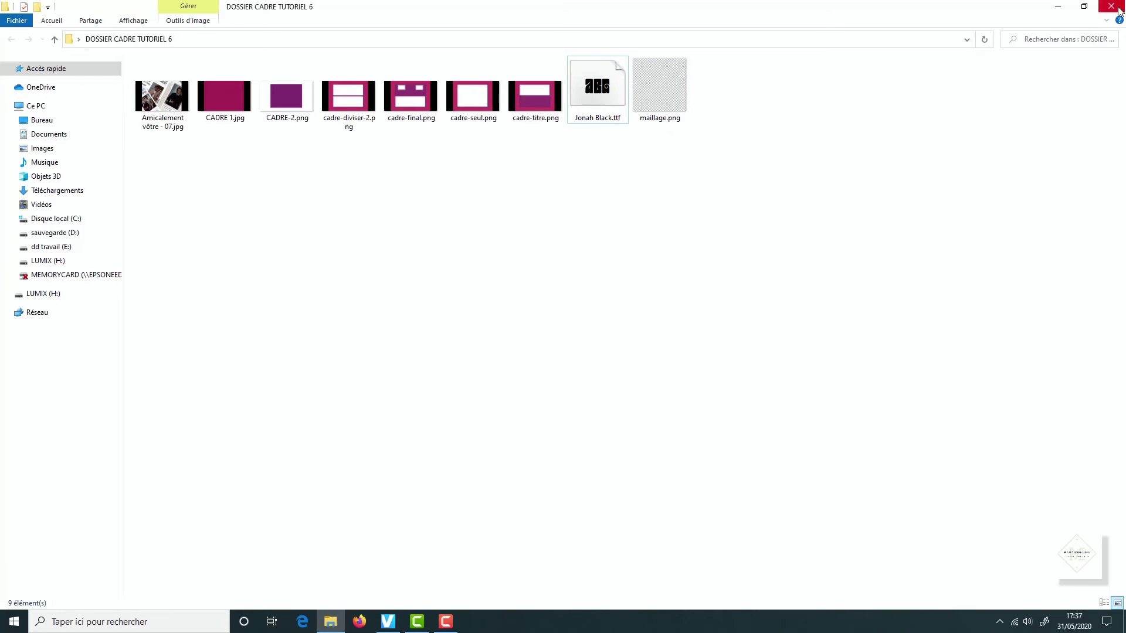
Switch back to Vidéo deluxe and select the cadre-titre.png clip starting at 00:00:13:10, with the playhead at its start.
left_click(388, 621)
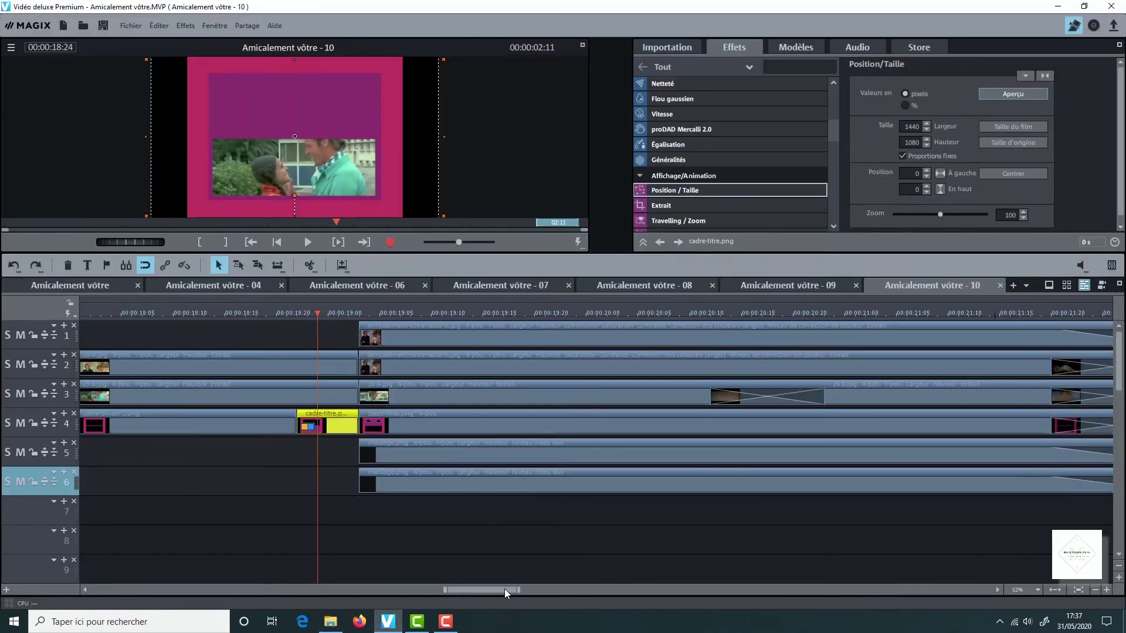
left_click_drag(505, 590, 604, 590)
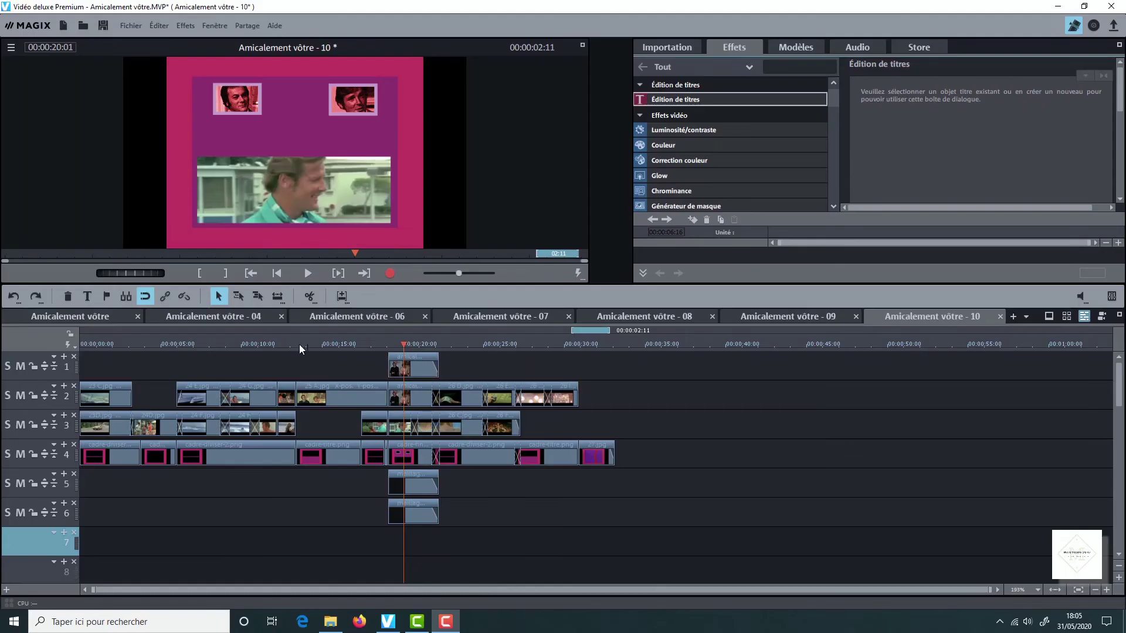
left_click(296, 346)
left_click(340, 460)
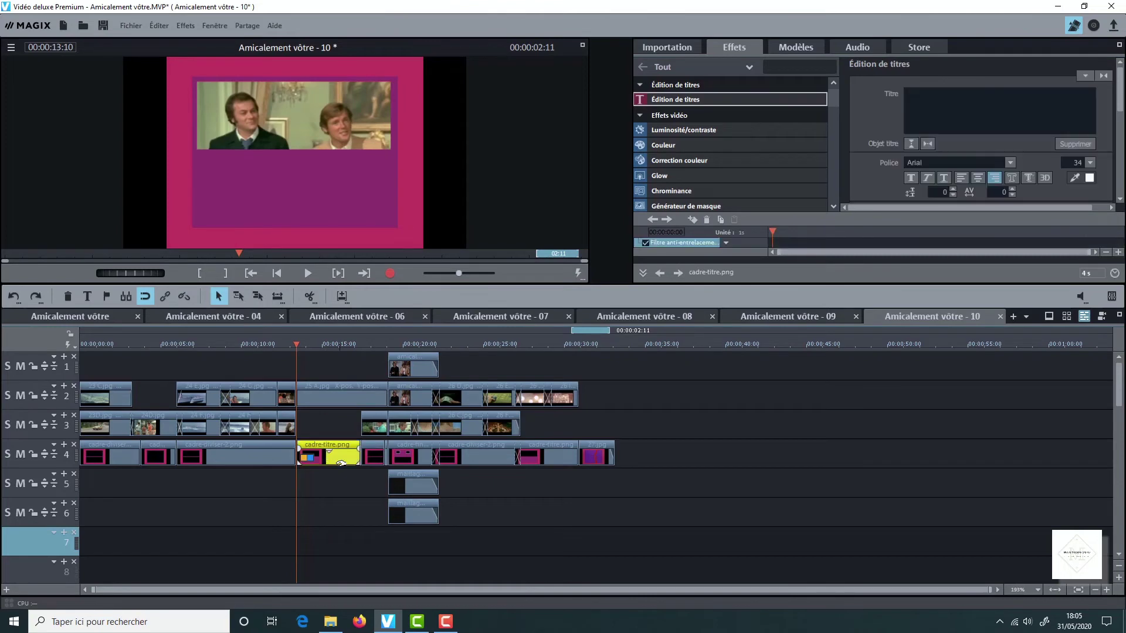
left_click(1107, 590)
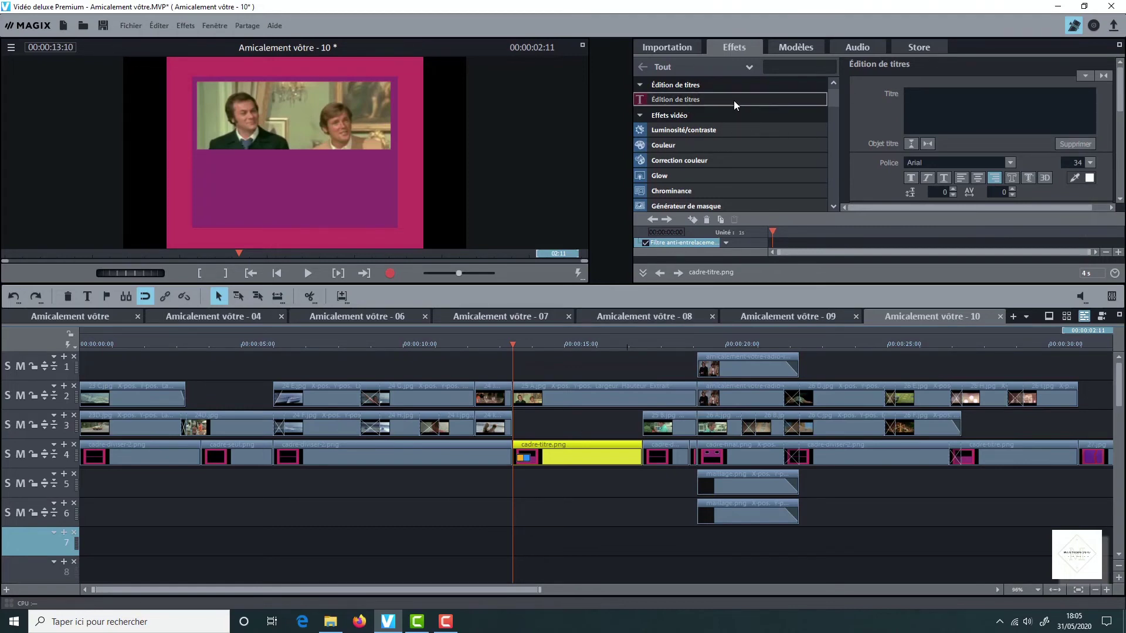
Add the title text "Curtis + Moore" at the start of the selected cadre-titre.png clip.
left_click(916, 100)
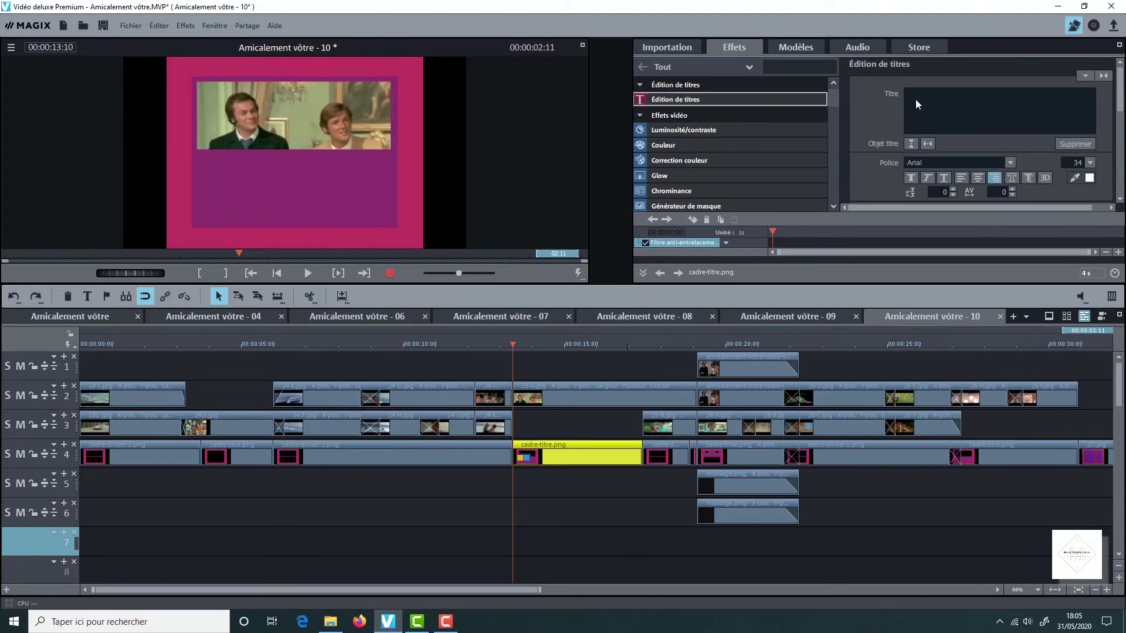
type("Curtis +")
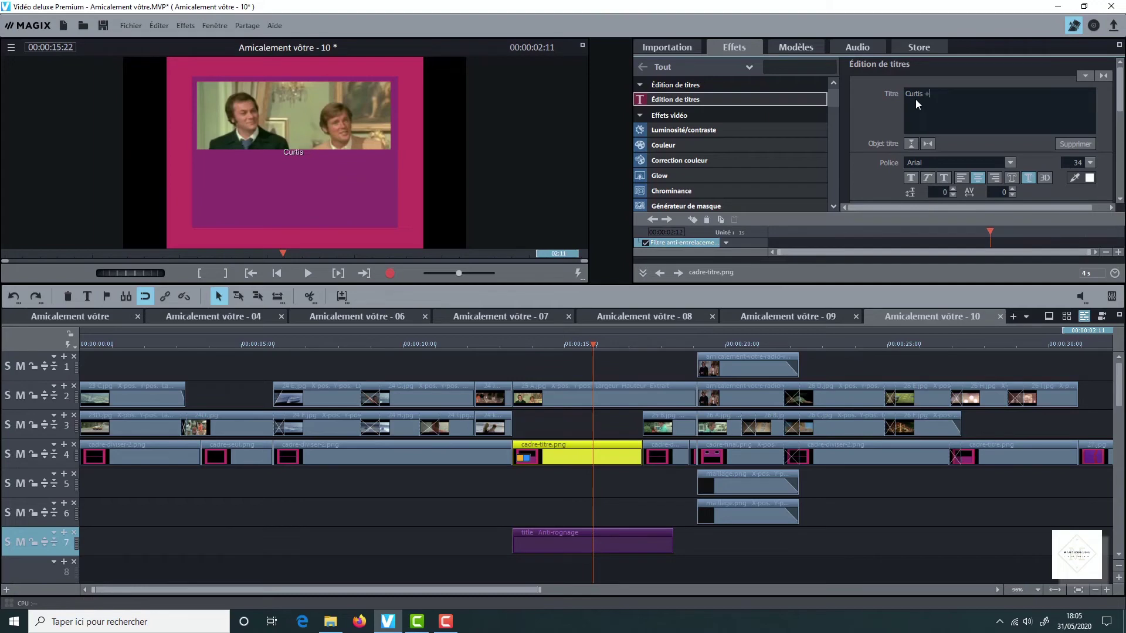
type(" Moore")
Try a font size of 123 for the Curtis + Moore title, and settle on 43.
left_click(1067, 166)
left_click_drag(1069, 166, 1082, 165)
type("123")
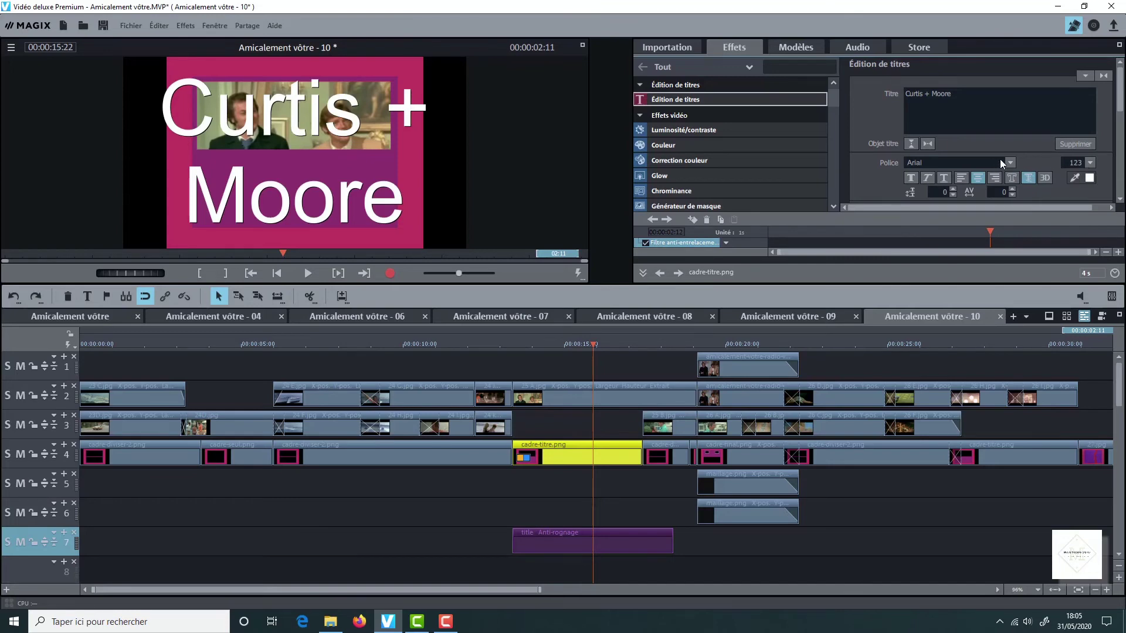
left_click(1010, 163)
left_click(1069, 167)
type("43")
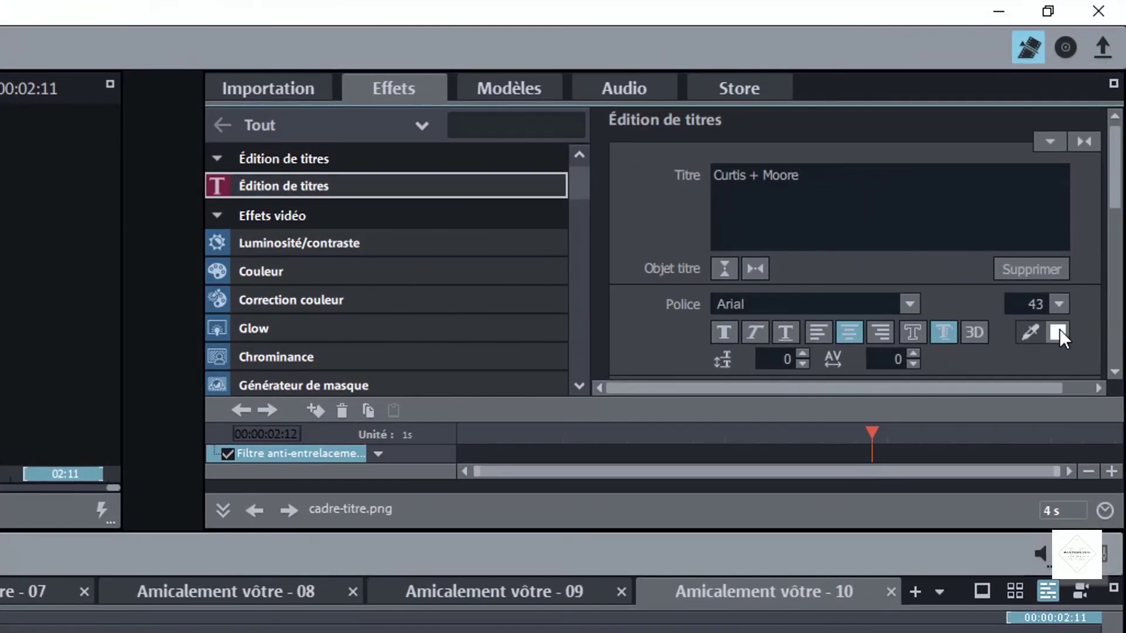
Set the Curtis + Moore title colour to RGB values R 0.72, G 0.60 and B 0.78.
left_click(1089, 177)
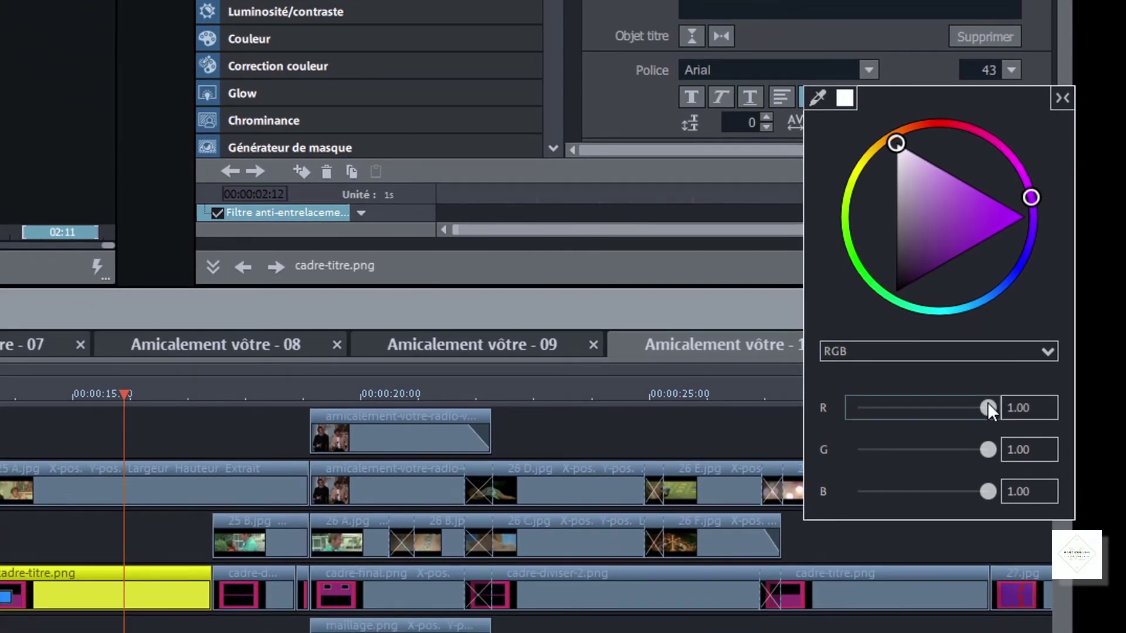
mouse_move(987, 402)
left_mouse_down()
mouse_move(937, 415)
mouse_move(951, 407)
left_mouse_up()
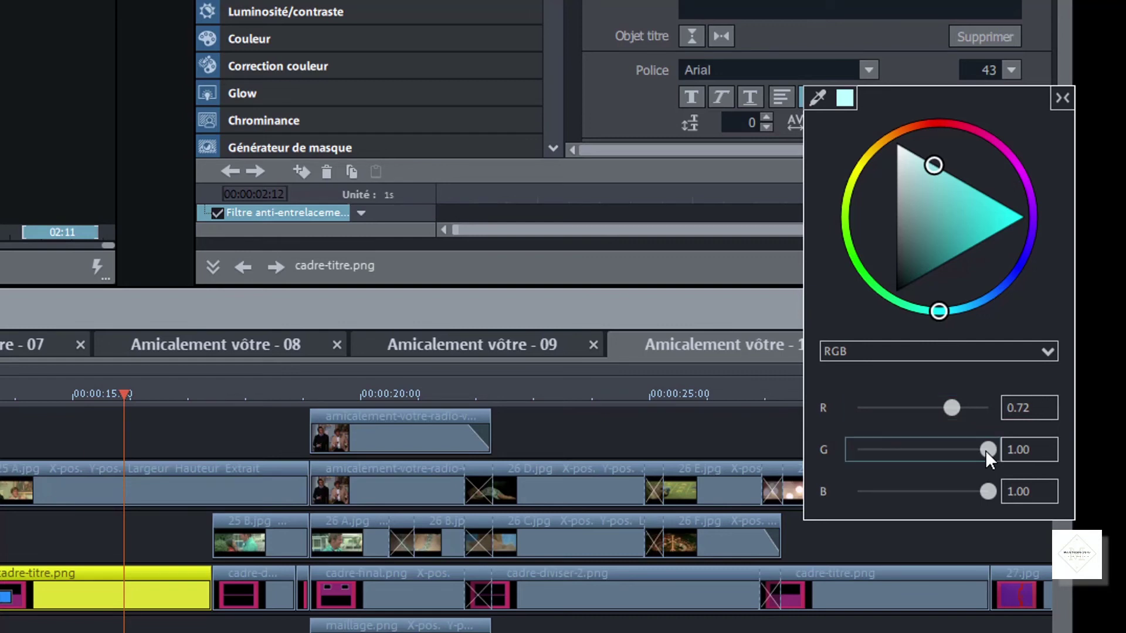
left_click_drag(985, 450, 936, 451)
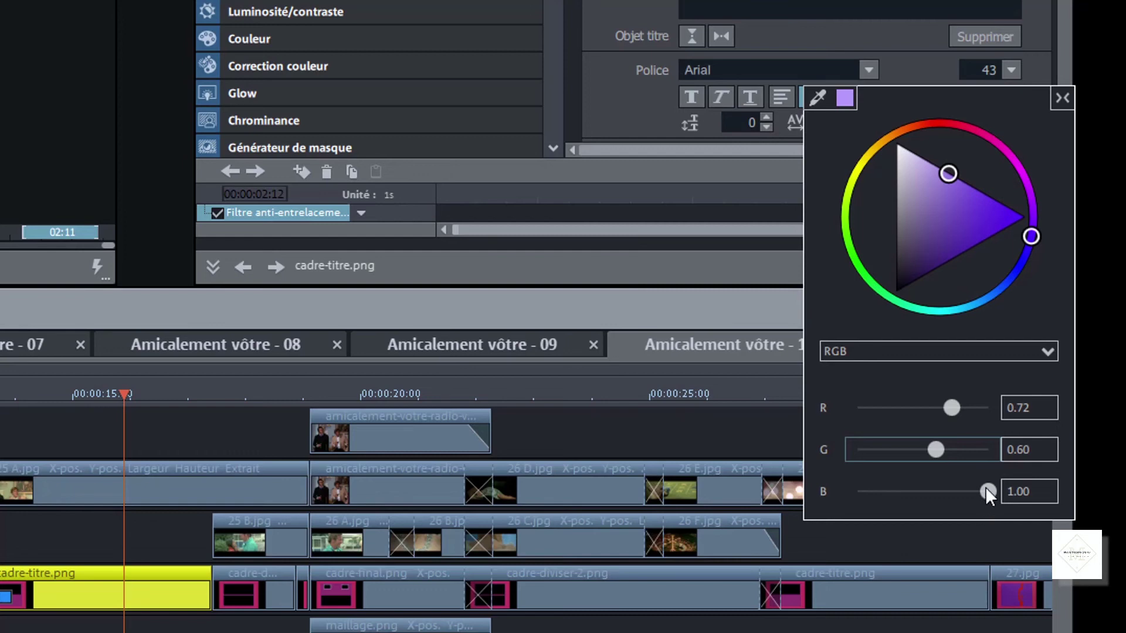
left_click_drag(985, 496, 961, 496)
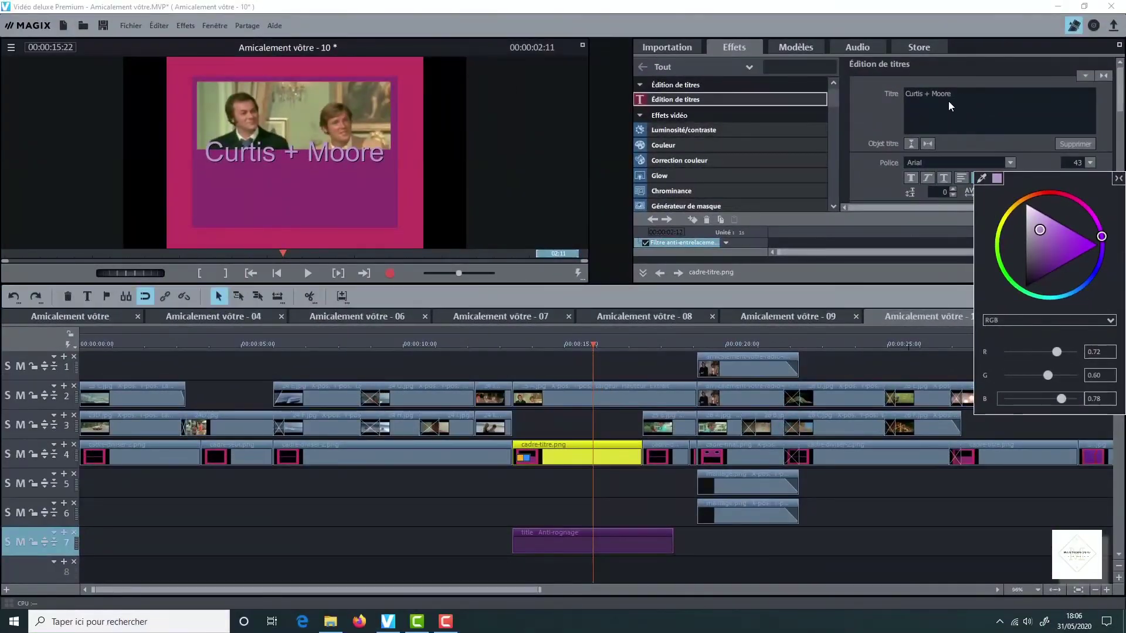
Change the font of the Curtis + Moore title to Jonah Black.
left_click(1009, 164)
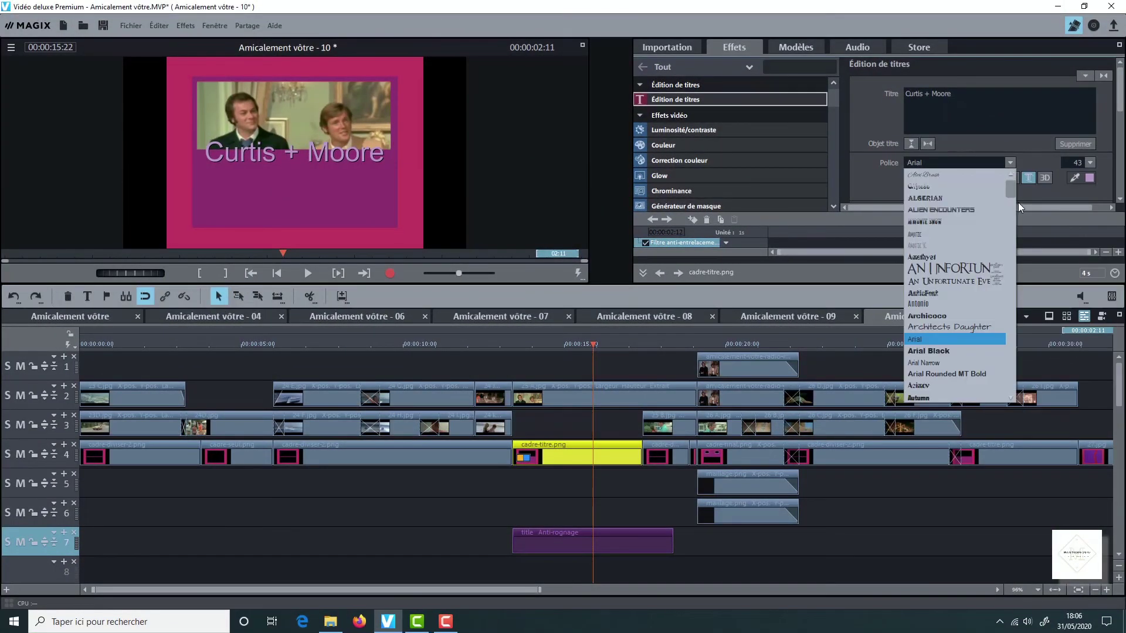
left_click_drag(1010, 191, 1015, 277)
left_click(941, 343)
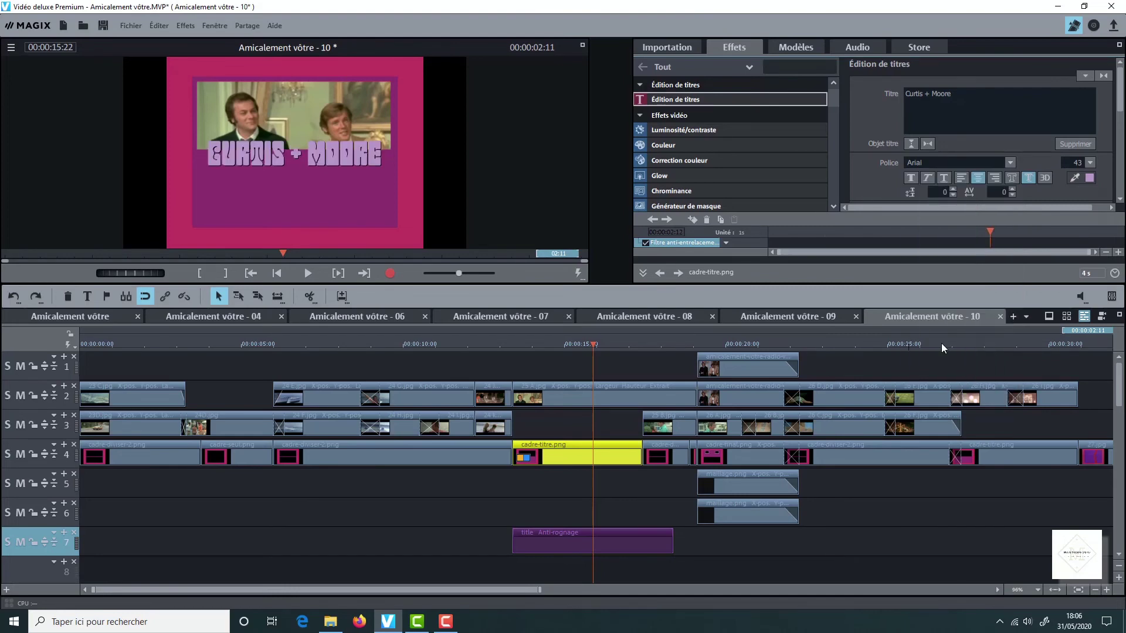
Move the Curtis + Moore title into the lower half of the frame and shorten it to end with the cadre-titre.png clip at 00:00:17:11.
left_click(343, 158)
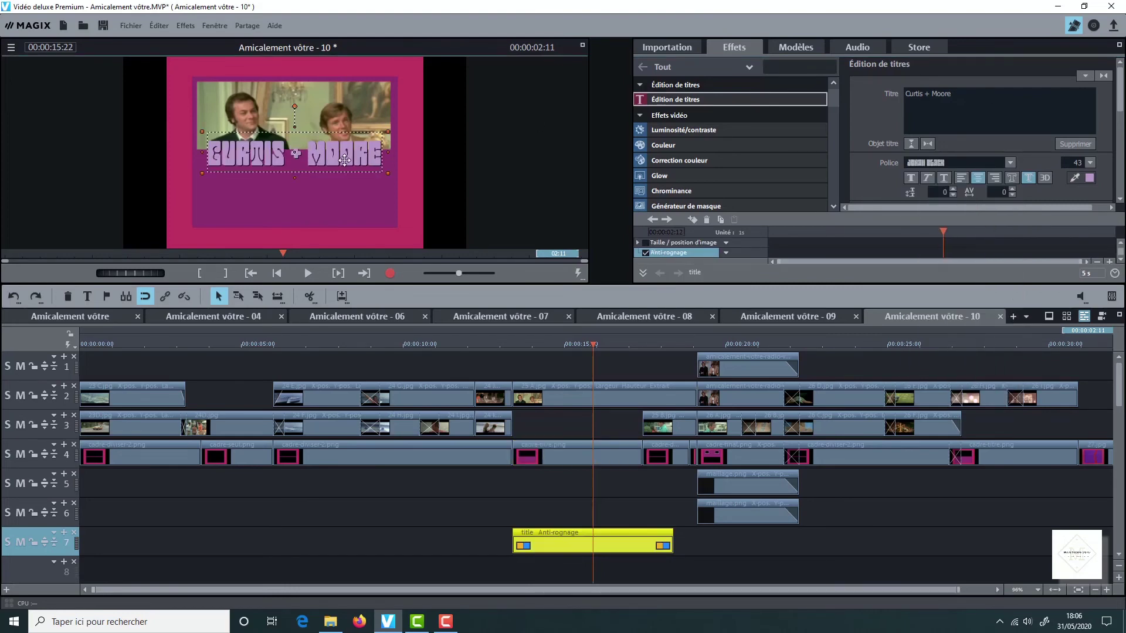
left_click_drag(342, 193, 334, 180)
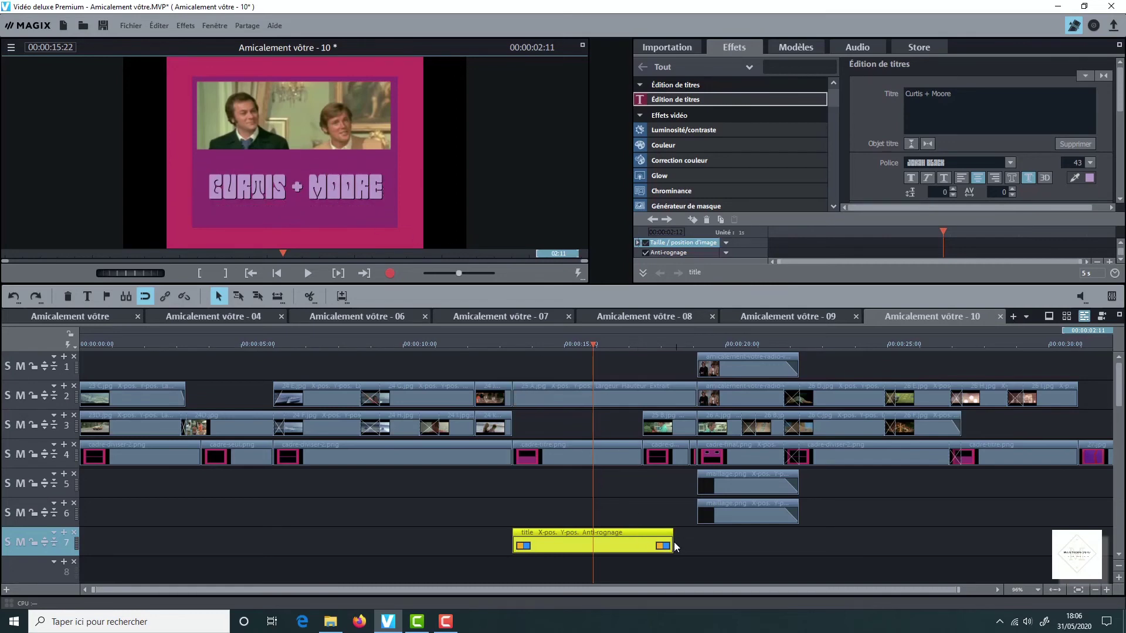
left_click_drag(674, 545, 658, 541)
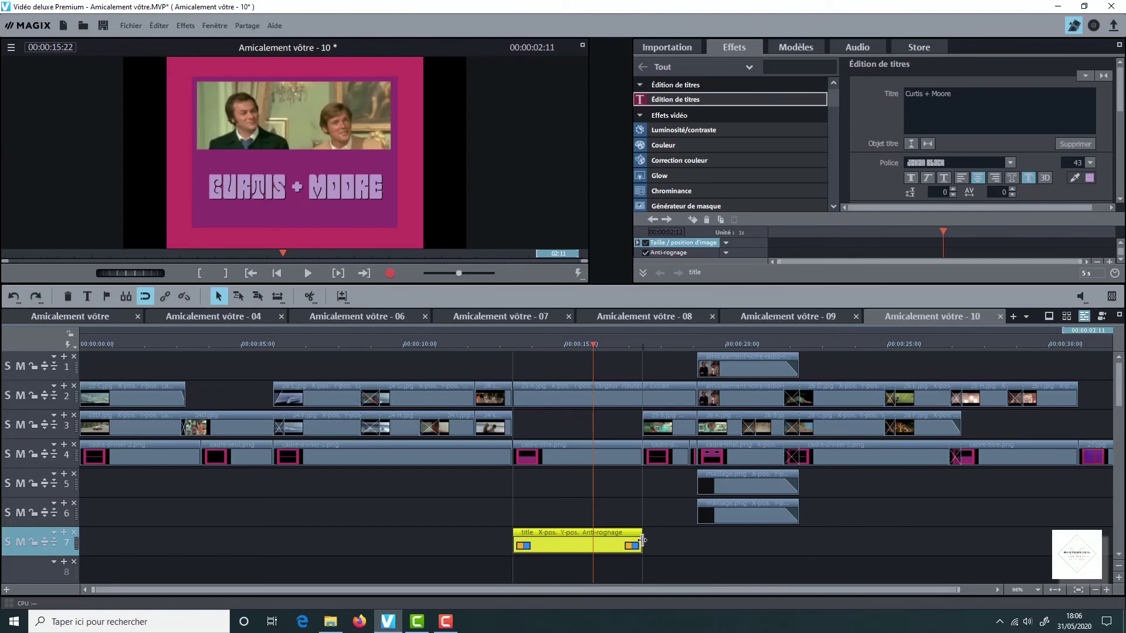
left_click(642, 345)
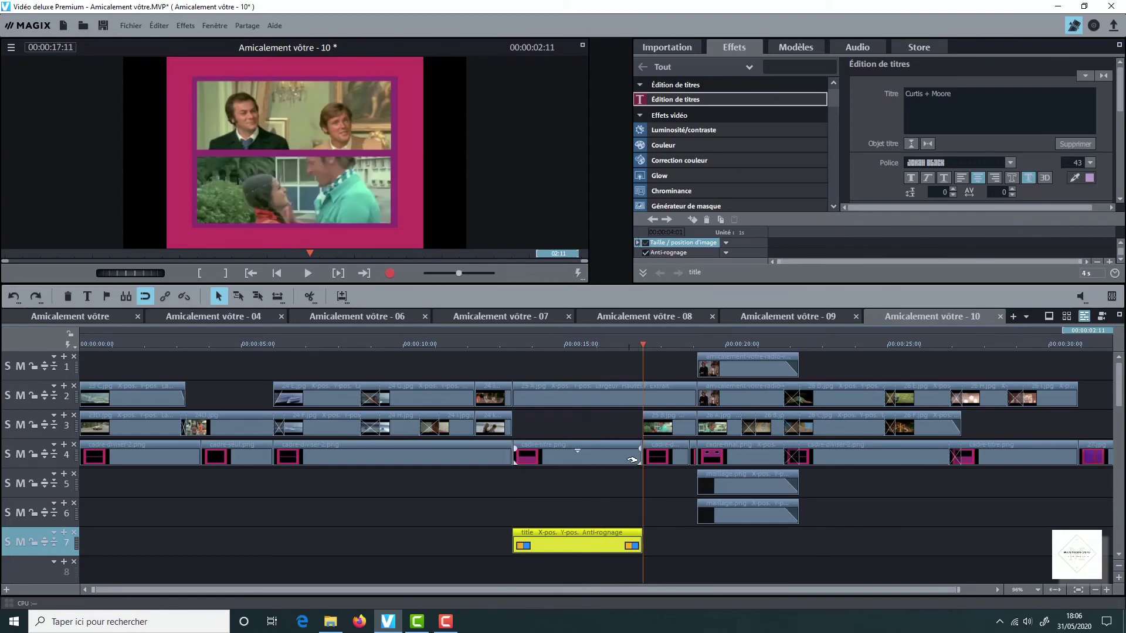
left_click(606, 461)
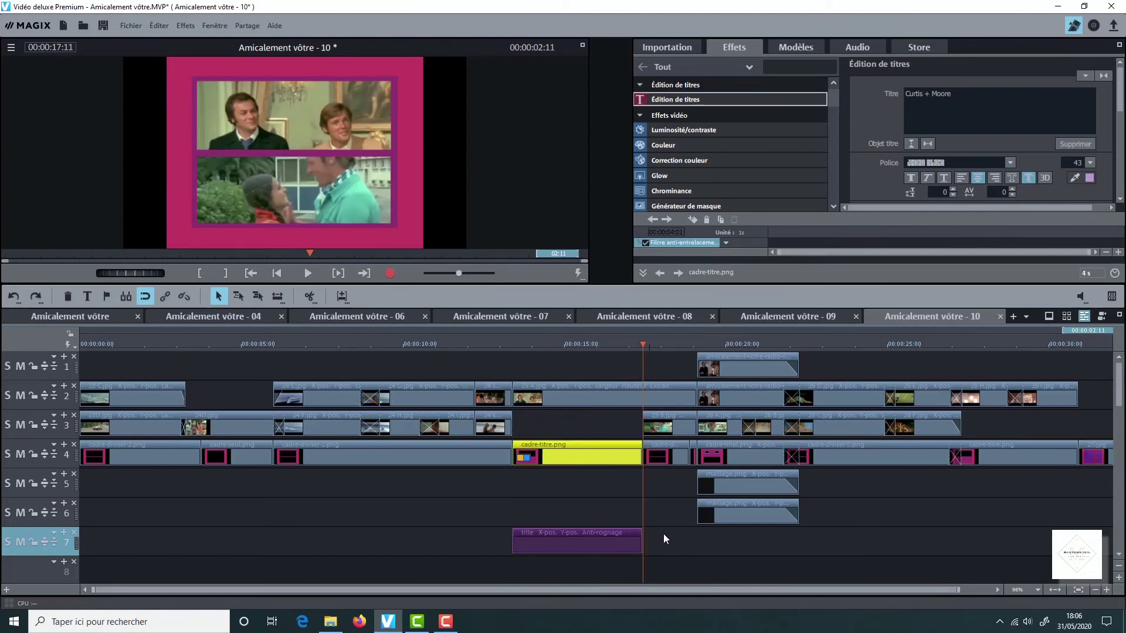
Copy the Curtis + Moore title to 00:00:18:22 on track 7 and trim the copy to end with the track 1 clip.
left_click(689, 345)
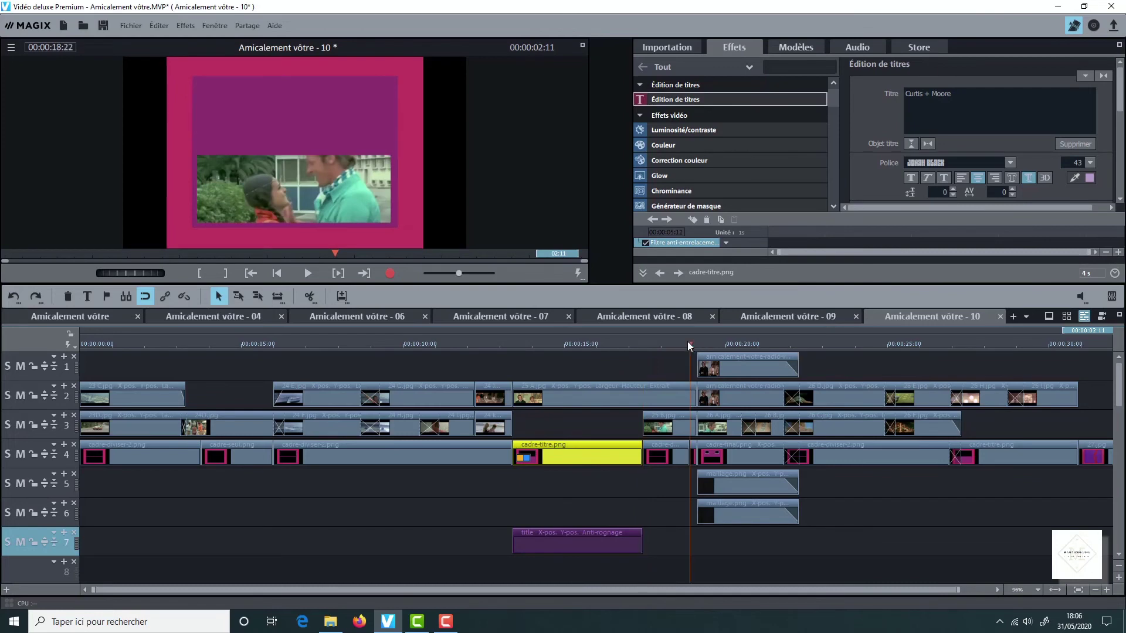
left_click(1106, 591)
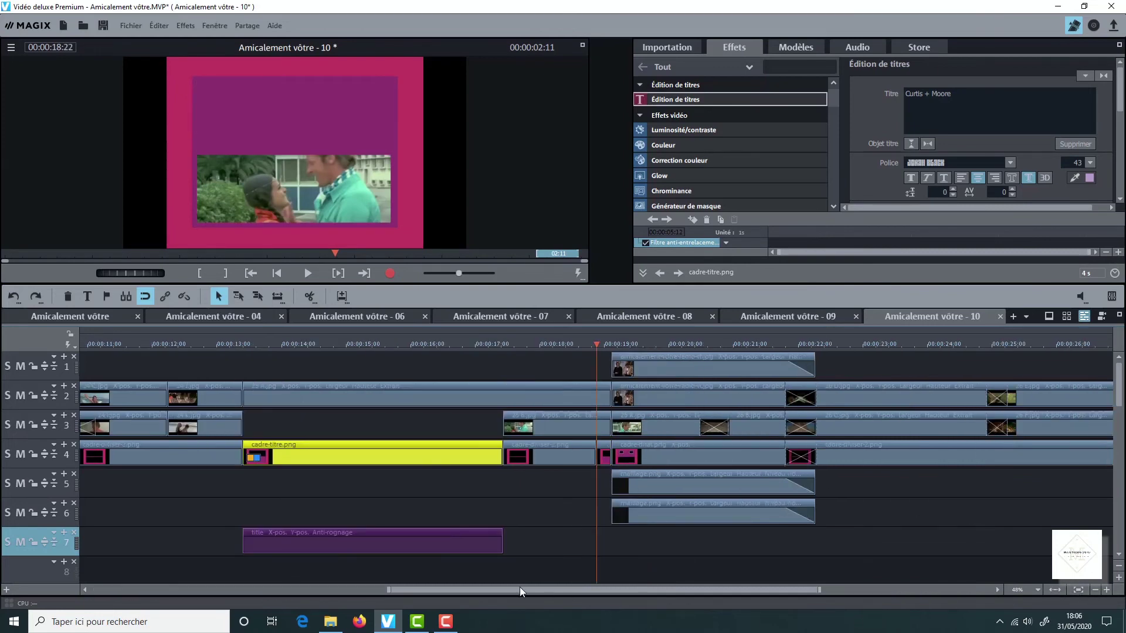
left_click(483, 543)
right_click(483, 543)
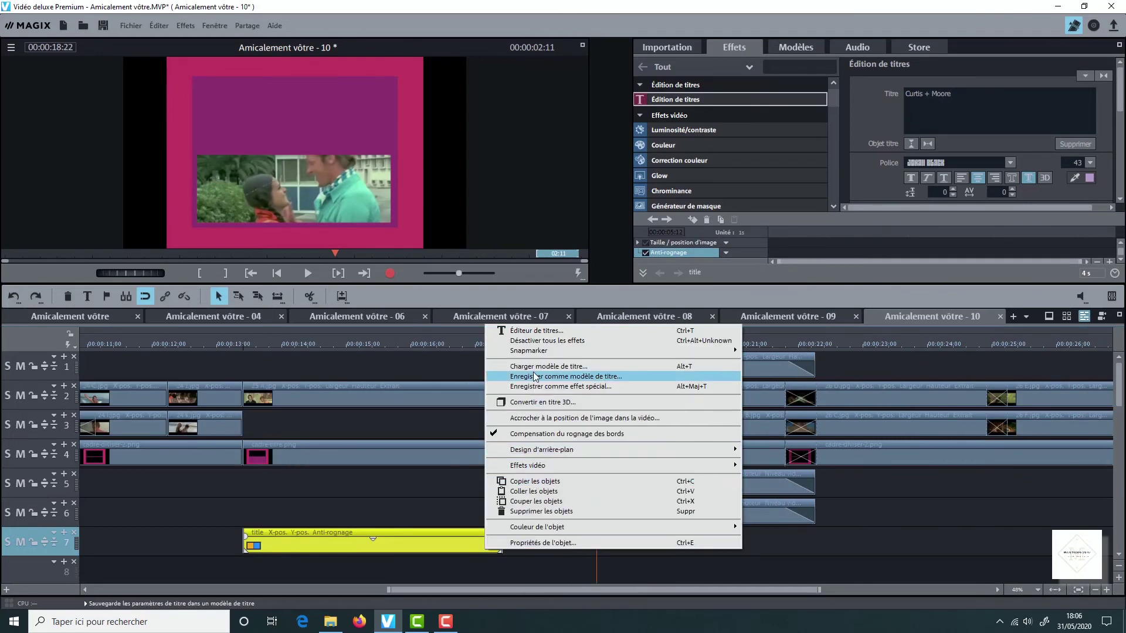
left_click(545, 482)
right_click(635, 545)
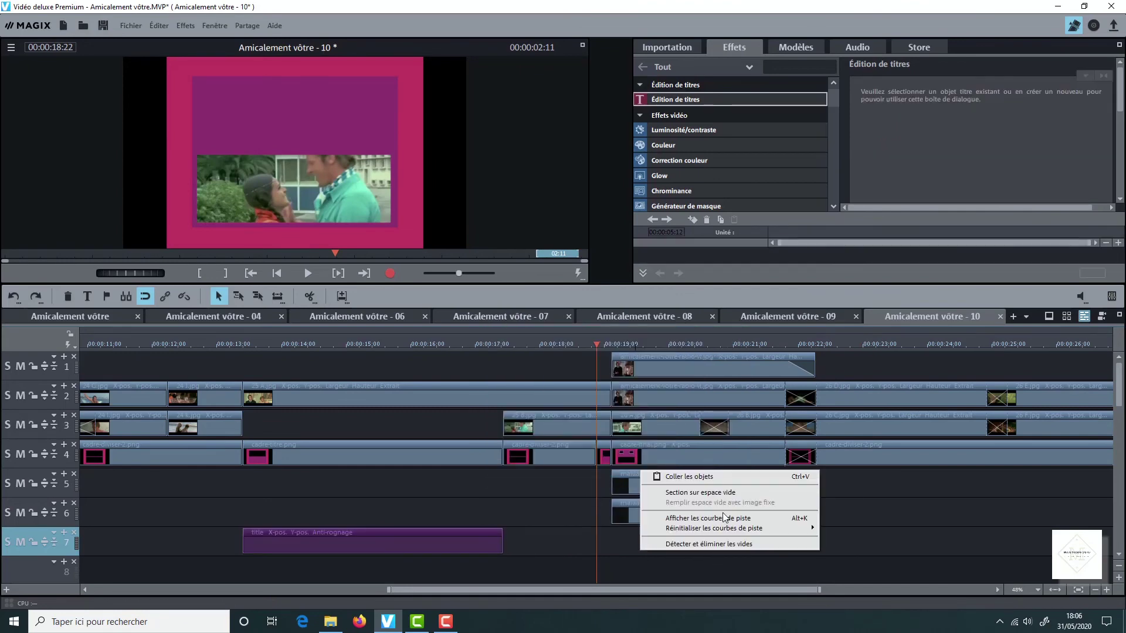
left_click(722, 476)
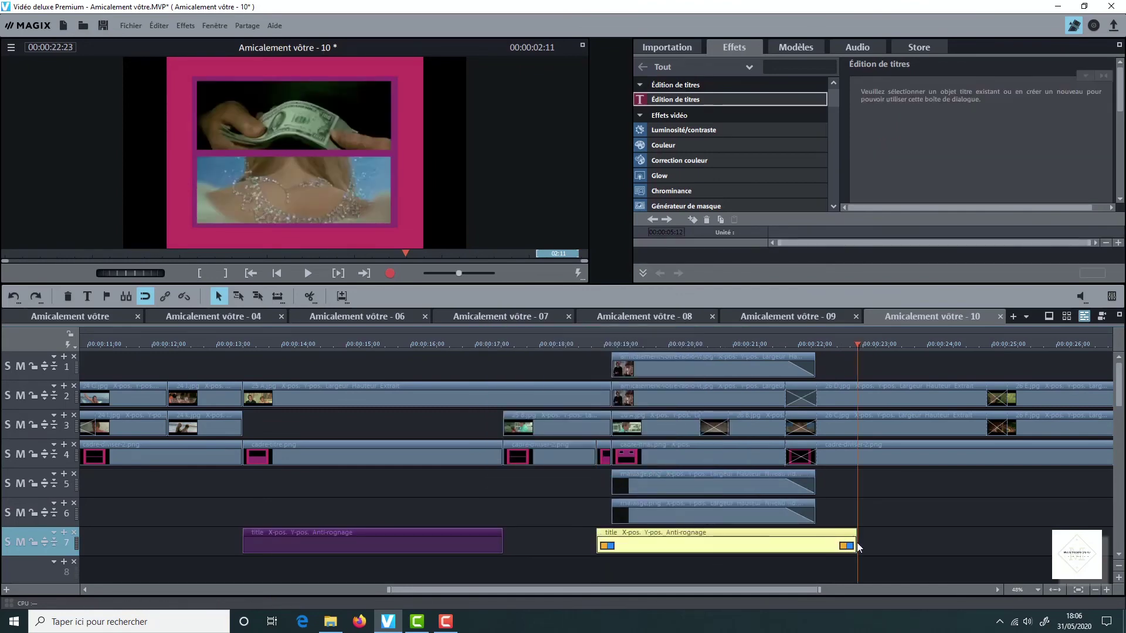
left_click_drag(856, 545, 815, 546)
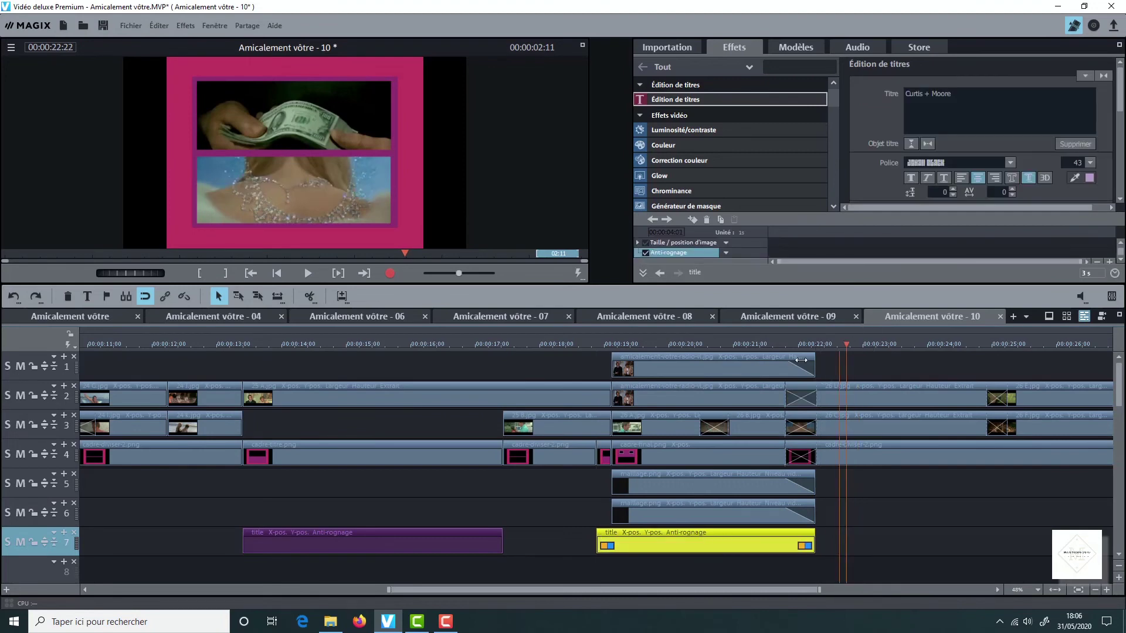
At 00:00:20:00, move the copied title up into the purple area above the lower image.
left_click(668, 386)
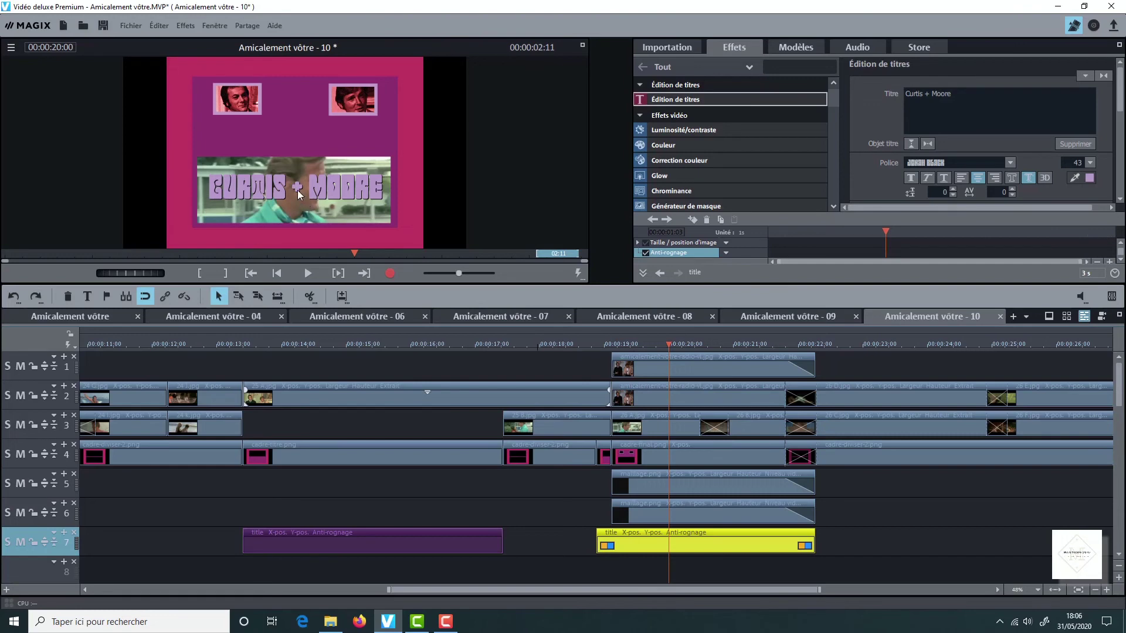
left_click(304, 129)
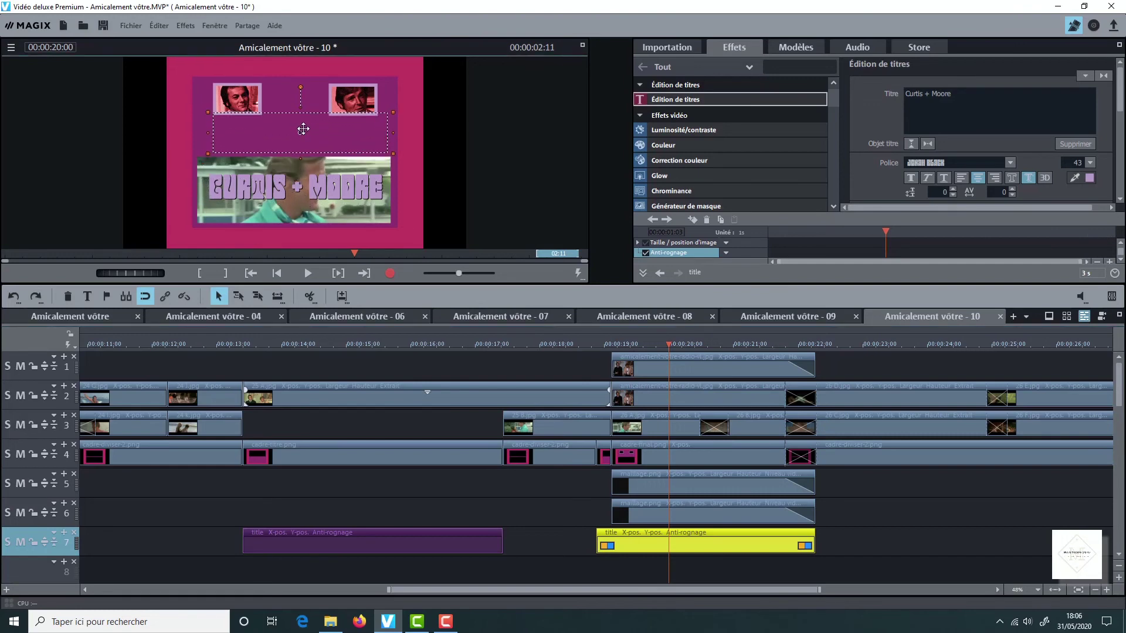
left_click_drag(303, 129, 302, 116)
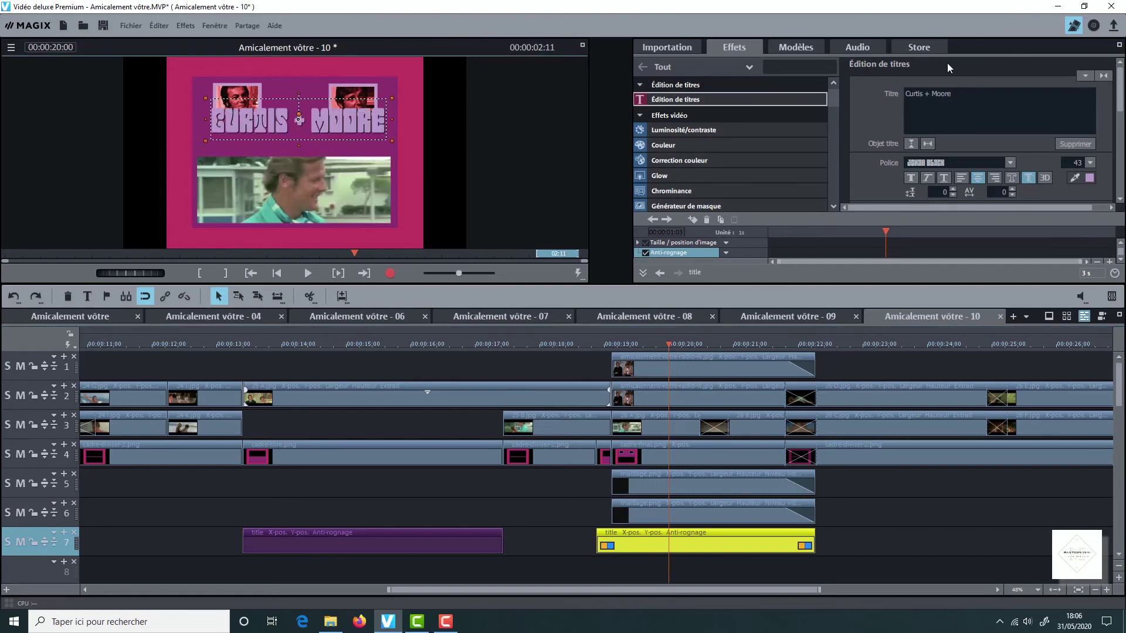
Replace the copied title's text with "the" and "persuaders" on two lines, and nudge it up between the two portraits.
left_click(959, 94)
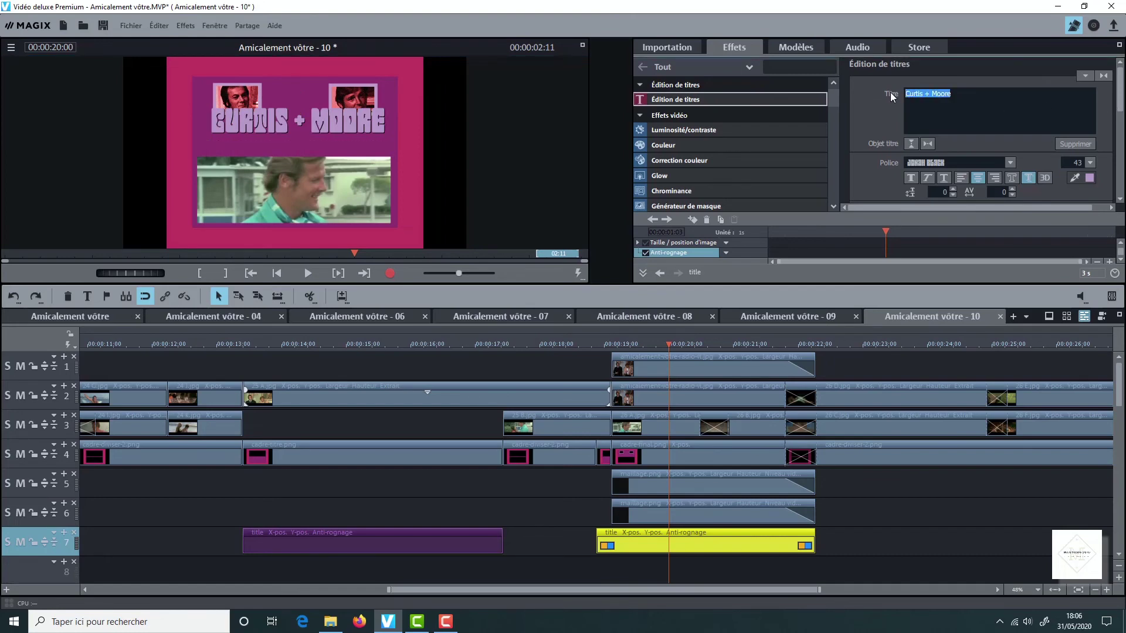
type("the")
key("Return")
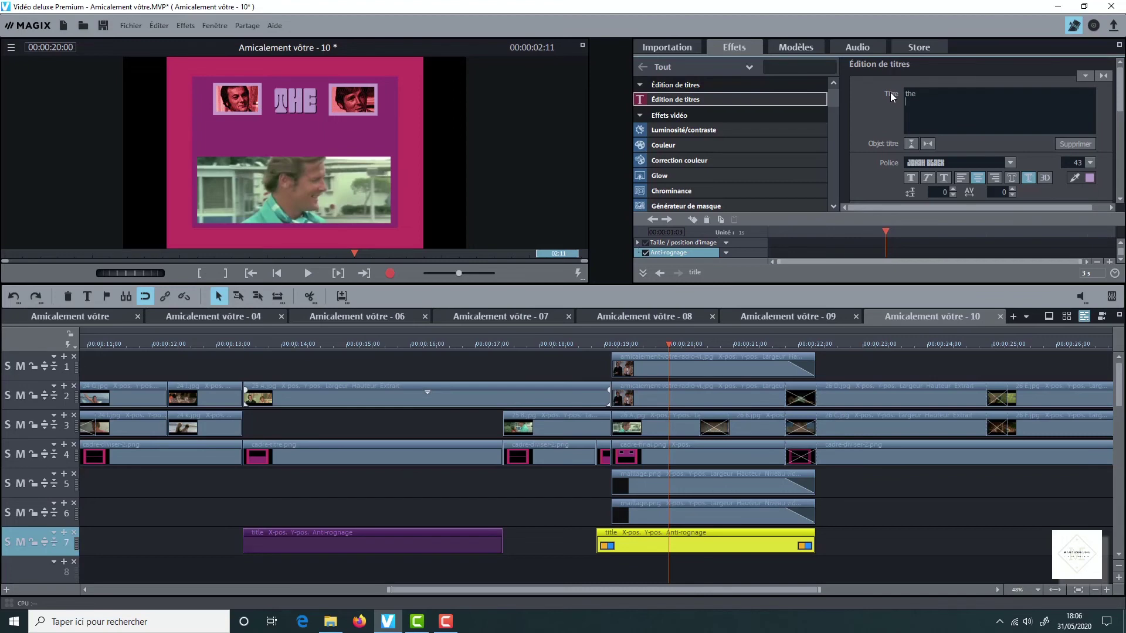
type("persuaders")
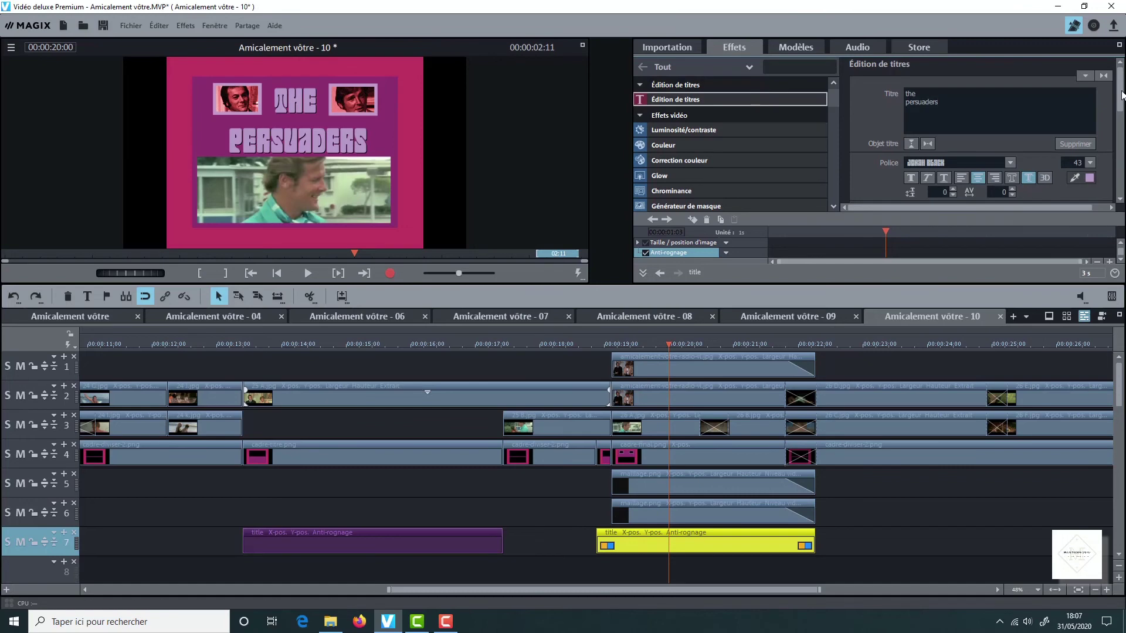
left_click(297, 131)
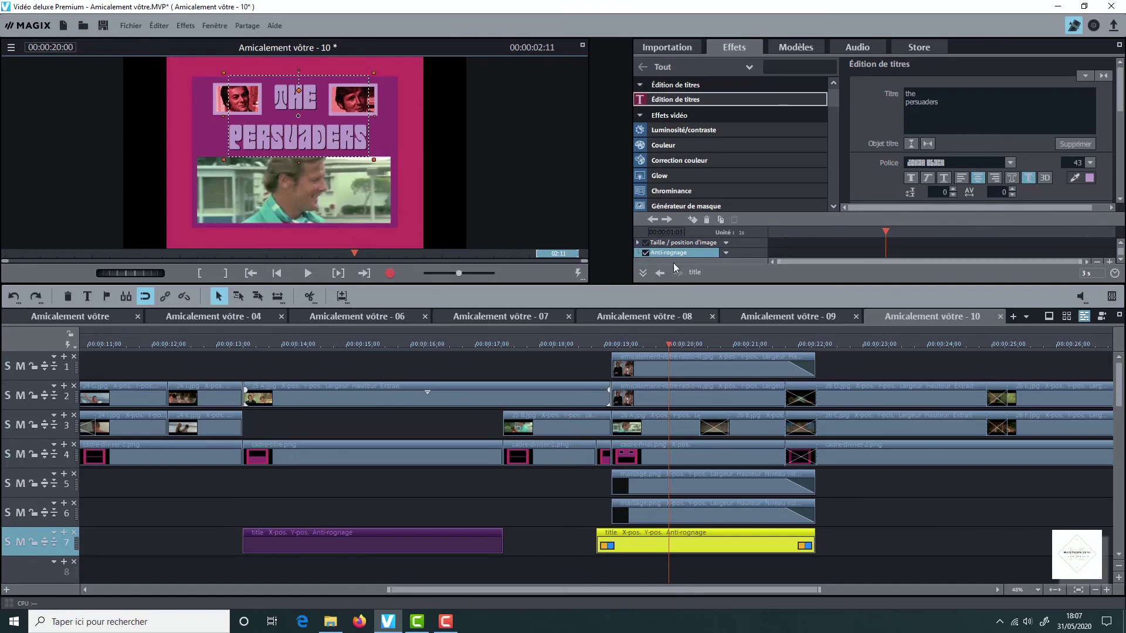
At the start of the "the persuaders" title, set the Position / Taille zoom to 18 and add a size/position keyframe.
left_click(637, 351)
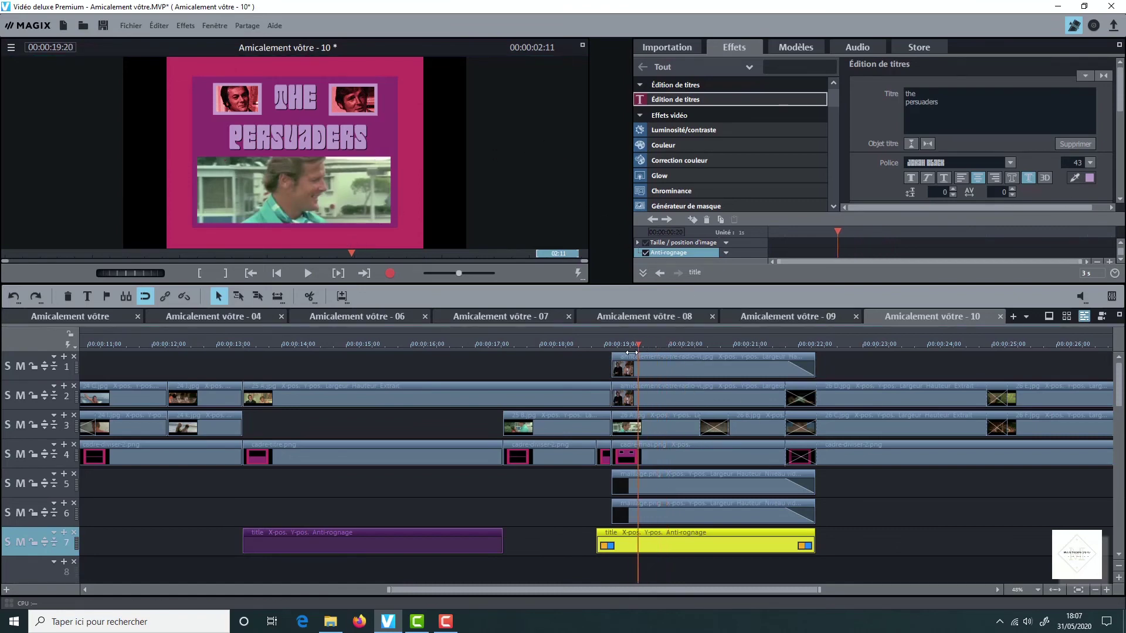
left_click_drag(632, 352, 596, 355)
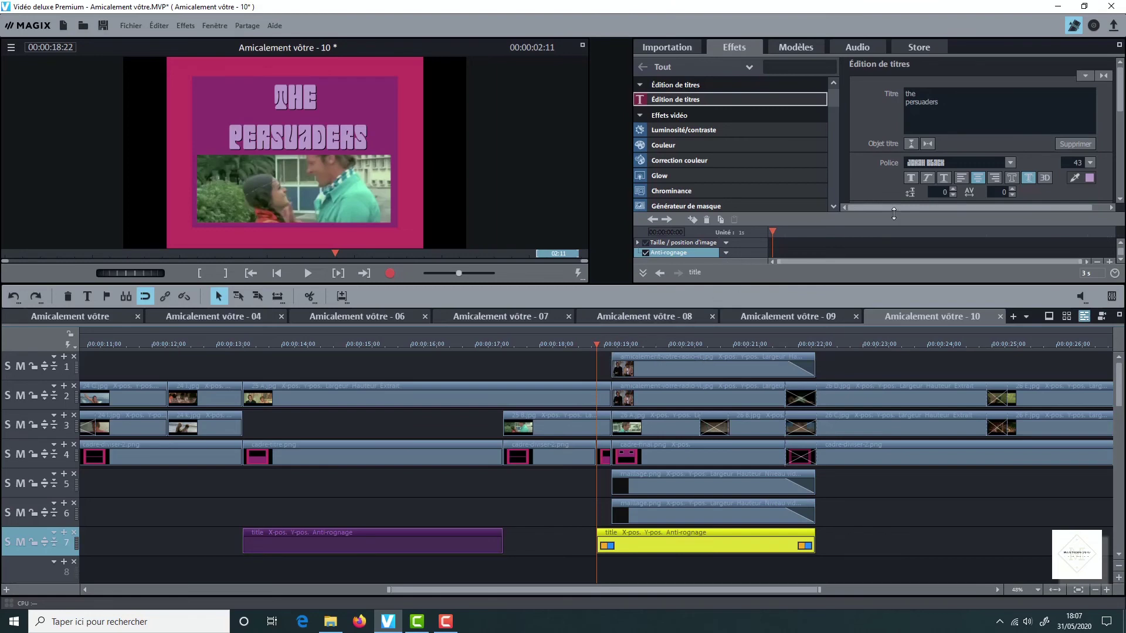
left_click_drag(834, 105, 832, 145)
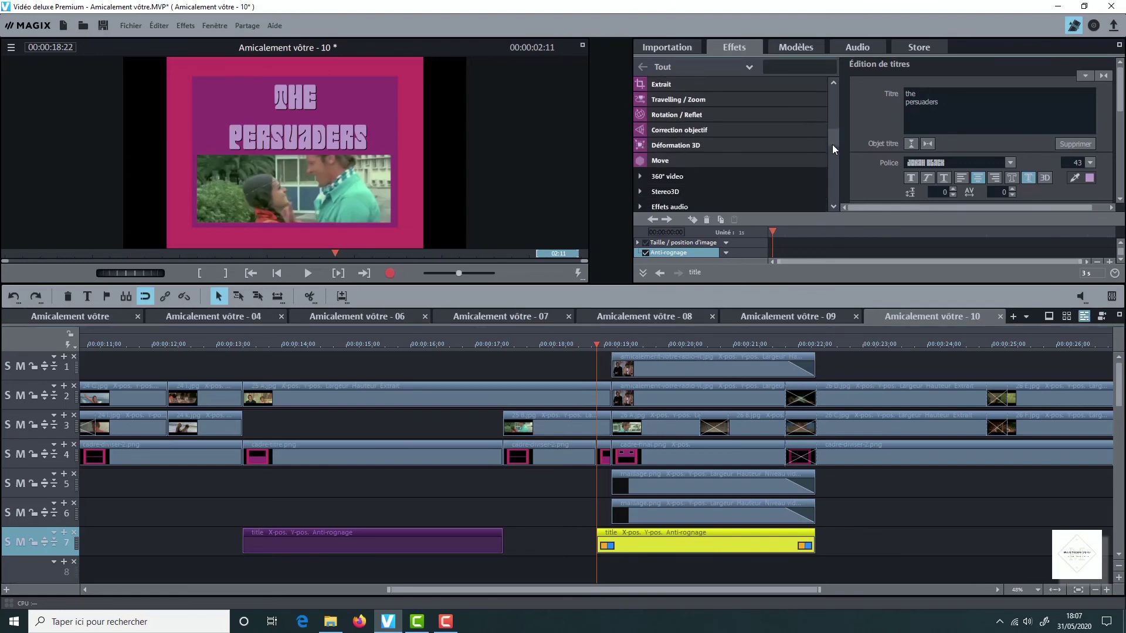
scroll(695, 185, "up", 2)
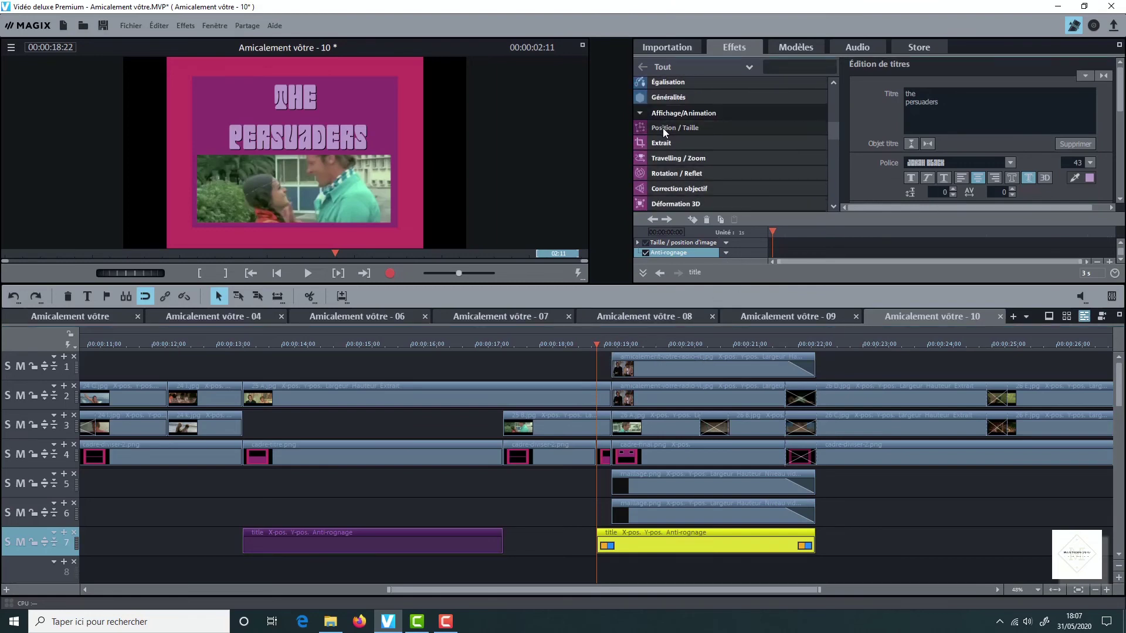
left_click(663, 128)
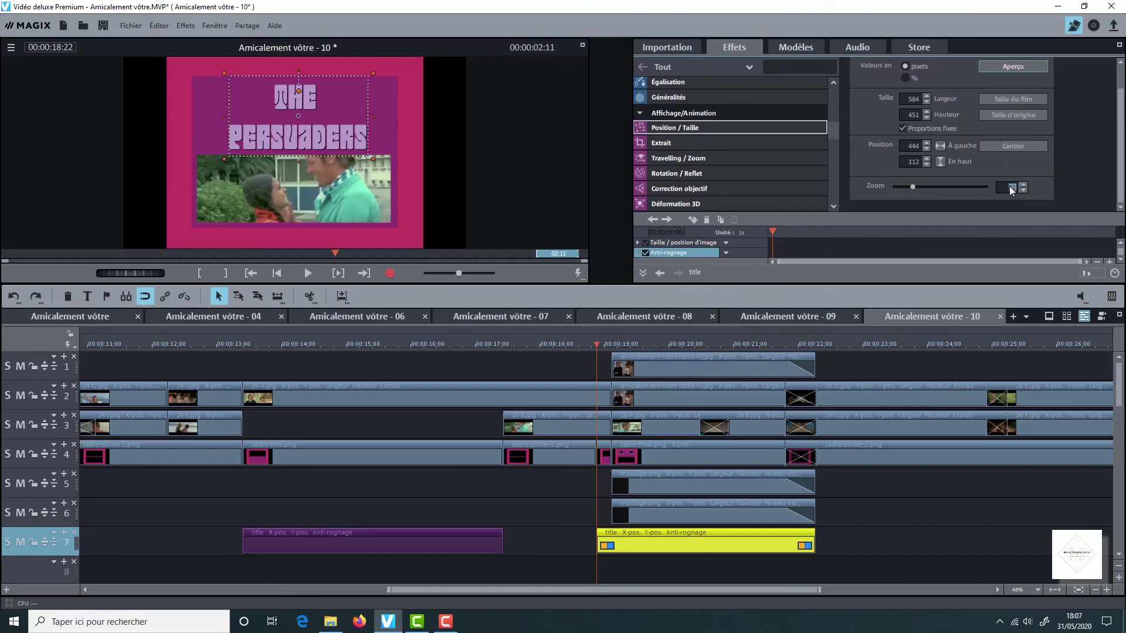
scroll(1010, 190, "down", 5)
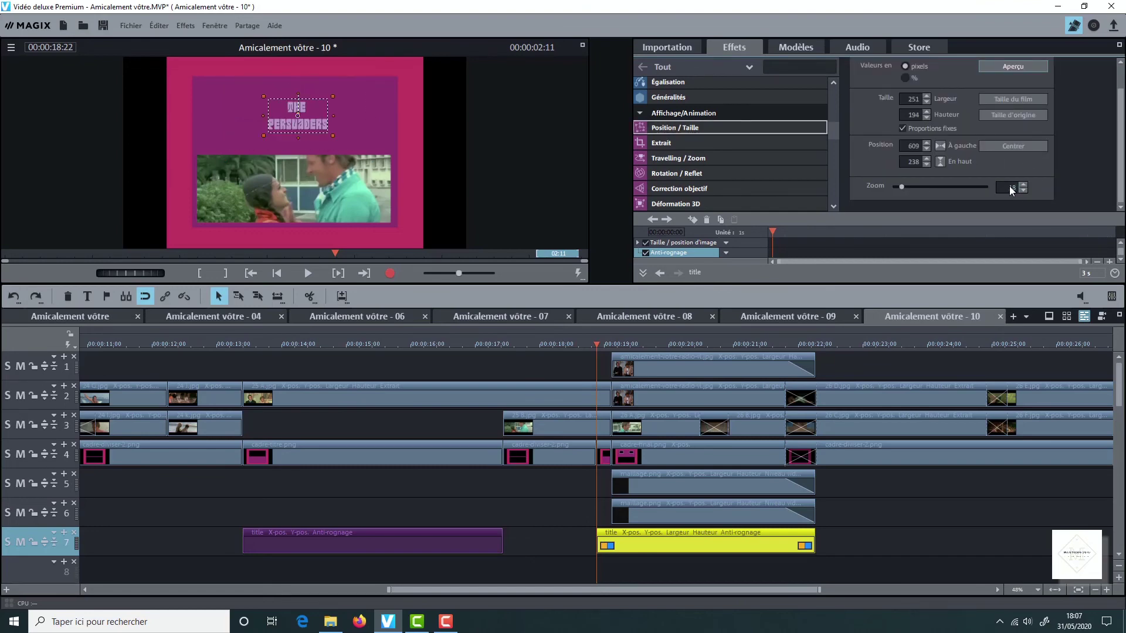
left_click(692, 219)
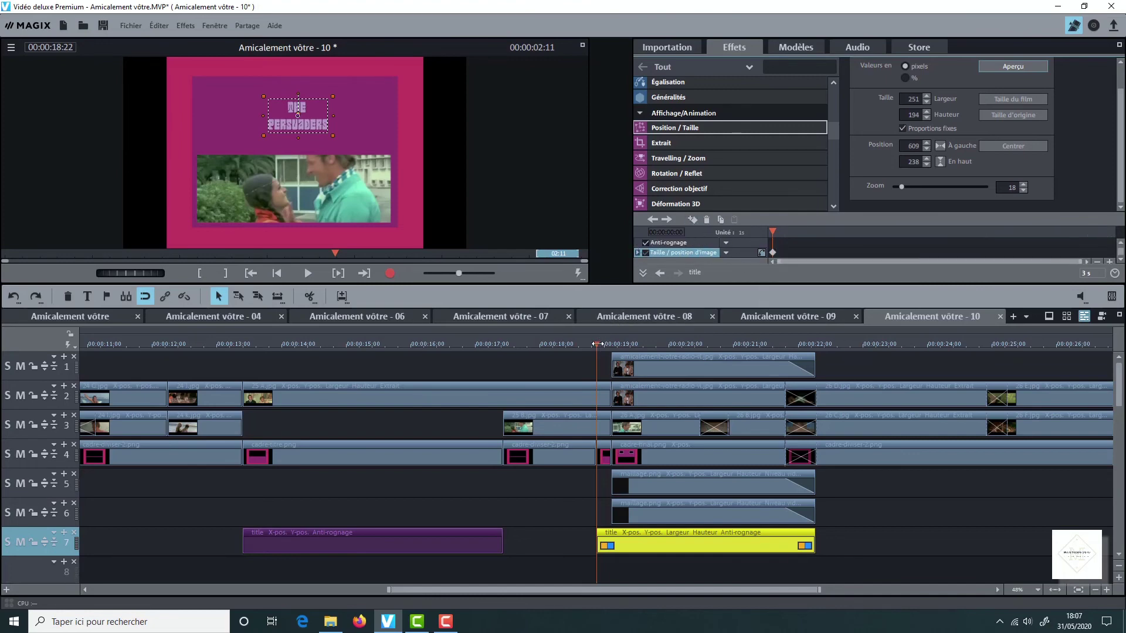
Add a second size keyframe to the "the persuaders" title at 00:00:19:03 with a zoom of 40.
key("Right")
key("Right")
key("Right")
key("Right")
key("Right")
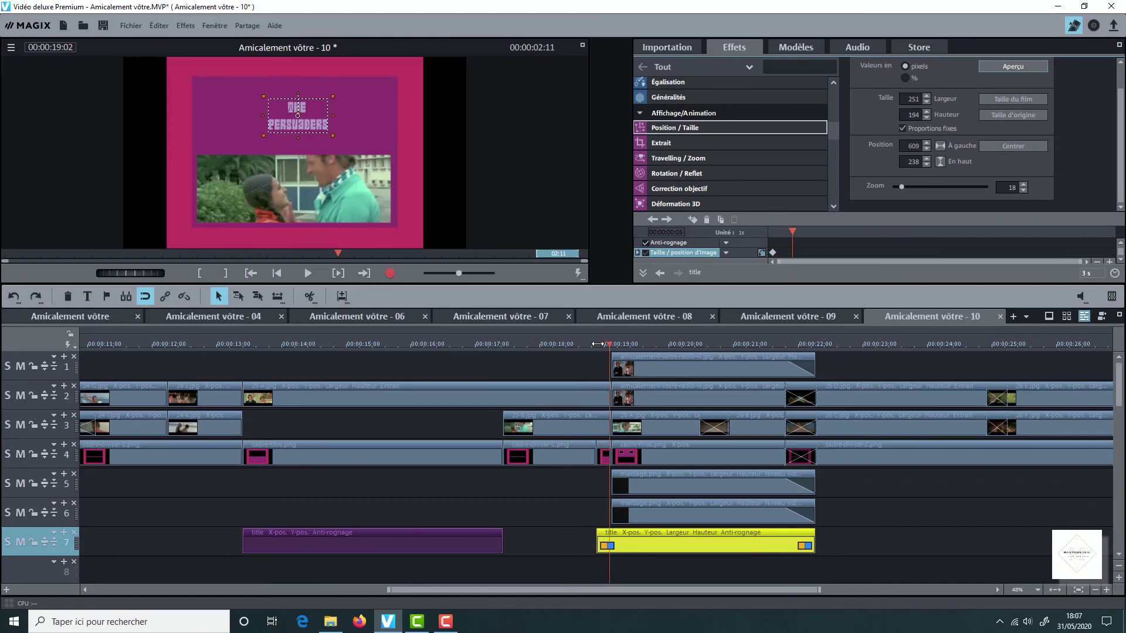
key("Right")
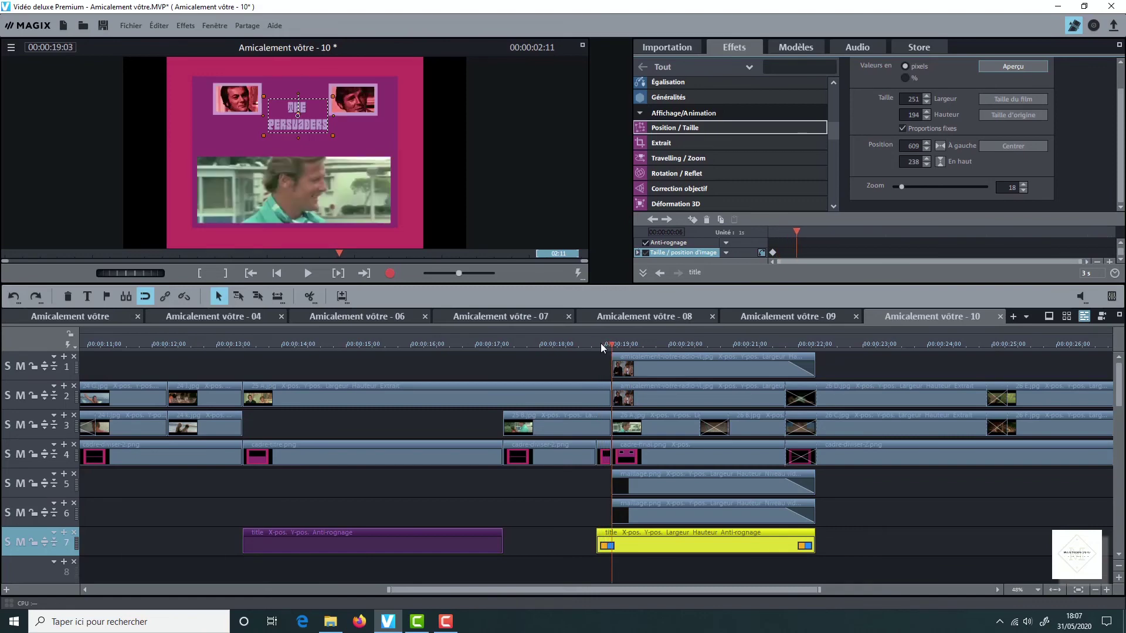
left_click(1004, 185)
type("40")
key("Return")
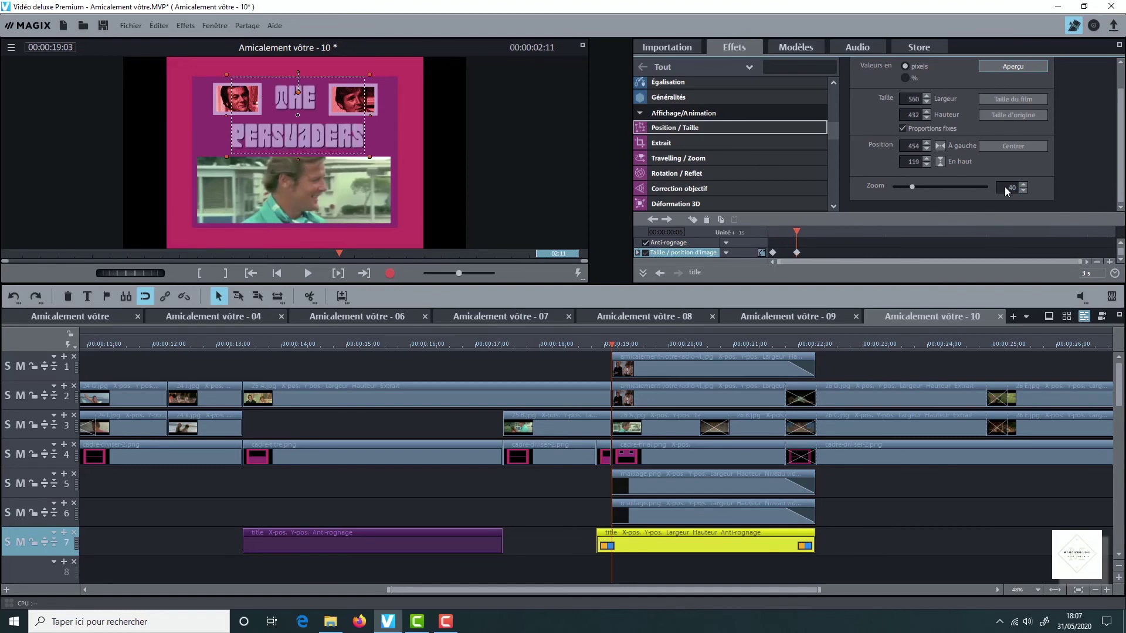
Give the "the persuaders" title a fade-out starting at 00:00:21:20, aligned with the fades of the clips above.
left_click(785, 346)
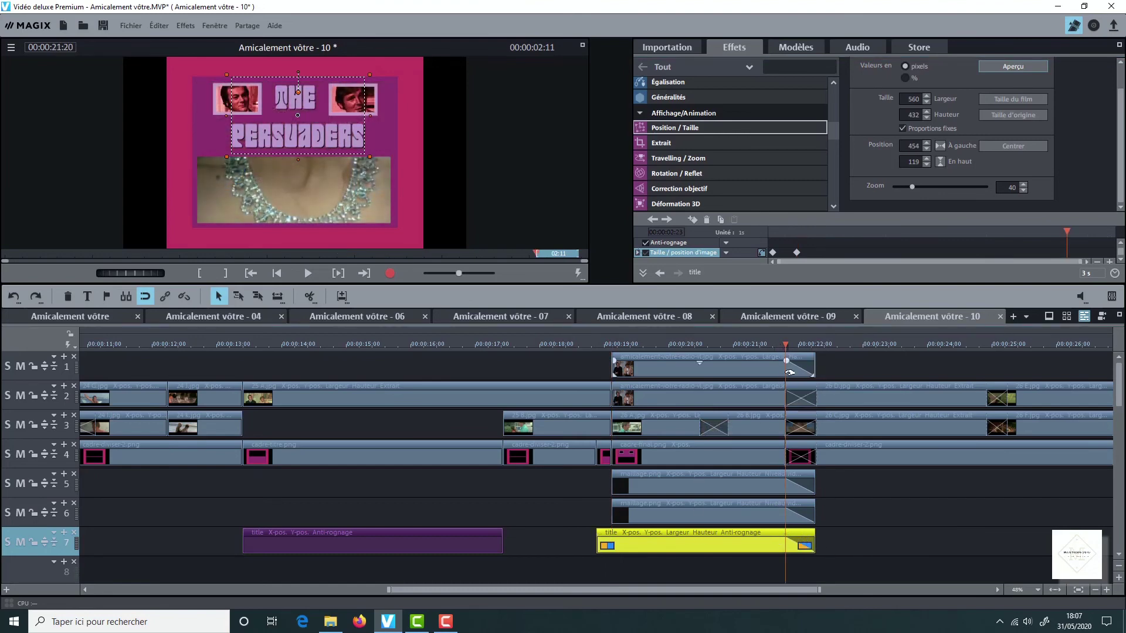
Add a short fade-in to the start of the "the persuaders" title and play the sequence from 00:00:17:07 to check it.
left_click_drag(785, 344, 596, 370)
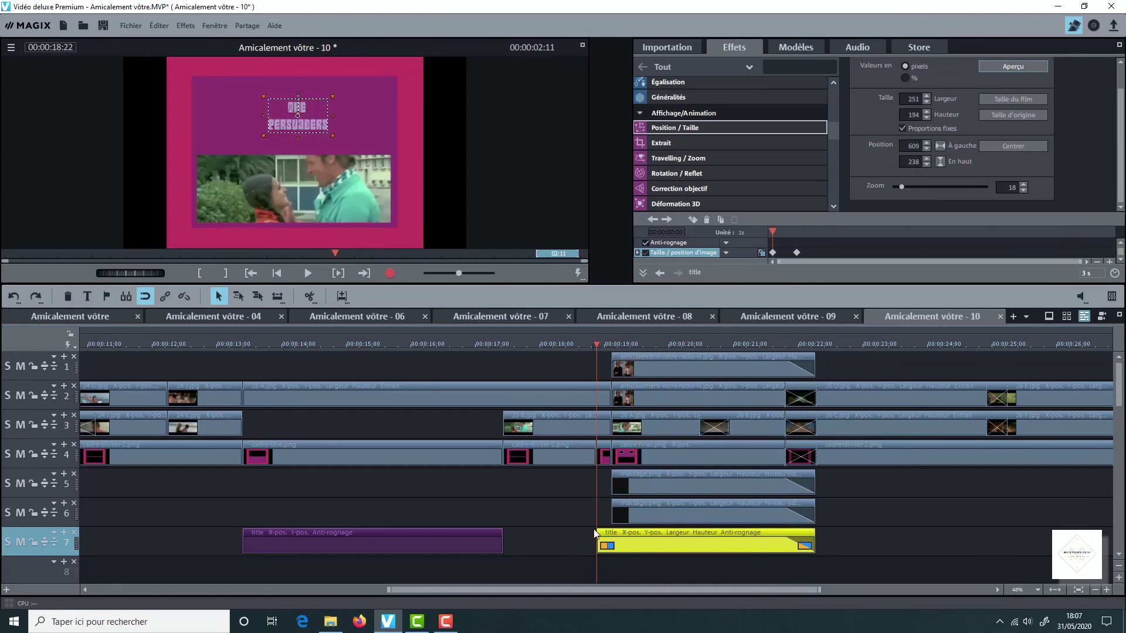
left_click_drag(598, 535, 606, 542)
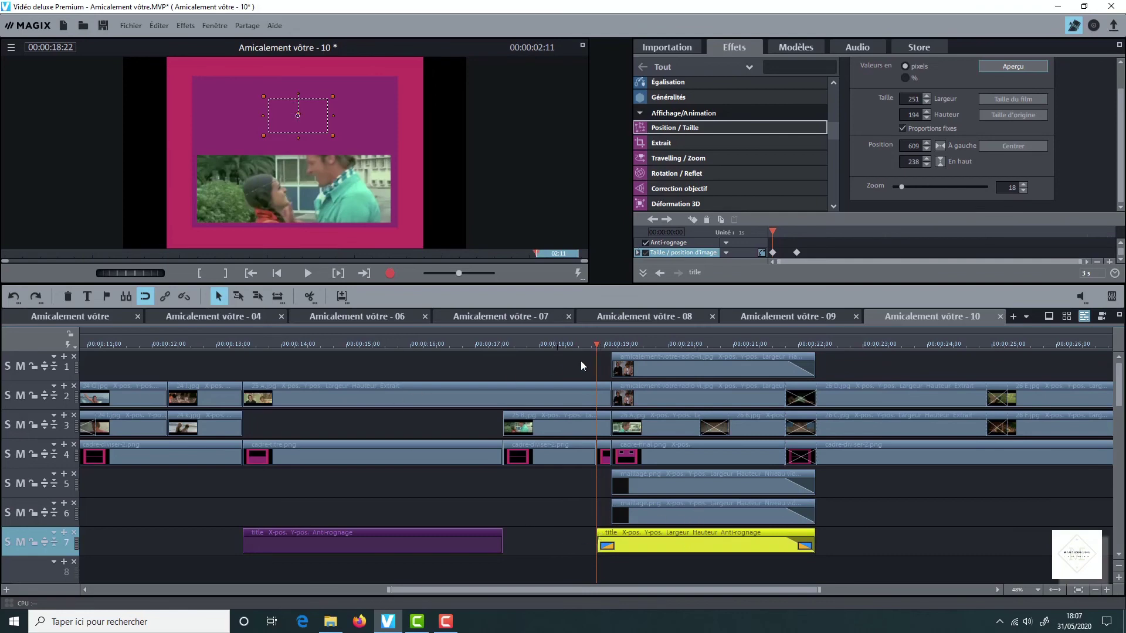
left_click_drag(593, 343, 493, 345)
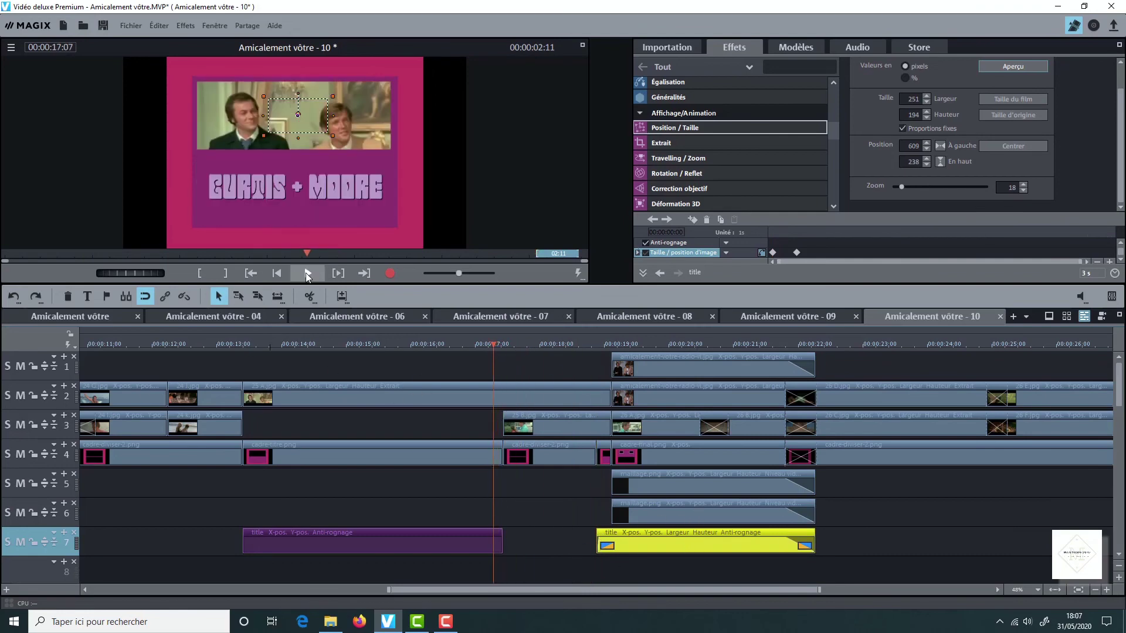
left_click(308, 274)
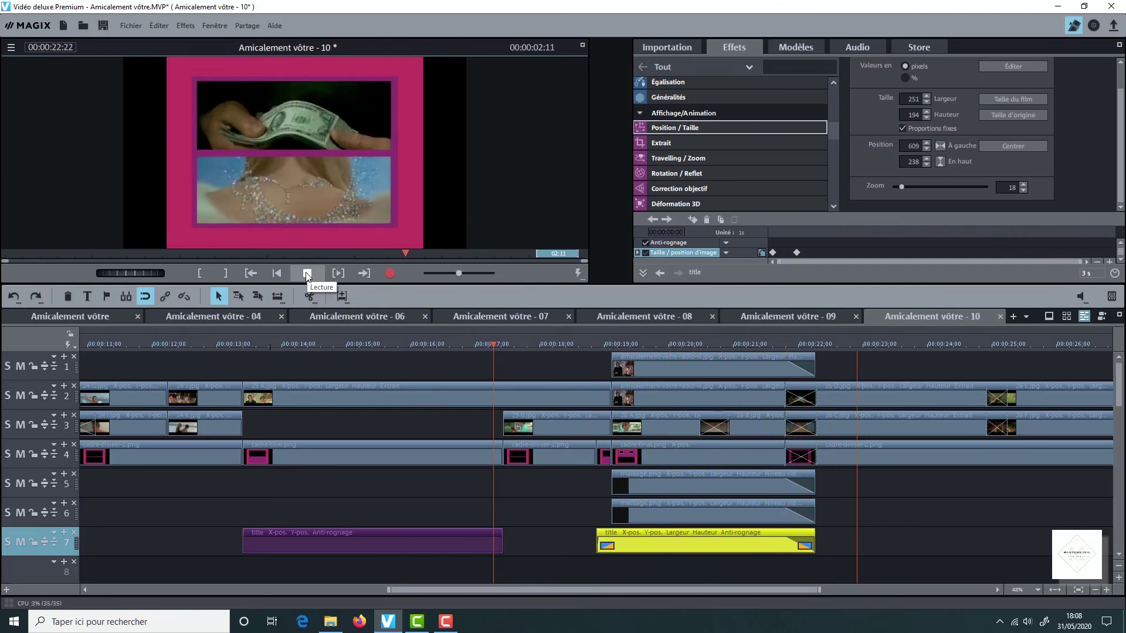
left_click(306, 274)
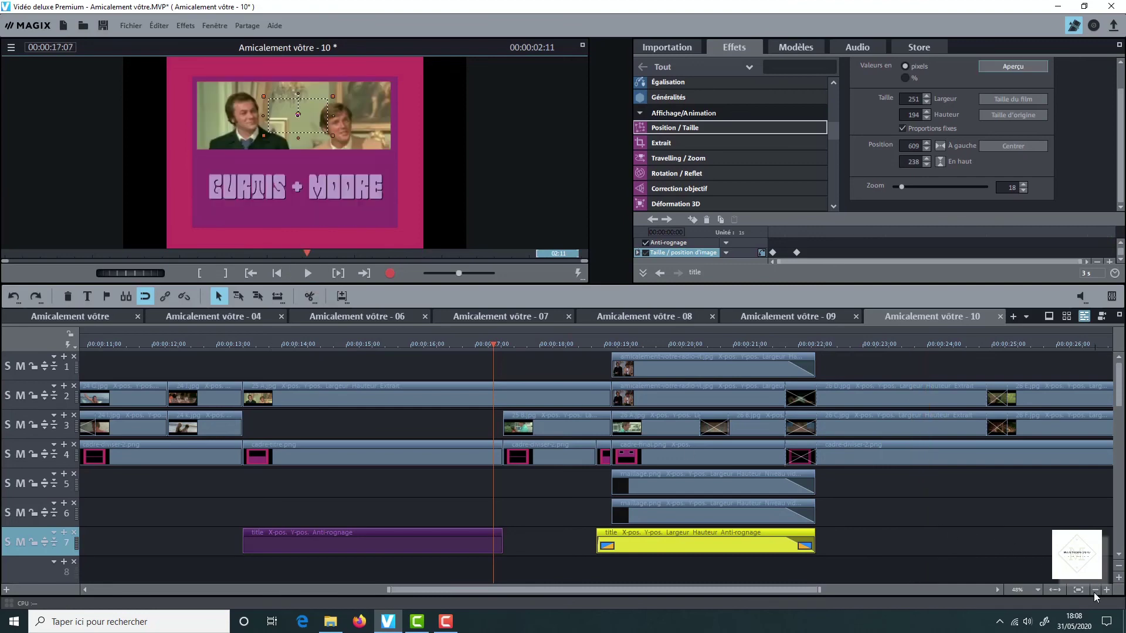
Copy the "Curtis + Moore" title and paste it on track 7 at 00:00:26:23, where the cadre-titre.png clip starts.
left_click_drag(799, 593, 974, 599)
left_click(710, 346)
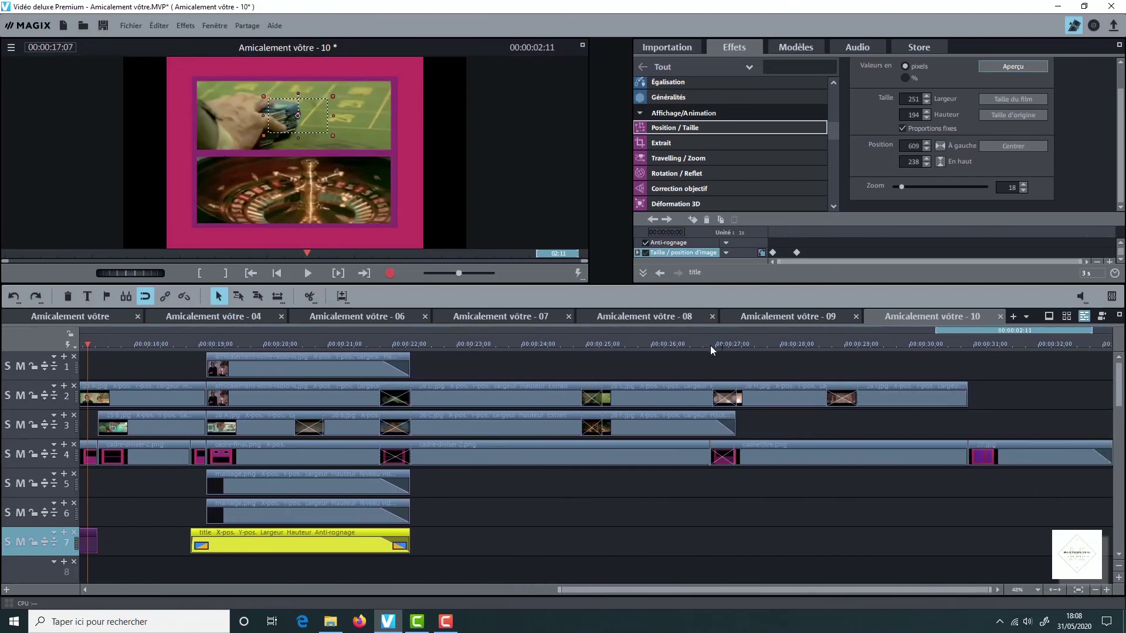
left_click(710, 452)
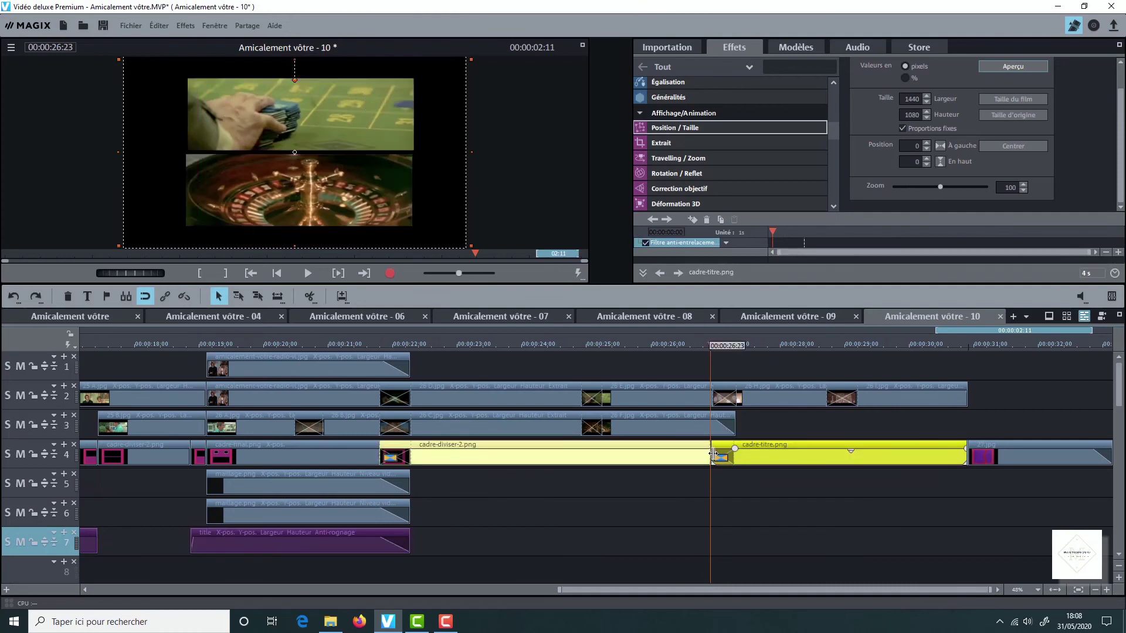
left_click(711, 396)
left_click(712, 396)
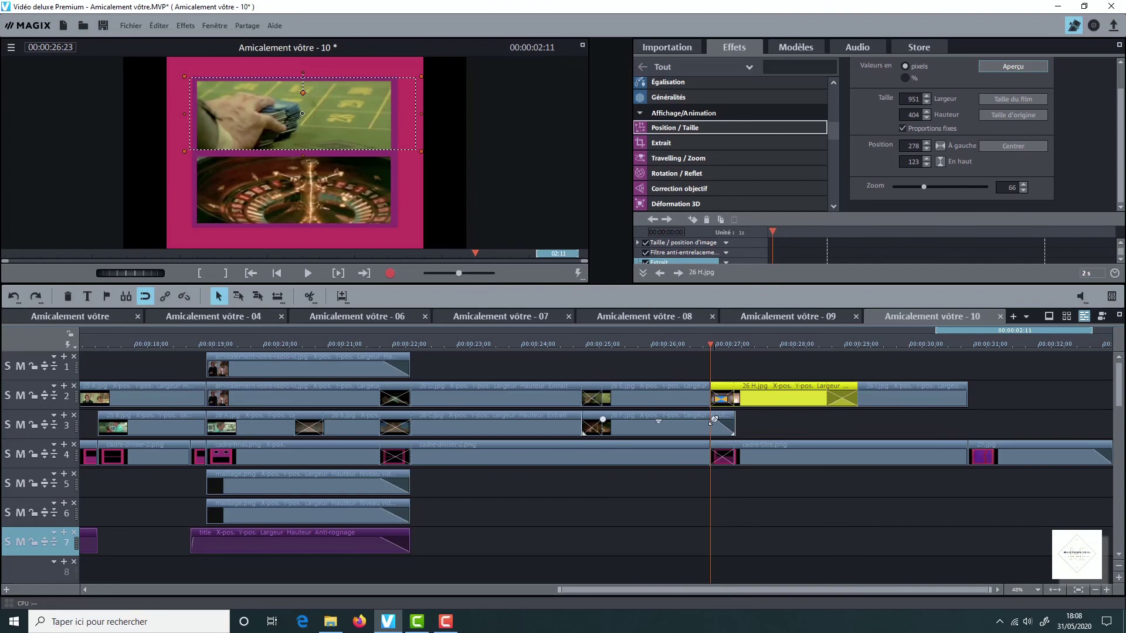
left_click(713, 421)
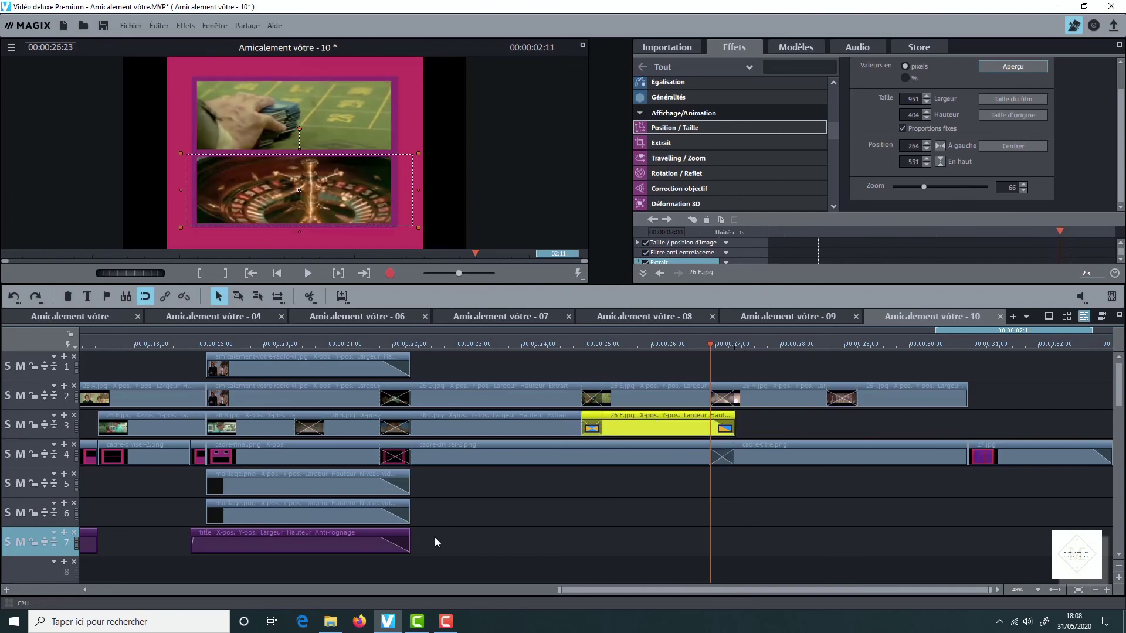
left_click(365, 549)
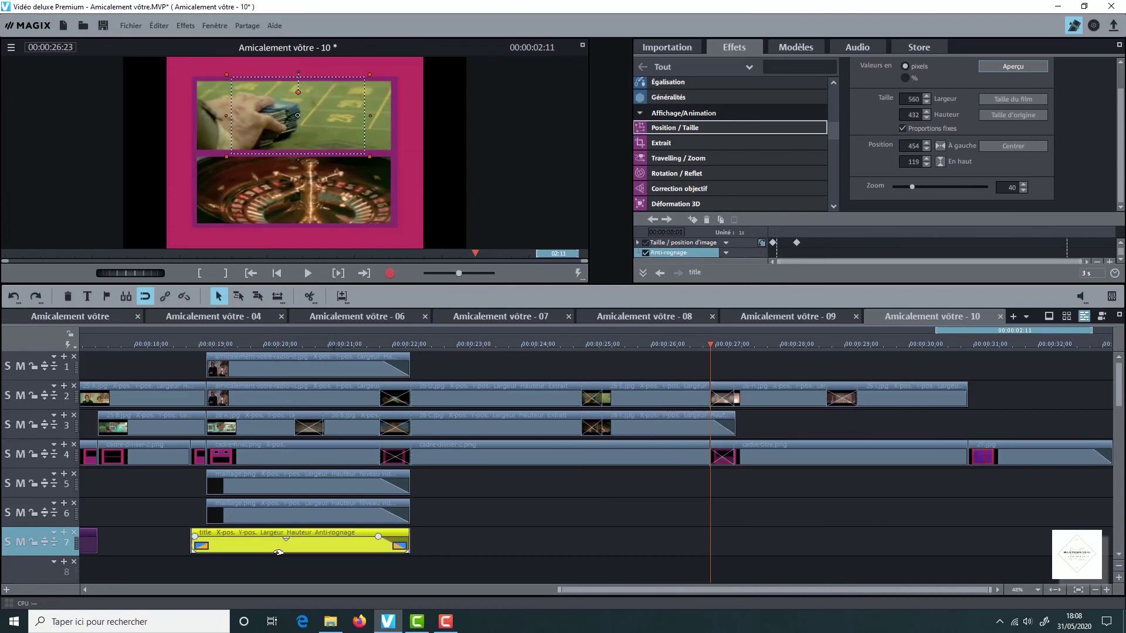
left_click(92, 545)
right_click(94, 547)
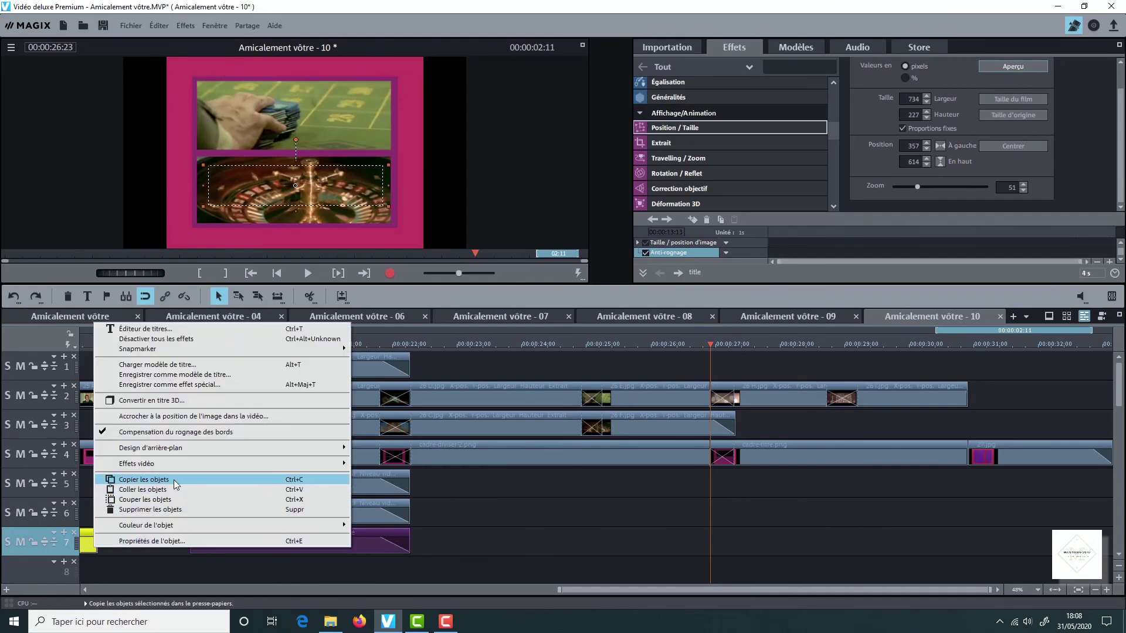
left_click(176, 480)
right_click(805, 546)
left_click(827, 472)
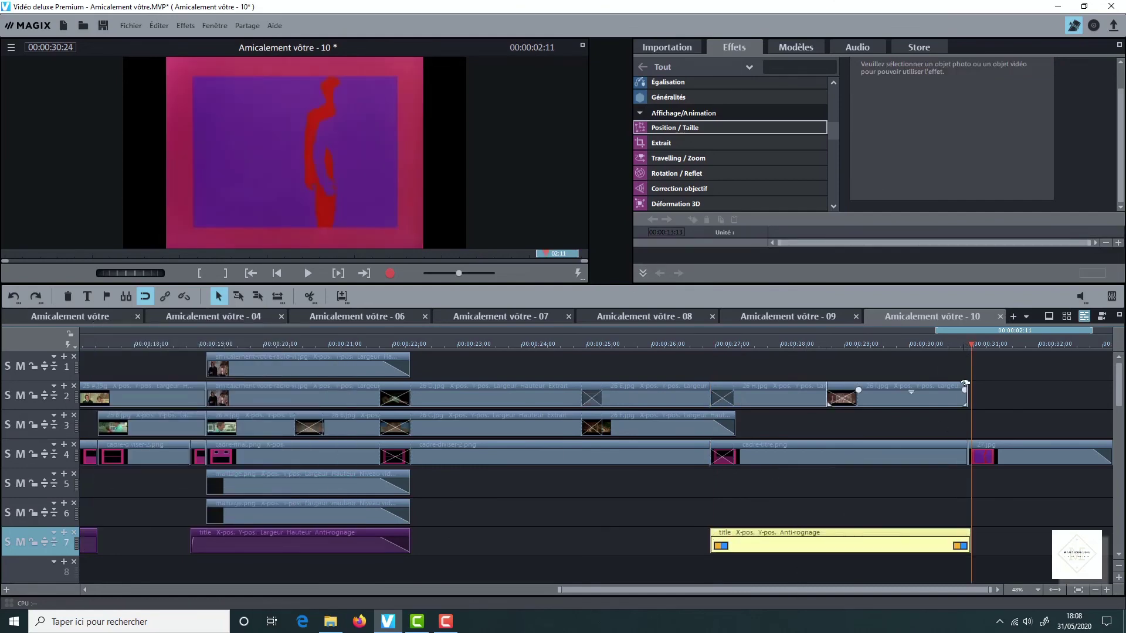
Trim the pasted title's end to 00:00:30:23, in line with the end of the cadre-titre.png clip.
left_click_drag(972, 344, 966, 344)
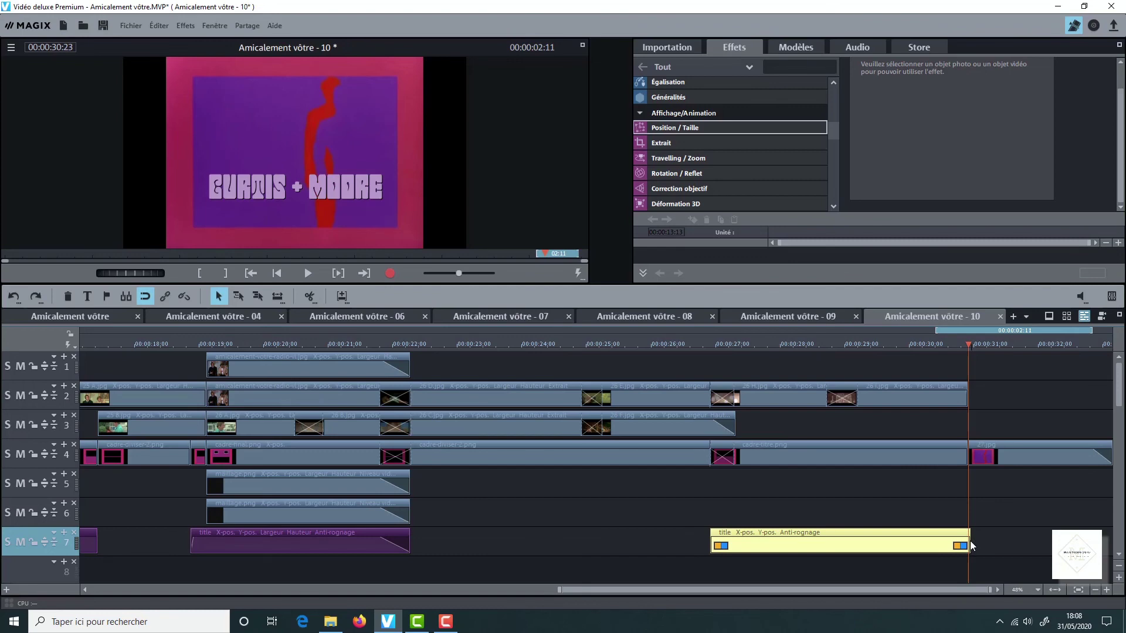
left_click_drag(971, 546, 967, 546)
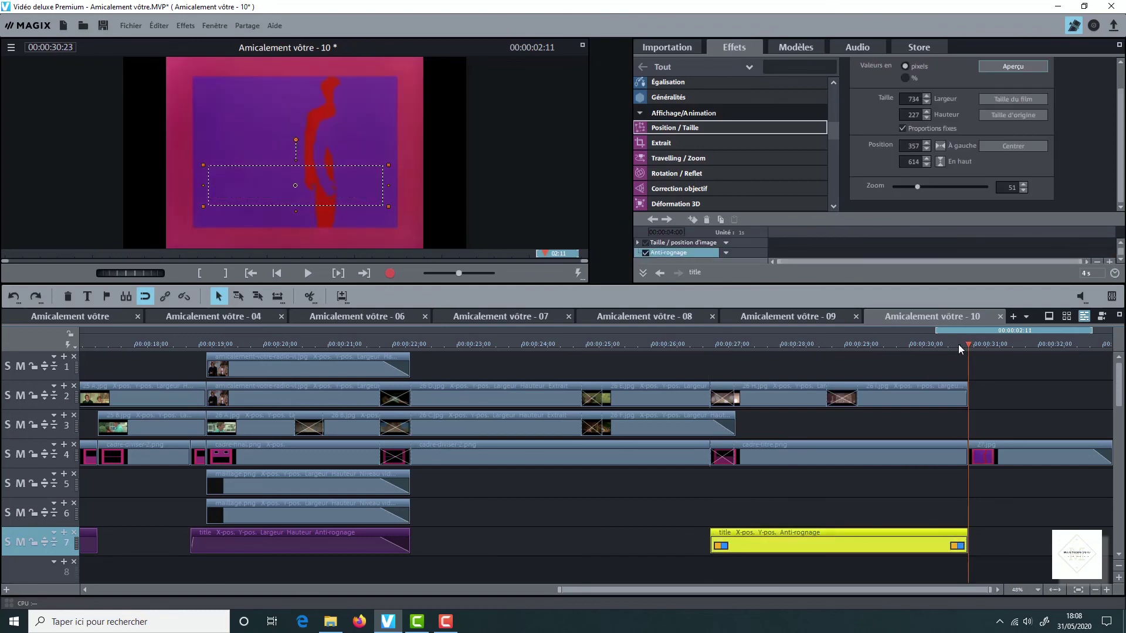
Change the font of the pasted title on track 7 to Arial Rounded MT Bold.
left_click_drag(970, 346, 749, 387)
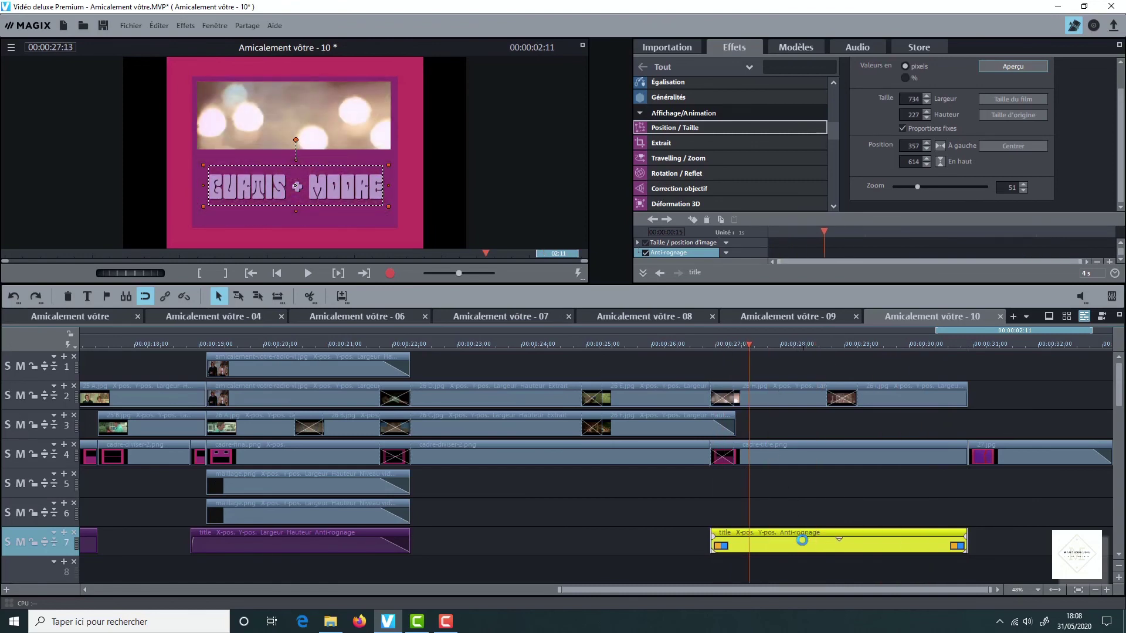
double_click(804, 538)
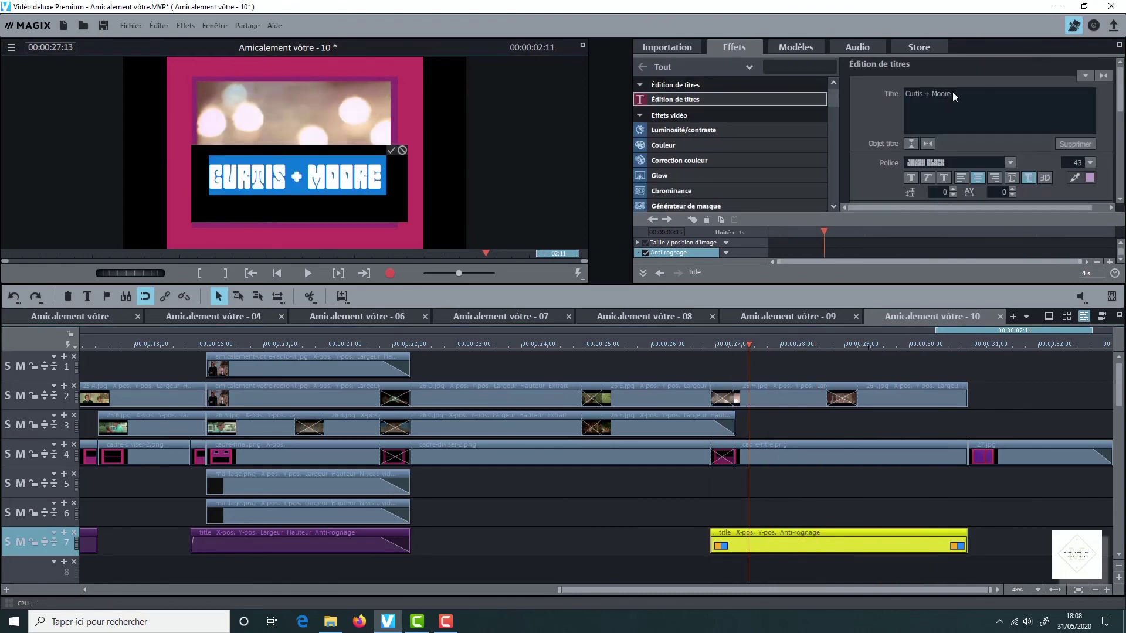
left_click_drag(951, 93, 912, 94)
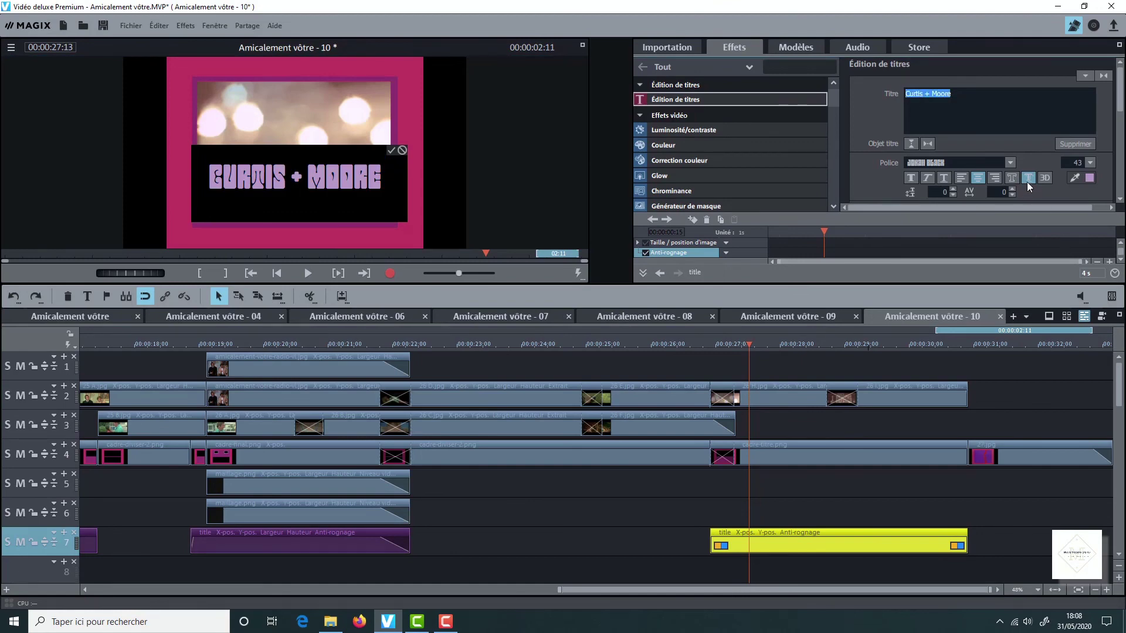
left_click(1010, 163)
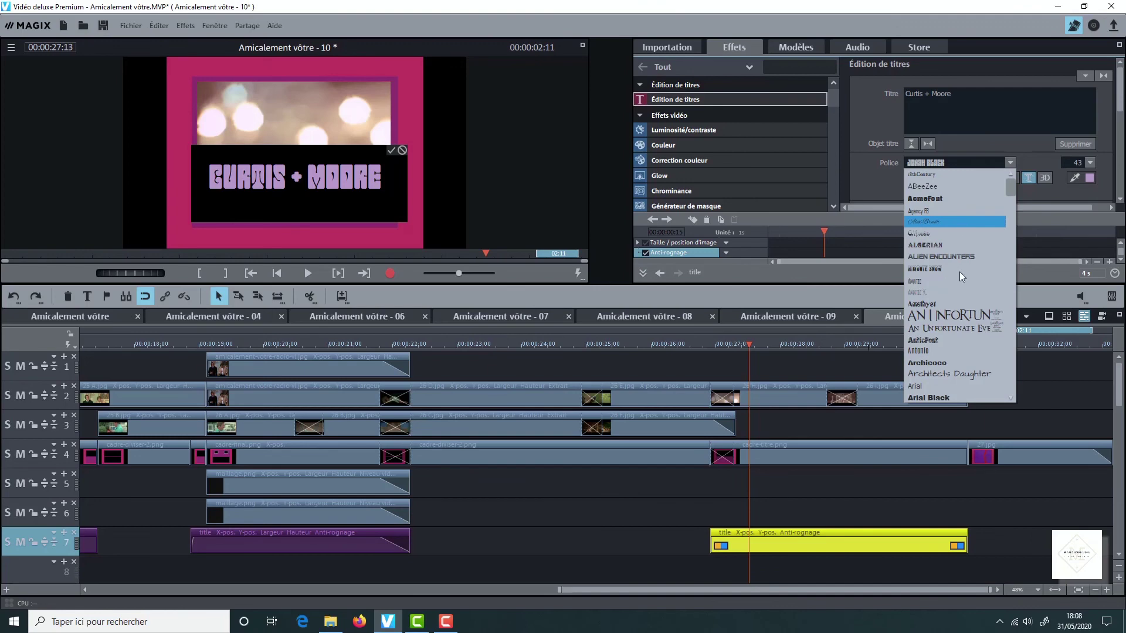
scroll(959, 343, "down", 3)
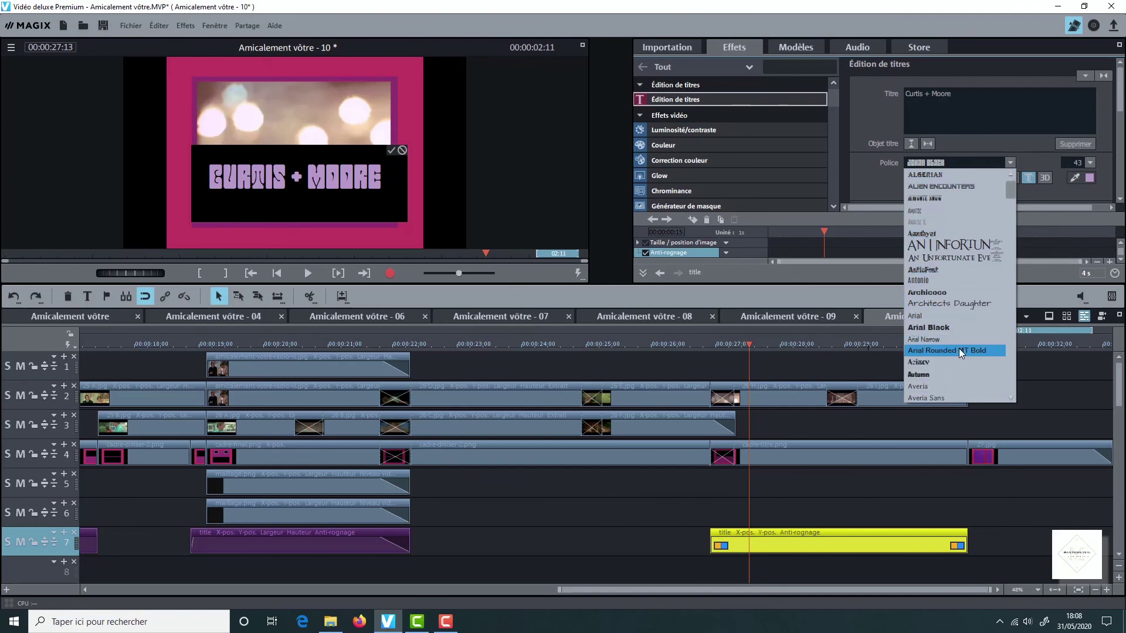
left_click(958, 349)
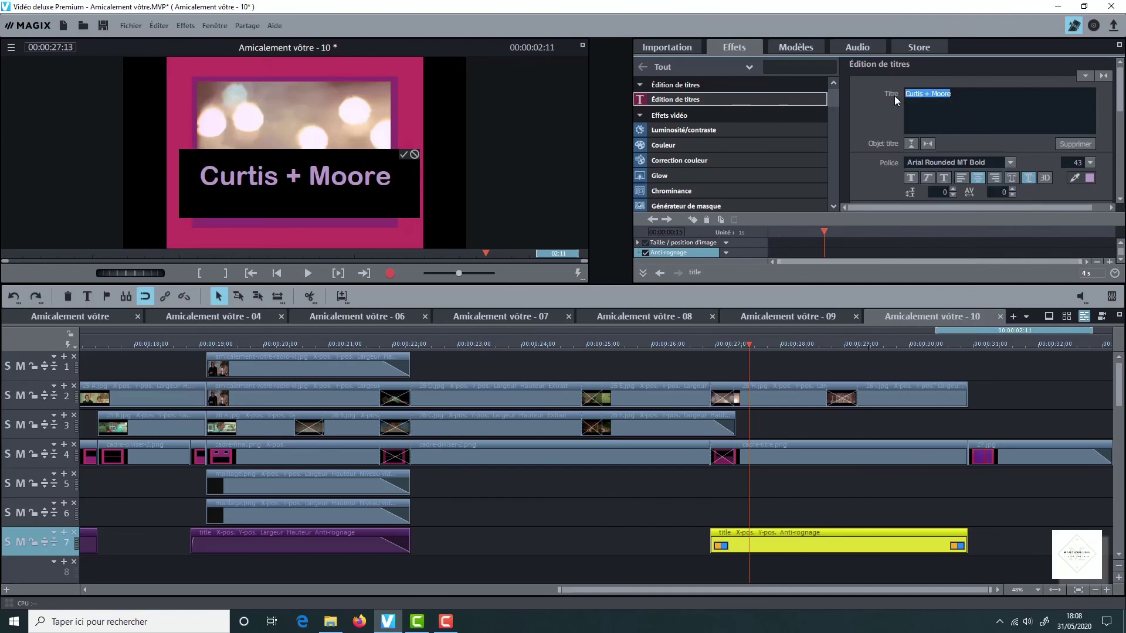
Replace the track 7 title's text with "Produit et créer par".
type("Produit e")
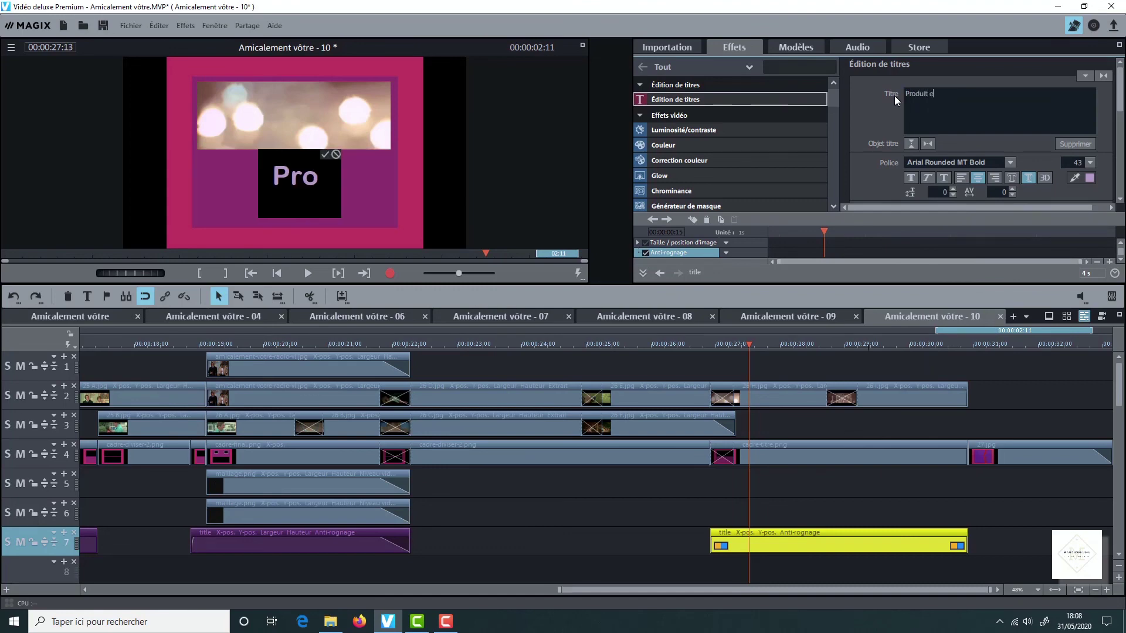
type("t crée")
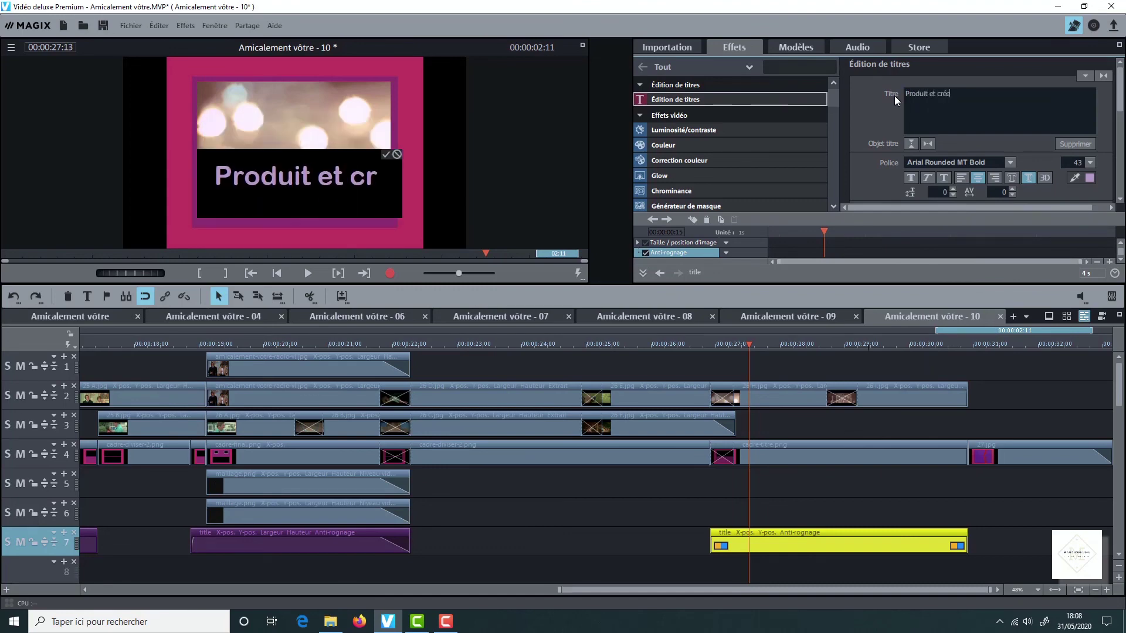
type("r par")
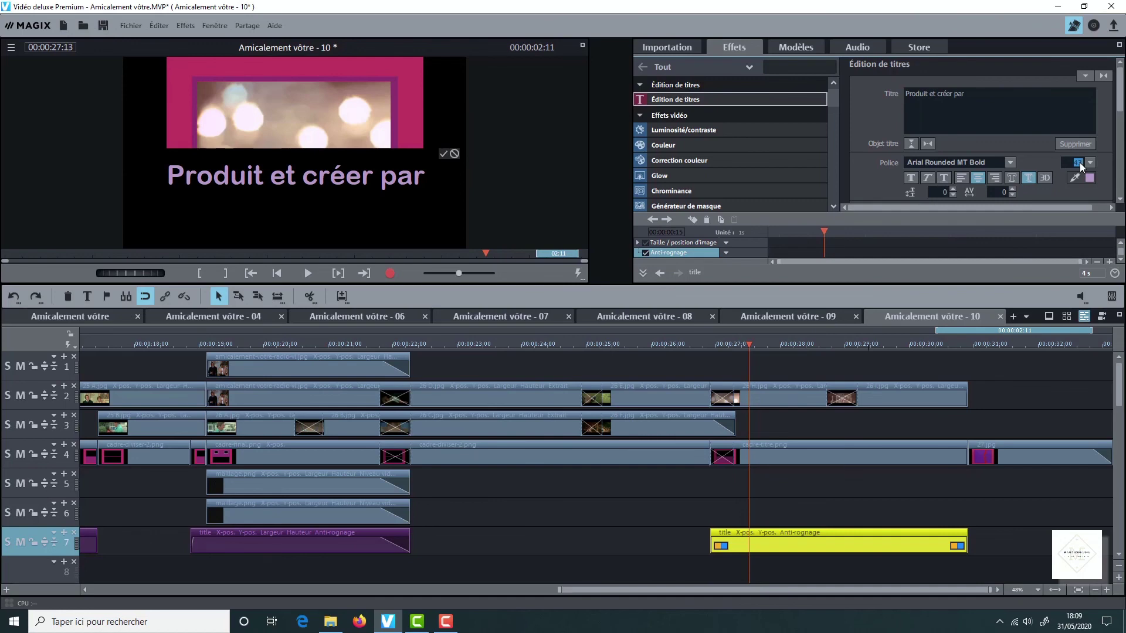
Set the "Produit et créer par" title's font size to 18 and move it up to just below the framed image.
type("18")
key("Return")
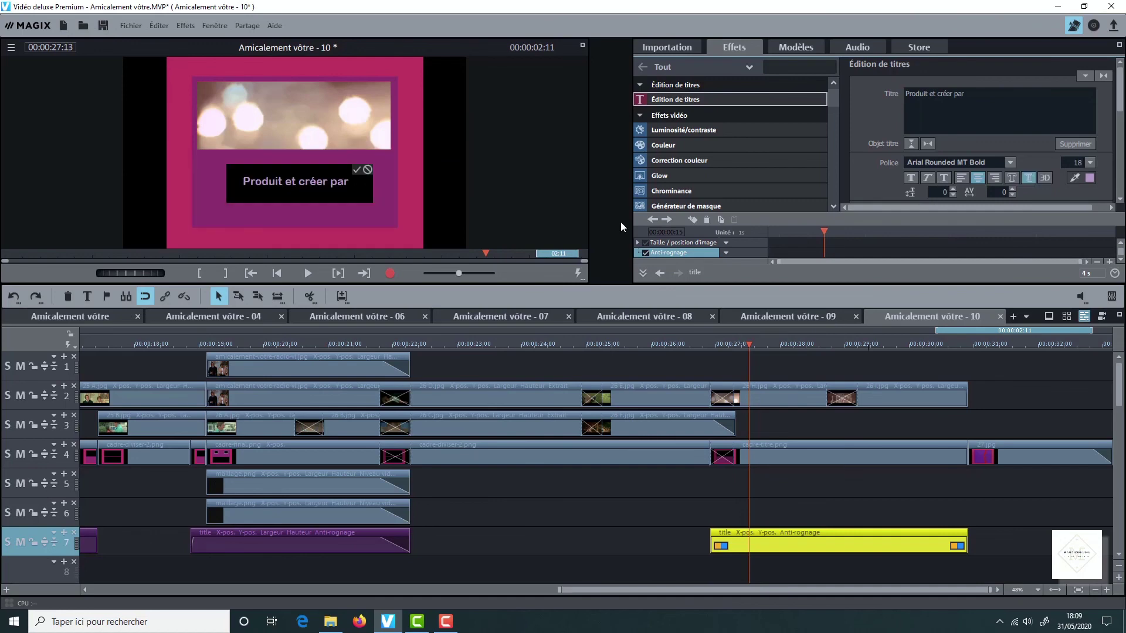
left_click(355, 170)
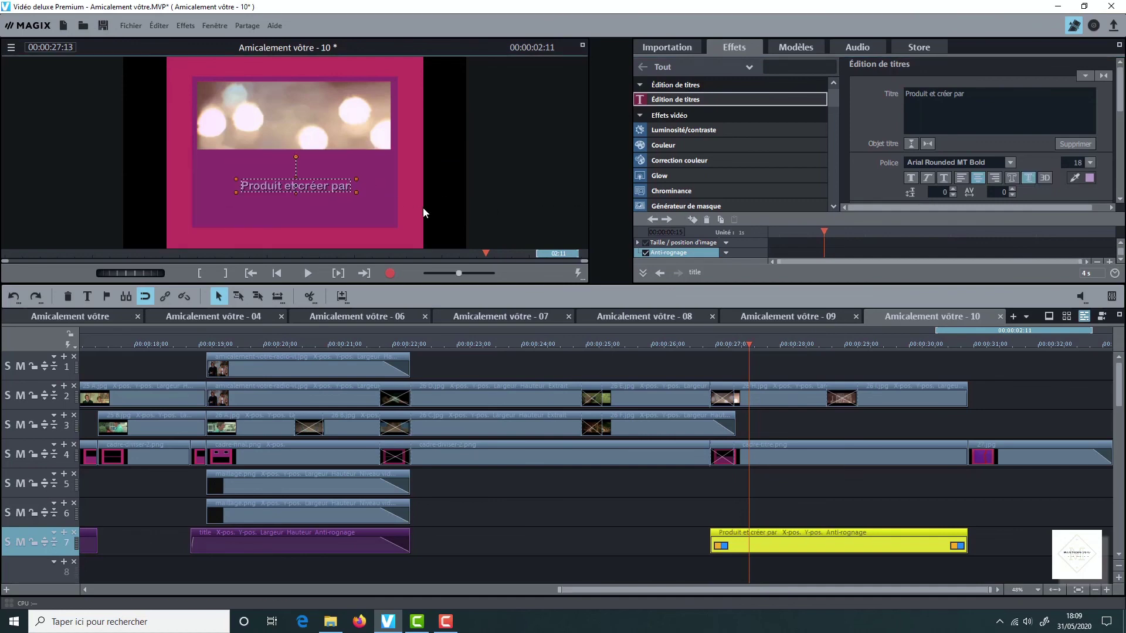
left_click_drag(312, 186, 310, 168)
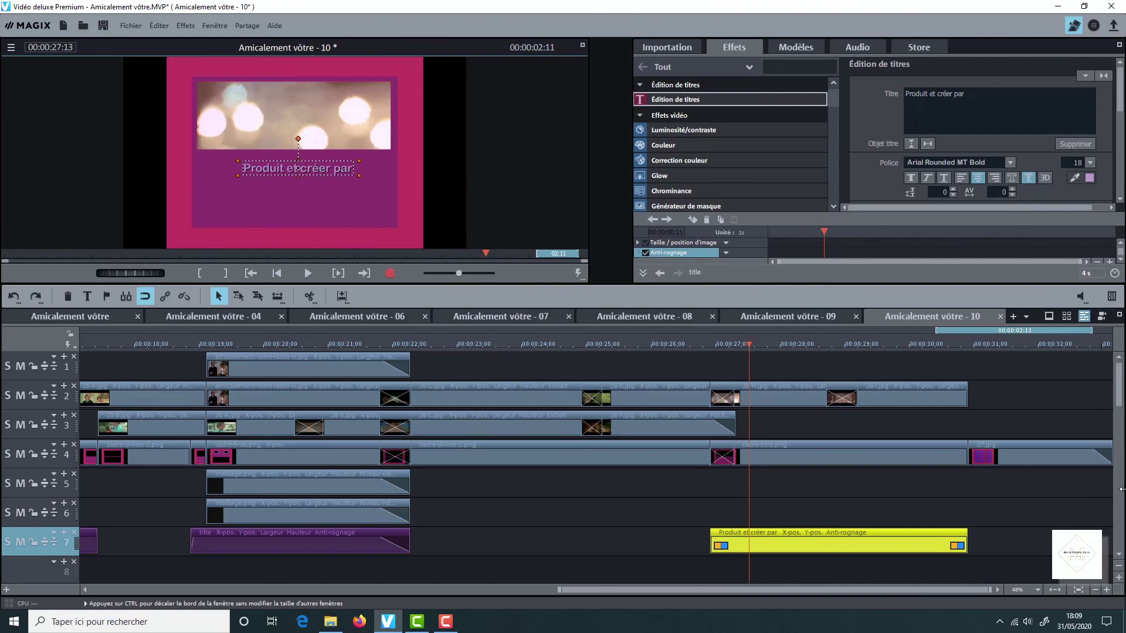
Paste another "Curtis + Moore" title on track 8 and align its start with the "Produit et créer par" title.
scroll(938, 434, "down", 2)
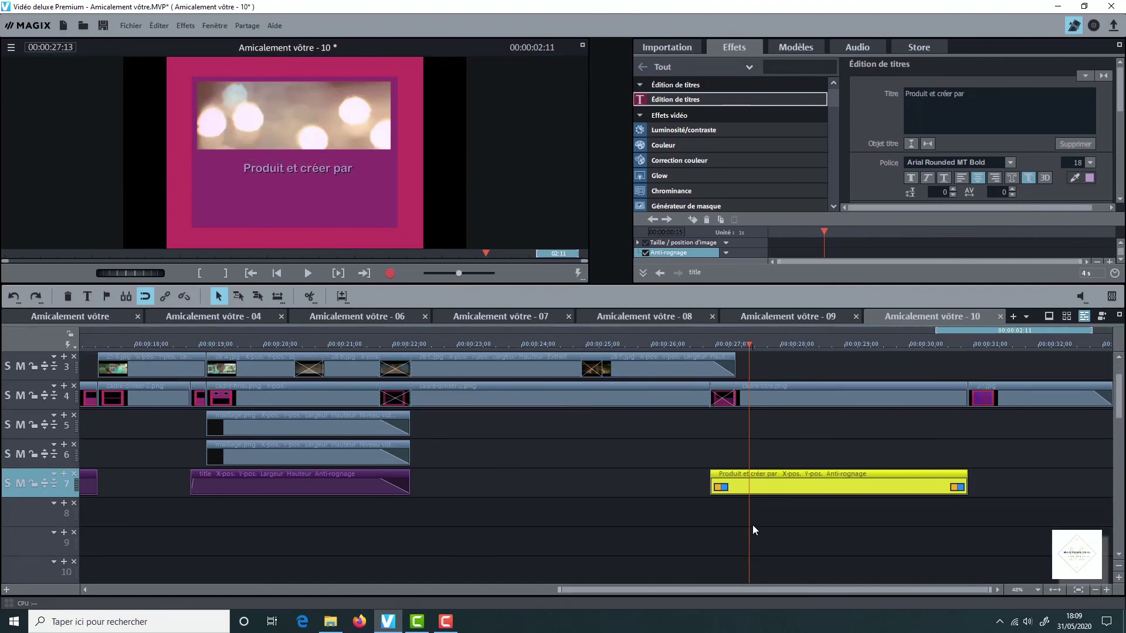
left_click(719, 518)
left_click(34, 514)
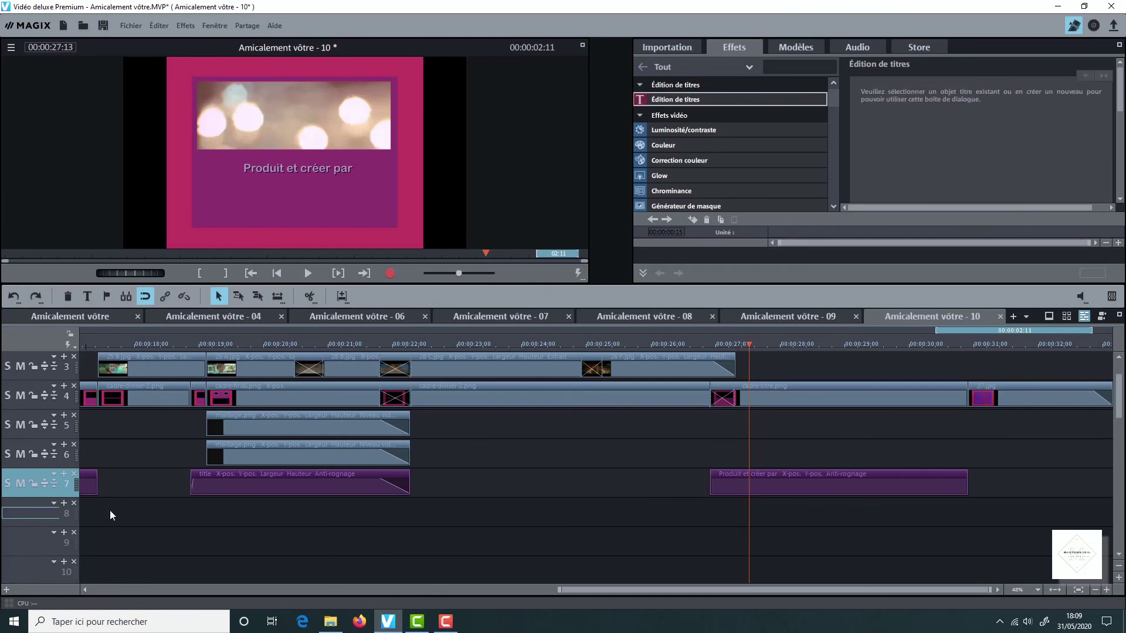
right_click(725, 513)
left_click(807, 525)
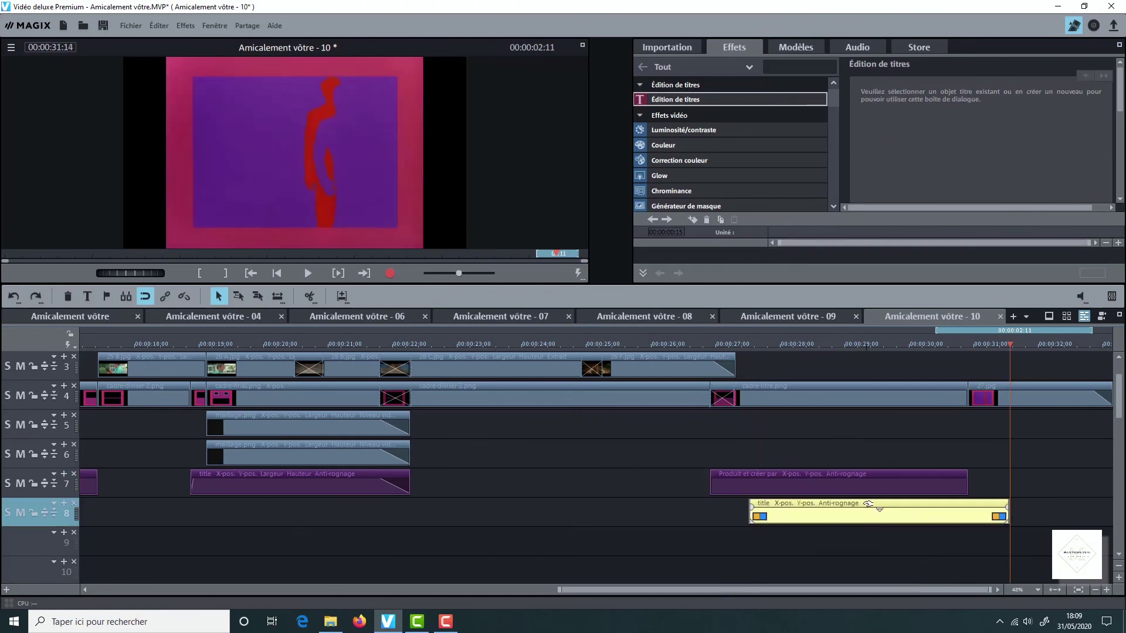
left_click_drag(875, 508, 836, 508)
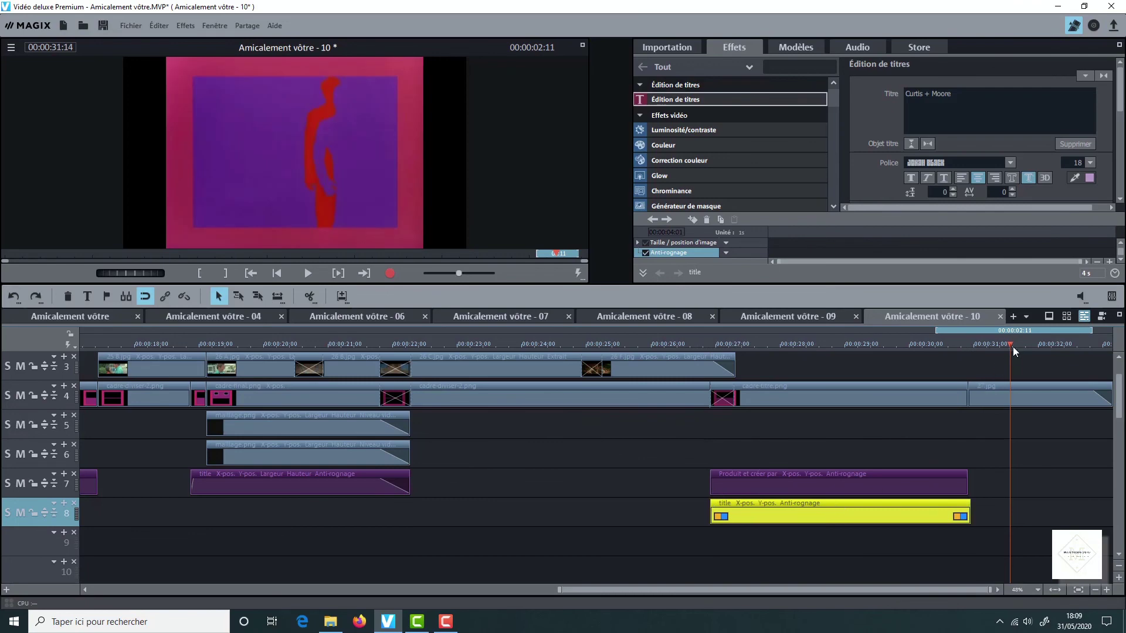
Replace the track 8 title's text with "magnusprod47" and reduce its font size to 14.
left_click_drag(1003, 347, 827, 345)
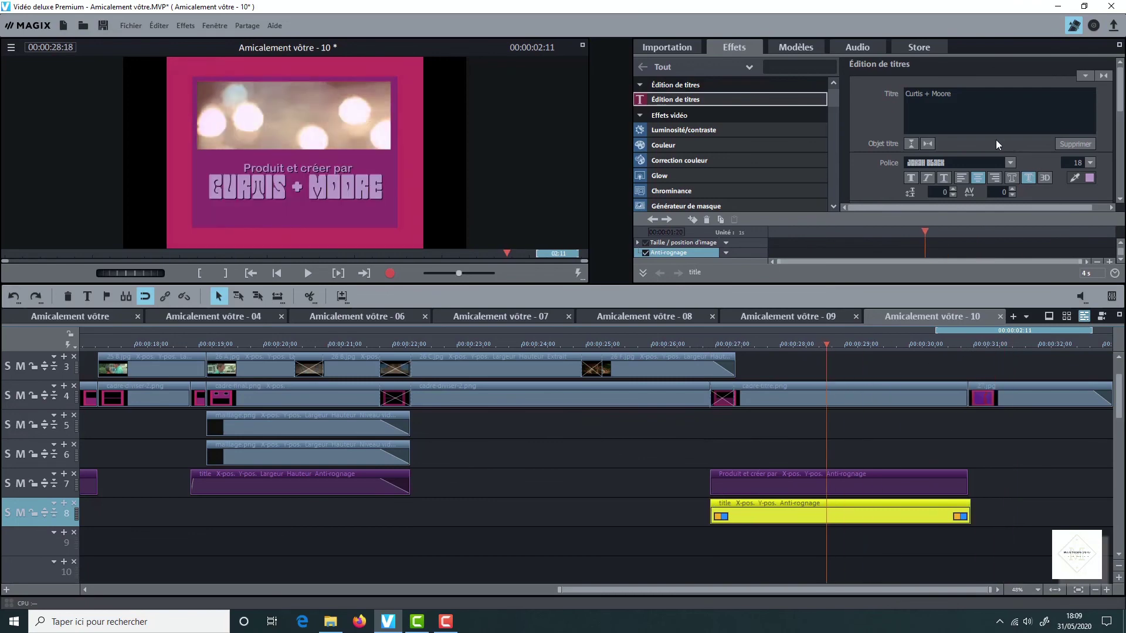
left_click(948, 94)
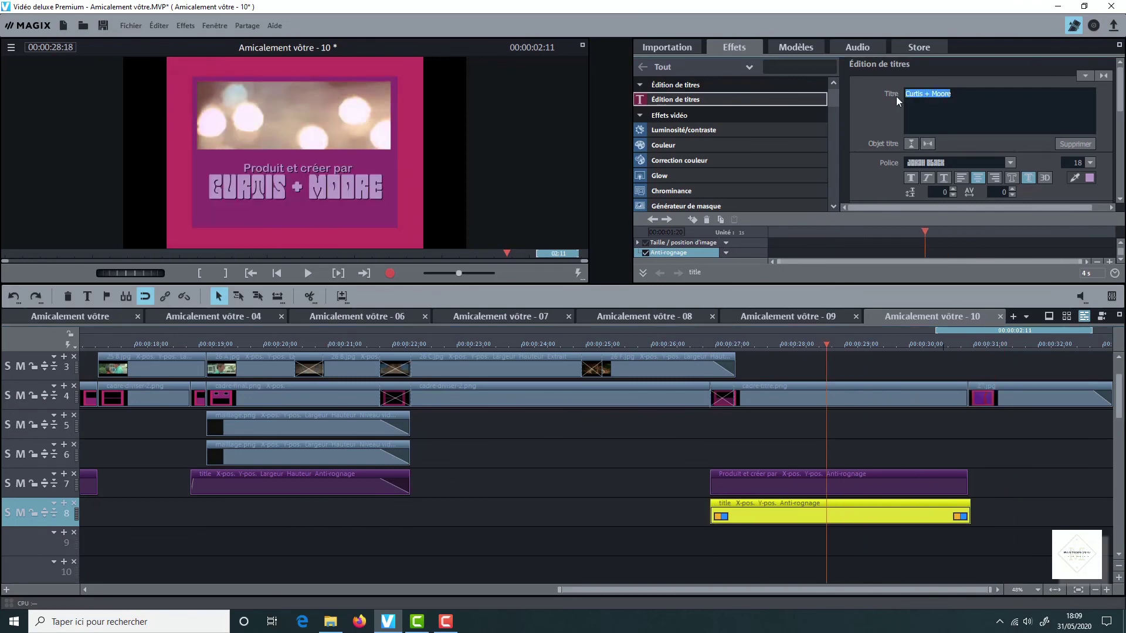
type("magn")
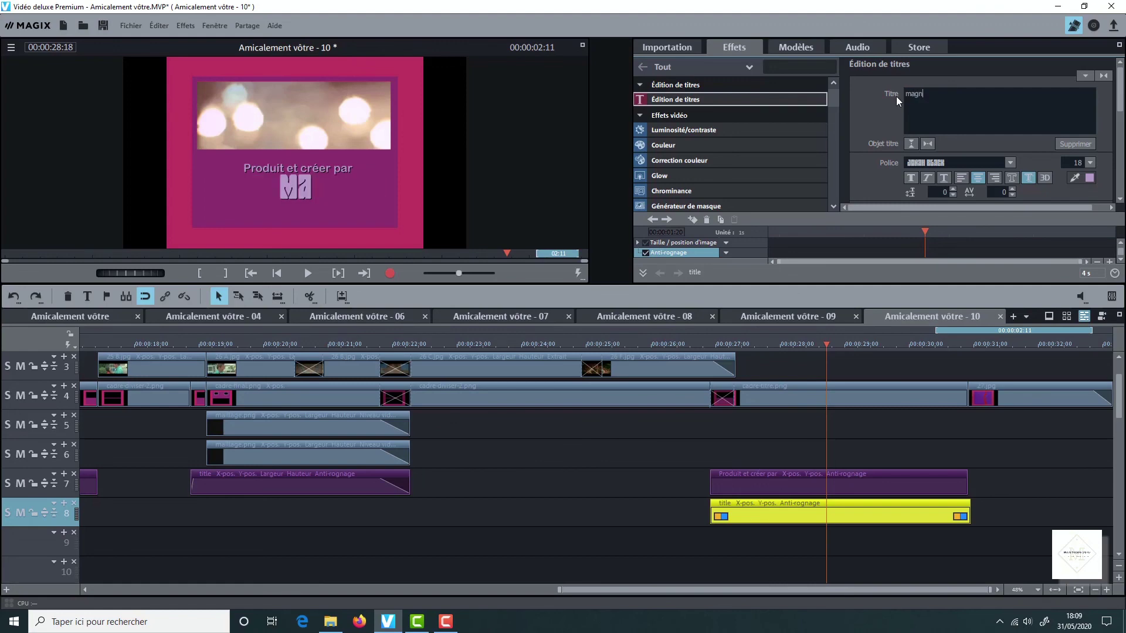
type("usprod47")
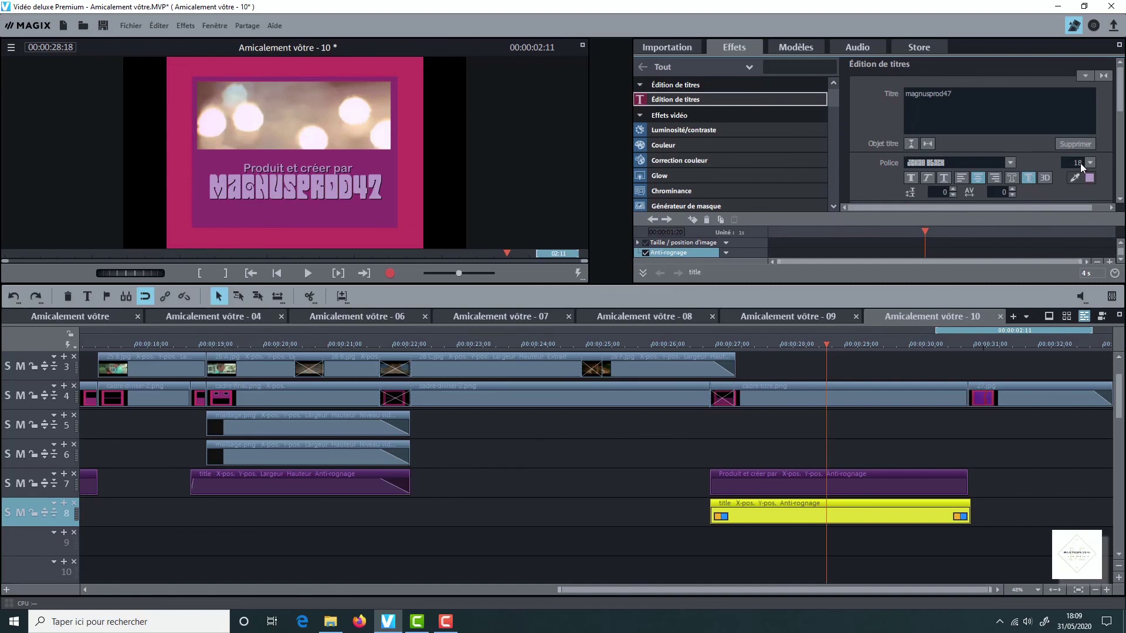
scroll(1071, 158, "down", 10)
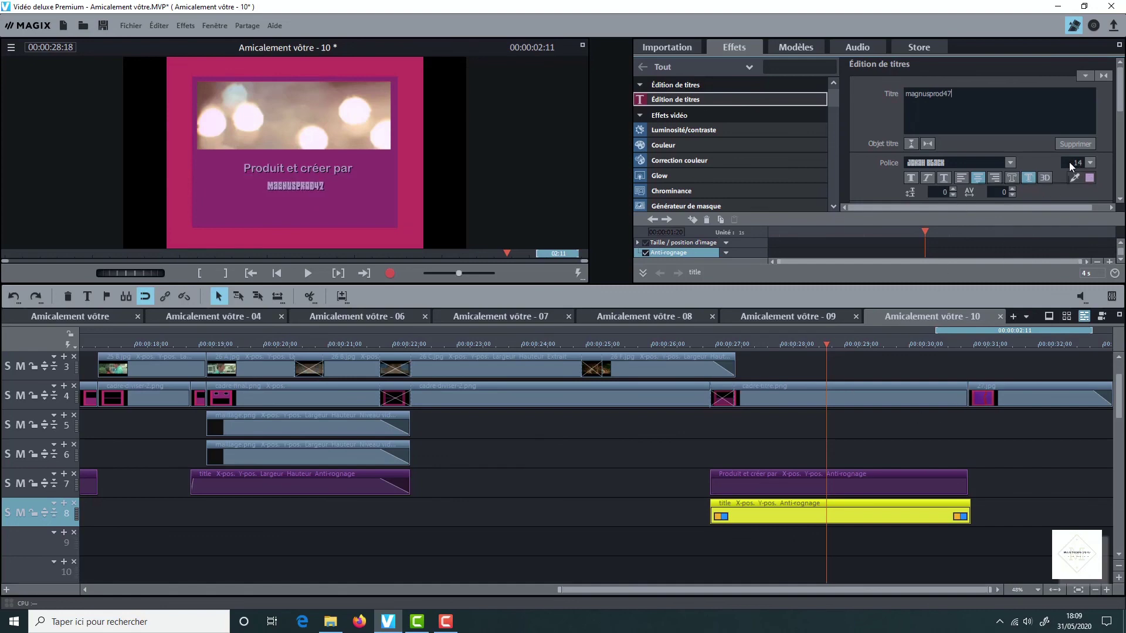
Set the track 8 title's font size to 34 and move it slightly down below "Produit et créer par".
scroll(1069, 162, "up", 5)
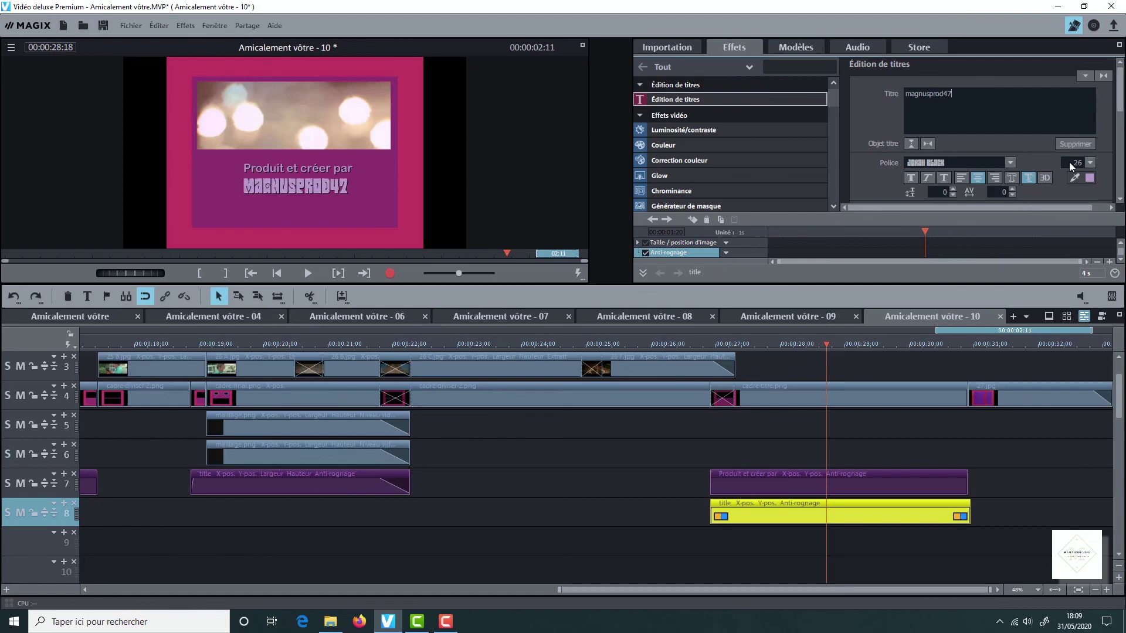
scroll(1068, 162, "up", 8)
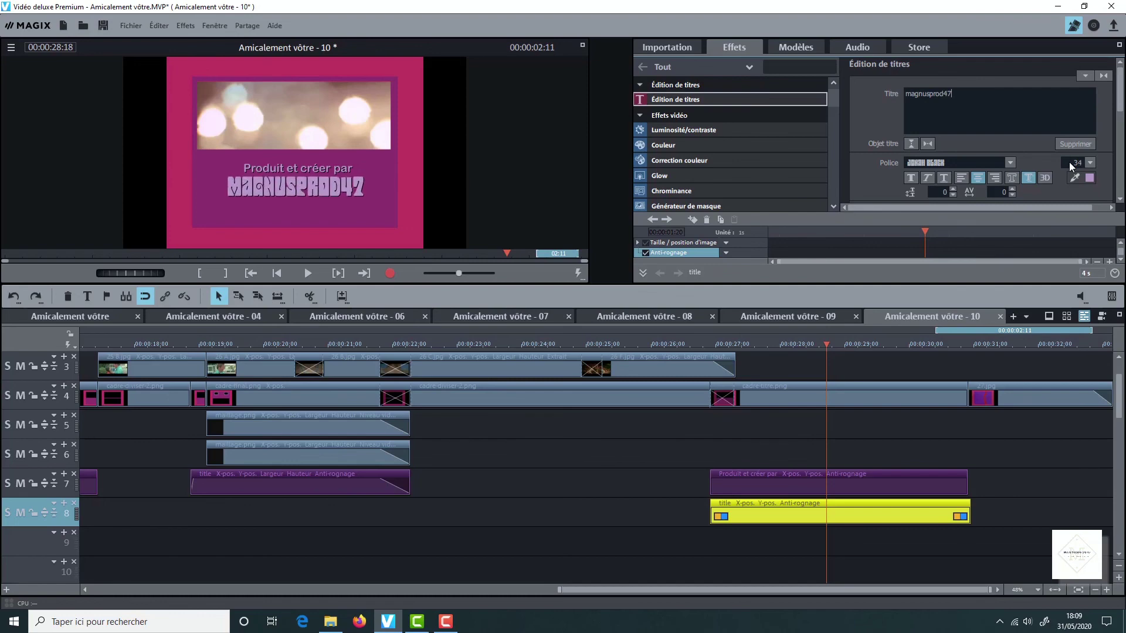
left_click(350, 193)
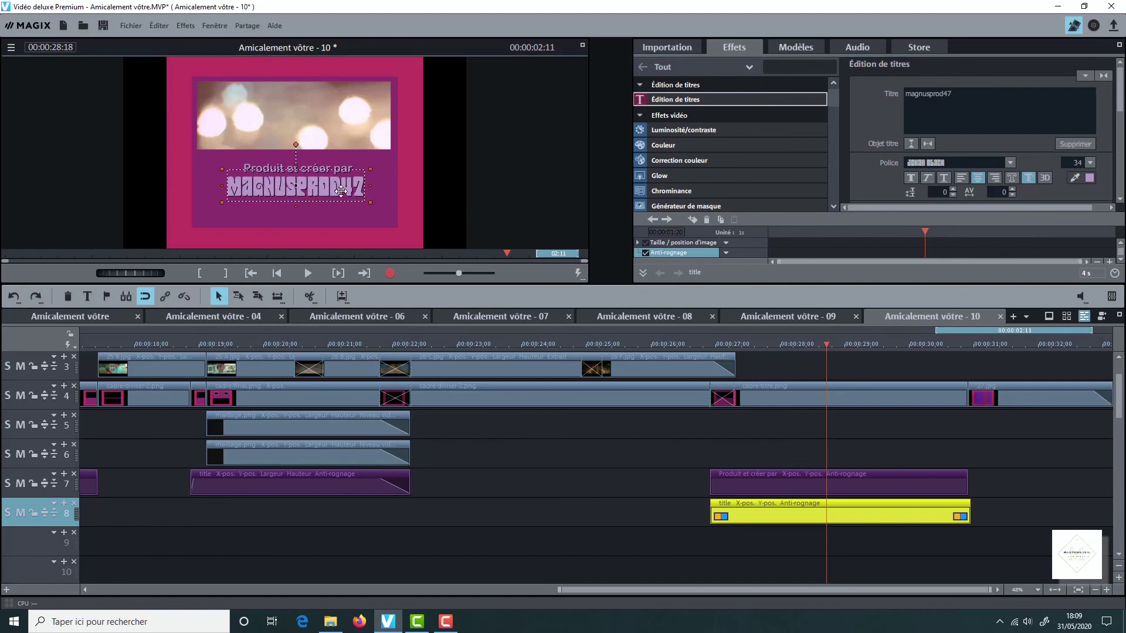
left_click_drag(342, 195, 341, 198)
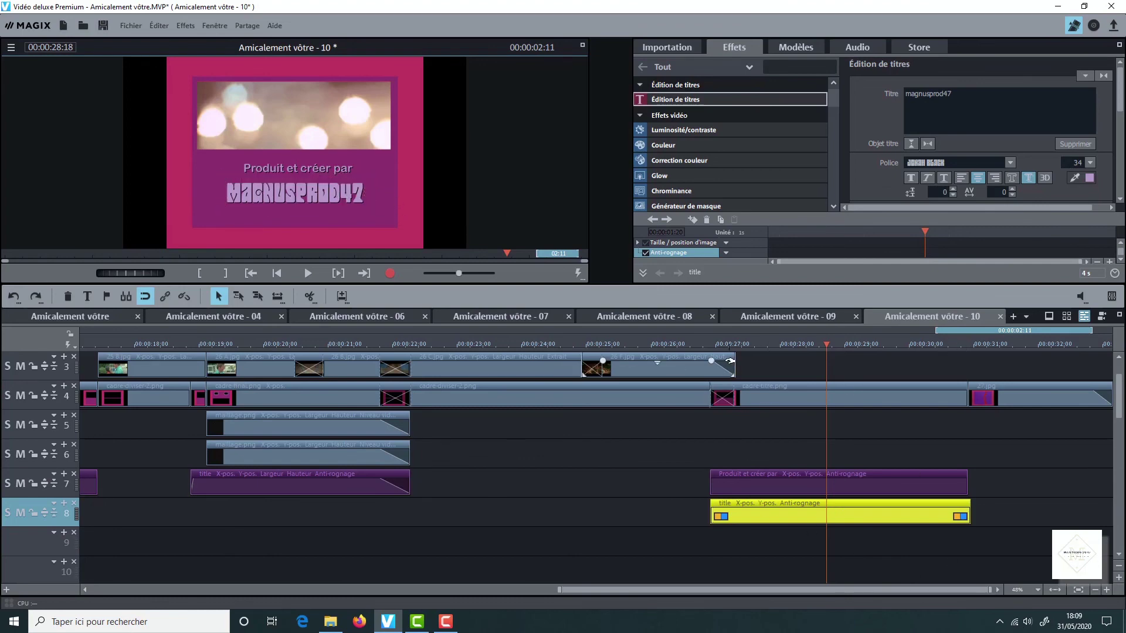
Fade in both credit titles up to the end of the last track 3 image, and align the track 8 title's end with track 7's.
left_click(736, 344)
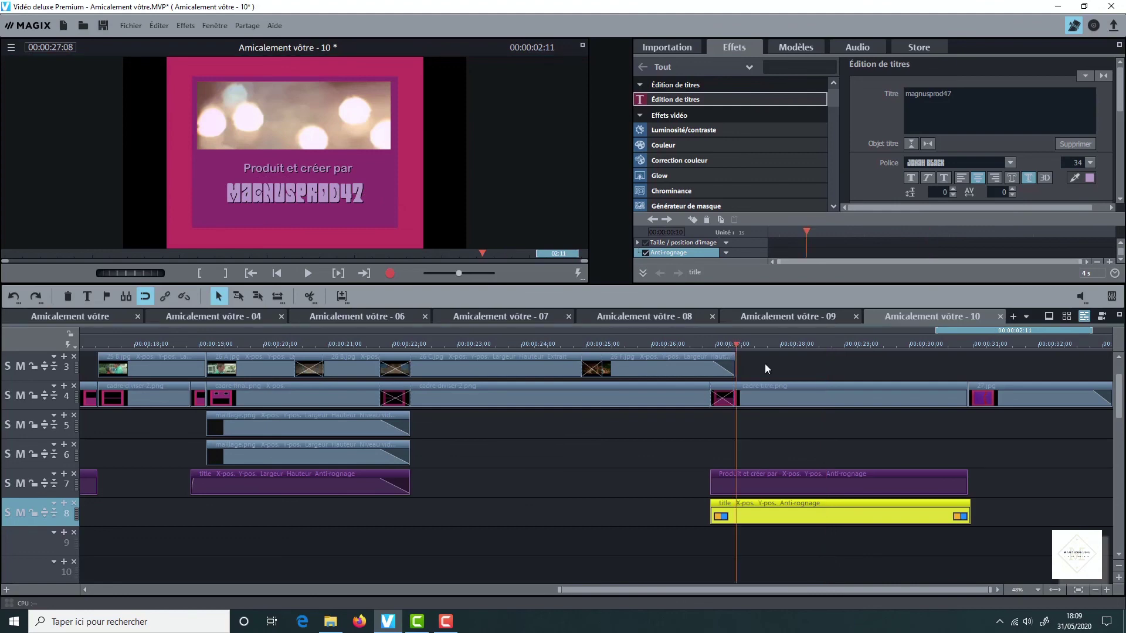
left_click(716, 480)
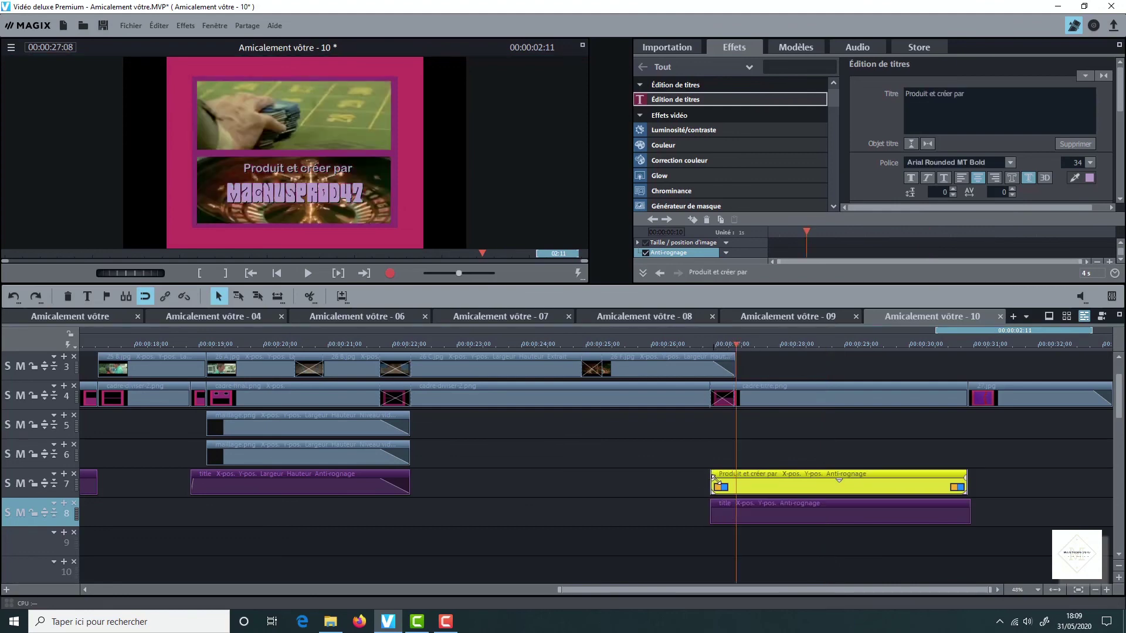
left_click(713, 508)
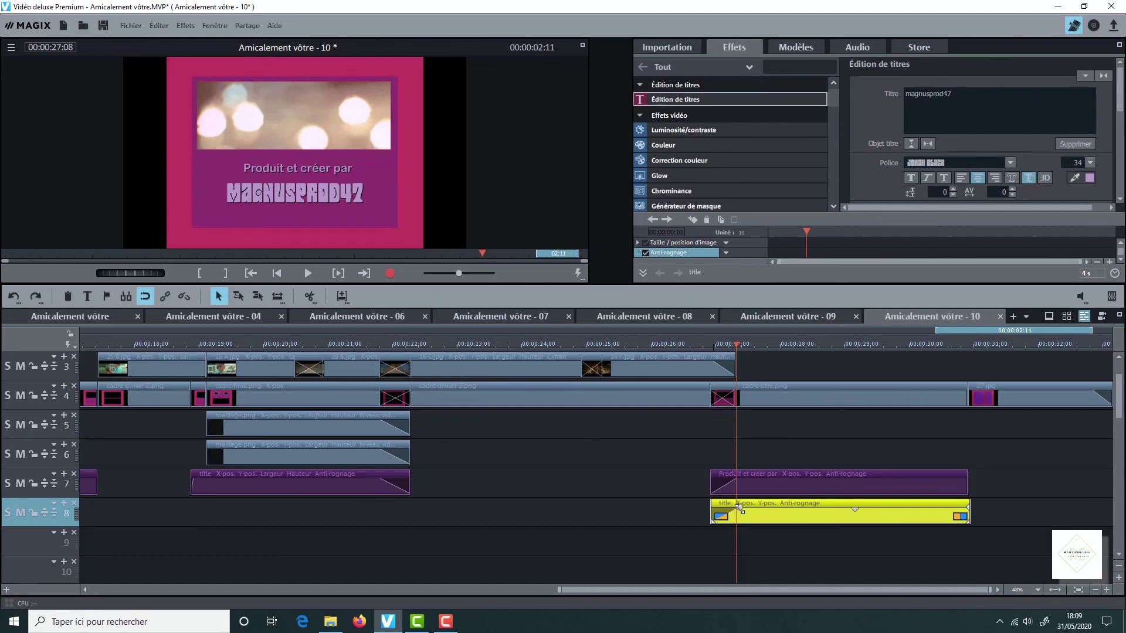
left_click(735, 340)
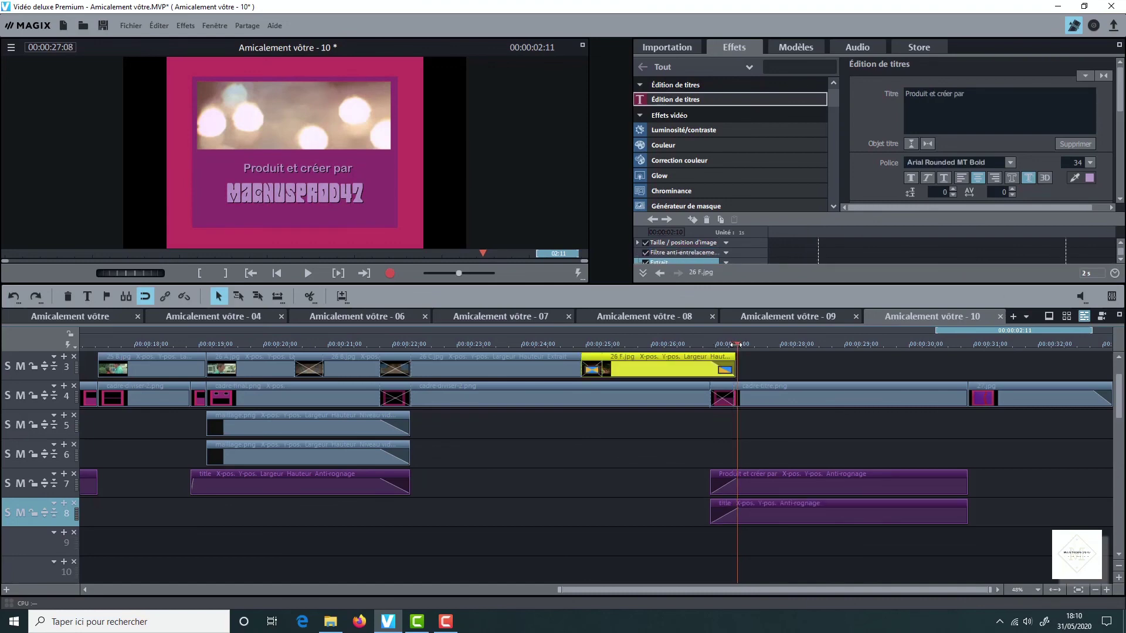
left_click(740, 478)
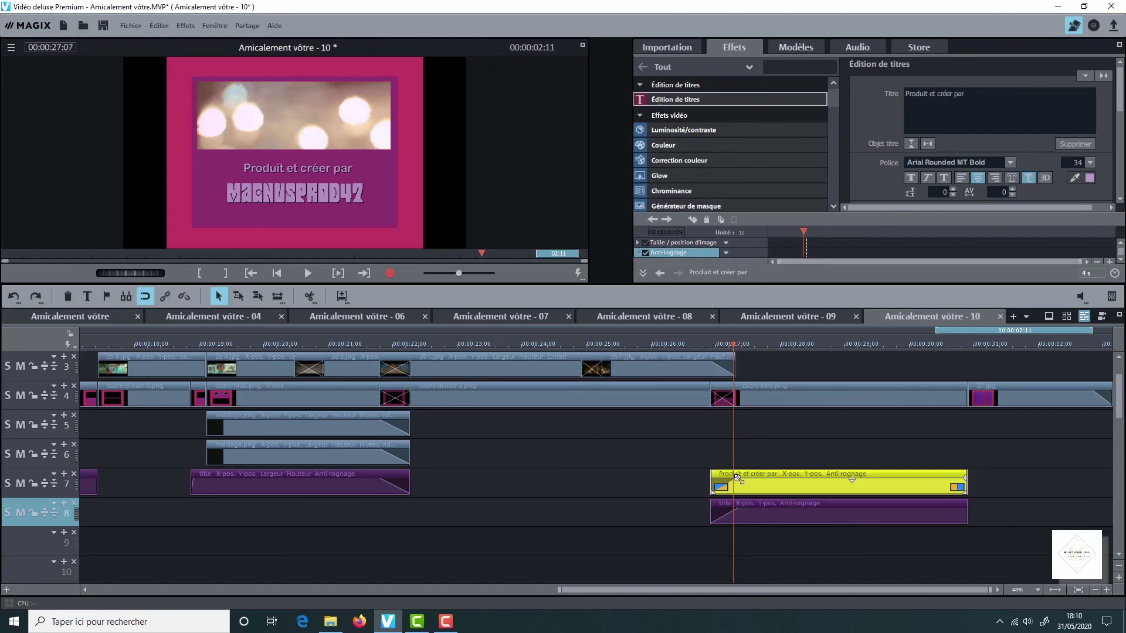
left_click(740, 508)
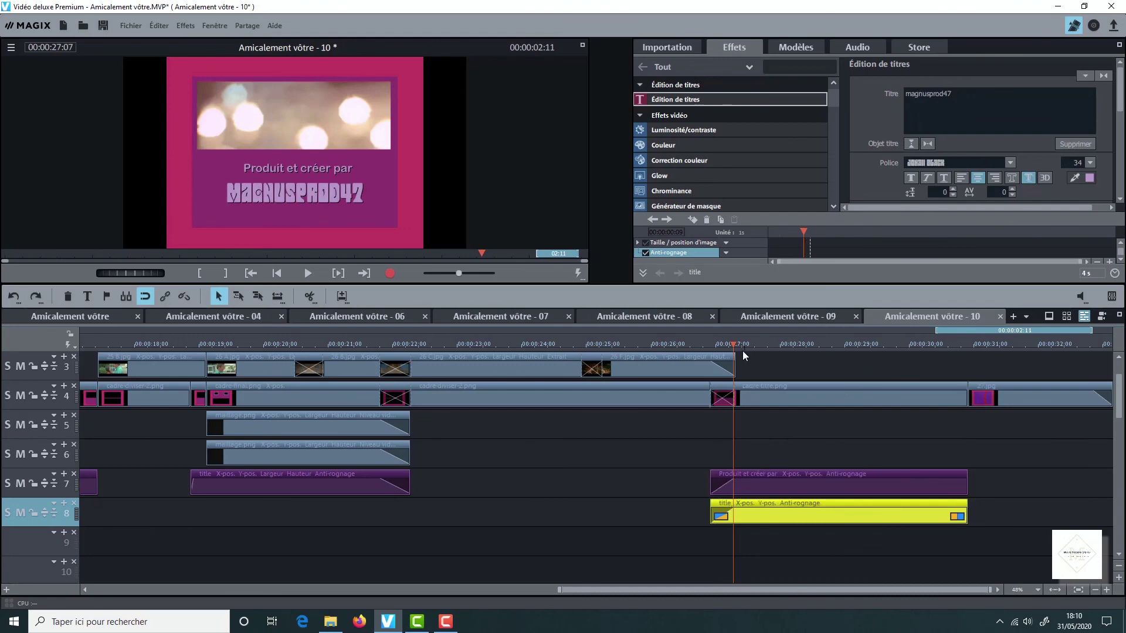
Play back the closing credit from 00:00:26:07 to check the title fade-ins and the transition into the next image.
left_click_drag(734, 345, 670, 345)
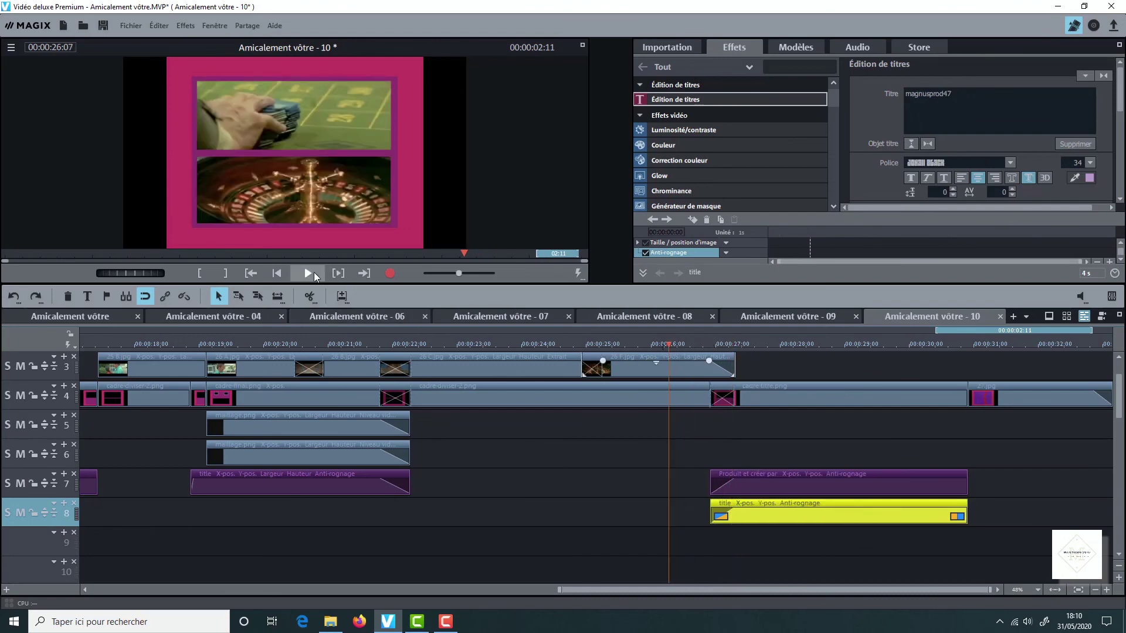
left_click(307, 272)
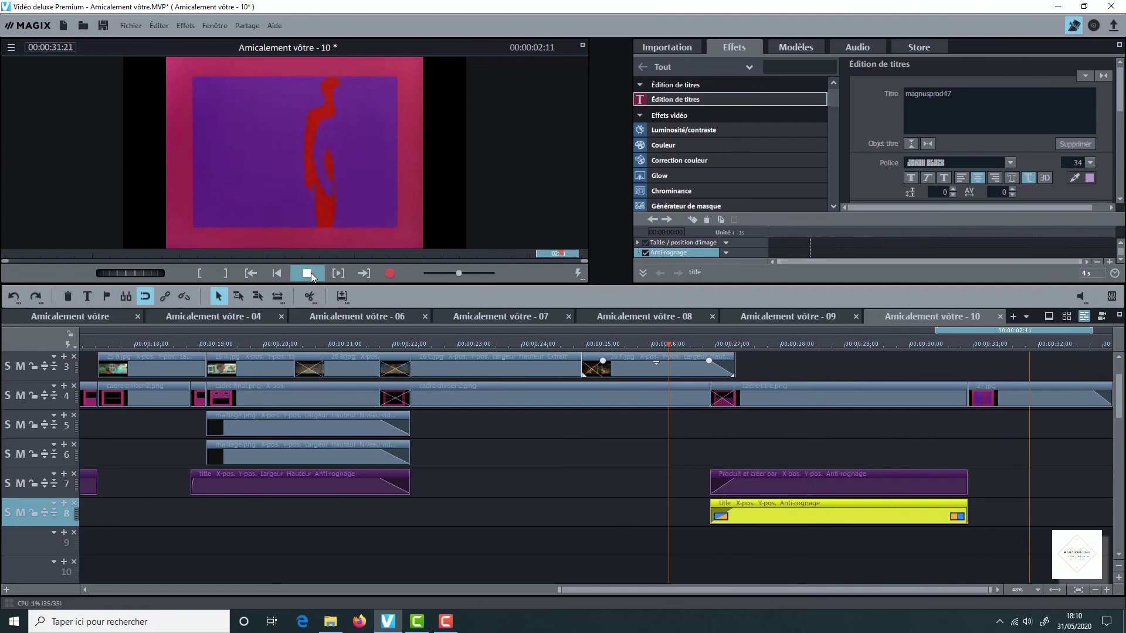
left_click(311, 273)
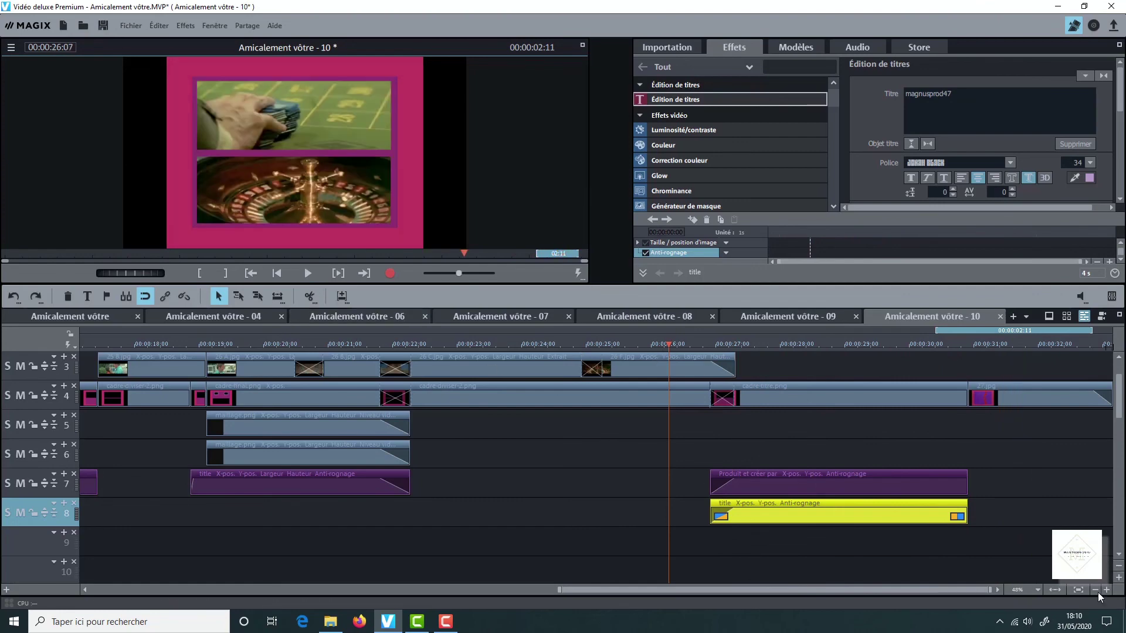